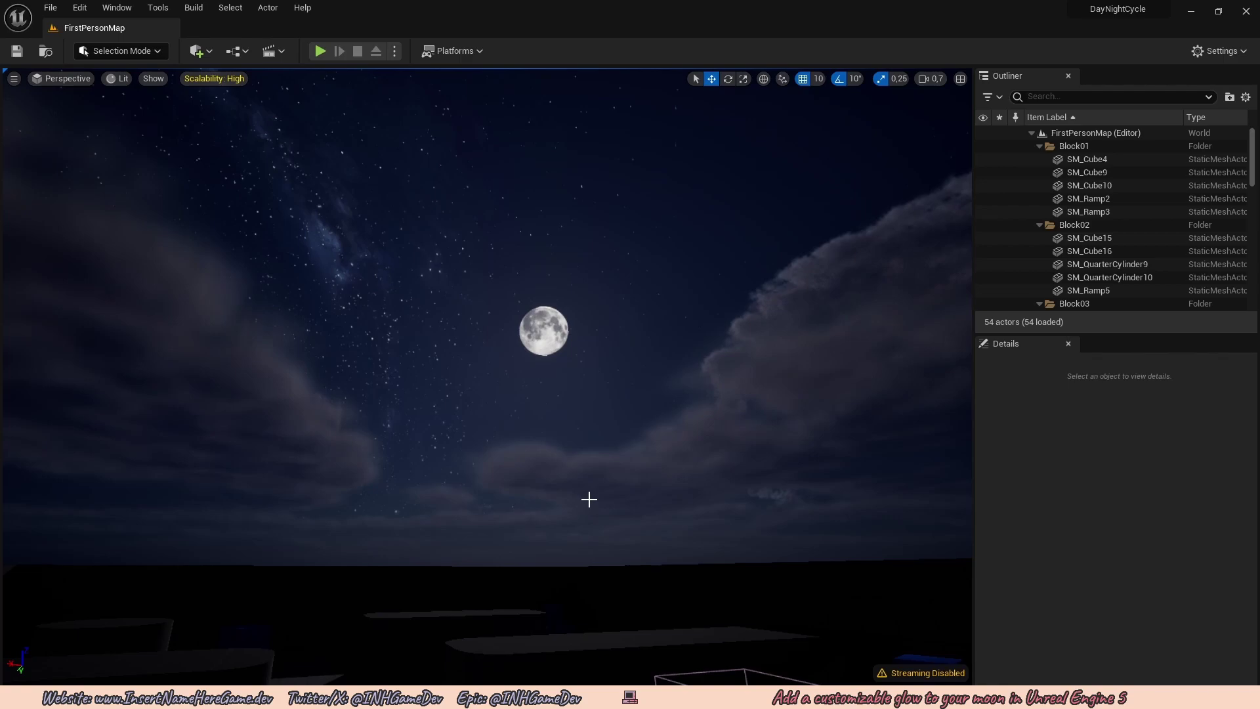
Open the M_SkySphere material and bring its Moon node group into view
{"action": "key", "text": "ctrl+space"}
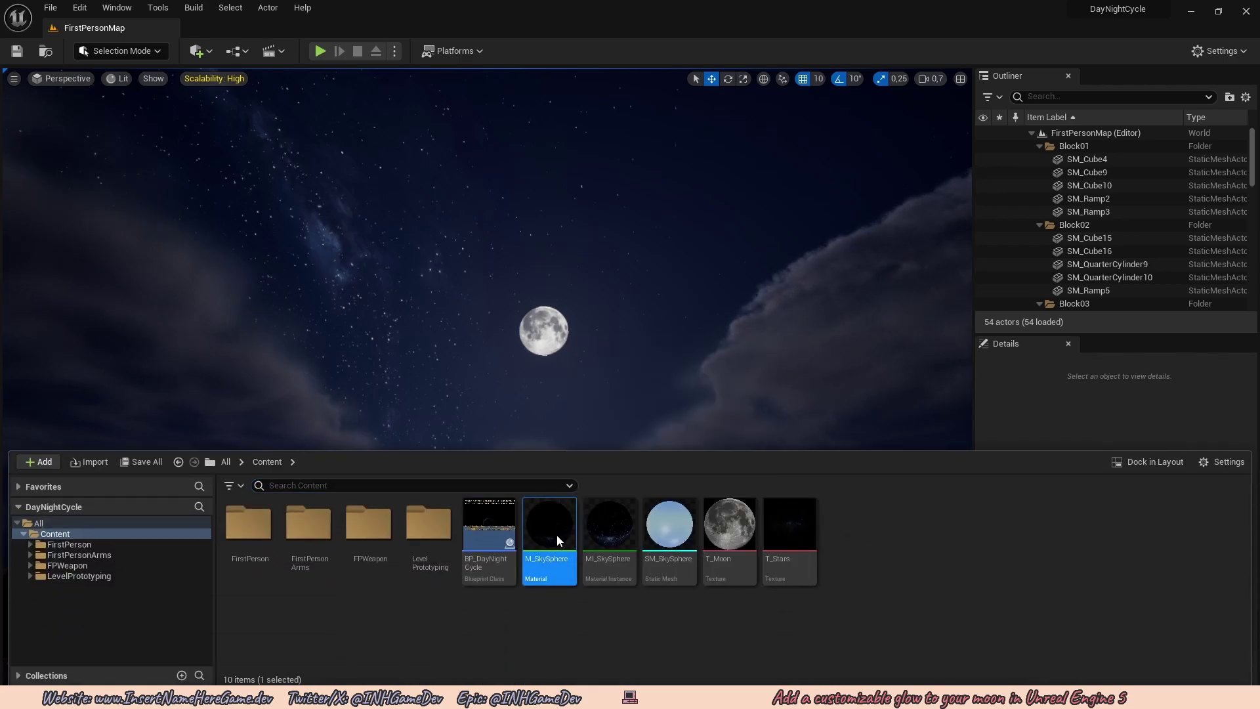
{"action": "double_click", "coordinate": [557, 536]}
{"action": "scroll", "coordinate": [516, 473], "scroll_direction": "down", "scroll_amount": 5}
{"action": "right_click_drag", "start_coordinate": [513, 465], "coordinate": [900, 380]}
{"action": "right_click_drag", "start_coordinate": [510, 381], "coordinate": [743, 361]}
{"action": "scroll", "coordinate": [640, 427], "scroll_direction": "up", "scroll_amount": 4}
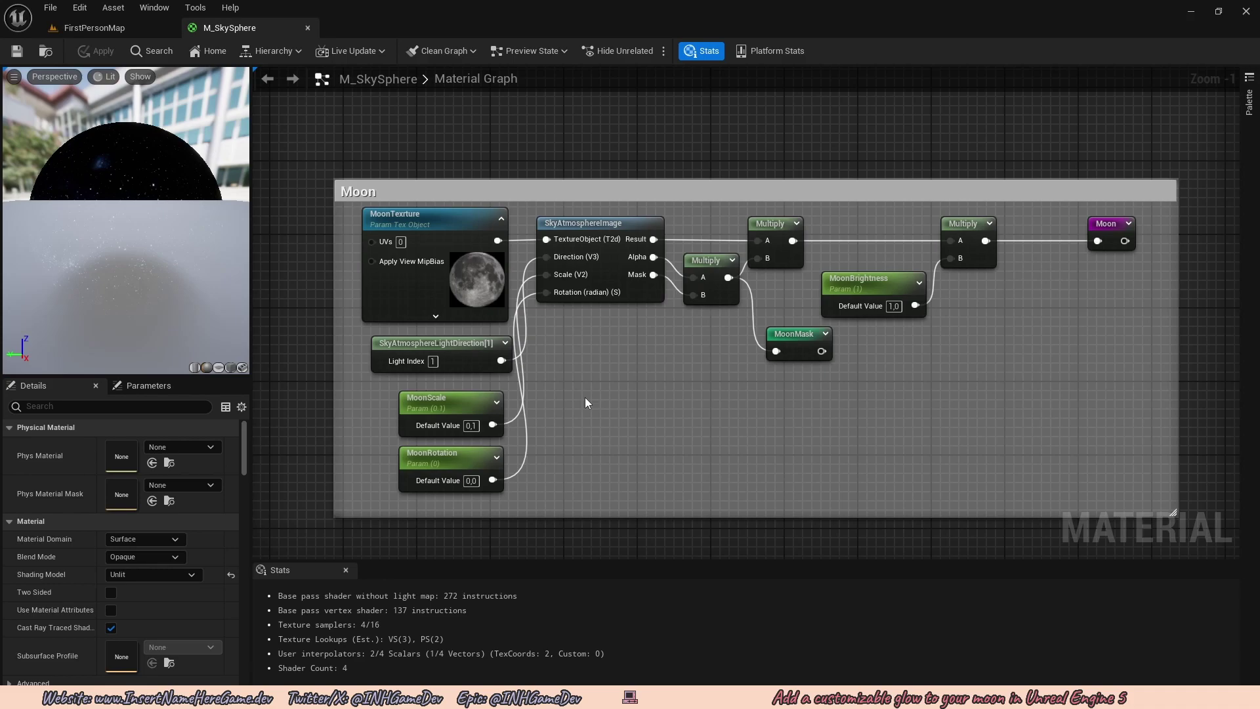
Add a SkyAtmosphereImage node in the empty graph area below the Moon comment group
{"action": "scroll", "coordinate": [585, 397], "scroll_direction": "down", "scroll_amount": 3}
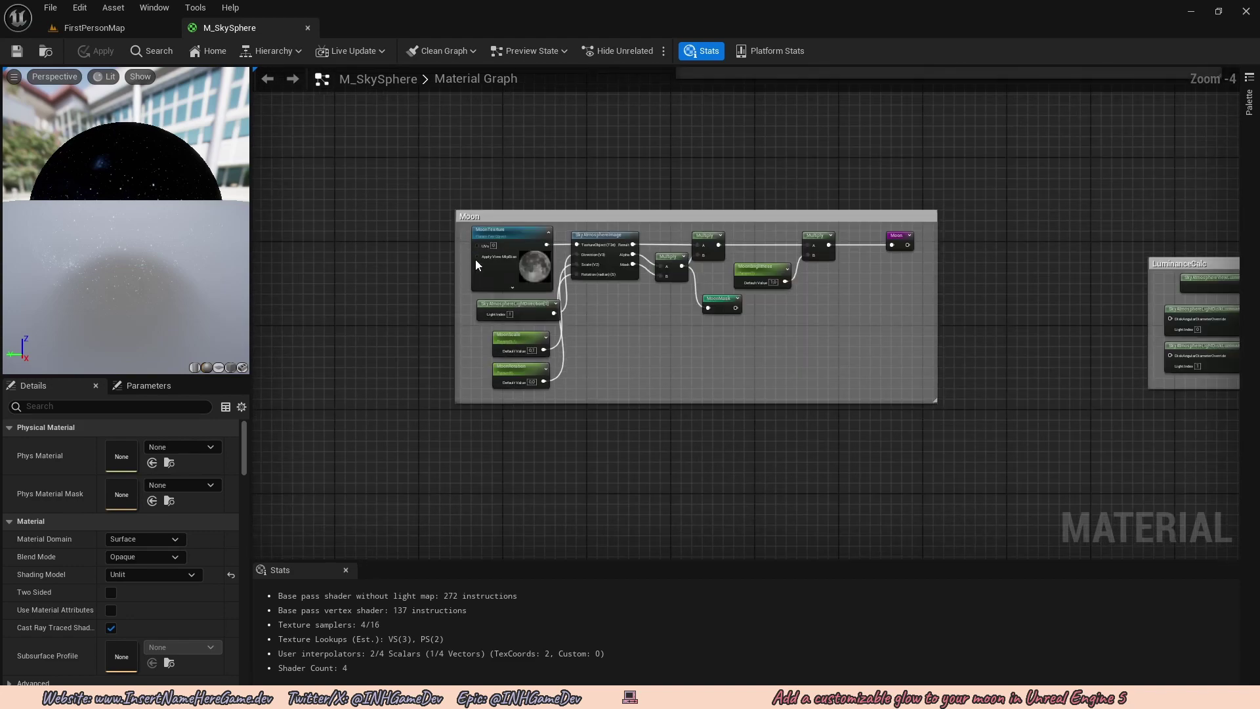
{"action": "right_click_drag", "start_coordinate": [569, 491], "coordinate": [703, 225]}
{"action": "scroll", "coordinate": [453, 451], "scroll_direction": "up", "scroll_amount": 2}
{"action": "scroll", "coordinate": [743, 278], "scroll_direction": "up", "scroll_amount": 1}
{"action": "scroll", "coordinate": [623, 341], "scroll_direction": "up", "scroll_amount": 1}
{"action": "right_click", "coordinate": [614, 356]}
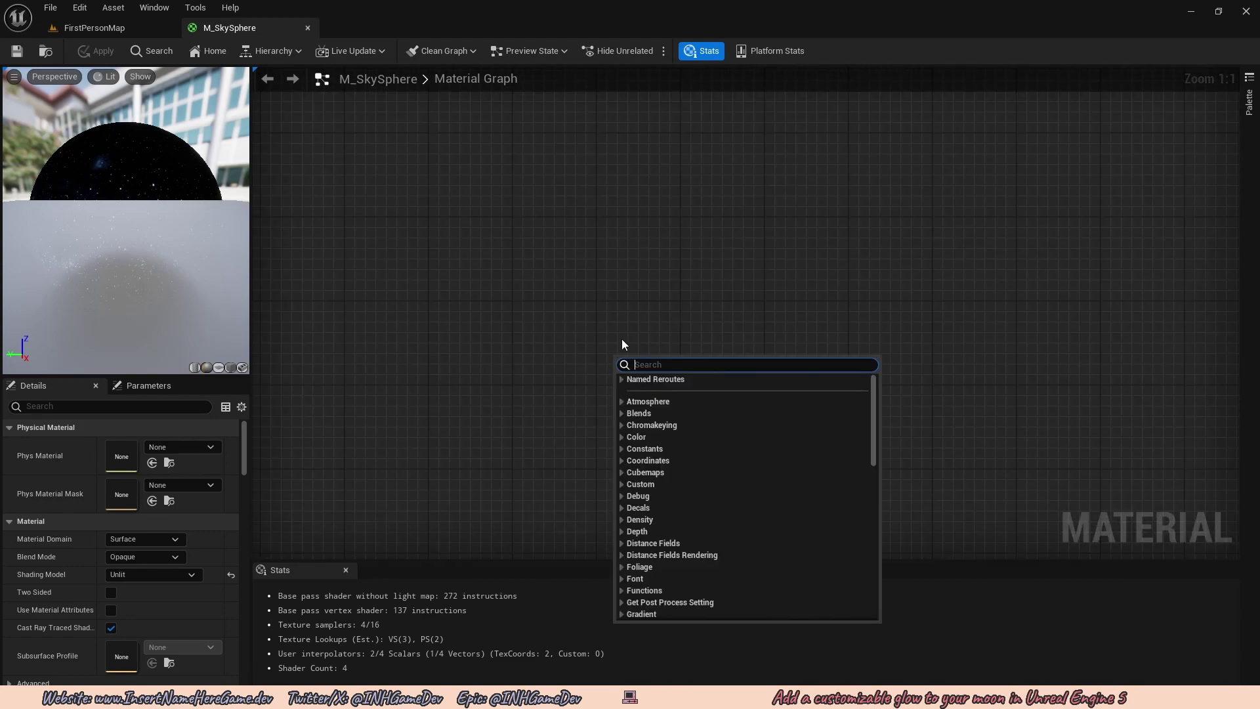
{"action": "type", "text": "skya"}
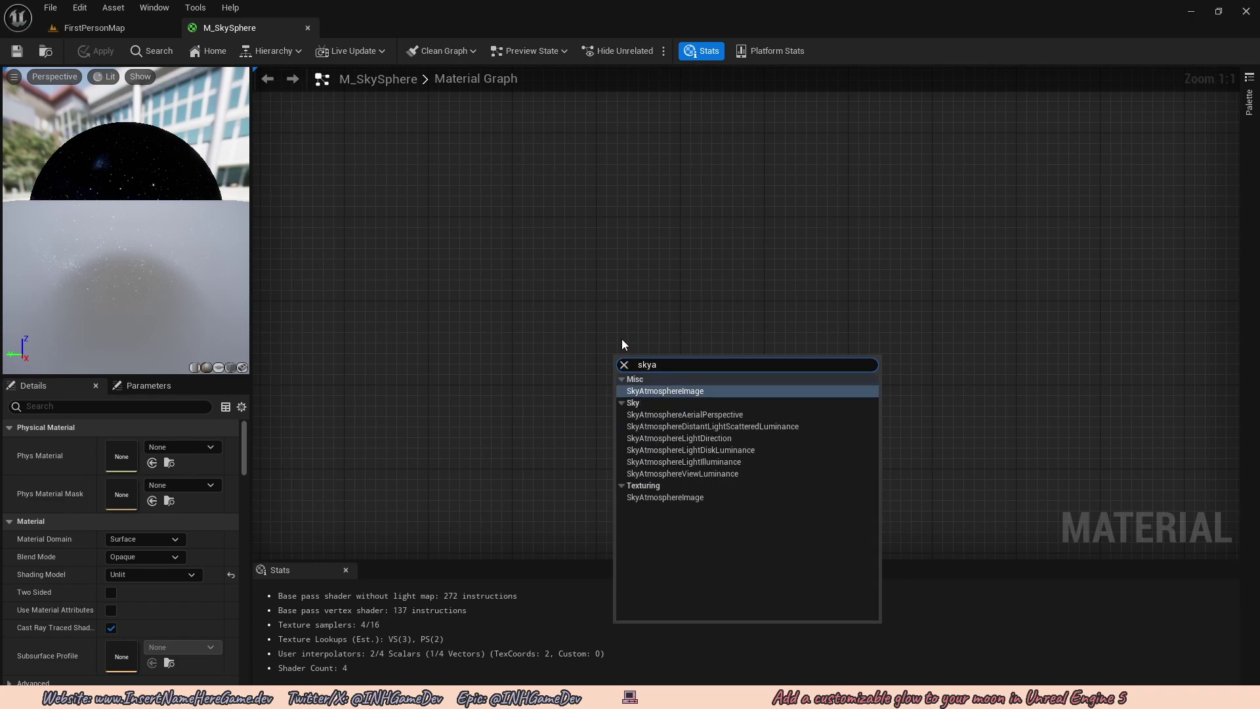
{"action": "left_click", "coordinate": [669, 392]}
{"action": "right_click_drag", "start_coordinate": [447, 429], "coordinate": [538, 386]}
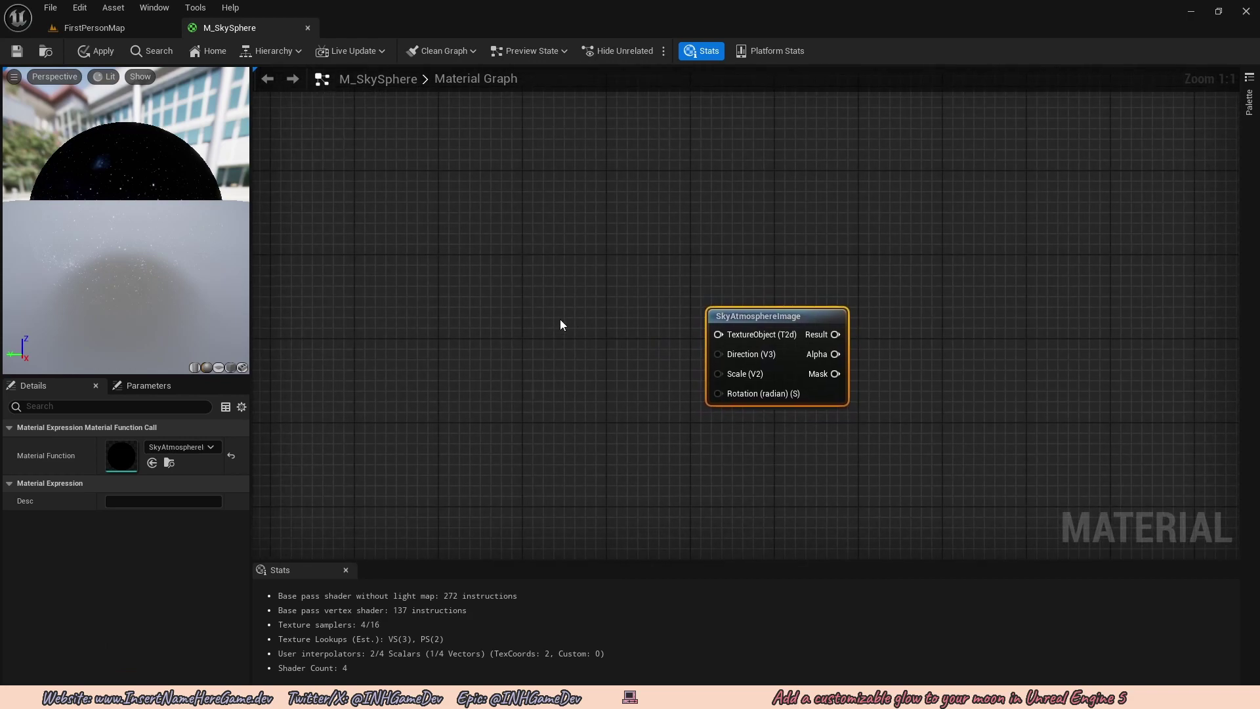
Add a RadialGradientExponential node and place it to the left of the SkyAtmosphereImage node
{"action": "right_click", "coordinate": [489, 347]}
{"action": "type", "text": "radial"}
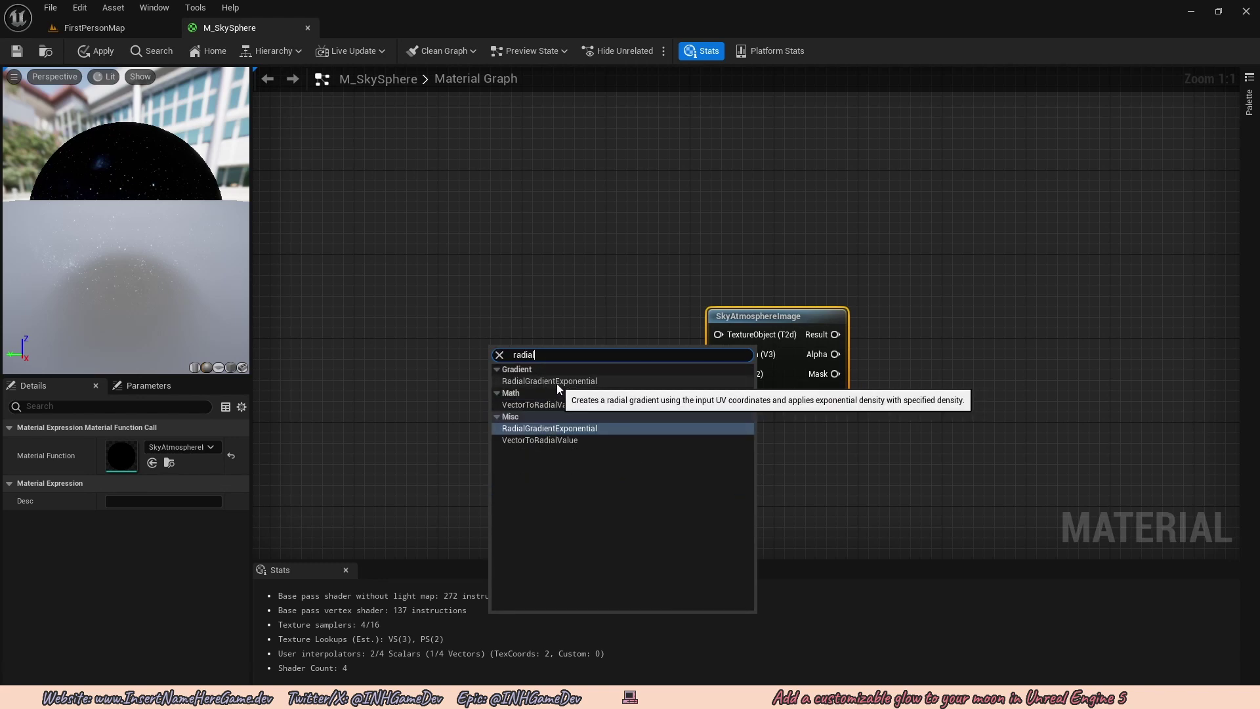
{"action": "left_click", "coordinate": [553, 382]}
{"action": "left_click_drag", "start_coordinate": [603, 364], "coordinate": [475, 337]}
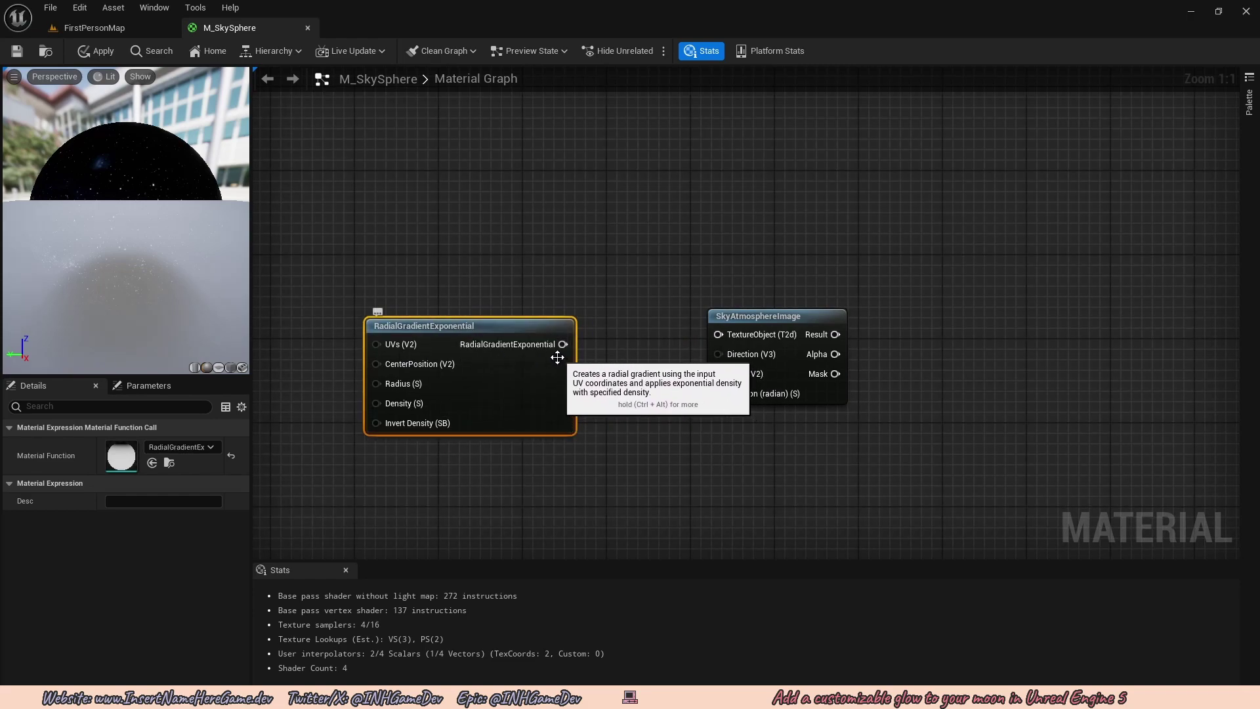
Try to connect the RadialGradientExponential output to the TextureObject input of SkyAtmosphereImage
{"action": "left_click_drag", "start_coordinate": [563, 344], "coordinate": [700, 335]}
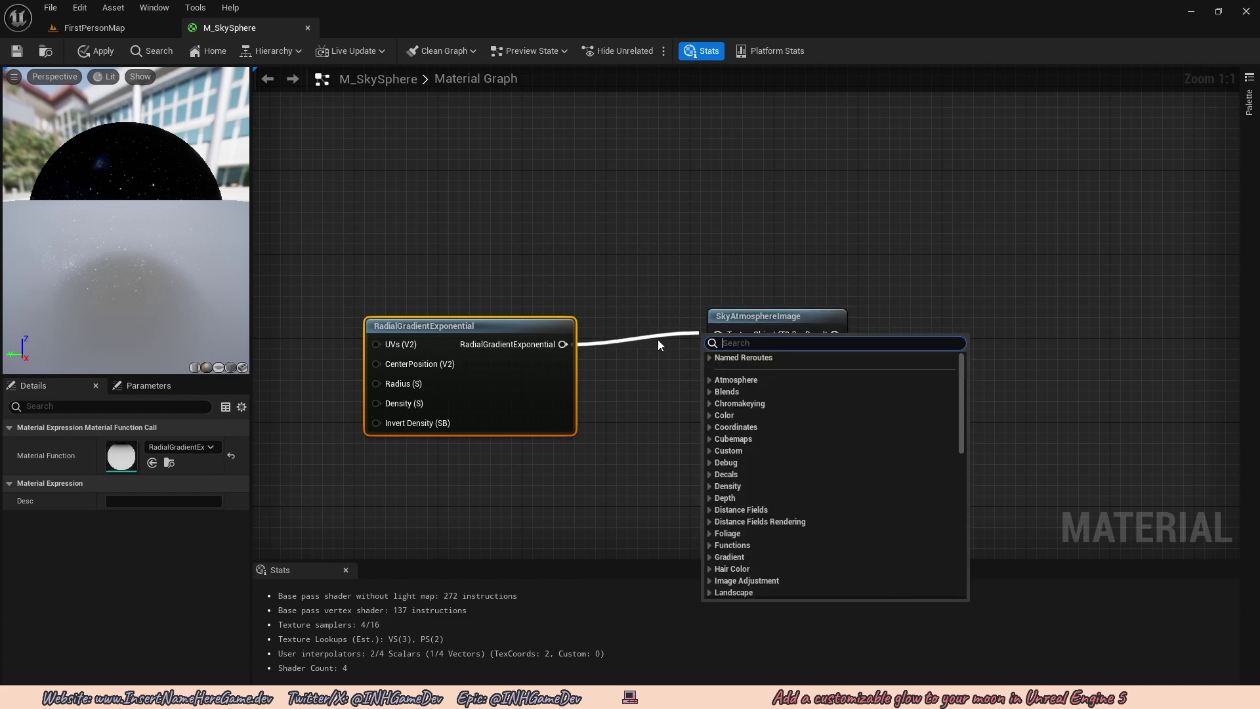
{"action": "left_click", "coordinate": [661, 339]}
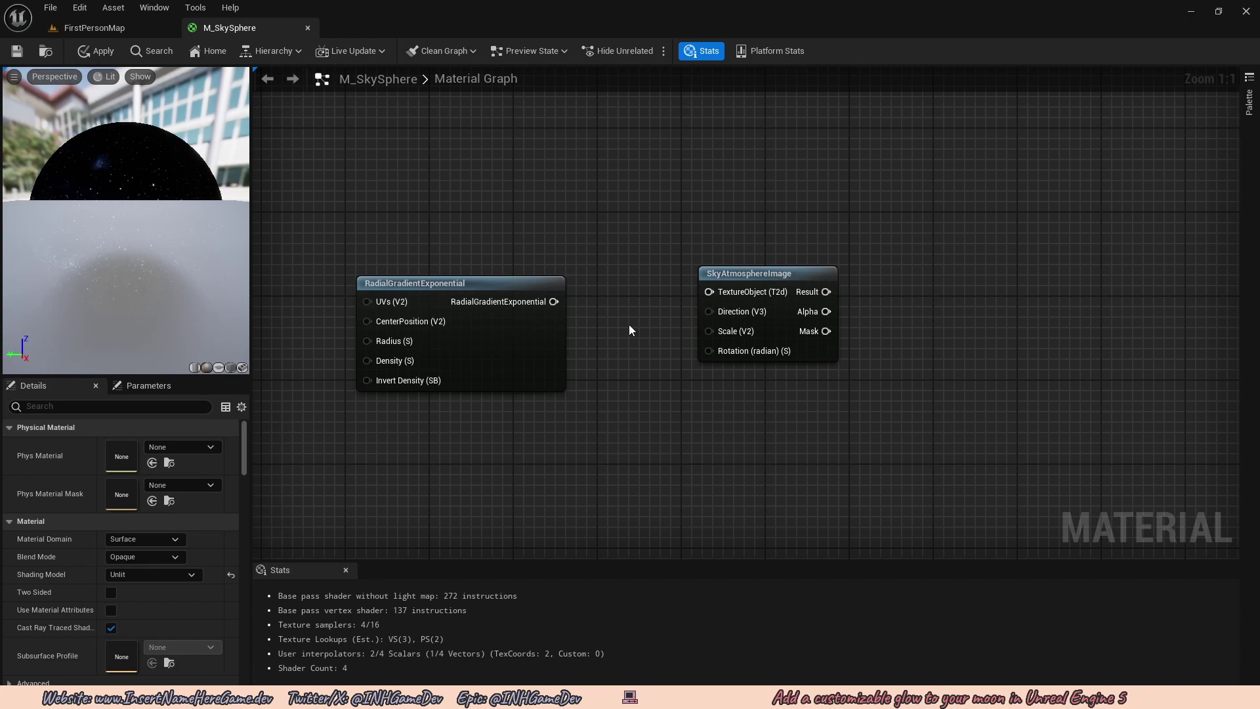
Open the SkyAtmosphereImage material function and examine how its inner SkyAtmosphereImage node feeds the texture sample and outputs
{"action": "left_click", "coordinate": [776, 276]}
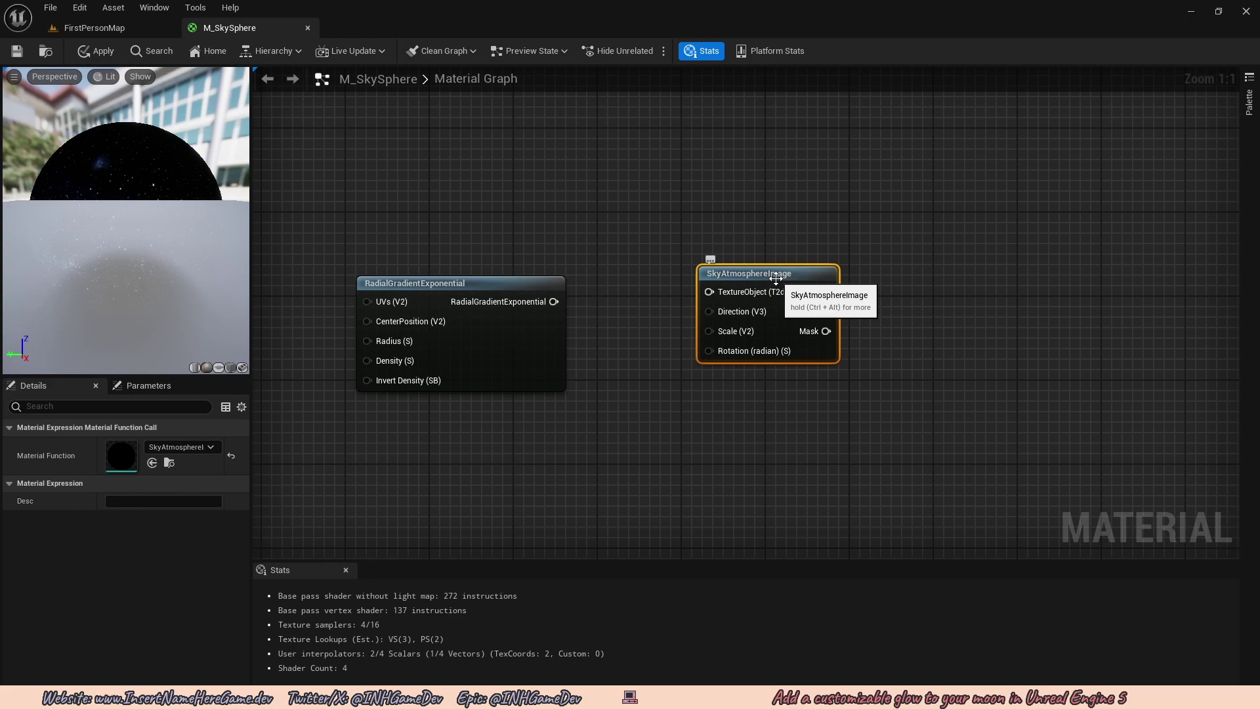
{"action": "right_click_drag", "start_coordinate": [877, 298], "coordinate": [860, 316]}
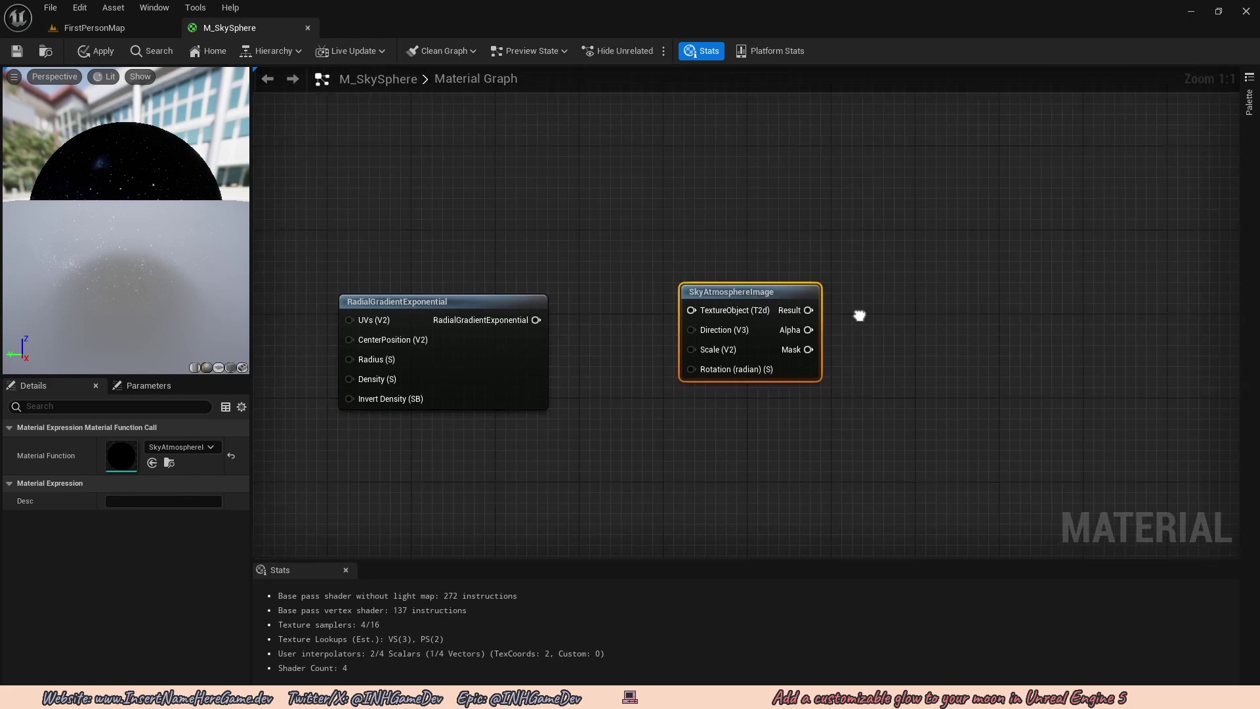
{"action": "double_click", "coordinate": [746, 294]}
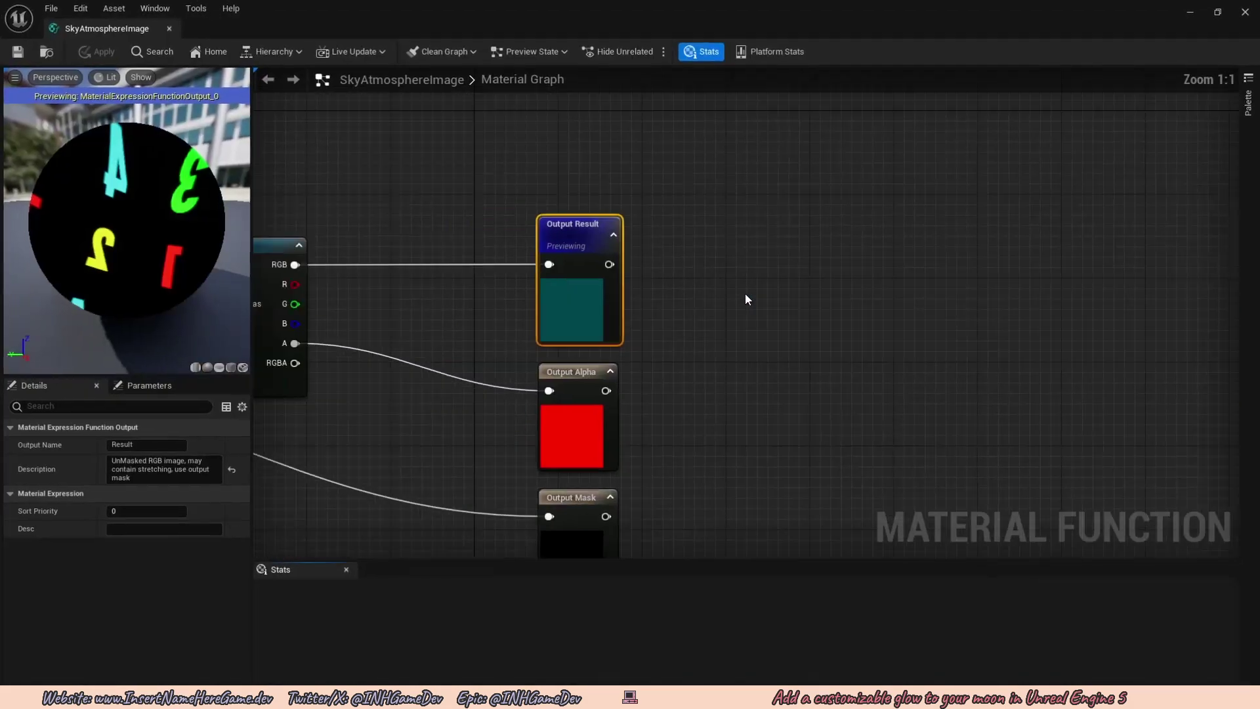
{"action": "scroll", "coordinate": [651, 335], "scroll_direction": "down", "scroll_amount": 1}
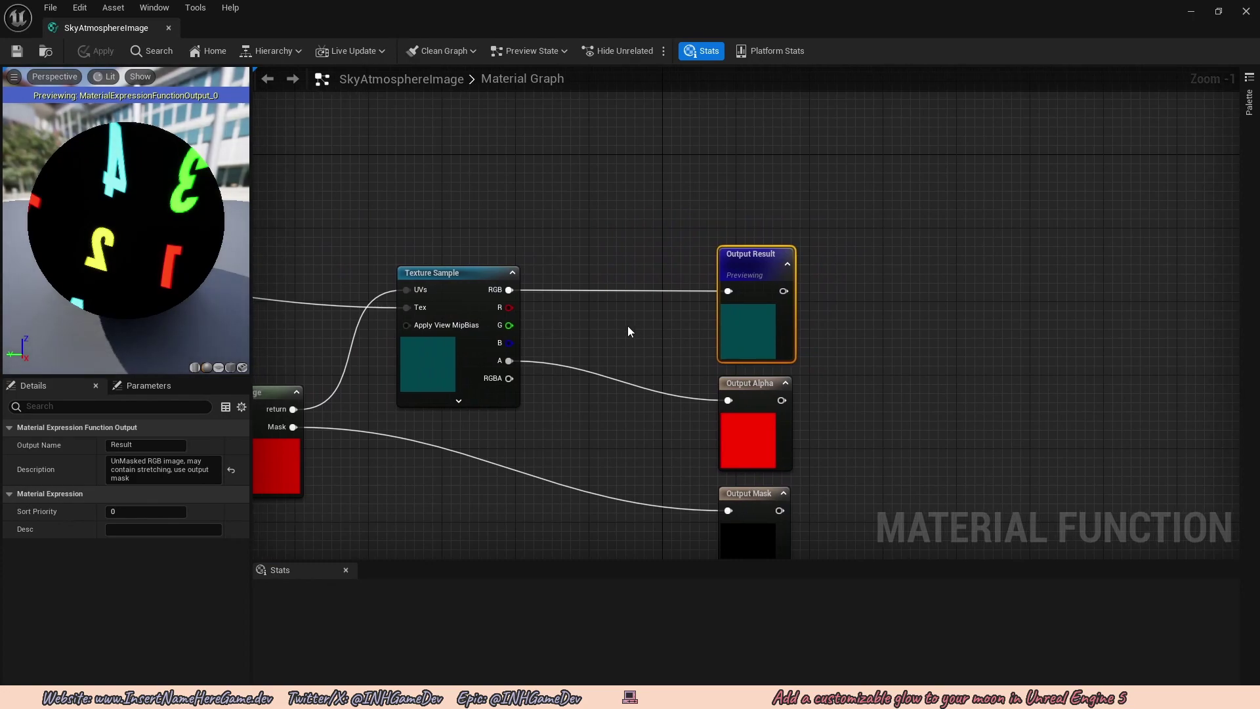
{"action": "scroll", "coordinate": [625, 333], "scroll_direction": "down", "scroll_amount": 1}
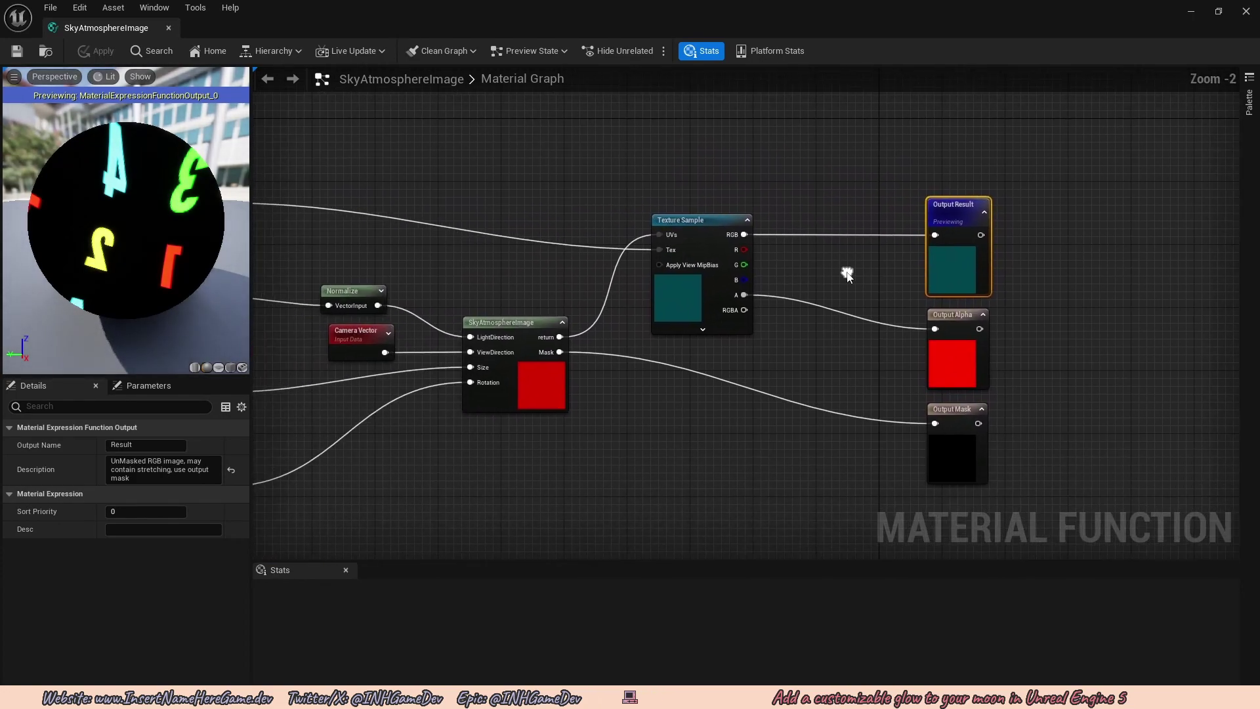
{"action": "right_click_drag", "start_coordinate": [589, 345], "coordinate": [617, 321]}
{"action": "scroll", "coordinate": [617, 321], "scroll_direction": "up", "scroll_amount": 2}
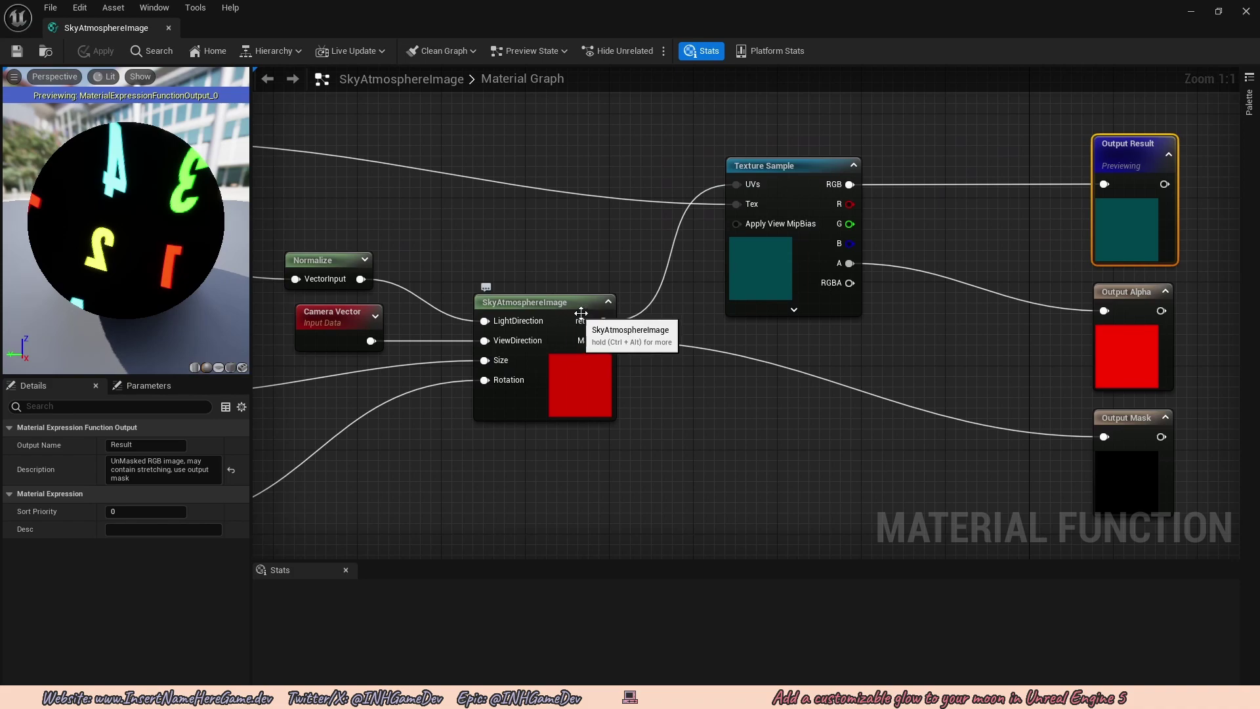
{"action": "mouse_move", "coordinate": [592, 320]}
{"action": "right_mouse_down"}
{"action": "mouse_move", "coordinate": [618, 320]}
{"action": "mouse_move", "coordinate": [575, 312]}
{"action": "right_mouse_up"}
{"action": "left_click_drag", "start_coordinate": [563, 341], "coordinate": [687, 226]}
{"action": "left_click", "coordinate": [520, 255]}
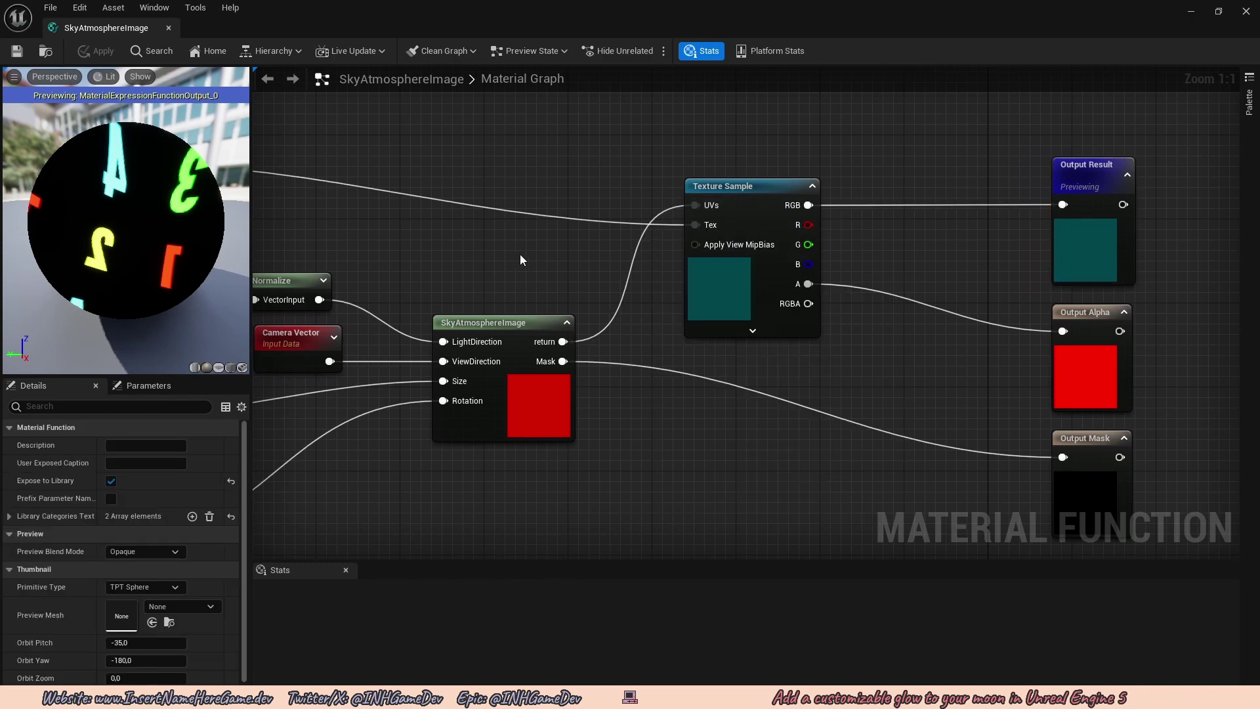
Dock the SkyAtmosphereImage function editor beside M_SkySphere and return to the M_SkySphere graph
{"action": "key", "text": "alt+Tab"}
{"action": "key", "text": "alt+Tab"}
{"action": "right_click_drag", "start_coordinate": [525, 265], "coordinate": [630, 210]}
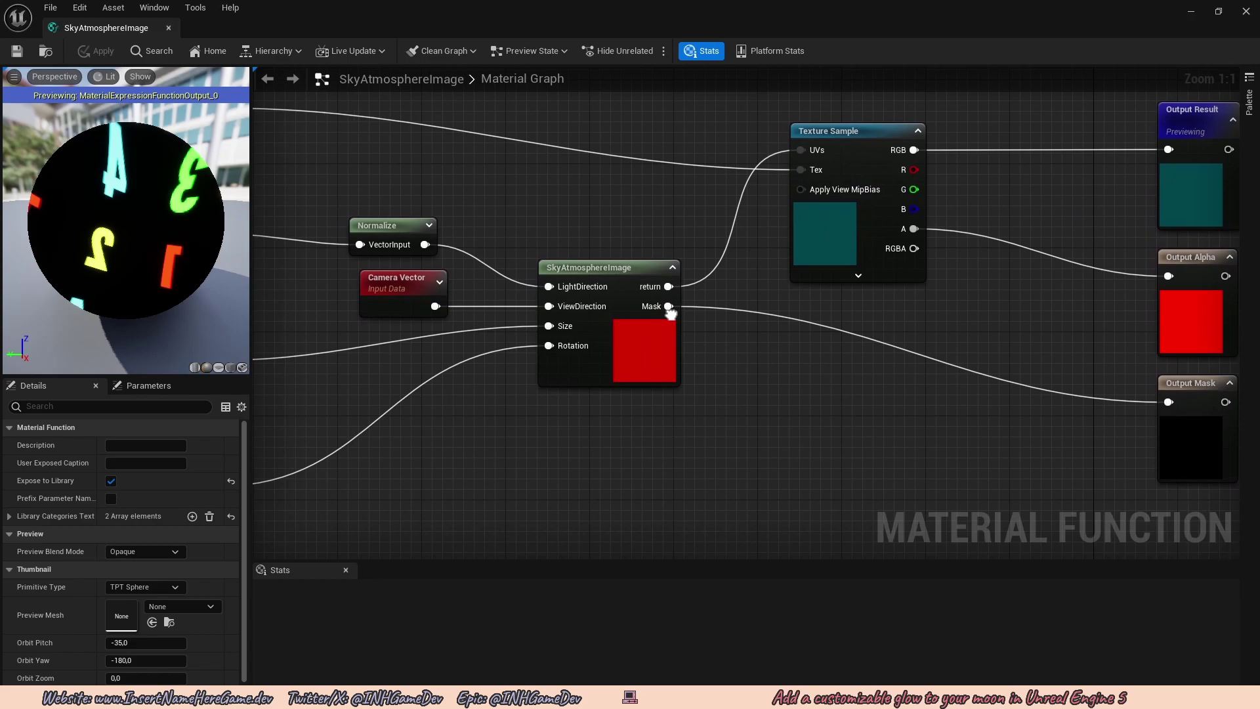
{"action": "left_click_drag", "start_coordinate": [121, 31], "coordinate": [420, 29]}
{"action": "left_click", "coordinate": [258, 28]}
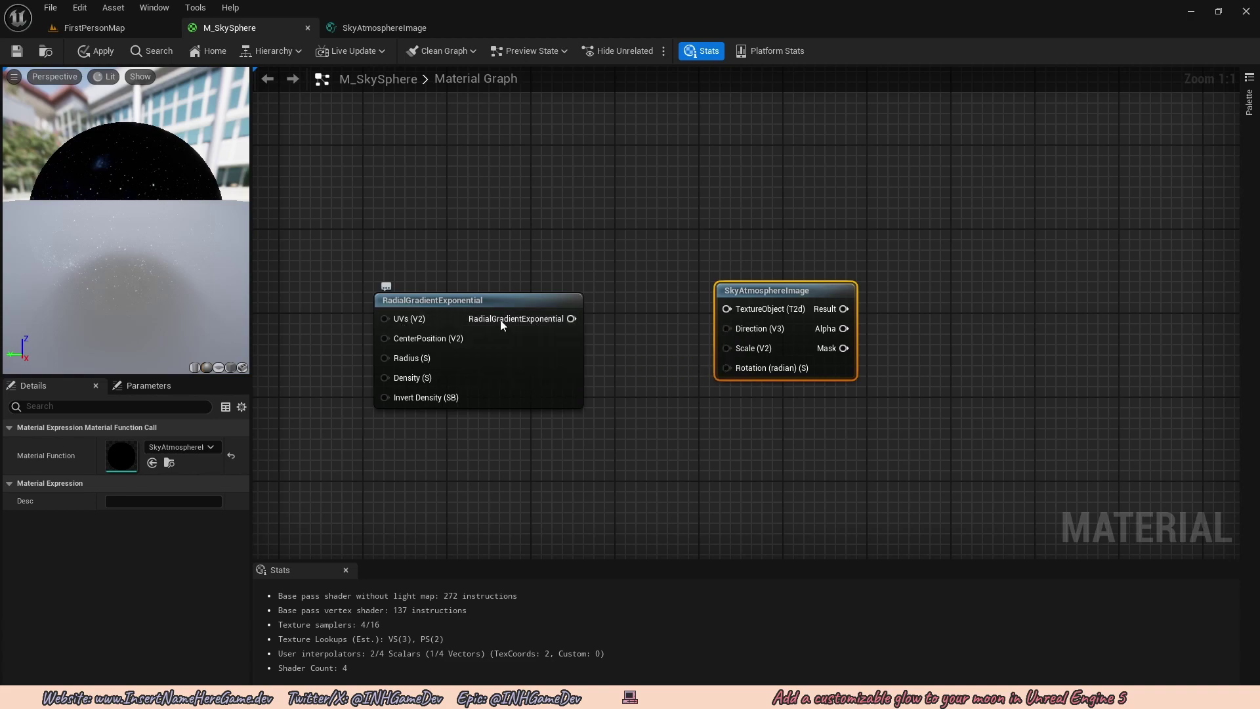
{"action": "left_click_drag", "start_coordinate": [383, 318], "coordinate": [350, 323]}
{"action": "right_click_drag", "start_coordinate": [342, 306], "coordinate": [348, 300]}
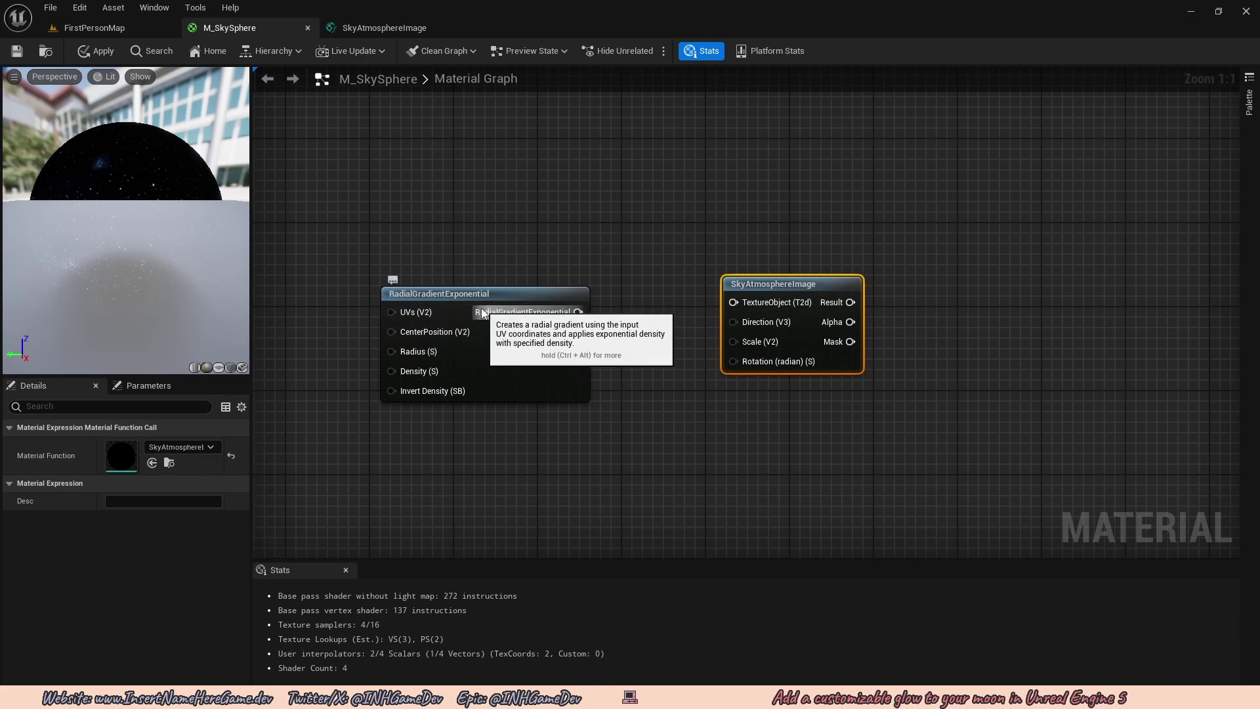
Copy the Normalize, Camera Vector and inner SkyAtmosphereImage nodes from the function into the M_SkySphere graph below the existing nodes
{"action": "left_click", "coordinate": [389, 30]}
{"action": "right_click_drag", "start_coordinate": [585, 219], "coordinate": [691, 245]}
{"action": "left_click_drag", "start_coordinate": [498, 186], "coordinate": [756, 404]}
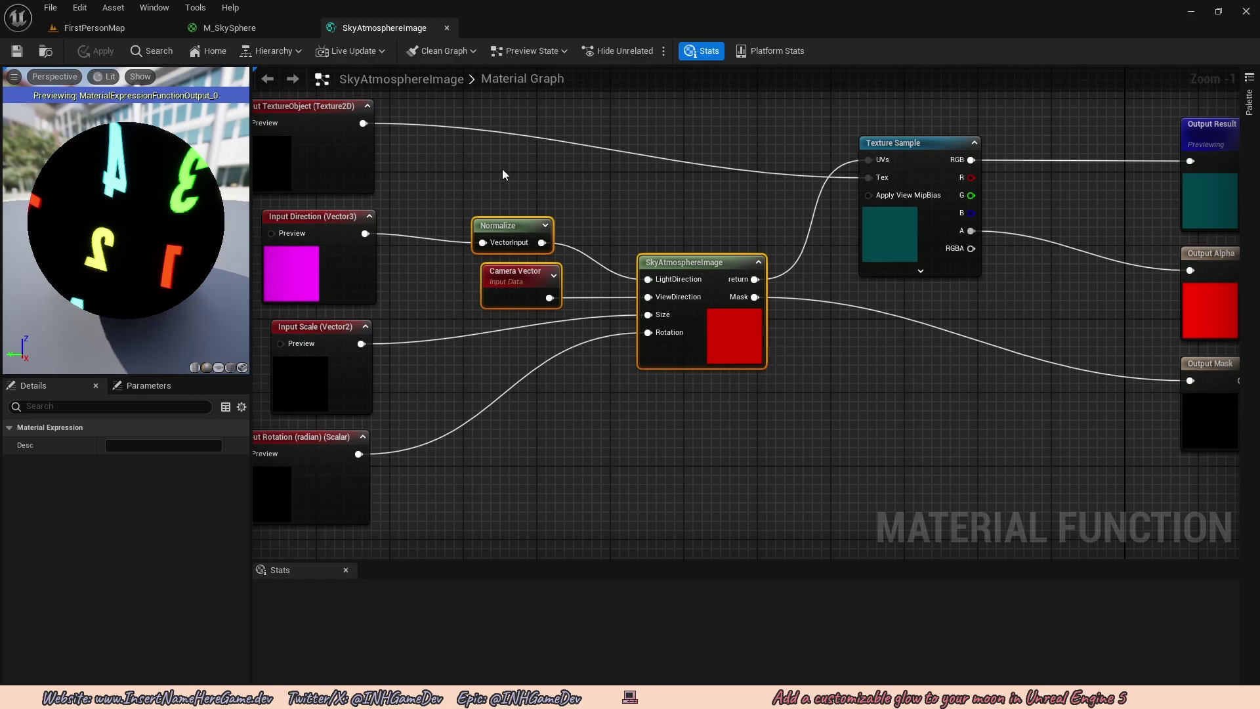
{"action": "left_click", "coordinate": [237, 28]}
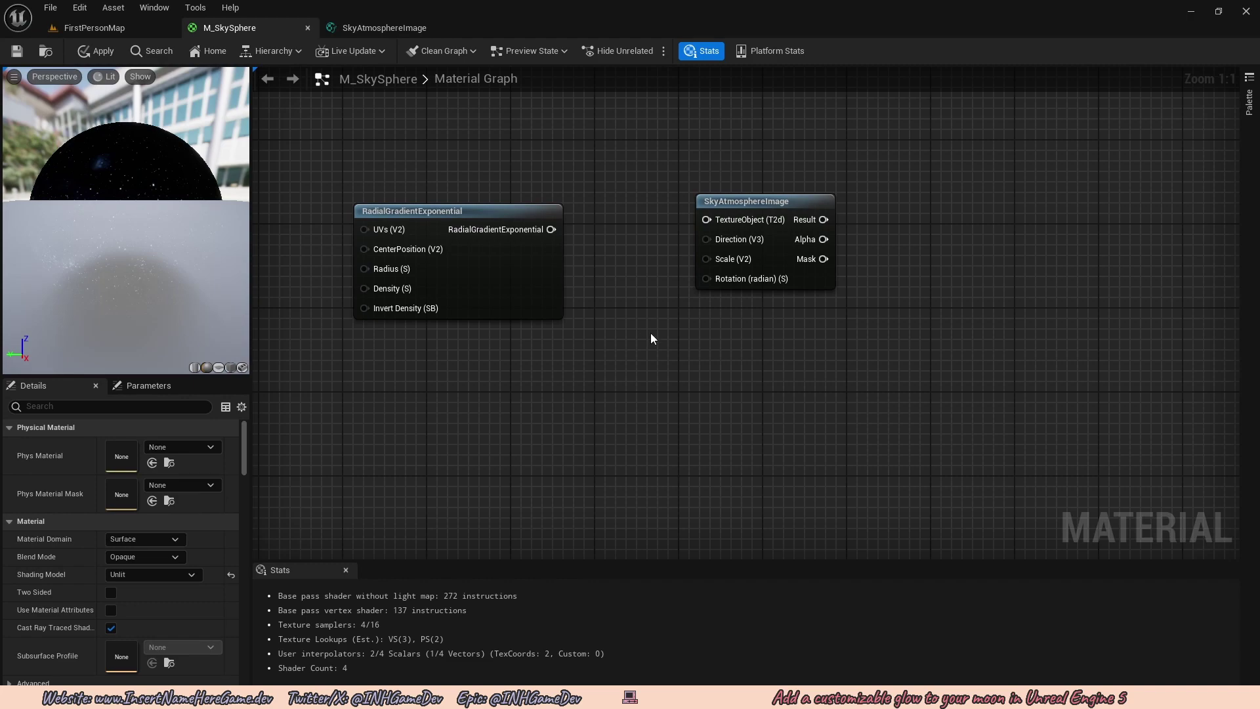
{"action": "key", "text": "ctrl+v"}
{"action": "right_click_drag", "start_coordinate": [829, 342], "coordinate": [754, 333]}
{"action": "left_click_drag", "start_coordinate": [754, 333], "coordinate": [498, 396]}
{"action": "right_click_drag", "start_coordinate": [654, 375], "coordinate": [672, 344]}
Connect the pasted SkyAtmosphereImage node's return output to the RadialGradientExponential UVs and move the gradient node to its right
{"action": "left_click_drag", "start_coordinate": [605, 387], "coordinate": [313, 191]}
{"action": "left_click_drag", "start_coordinate": [388, 170], "coordinate": [774, 370]}
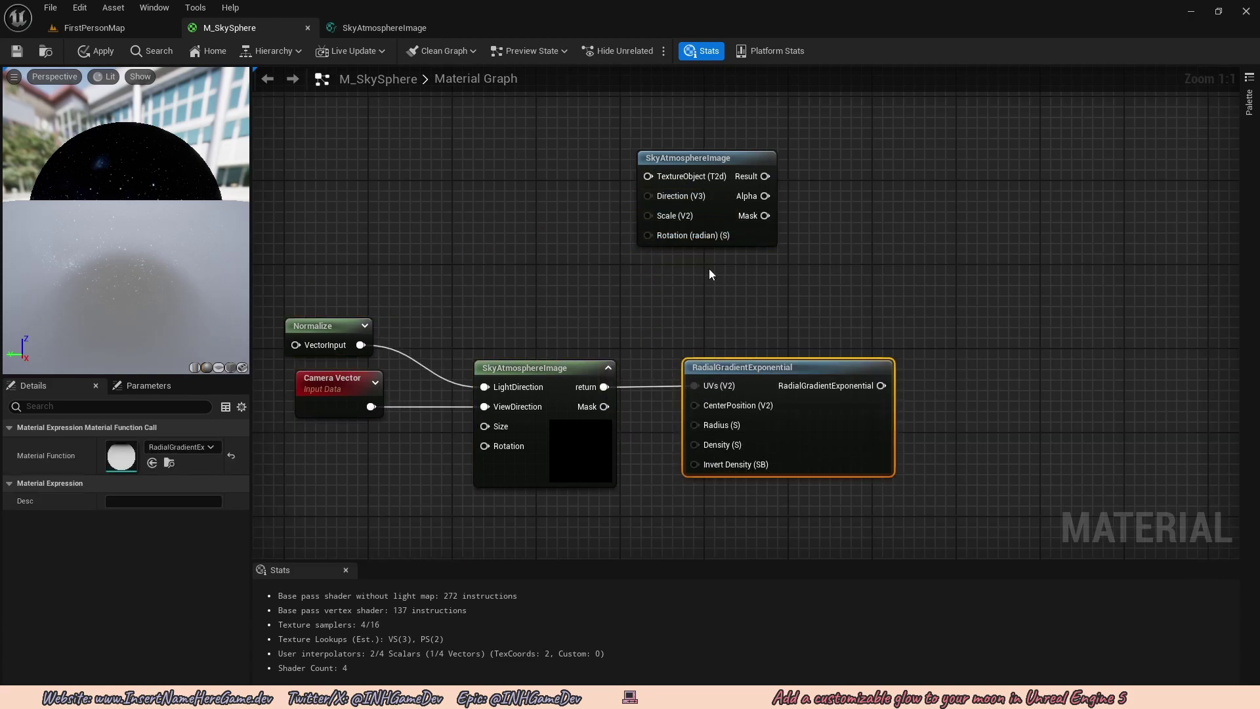
{"action": "right_click_drag", "start_coordinate": [711, 270], "coordinate": [703, 298]}
{"action": "left_click", "coordinate": [802, 298]}
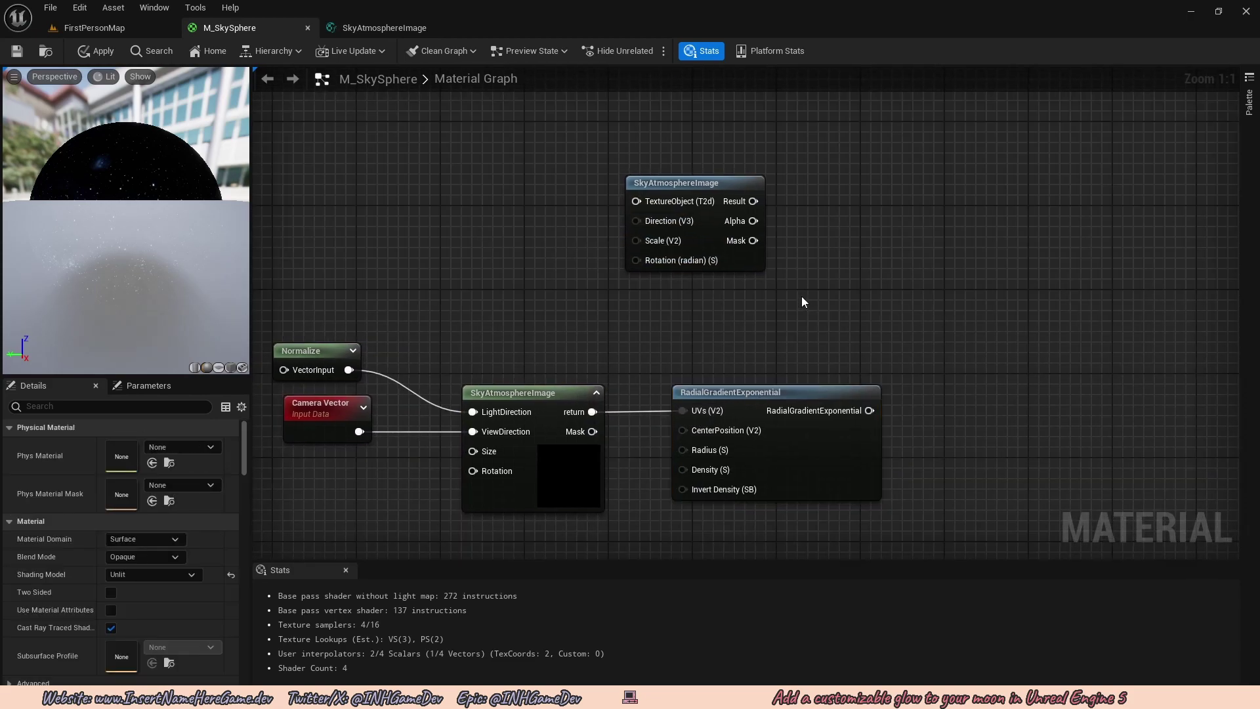
Delete the original SkyAtmosphereImage function node with the TextureObject input from the M_SkySphere graph
{"action": "left_click_drag", "start_coordinate": [792, 294], "coordinate": [699, 179]}
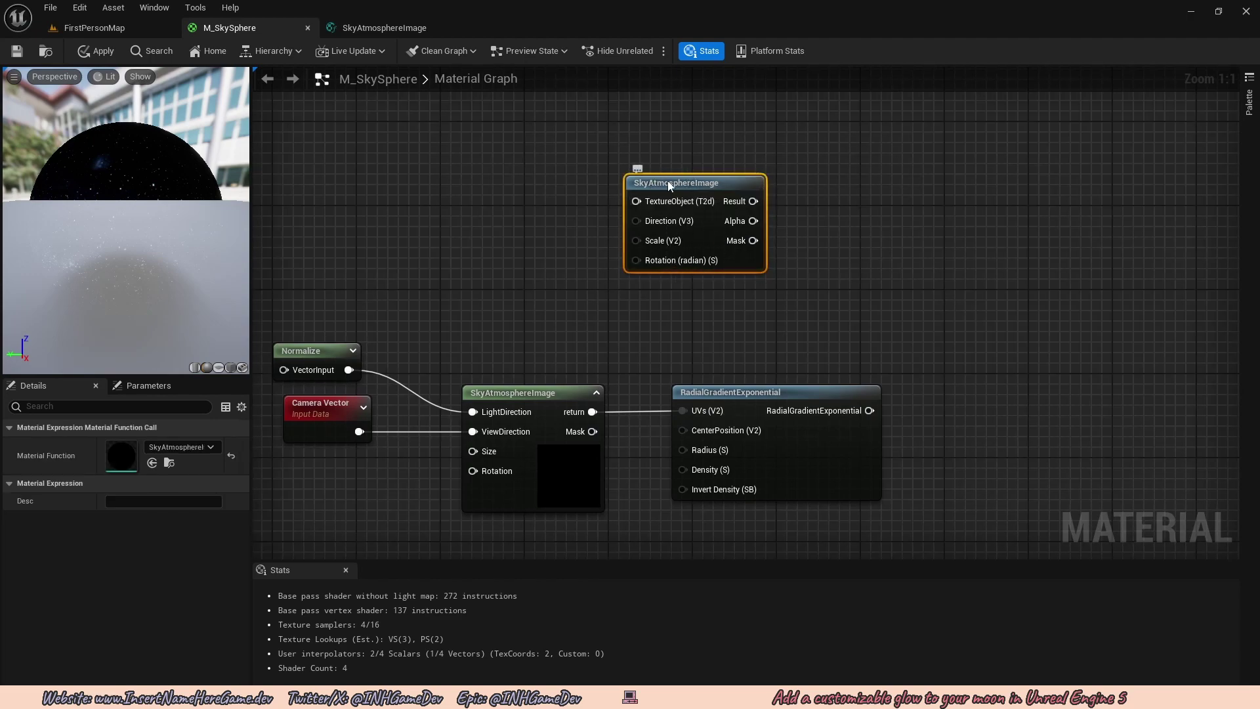
{"action": "right_click_drag", "start_coordinate": [660, 175], "coordinate": [683, 167]}
{"action": "key", "text": "Delete"}
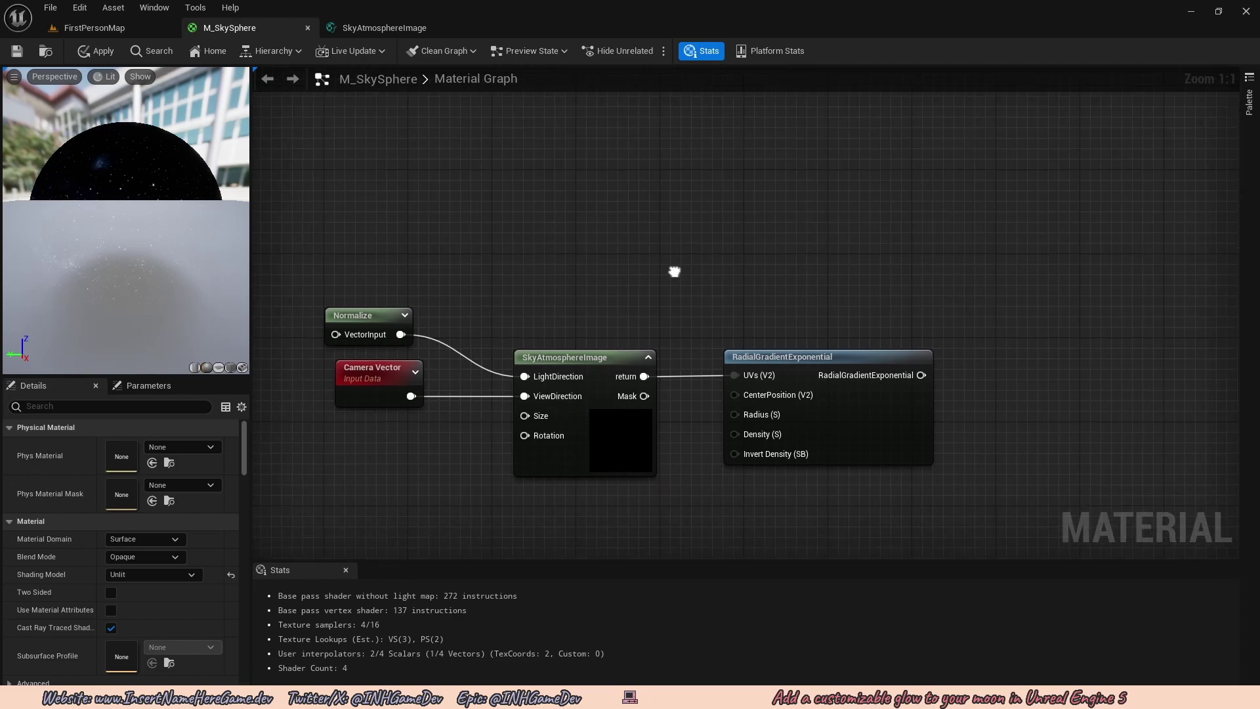
{"action": "scroll", "coordinate": [669, 274], "scroll_direction": "down", "scroll_amount": 3}
{"action": "right_click_drag", "start_coordinate": [647, 262], "coordinate": [676, 359]}
{"action": "right_click_drag", "start_coordinate": [681, 274], "coordinate": [697, 210]}
{"action": "scroll", "coordinate": [533, 368], "scroll_direction": "up", "scroll_amount": 2}
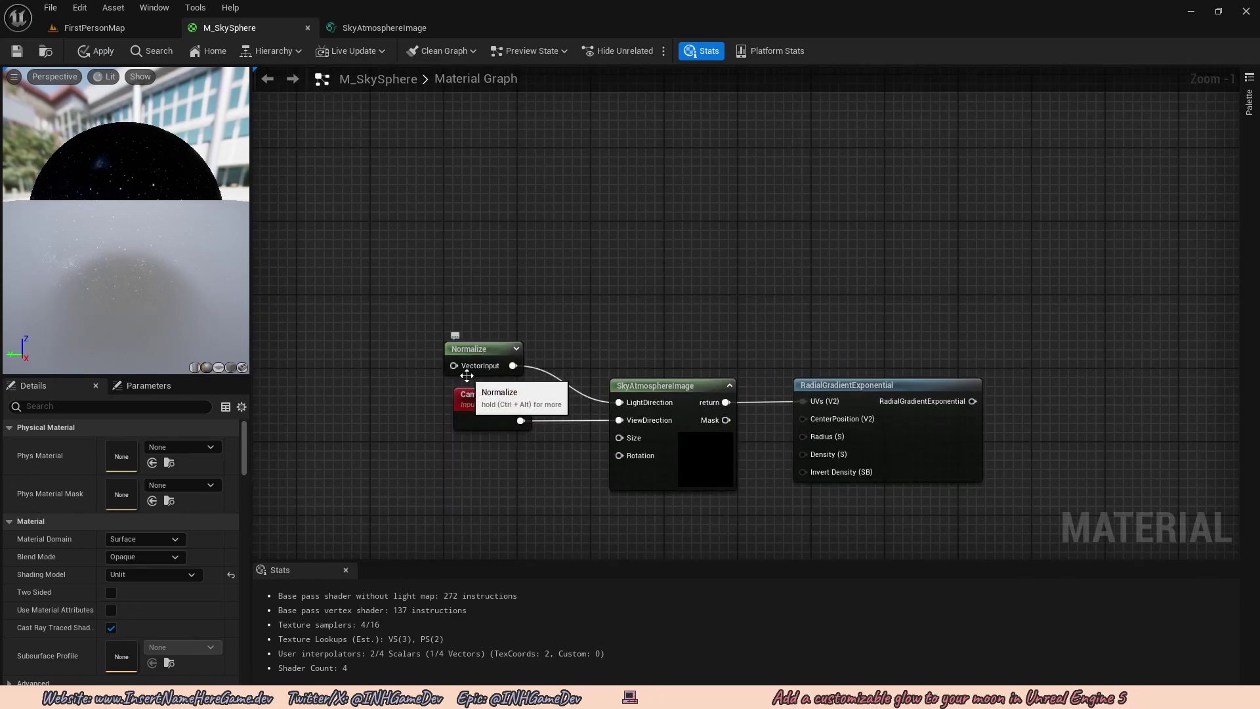
{"action": "right_click_drag", "start_coordinate": [604, 368], "coordinate": [557, 292]}
{"action": "scroll", "coordinate": [557, 292], "scroll_direction": "up", "scroll_amount": 1}
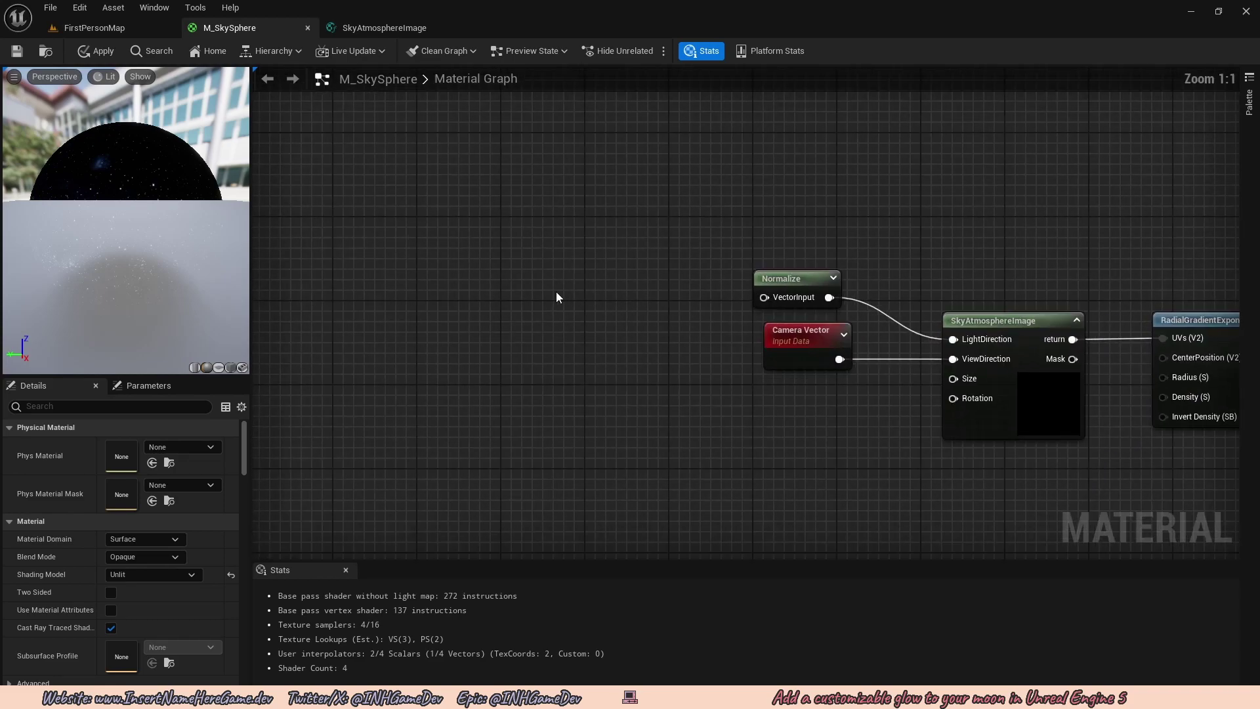
{"action": "right_click", "coordinate": [557, 292]}
{"action": "type", "text": "liu"}
{"action": "key", "text": "BackSpace"}
{"action": "type", "text": "gh"}
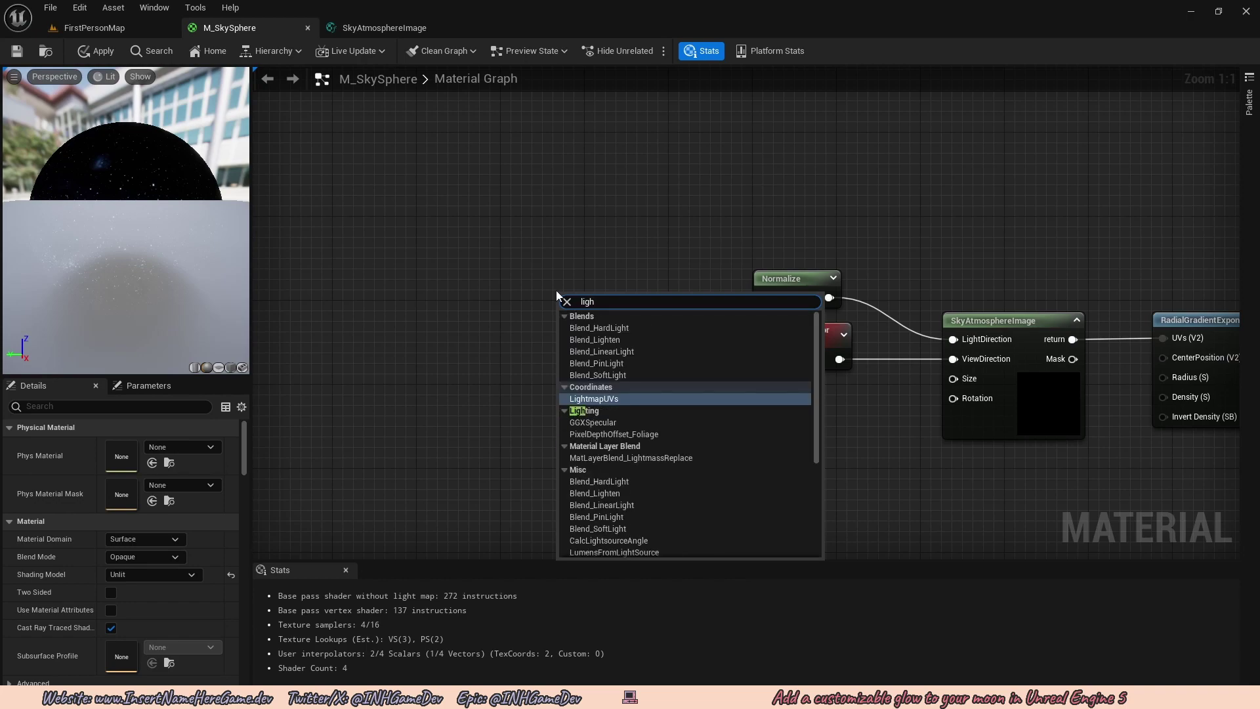
{"action": "type", "text": "t di"}
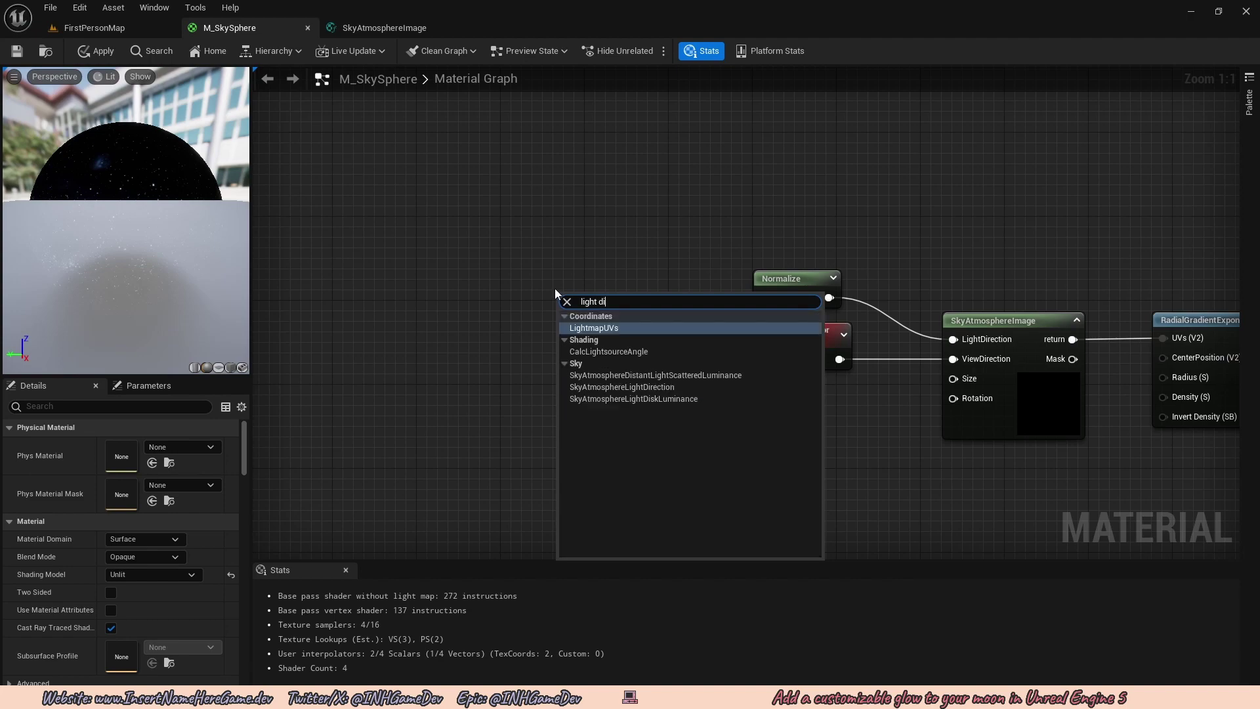
{"action": "right_click_drag", "start_coordinate": [555, 290], "coordinate": [550, 285]}
{"action": "right_click", "coordinate": [553, 291]}
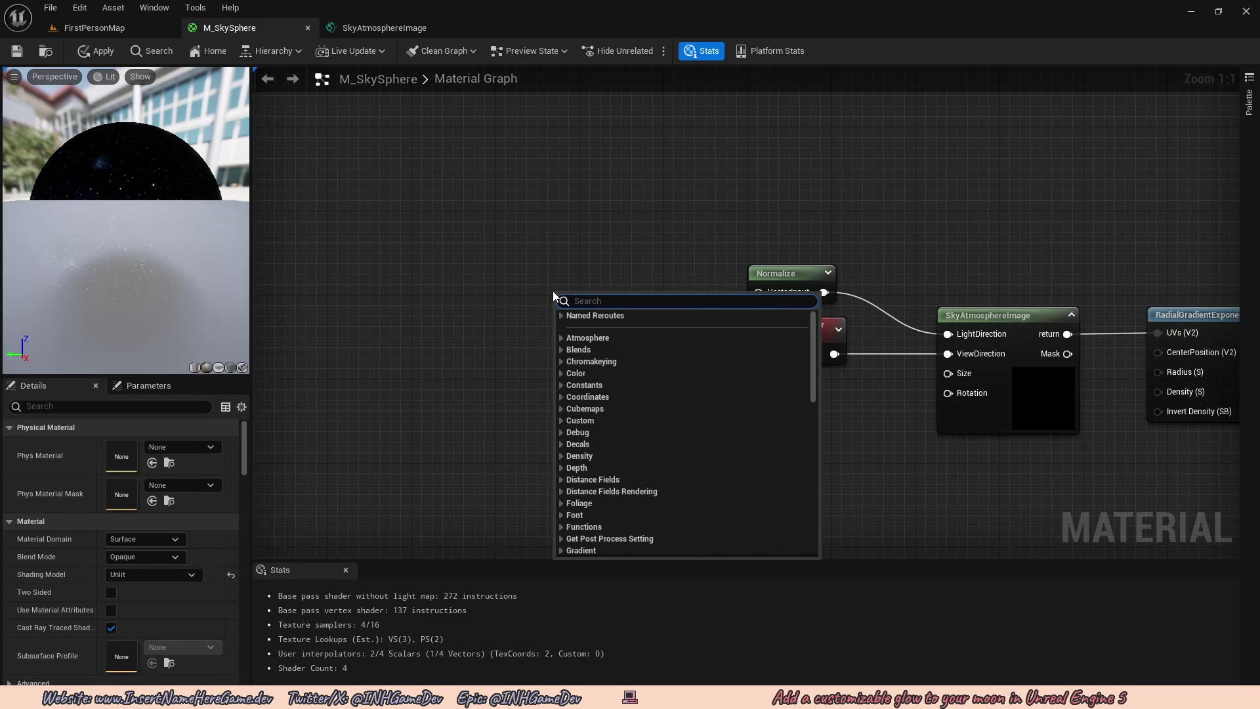
{"action": "type", "text": "lighty"}
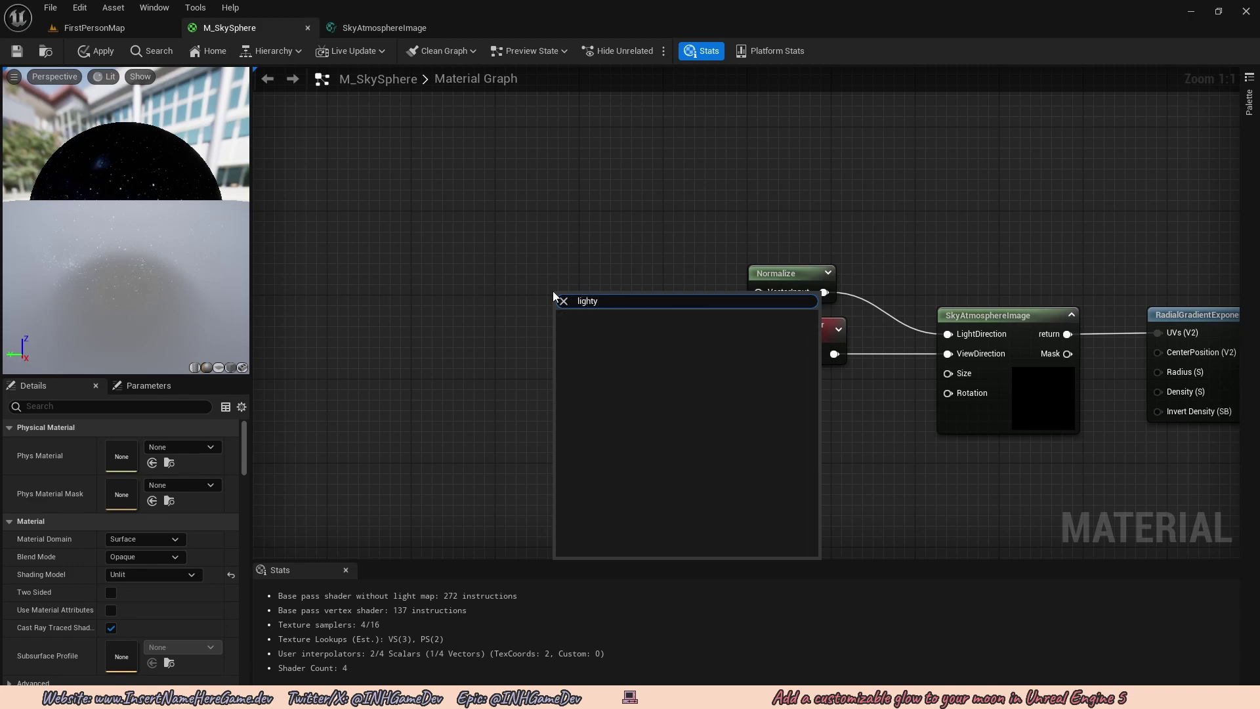
{"action": "key", "text": "Escape"}
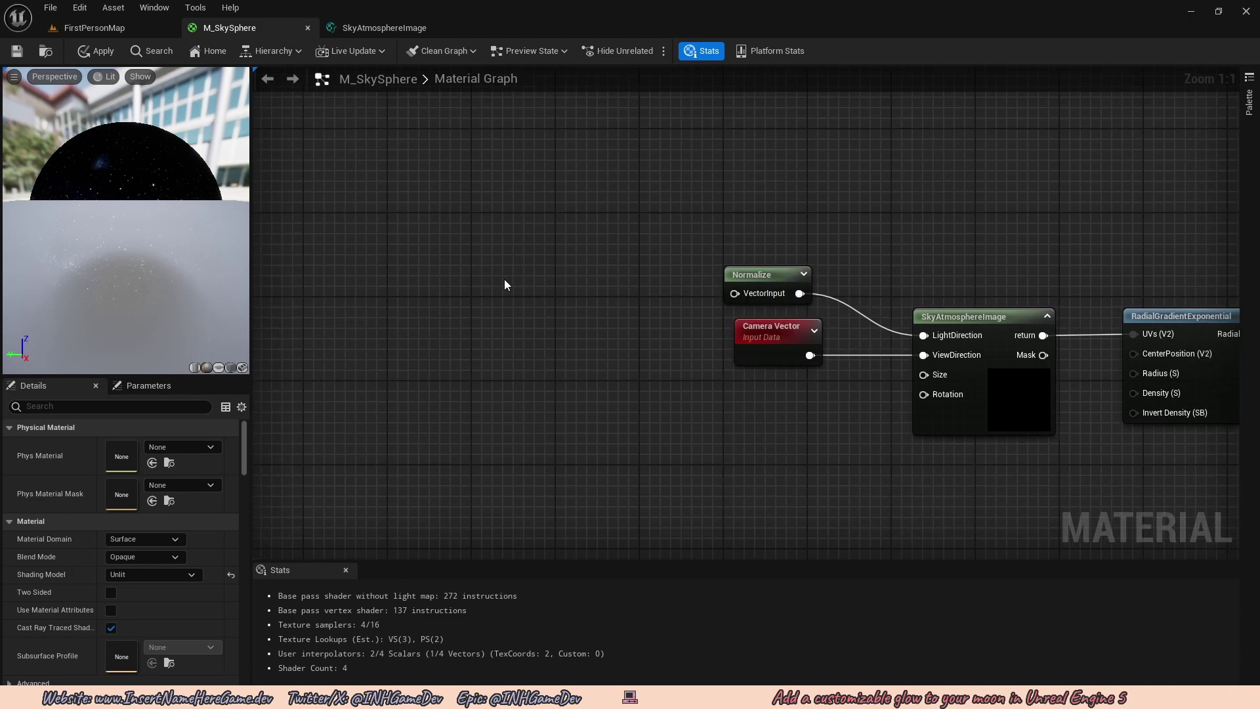
Add a SkyAtmosphereLightDirection node with Light Index 1 and connect its output to the Normalize node's VectorInput
{"action": "right_click", "coordinate": [482, 273]}
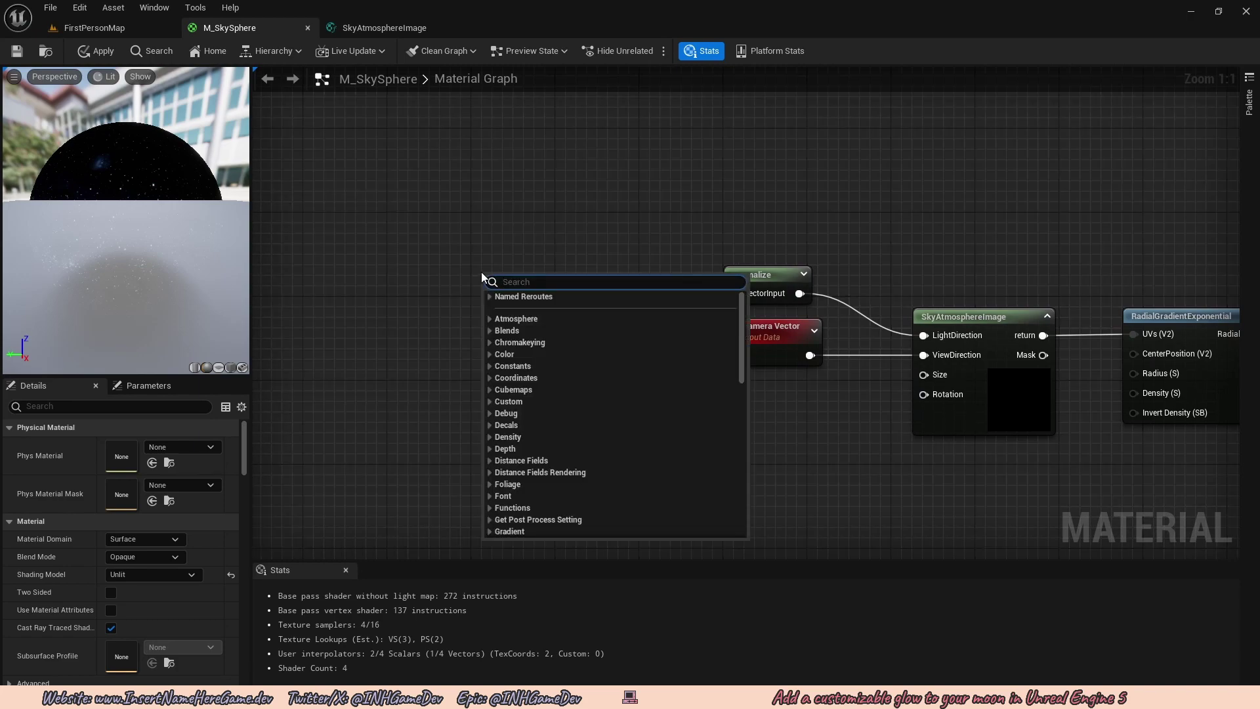
{"action": "type", "text": "light"}
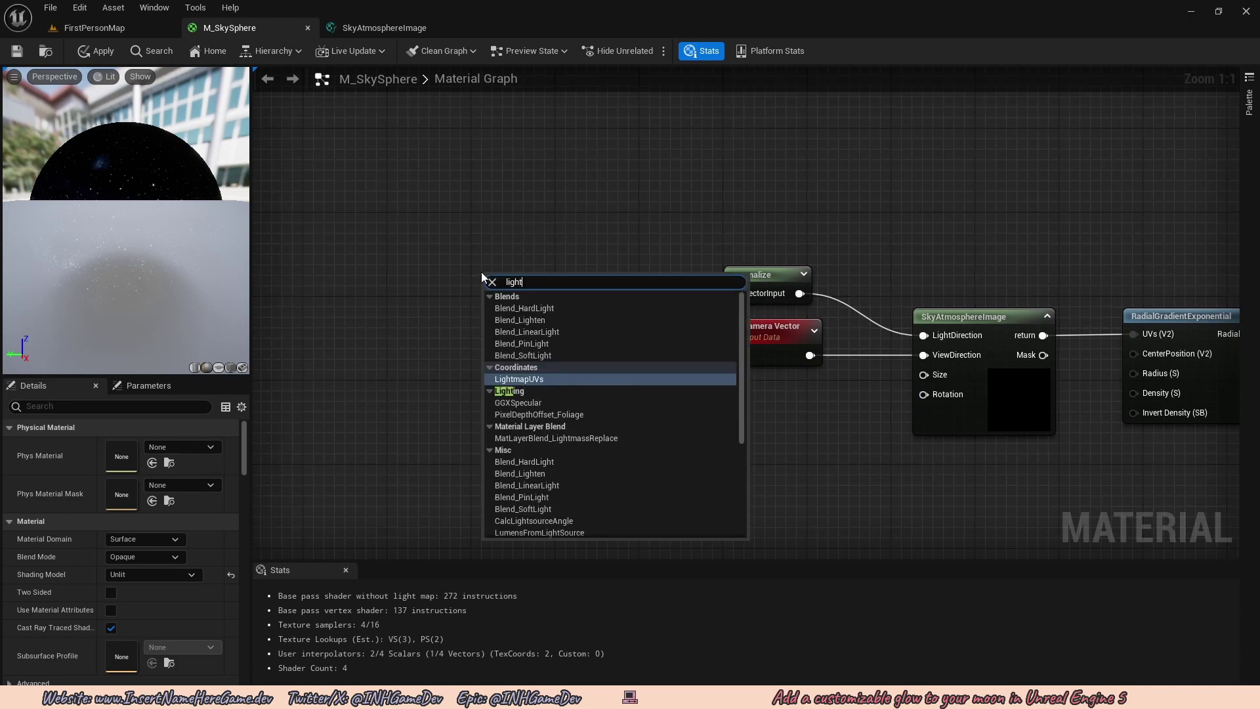
{"action": "type", "text": "di"}
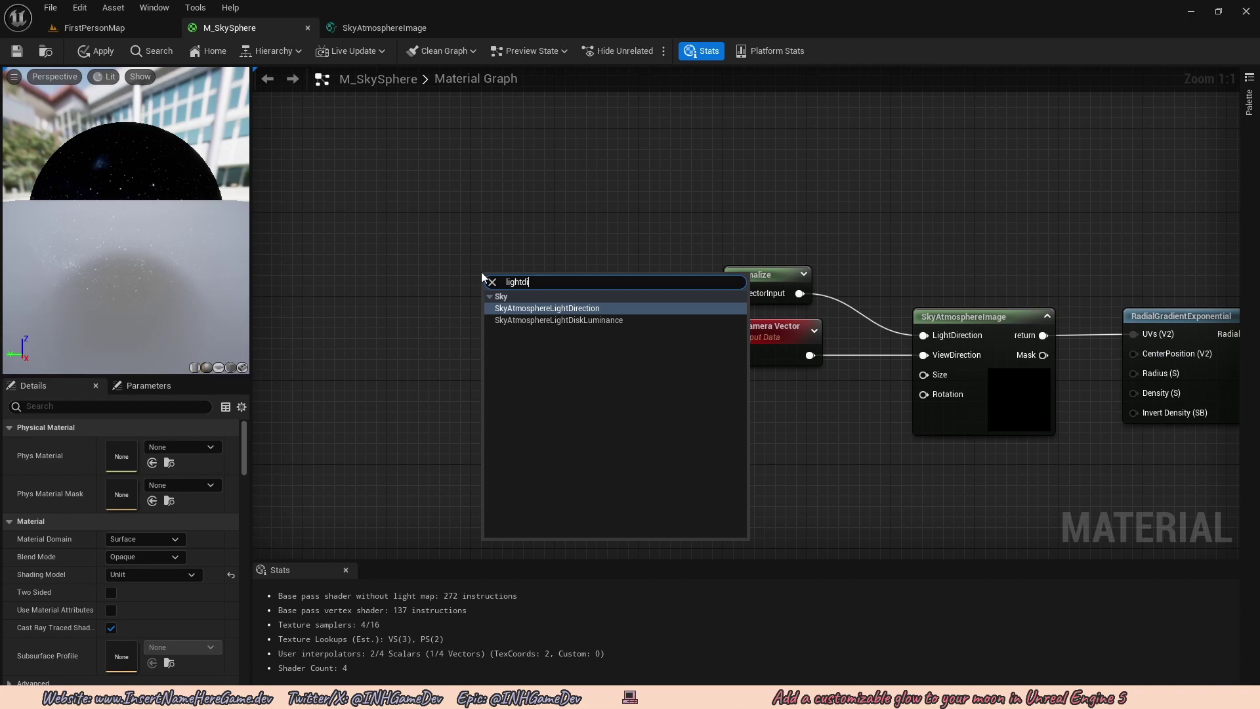
{"action": "left_click", "coordinate": [584, 309]}
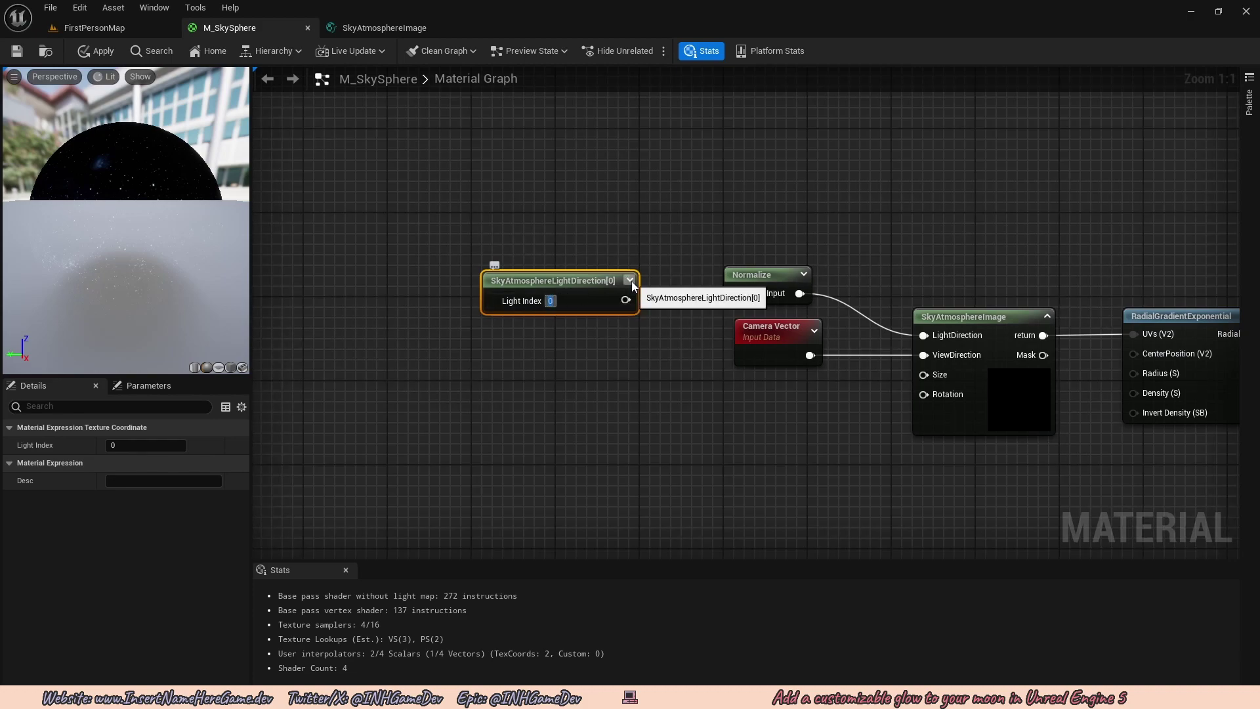
{"action": "type", "text": "1"}
{"action": "key", "text": "Return"}
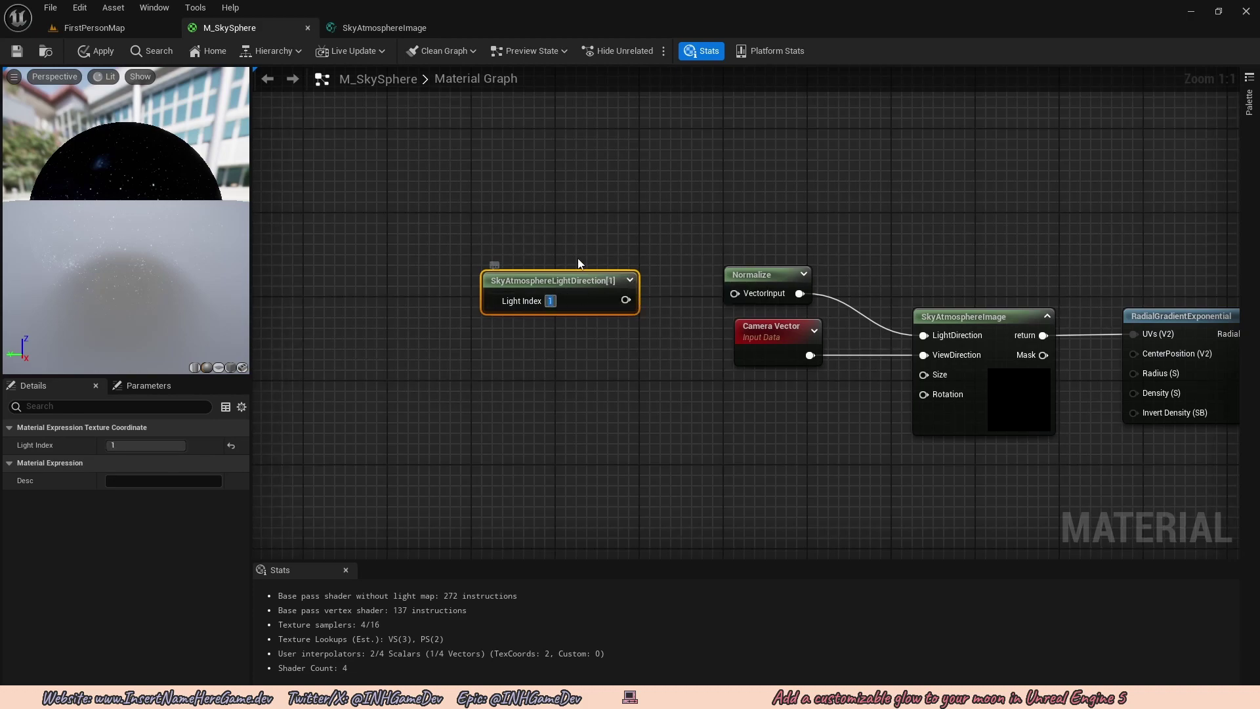
{"action": "left_click_drag", "start_coordinate": [625, 299], "coordinate": [734, 294]}
{"action": "left_click_drag", "start_coordinate": [572, 293], "coordinate": [573, 286]}
{"action": "left_click", "coordinate": [658, 367]}
{"action": "right_click_drag", "start_coordinate": [784, 410], "coordinate": [743, 346]}
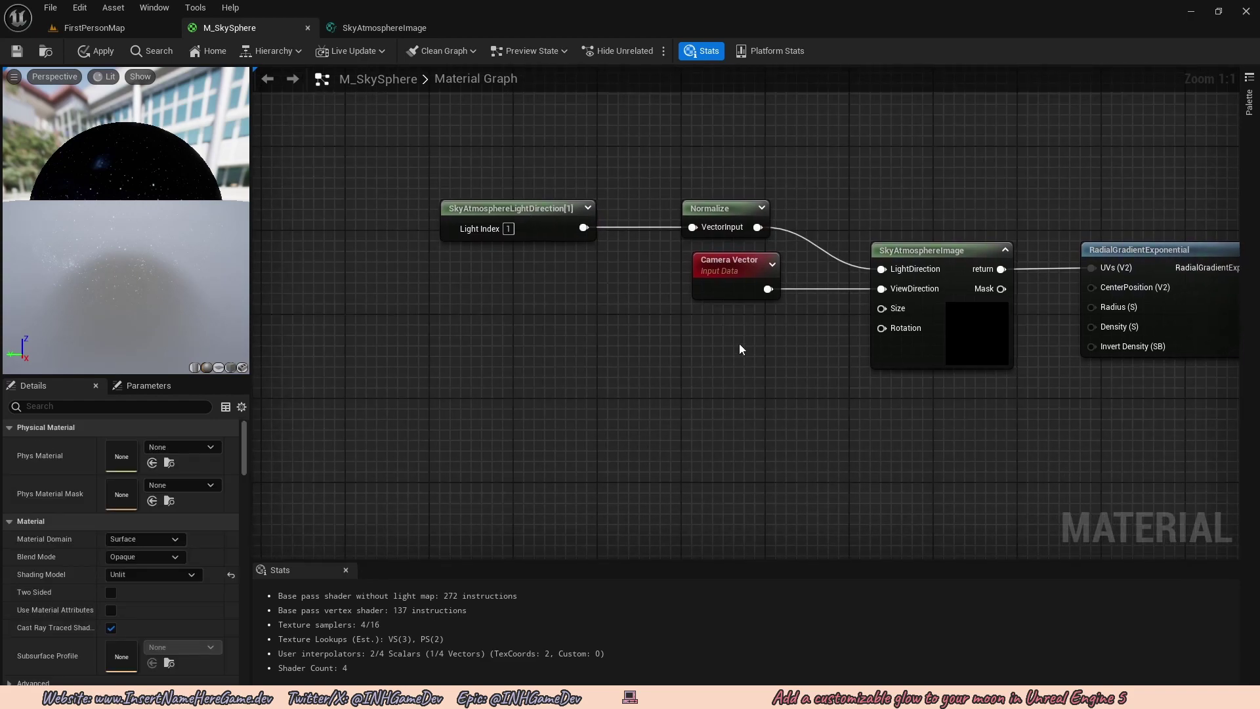
{"action": "right_click_drag", "start_coordinate": [910, 312], "coordinate": [841, 280]}
{"action": "left_click_drag", "start_coordinate": [813, 278], "coordinate": [766, 297]}
{"action": "right_click_drag", "start_coordinate": [766, 299], "coordinate": [720, 299]}
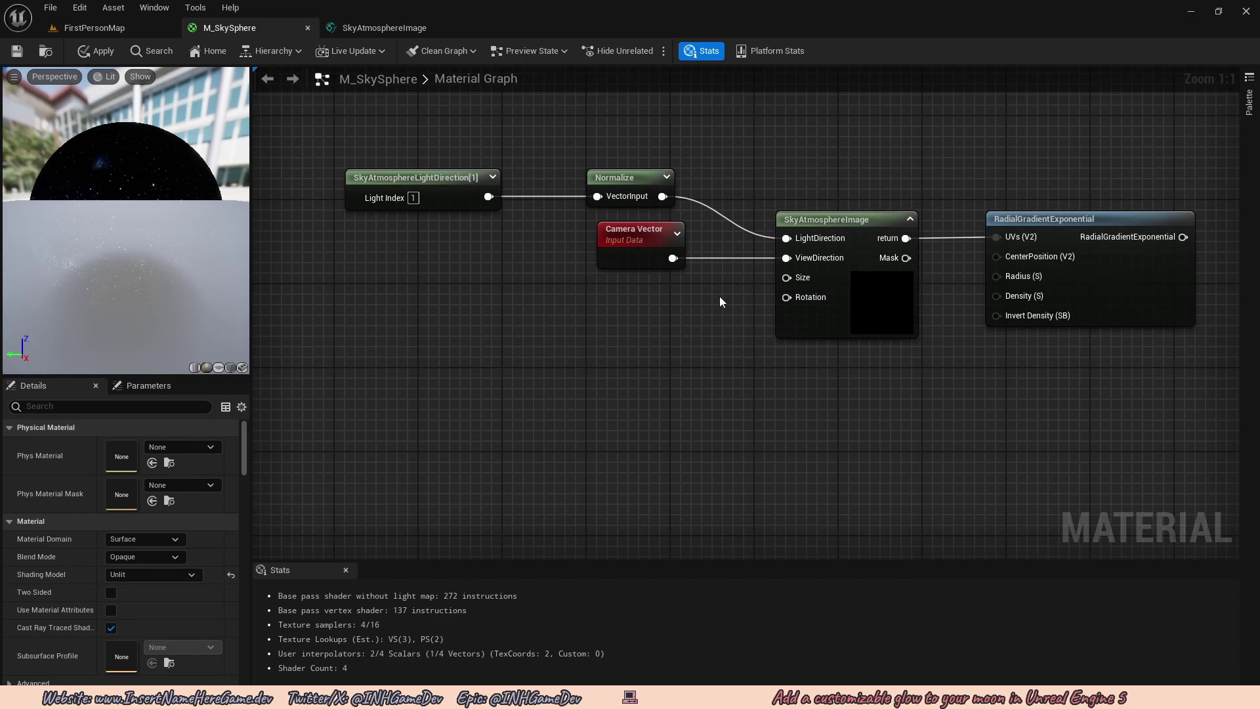
Add a Constant node with the value 0.15 below the Camera Vector node
{"action": "right_click_drag", "start_coordinate": [618, 316], "coordinate": [647, 283]}
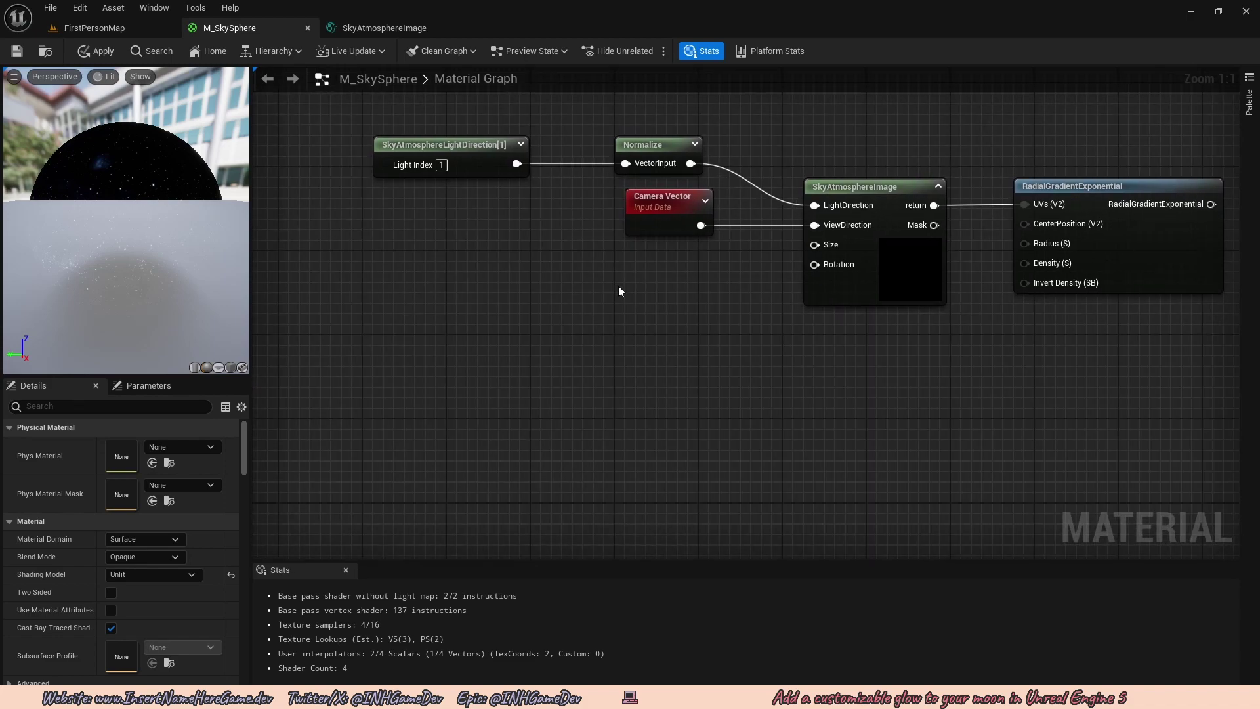
{"action": "left_click", "coordinate": [619, 286]}
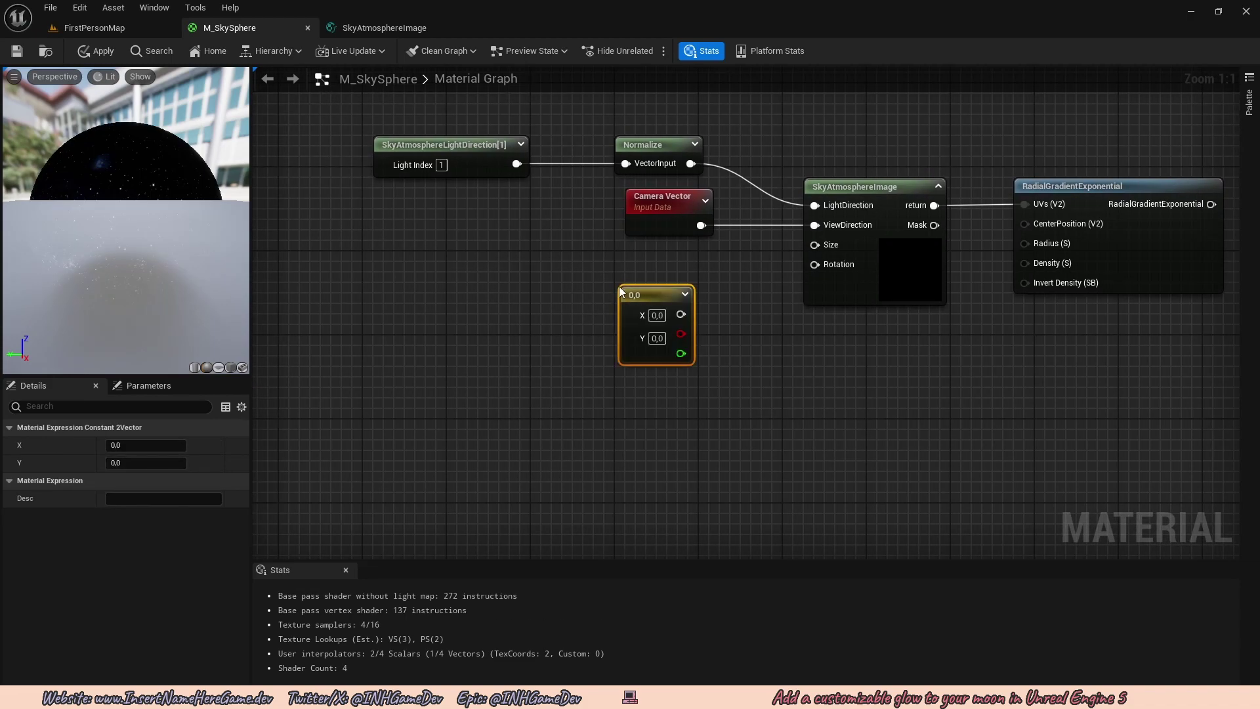
{"action": "key", "text": "Delete"}
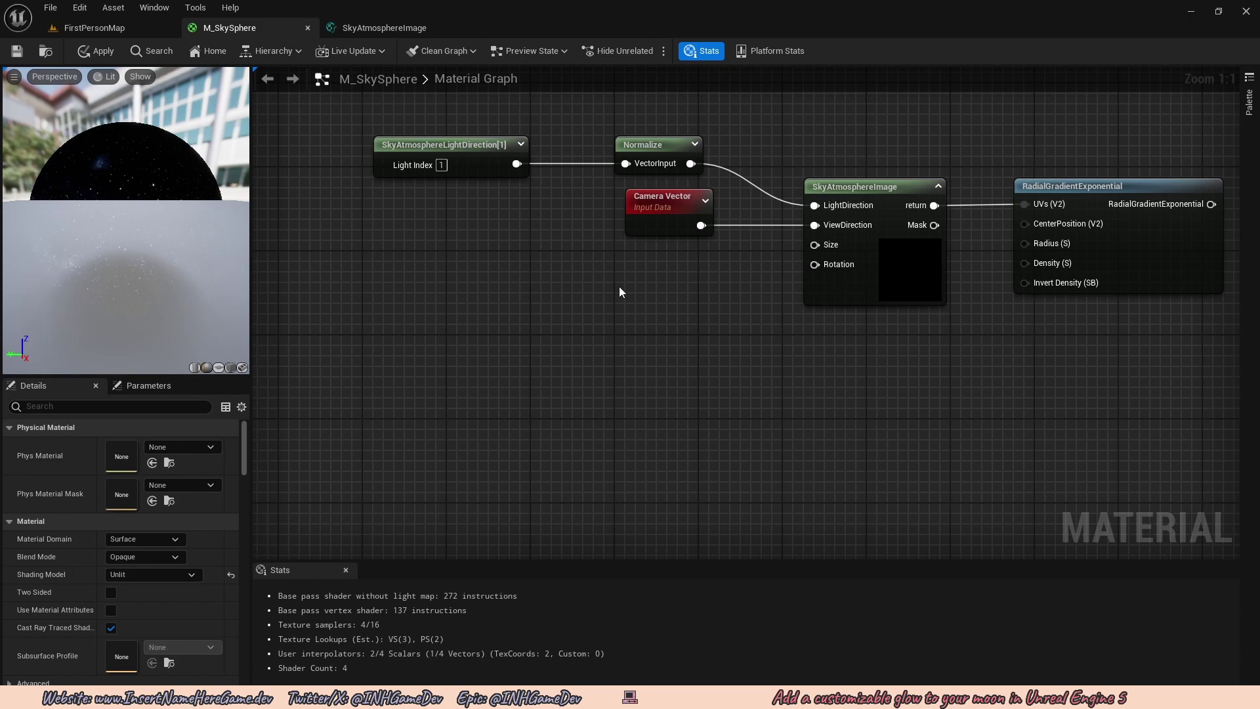
{"action": "left_click", "coordinate": [626, 288]}
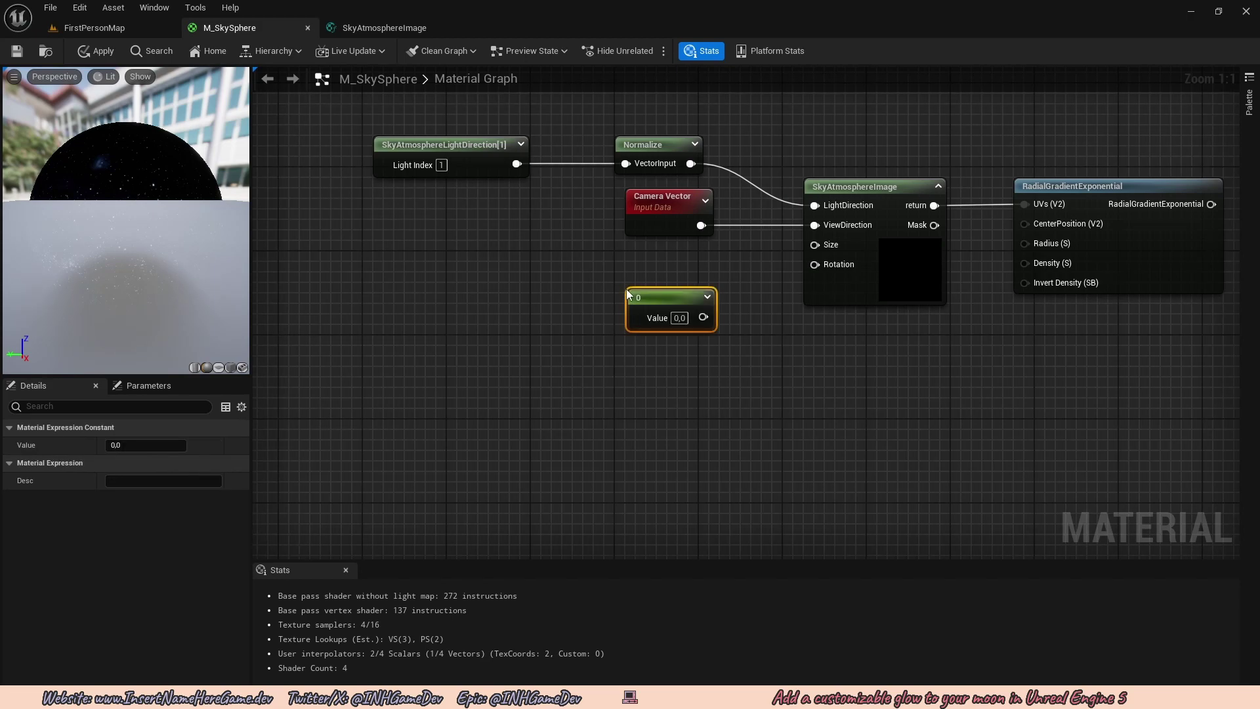
{"action": "type", "text": "0.1"}
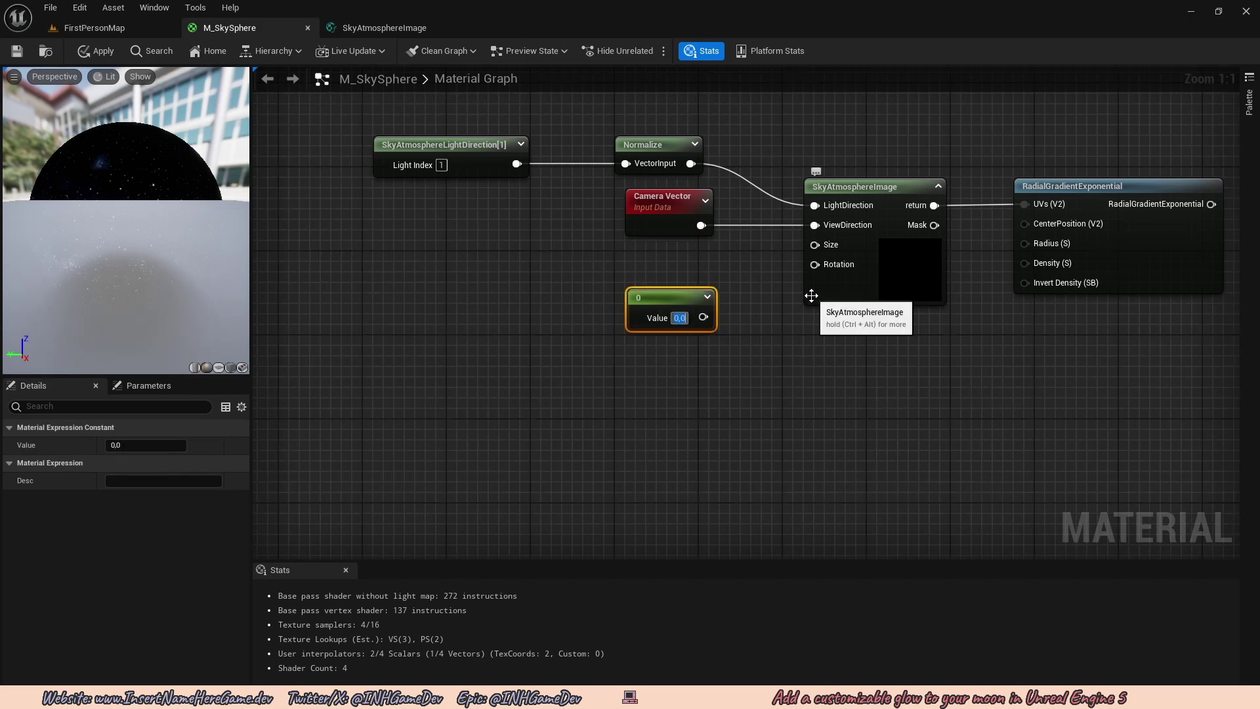
{"action": "type", "text": "5"}
{"action": "key", "text": "Return"}
Convert the 0.15 constant to a parameter named MoonGlowSize
{"action": "right_click", "coordinate": [644, 329]}
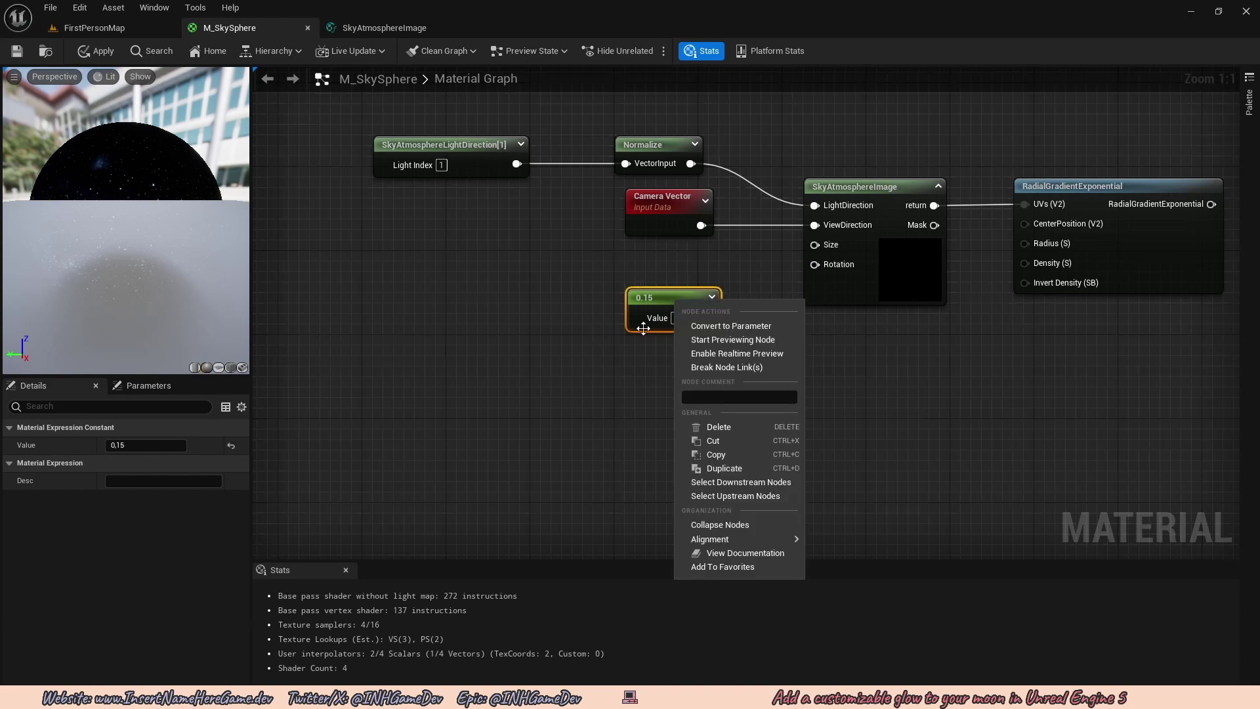
{"action": "left_click", "coordinate": [731, 326]}
{"action": "key", "text": "BackSpace"}
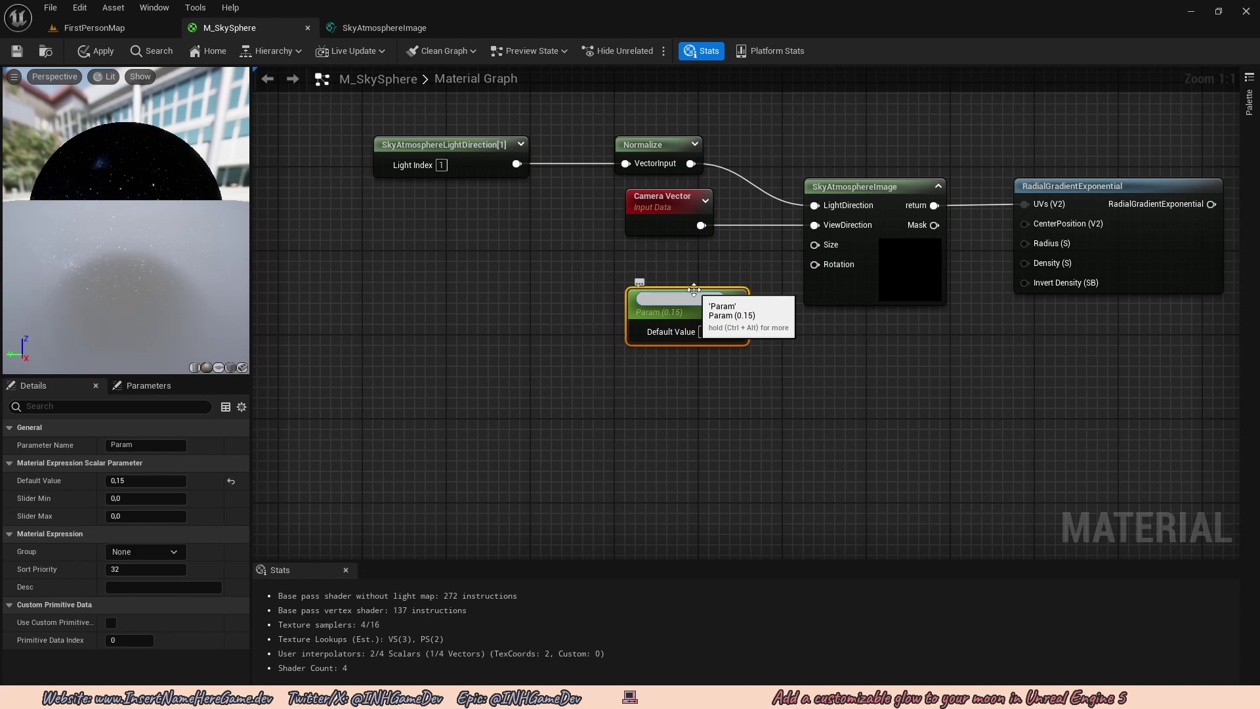
{"action": "type", "text": "M"}
{"action": "key", "text": "BackSpace"}
{"action": "type", "text": "GlowSize"}
{"action": "key", "text": "Return"}
Connect MoonGlowSize to the SkyAtmosphereImage node's Size input, place it below Camera Vector and assign it to an existing parameter group
{"action": "left_click_drag", "start_coordinate": [736, 326], "coordinate": [815, 245]}
{"action": "right_click_drag", "start_coordinate": [808, 268], "coordinate": [772, 247]}
{"action": "left_click_drag", "start_coordinate": [667, 286], "coordinate": [633, 249]}
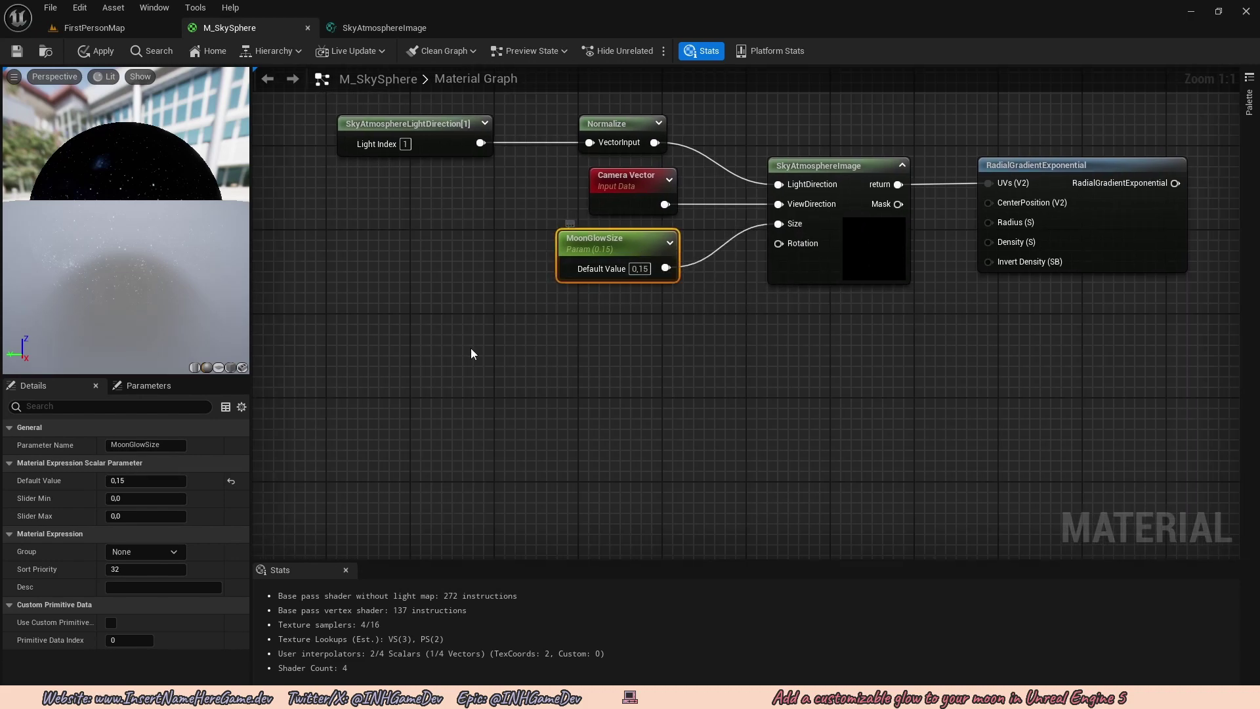
{"action": "left_click", "coordinate": [174, 551]}
{"action": "left_click", "coordinate": [120, 566]}
Add a named reroute declaration called MoonGlowMask from the RadialGradientExponential output, below and to the right of the gradient node
{"action": "right_click_drag", "start_coordinate": [690, 322], "coordinate": [635, 382]}
{"action": "left_click", "coordinate": [679, 369]}
{"action": "mouse_move", "coordinate": [714, 367]}
{"action": "right_mouse_down"}
{"action": "mouse_move", "coordinate": [493, 383]}
{"action": "mouse_move", "coordinate": [705, 361]}
{"action": "right_mouse_up"}
{"action": "scroll", "coordinate": [492, 384], "scroll_direction": "down", "scroll_amount": 1}
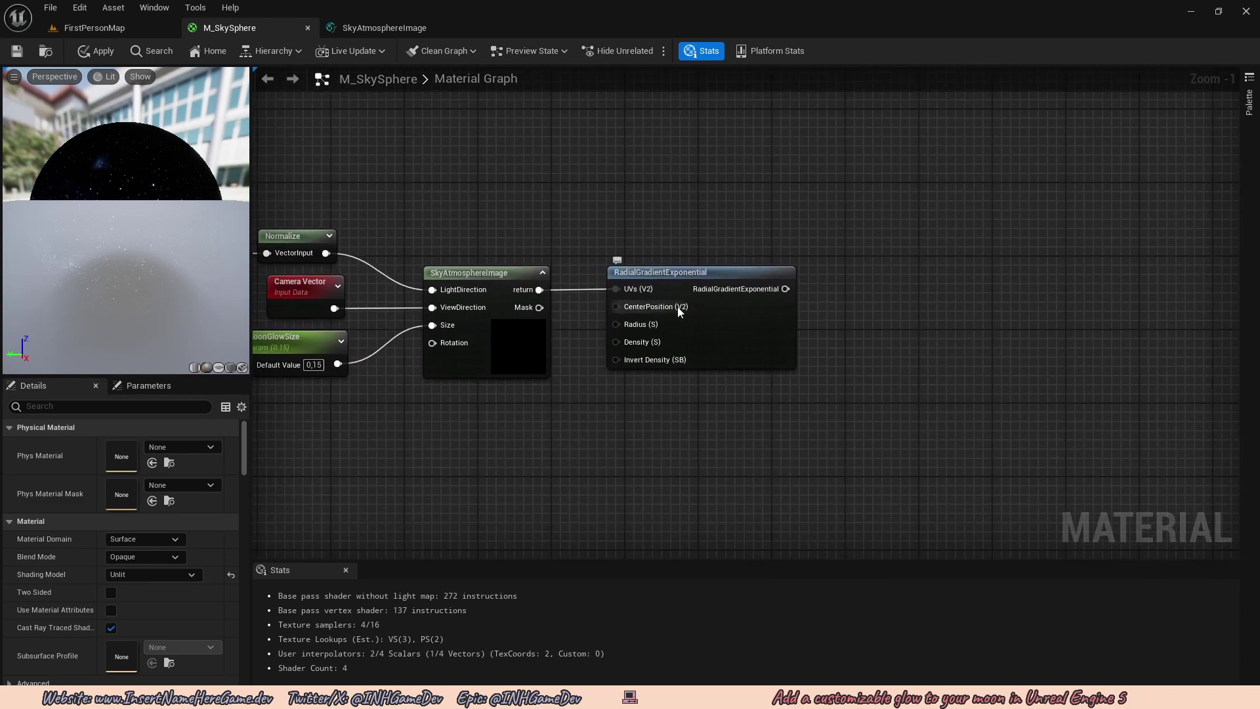
{"action": "right_click_drag", "start_coordinate": [719, 315], "coordinate": [701, 298]}
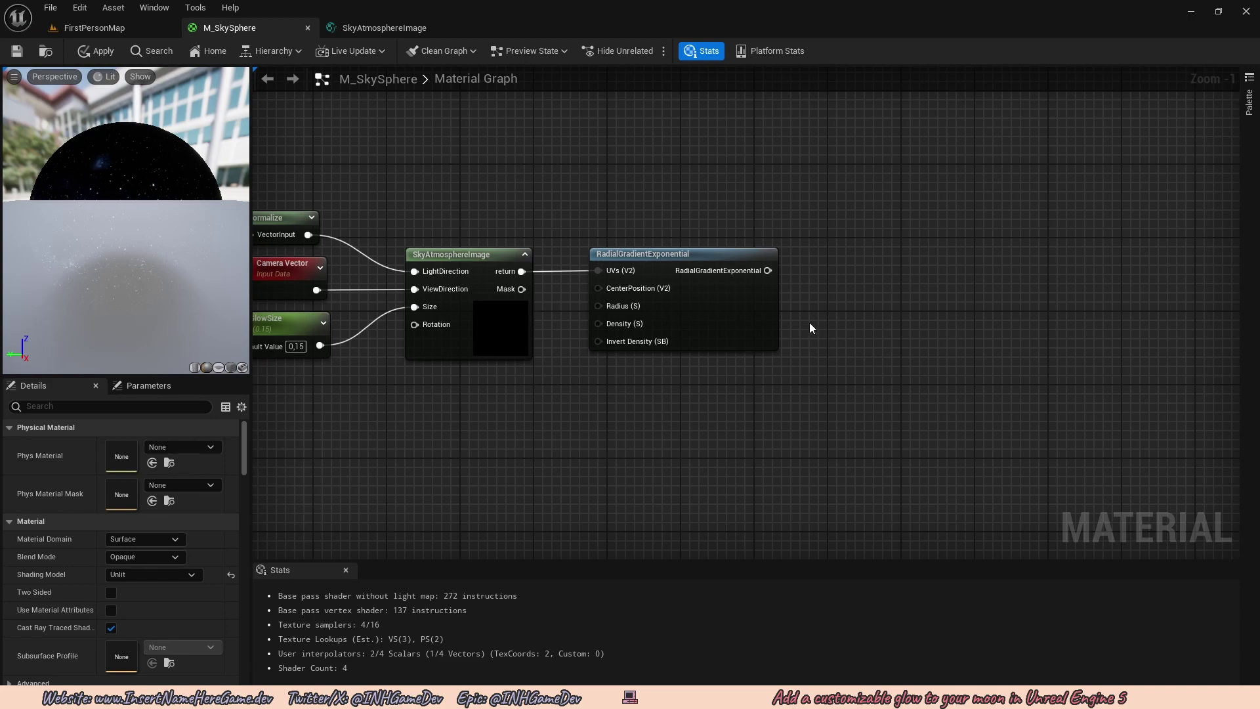
{"action": "left_click_drag", "start_coordinate": [768, 271], "coordinate": [853, 404]}
{"action": "type", "text": "named"}
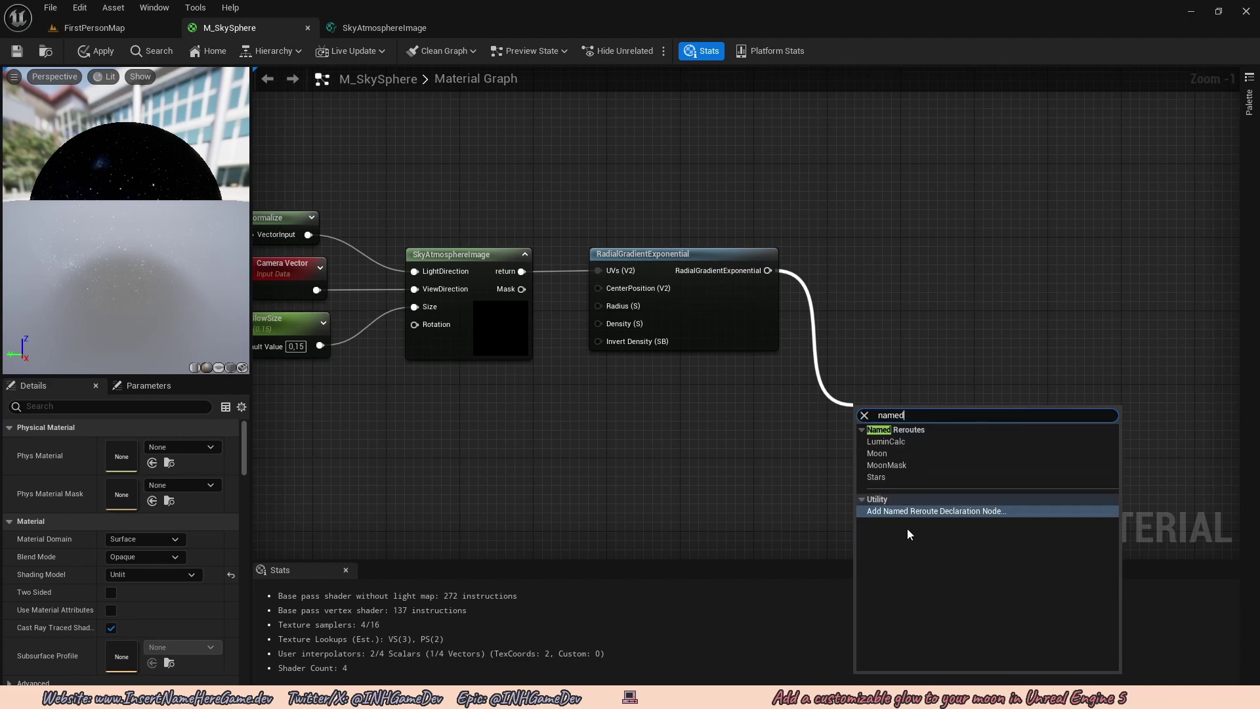
{"action": "left_click", "coordinate": [928, 514]}
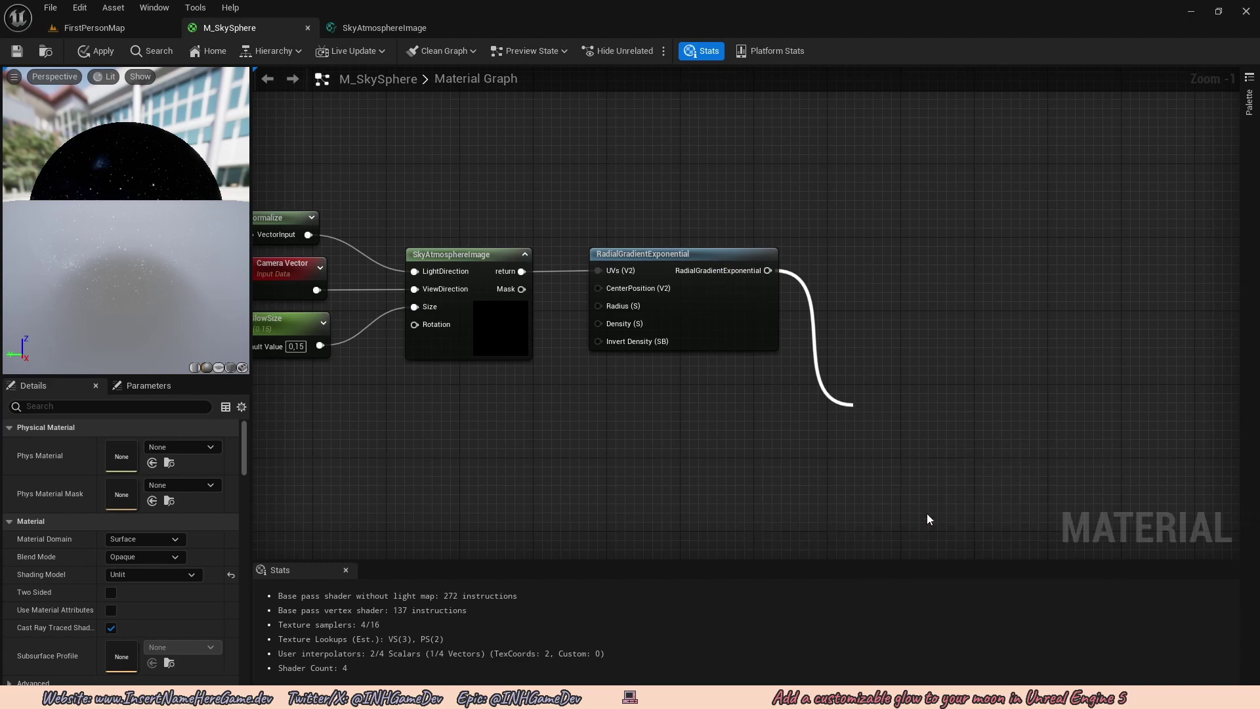
{"action": "type", "text": "Mo"}
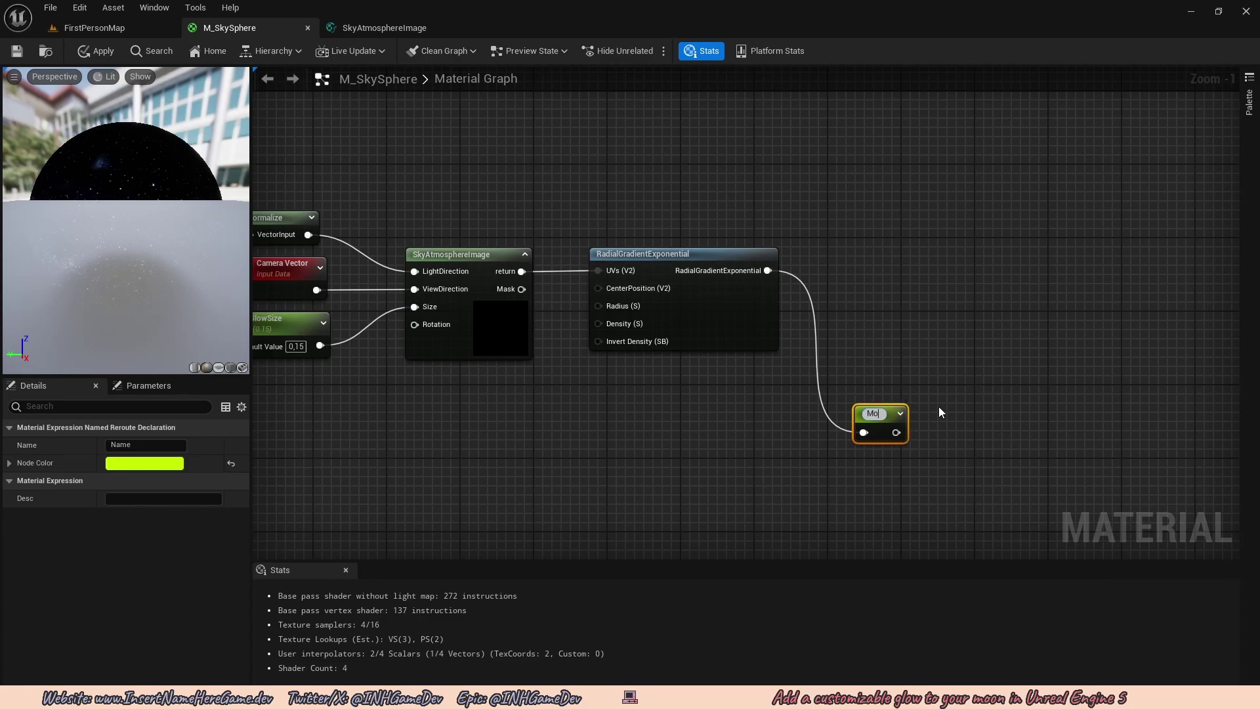
{"action": "type", "text": "onGlowMask"}
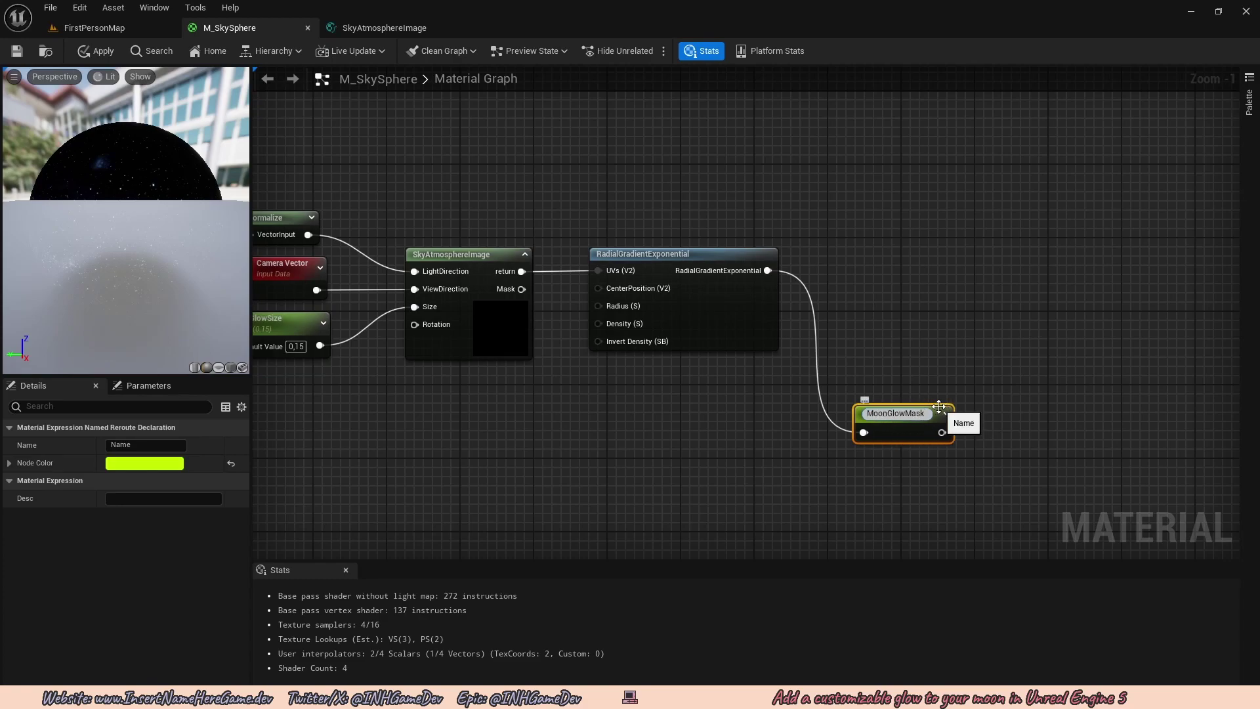
{"action": "key", "text": "Return"}
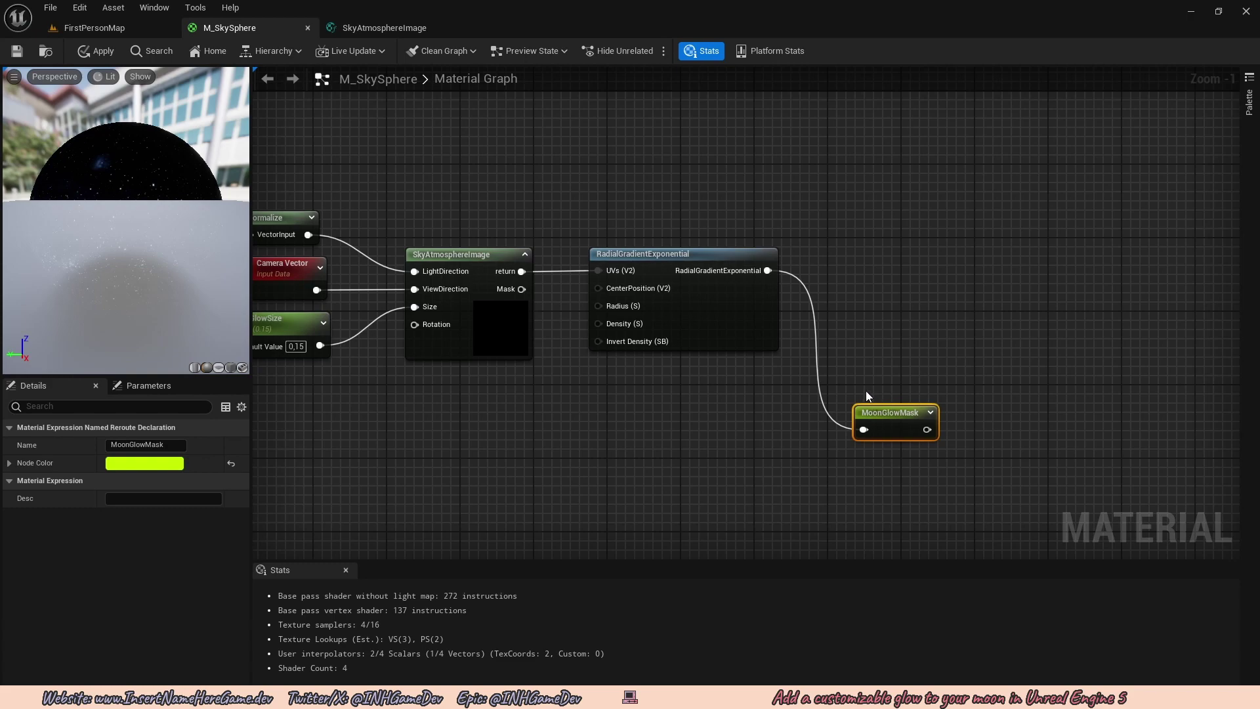
{"action": "right_click_drag", "start_coordinate": [865, 391], "coordinate": [834, 413]}
Add a second named reroute declaration called MoonGlow from the RadialGradientExponential output and align it level with that output
{"action": "left_click_drag", "start_coordinate": [734, 293], "coordinate": [917, 295]}
{"action": "type", "text": "Named"}
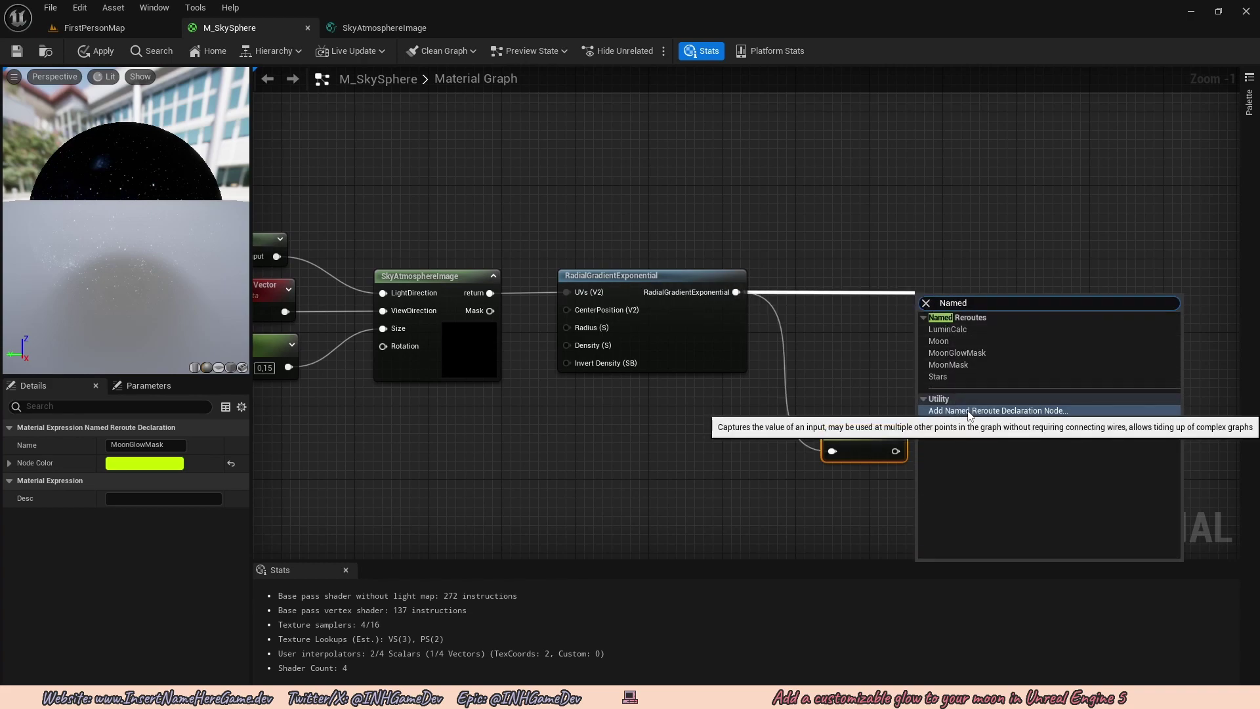
{"action": "left_click", "coordinate": [971, 411]}
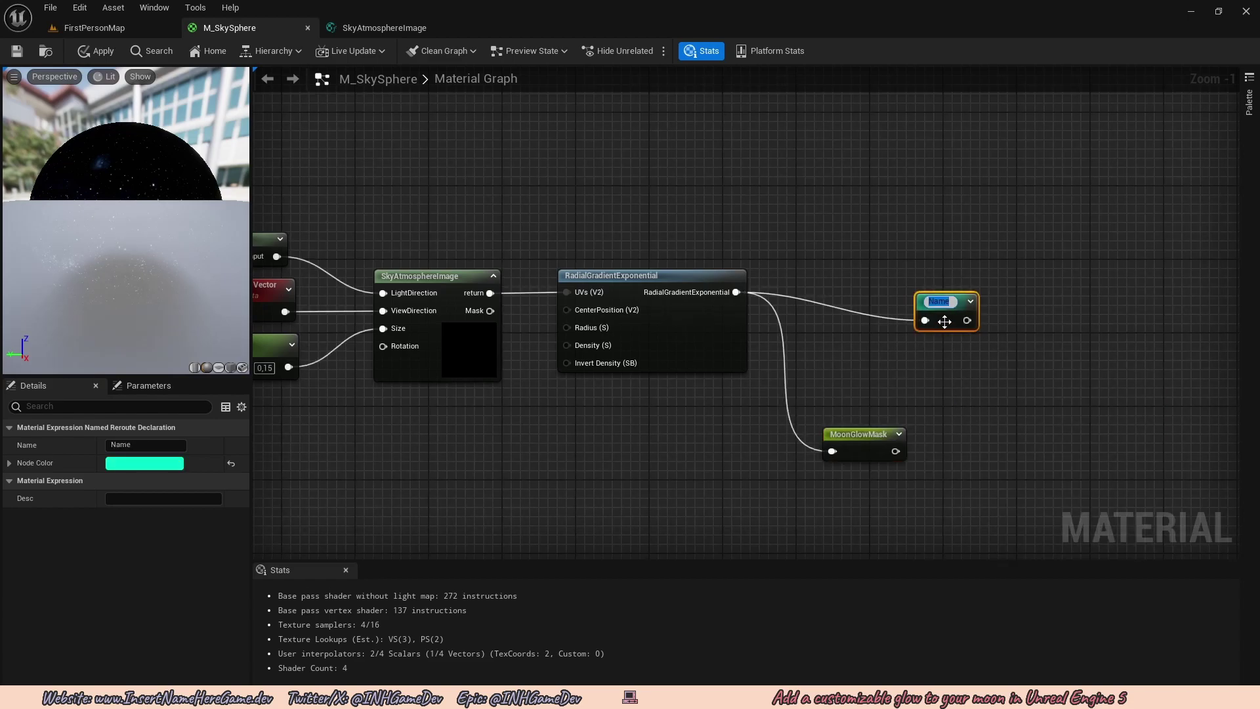
{"action": "type", "text": "MoonGlow"}
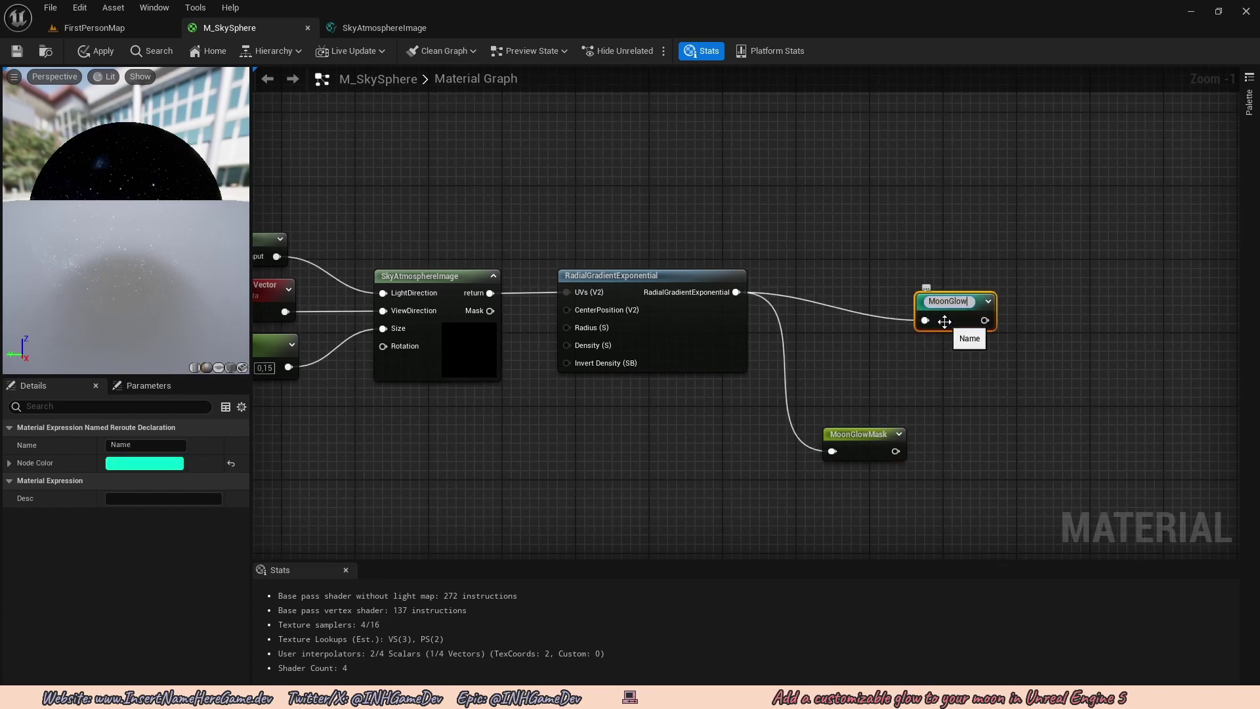
{"action": "key", "text": "Return"}
{"action": "right_click_drag", "start_coordinate": [844, 355], "coordinate": [812, 379]}
{"action": "right_click_drag", "start_coordinate": [797, 466], "coordinate": [767, 421]}
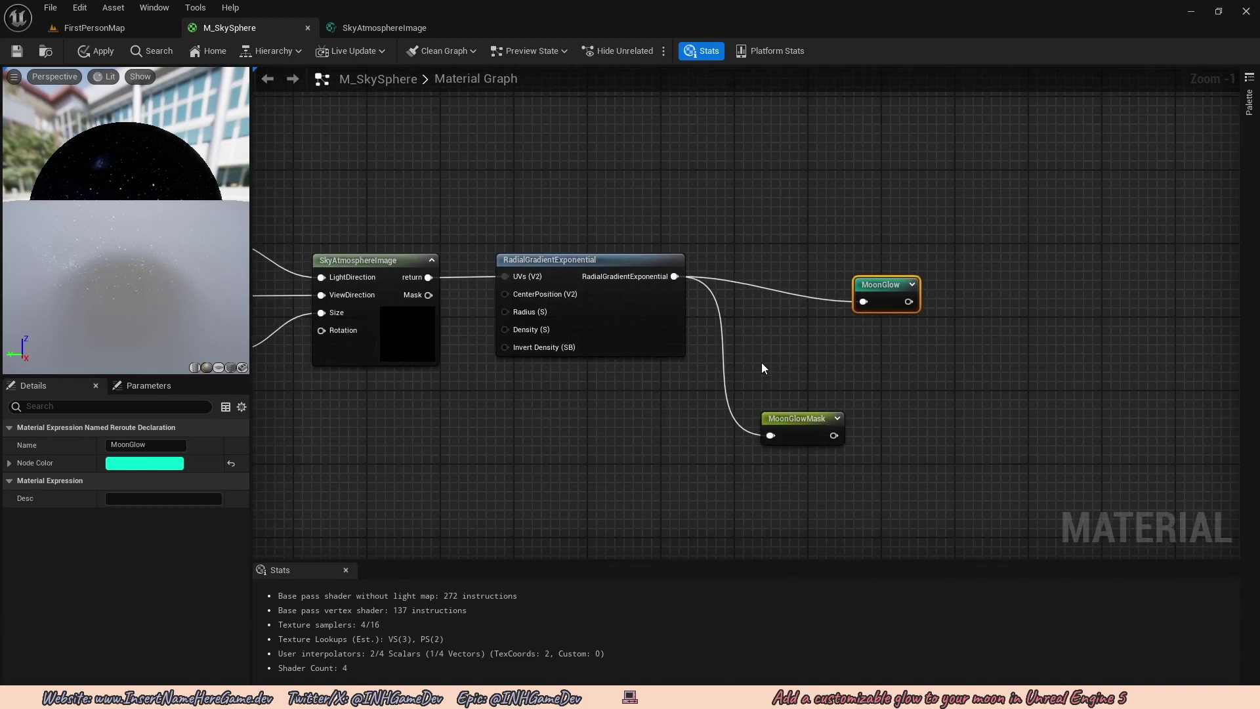
{"action": "right_click_drag", "start_coordinate": [821, 303], "coordinate": [758, 318]}
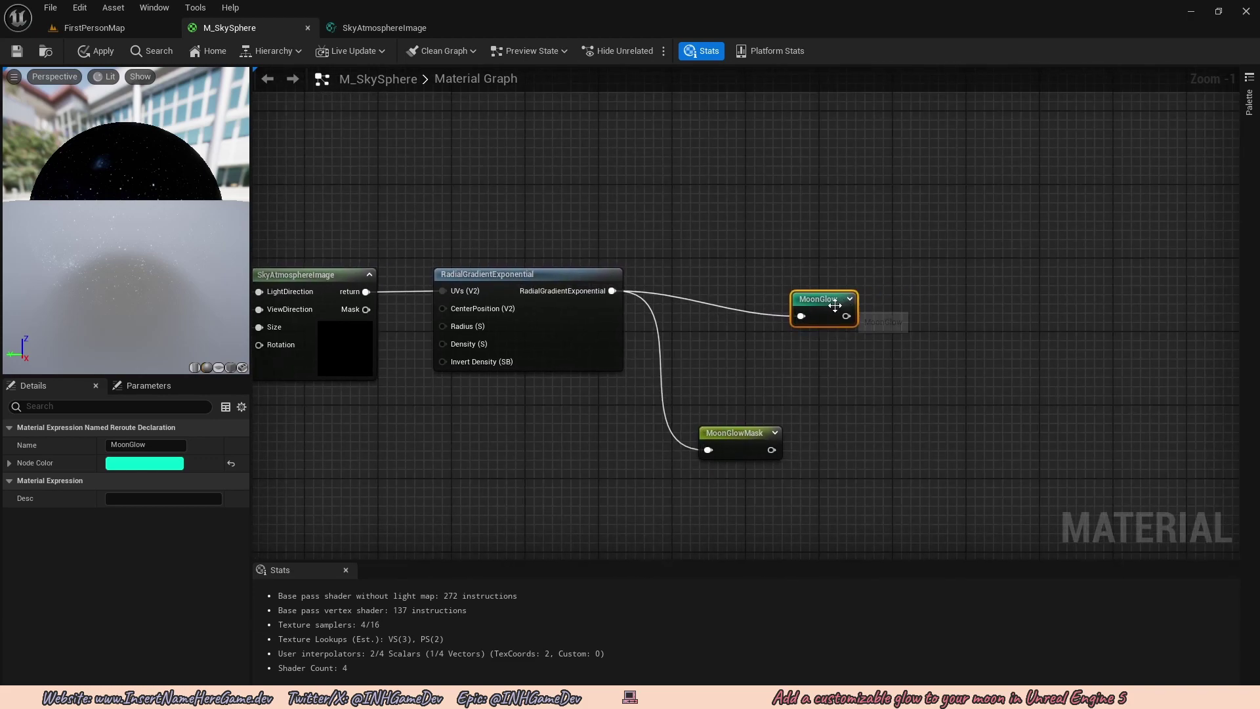
{"action": "left_click_drag", "start_coordinate": [829, 305], "coordinate": [829, 288]}
{"action": "left_click", "coordinate": [828, 323]}
Apply the changes made to the M_SkySphere material
{"action": "right_click", "coordinate": [818, 316]}
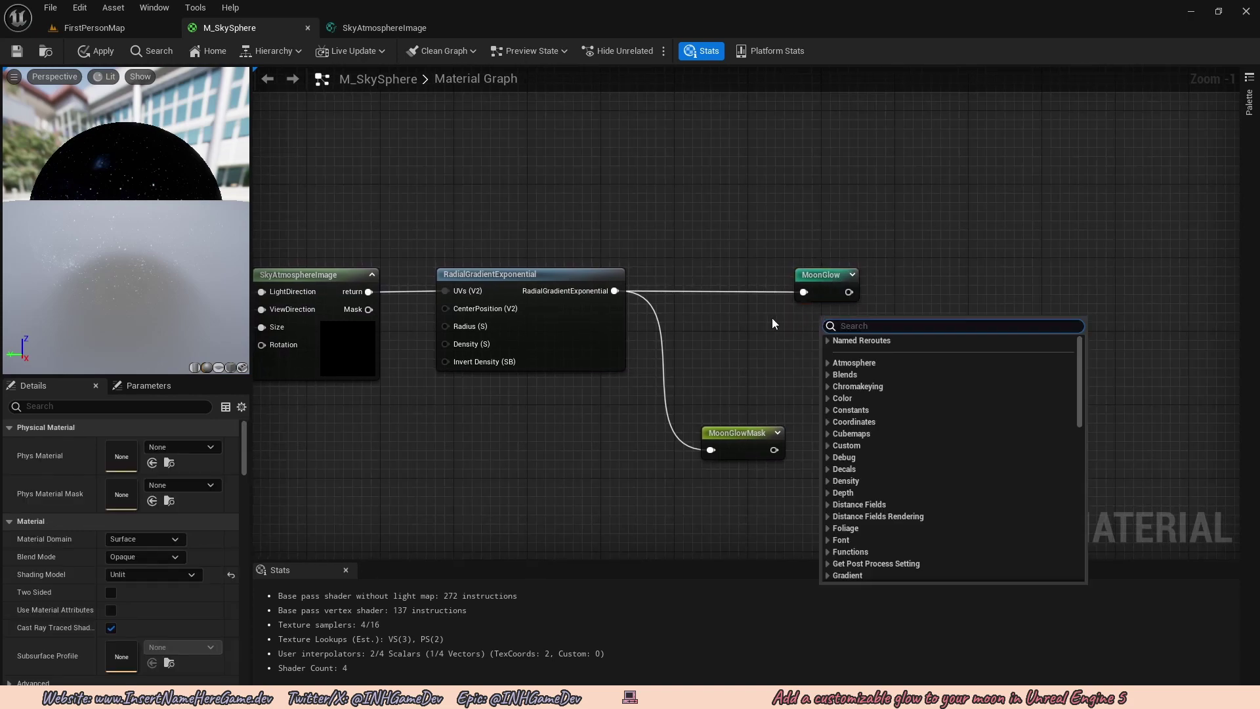
{"action": "left_click", "coordinate": [791, 317]}
{"action": "scroll", "coordinate": [760, 332], "scroll_direction": "down", "scroll_amount": 1}
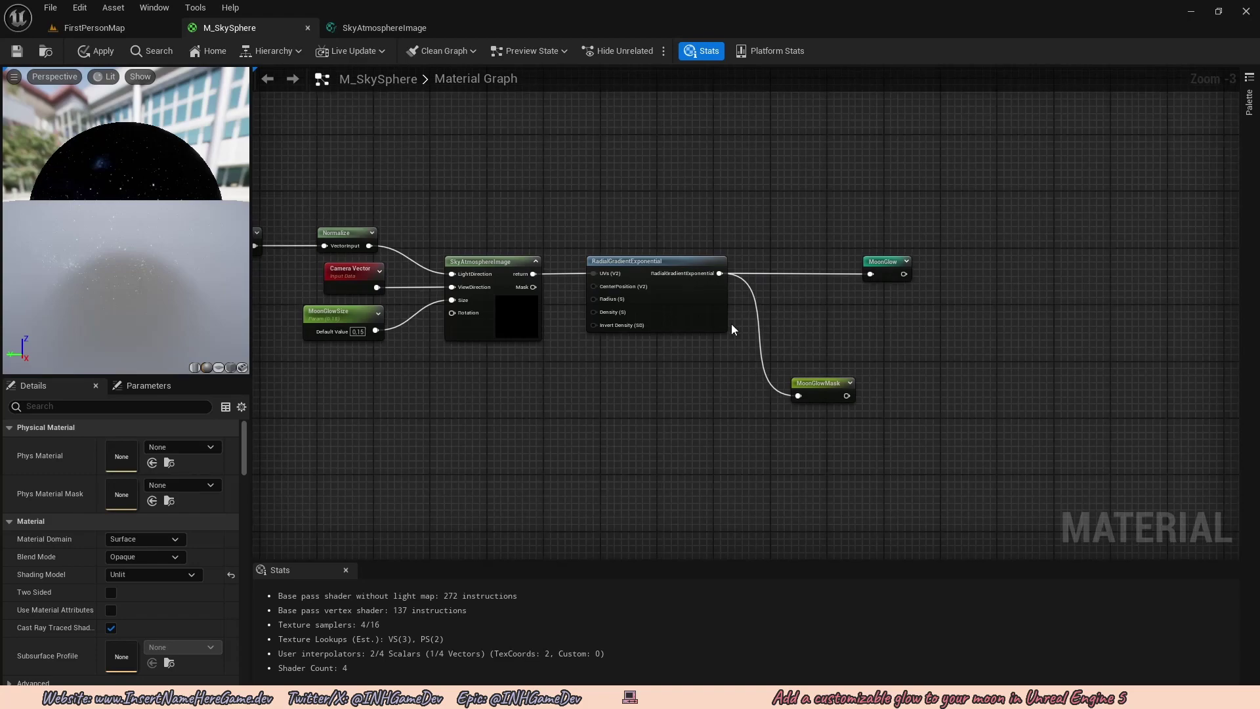
{"action": "scroll", "coordinate": [732, 324], "scroll_direction": "down", "scroll_amount": 1}
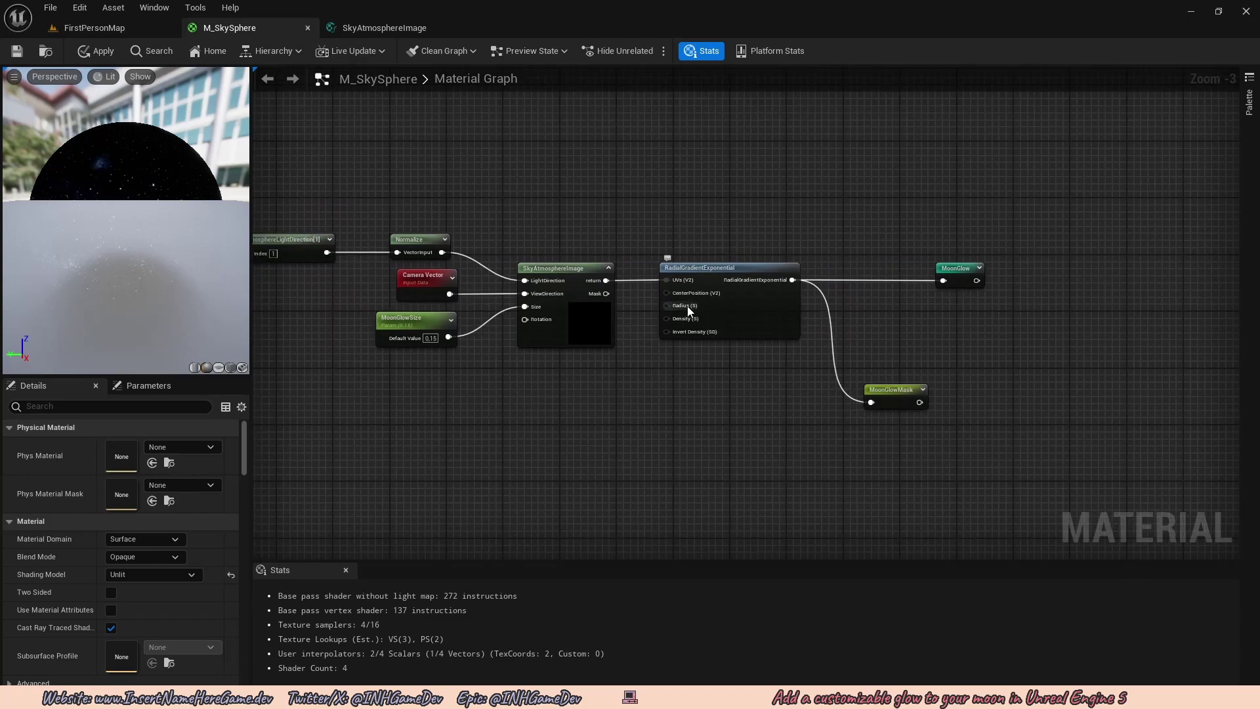
{"action": "right_click_drag", "start_coordinate": [692, 305], "coordinate": [694, 309]}
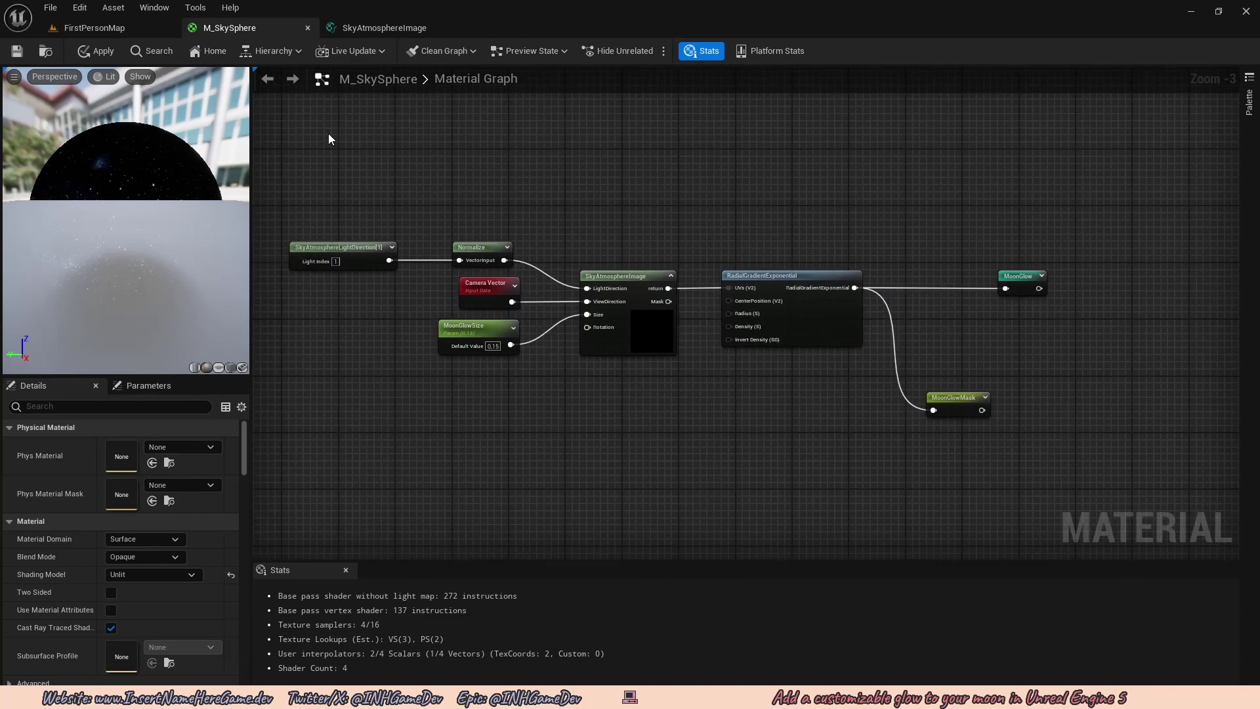
{"action": "left_click", "coordinate": [92, 51]}
Examine the Moon comment group, including the SkyAtmosphereImage outputs and the MoonMask reroute
{"action": "scroll", "coordinate": [584, 289], "scroll_direction": "down", "scroll_amount": 1}
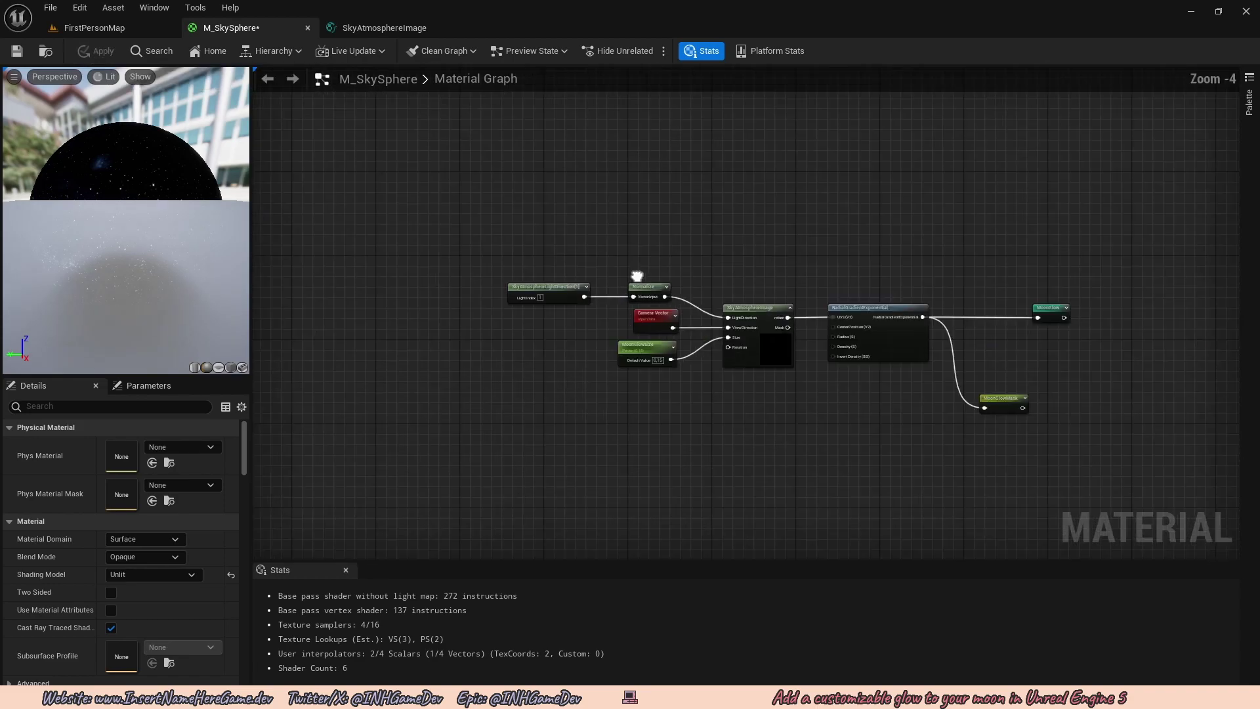
{"action": "right_click_drag", "start_coordinate": [654, 361], "coordinate": [687, 425]}
{"action": "scroll", "coordinate": [712, 332], "scroll_direction": "down", "scroll_amount": 2}
{"action": "right_click_drag", "start_coordinate": [712, 332], "coordinate": [693, 391]}
{"action": "scroll", "coordinate": [702, 328], "scroll_direction": "up", "scroll_amount": 4}
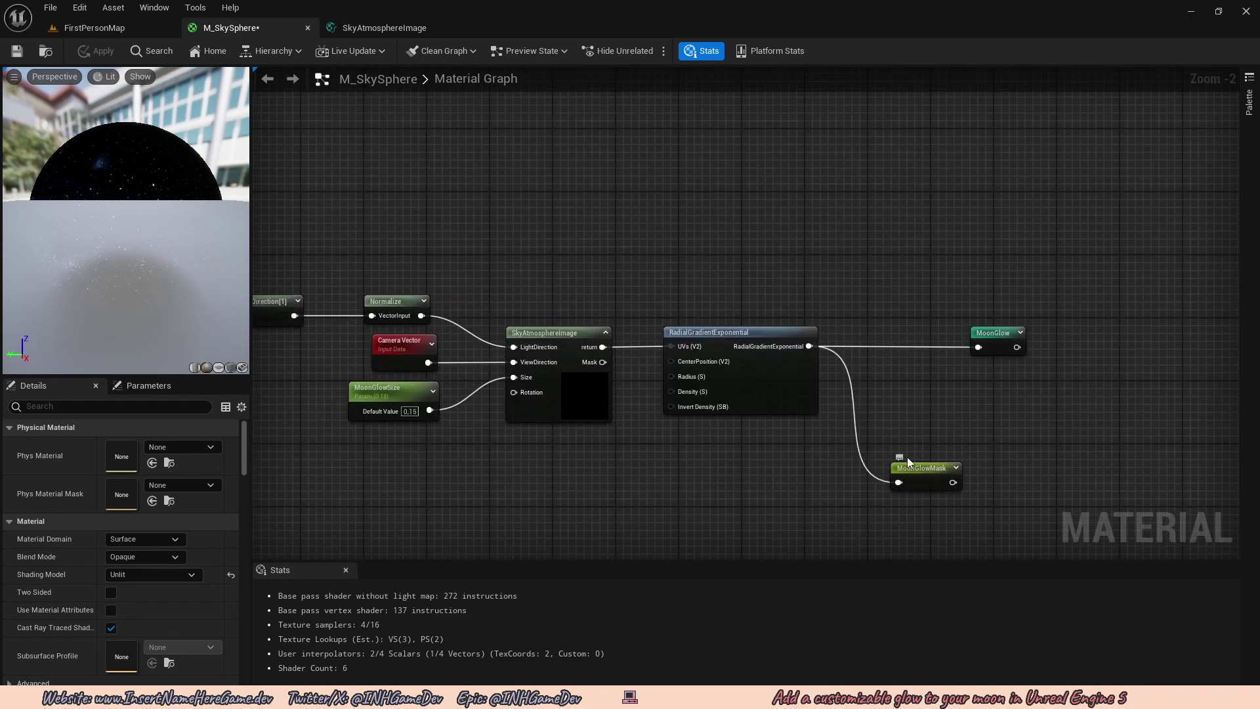
{"action": "right_click_drag", "start_coordinate": [781, 327], "coordinate": [775, 377]}
{"action": "scroll", "coordinate": [718, 284], "scroll_direction": "down", "scroll_amount": 2}
{"action": "right_click_drag", "start_coordinate": [719, 283], "coordinate": [762, 462]}
{"action": "right_click_drag", "start_coordinate": [769, 251], "coordinate": [737, 521]}
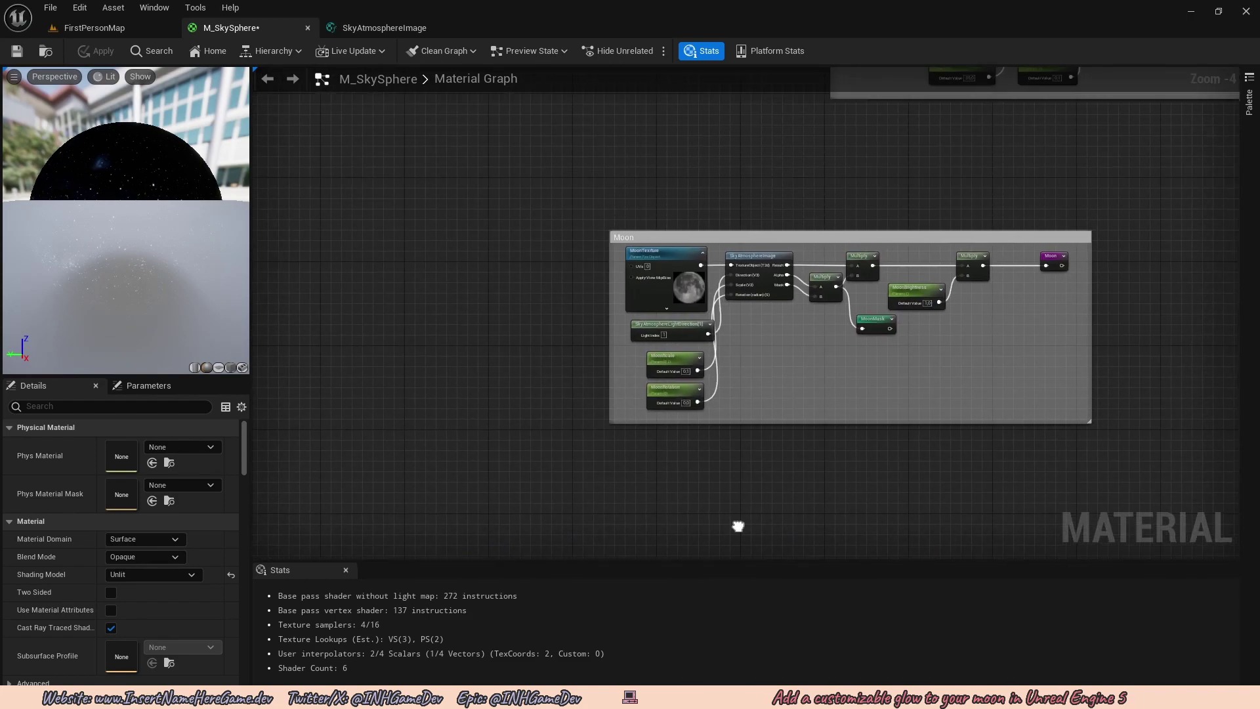
{"action": "scroll", "coordinate": [770, 333], "scroll_direction": "up", "scroll_amount": 5}
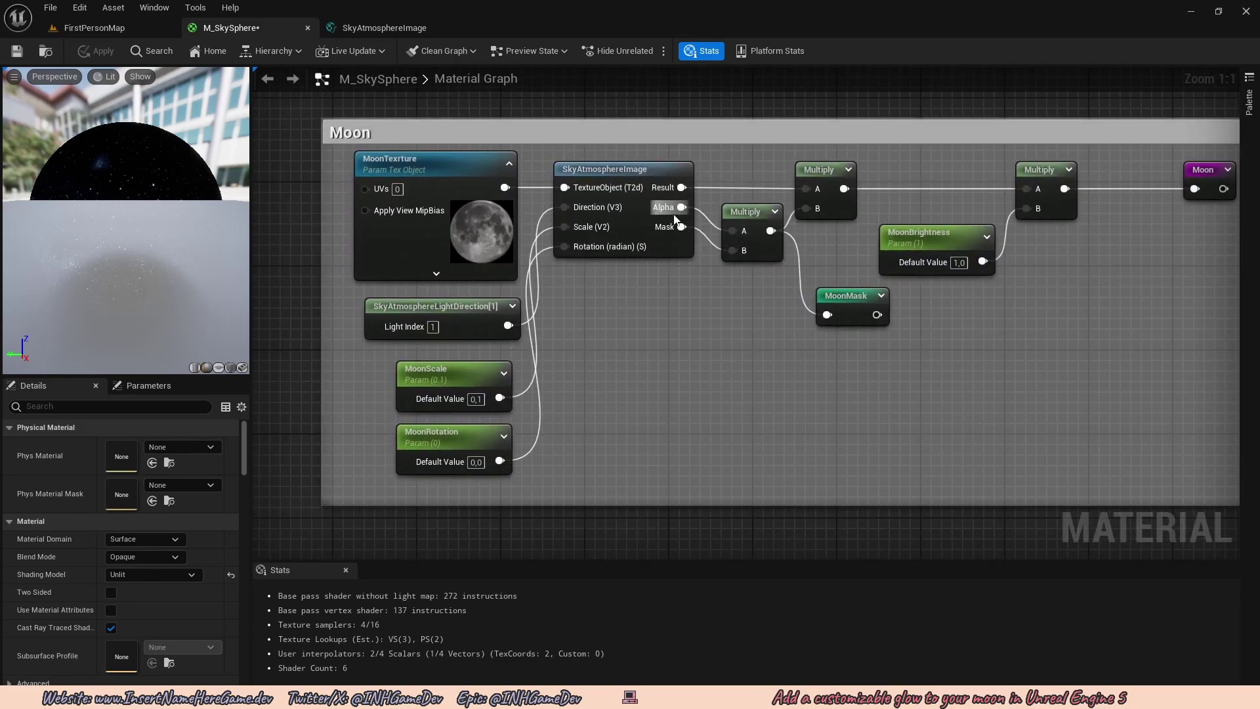
Create an Add node from the Multiply that combines Alpha and Mask, placing it below the MoonMask reroute
{"action": "right_click_drag", "start_coordinate": [742, 255], "coordinate": [635, 244]}
{"action": "left_click_drag", "start_coordinate": [663, 219], "coordinate": [640, 348]}
{"action": "type", "text": "add"}
{"action": "left_click", "coordinate": [664, 420]}
{"action": "right_click_drag", "start_coordinate": [646, 397], "coordinate": [680, 360]}
{"action": "left_click_drag", "start_coordinate": [689, 361], "coordinate": [638, 361]}
{"action": "right_click_drag", "start_coordinate": [601, 361], "coordinate": [639, 342]}
Place a MoonGlowMask named reroute beside the new Add node and connect it to the Add's B input
{"action": "right_click", "coordinate": [584, 341]}
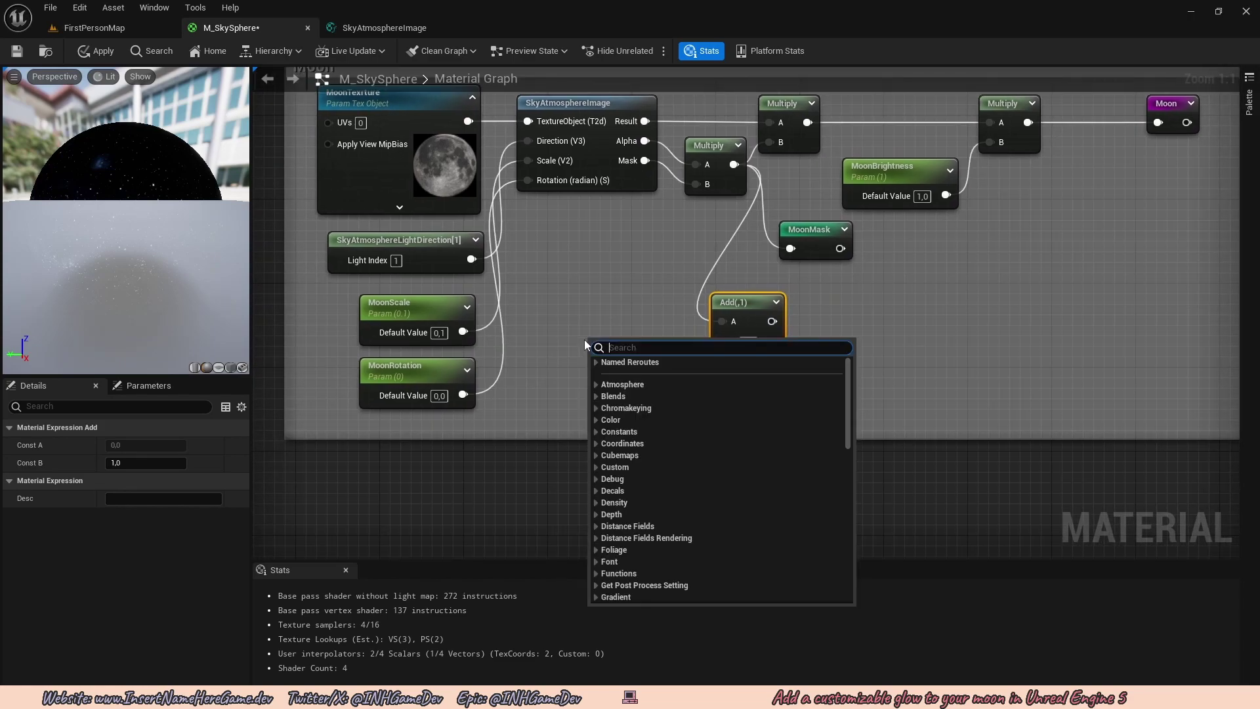
{"action": "type", "text": "Moon"}
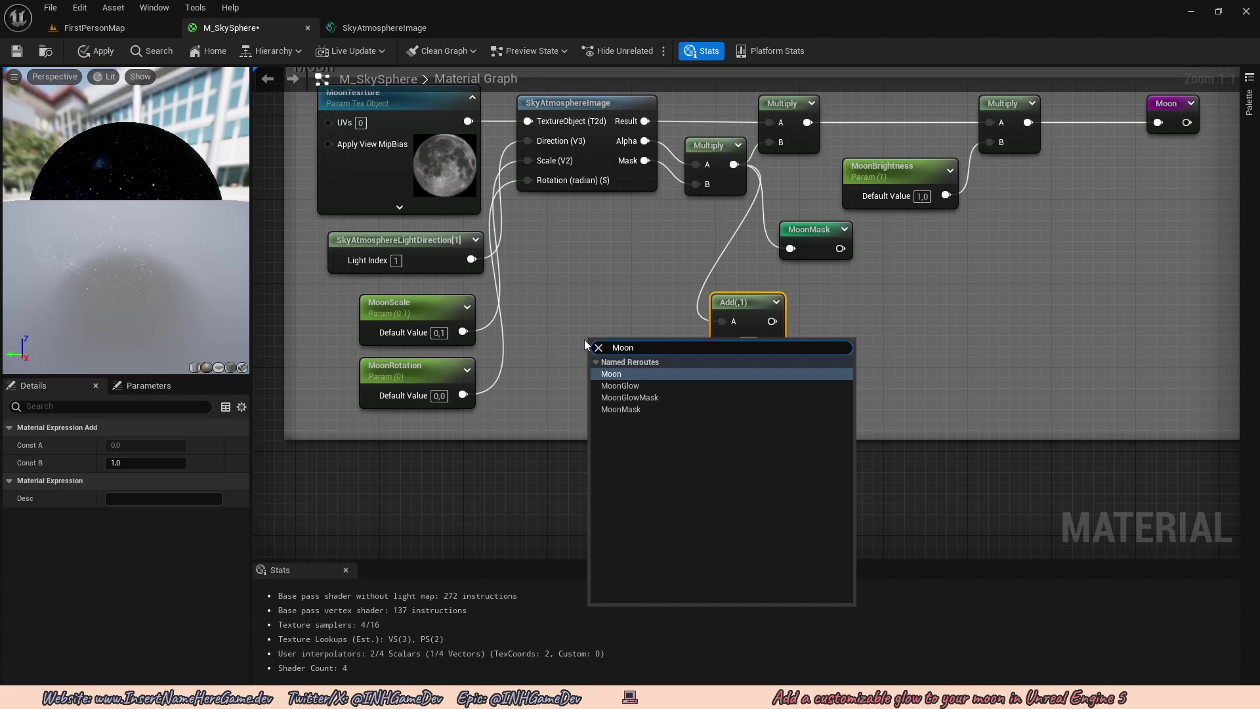
{"action": "left_click", "coordinate": [633, 398]}
{"action": "left_click_drag", "start_coordinate": [667, 365], "coordinate": [735, 348]}
{"action": "left_click_drag", "start_coordinate": [648, 345], "coordinate": [639, 324]}
{"action": "right_click_drag", "start_coordinate": [780, 317], "coordinate": [716, 341]}
Add a Saturate node fed by the output of the Add node that receives MoonGlowMask
{"action": "left_click_drag", "start_coordinate": [690, 344], "coordinate": [759, 346]}
{"action": "type", "text": "saturate"}
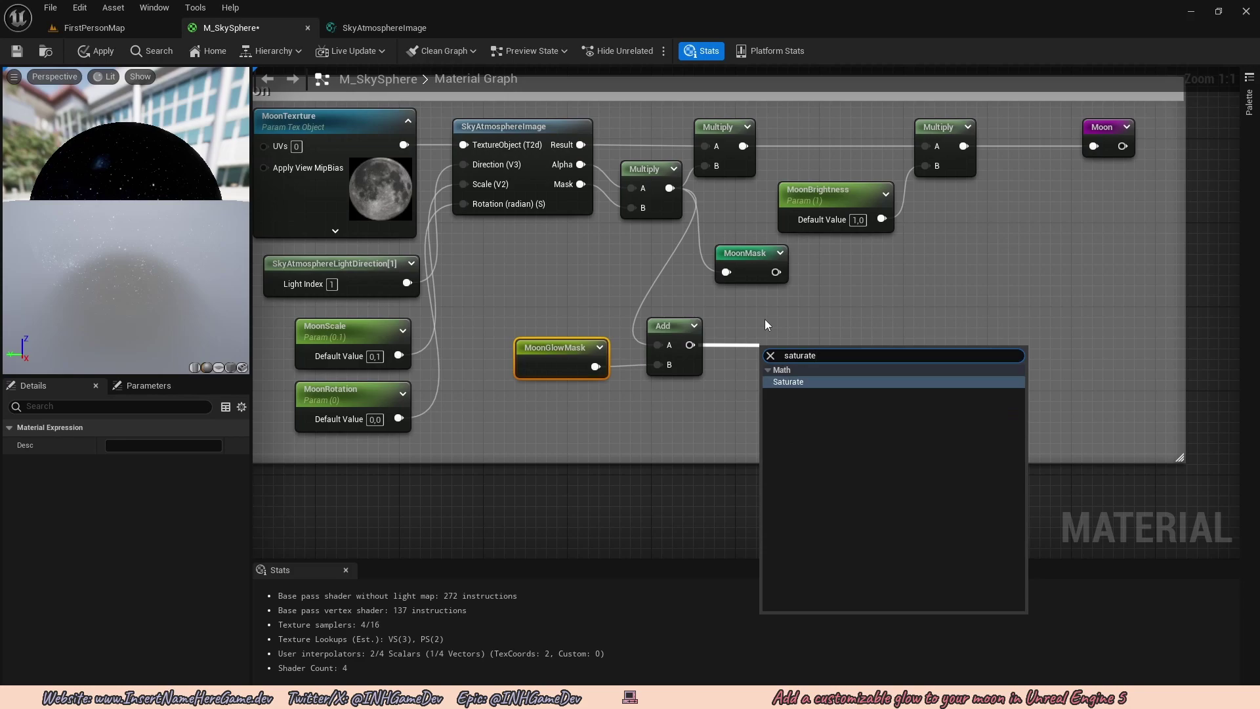
{"action": "key", "text": "Return"}
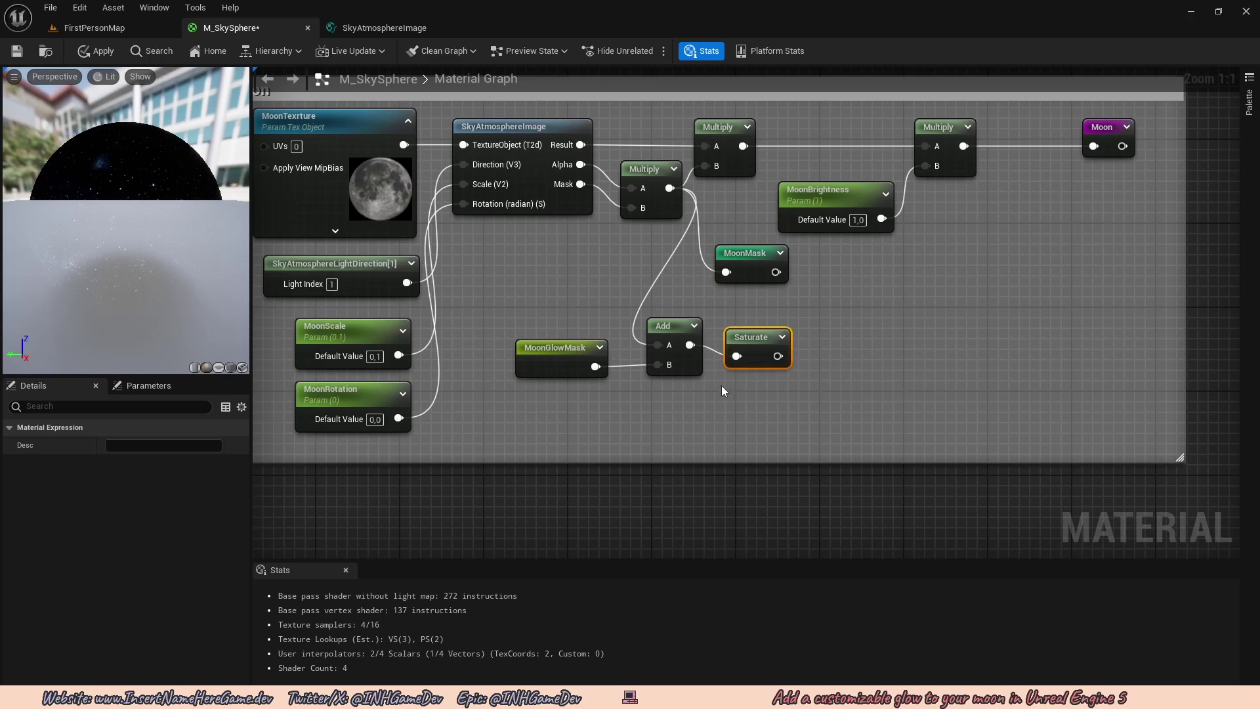
{"action": "left_click_drag", "start_coordinate": [763, 355], "coordinate": [753, 344]}
{"action": "key", "text": "ctrl+z"}
Move the MoonMask reroute beside the Saturate node, feed it from the Saturate output and align the row
{"action": "left_click", "coordinate": [772, 396]}
{"action": "right_click_drag", "start_coordinate": [774, 398], "coordinate": [724, 428]}
{"action": "left_click_drag", "start_coordinate": [743, 380], "coordinate": [814, 355]}
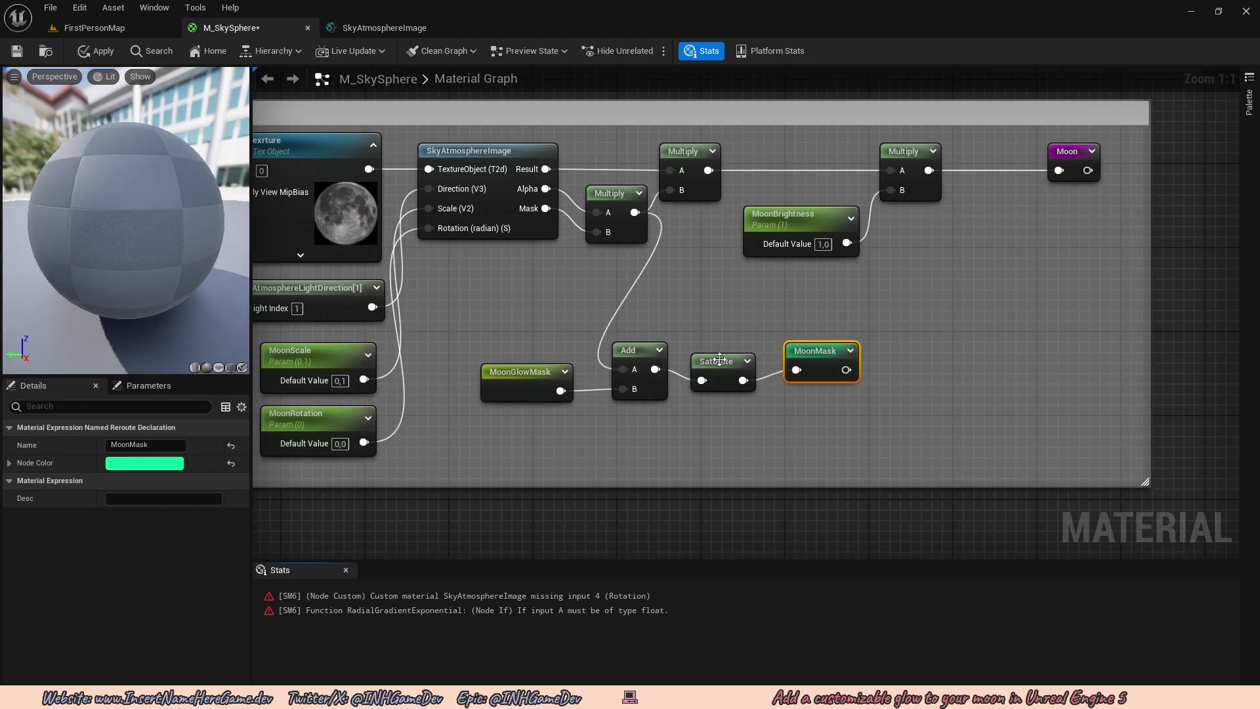
{"action": "left_click_drag", "start_coordinate": [713, 361], "coordinate": [712, 349]}
{"action": "left_click", "coordinate": [747, 415]}
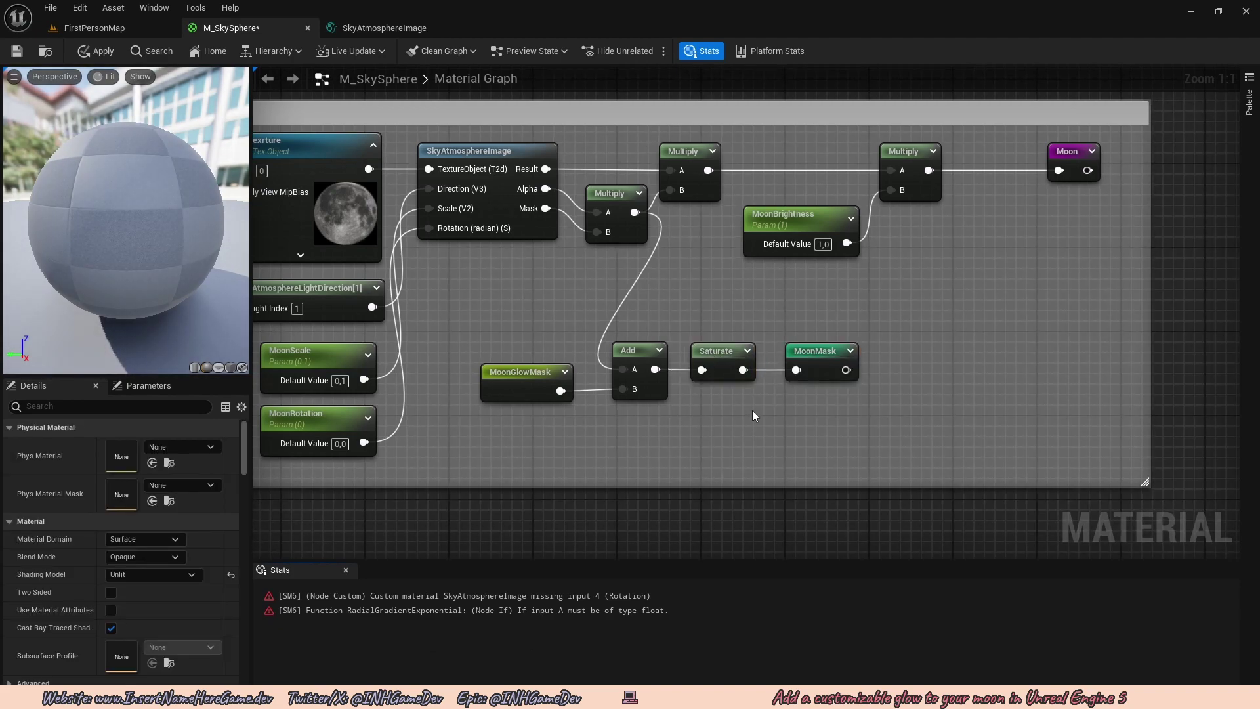
Add a constant of 0 below MoonGlowSize and connect it to the Rotation input of the moon glow's SkyAtmosphereImage node
{"action": "scroll", "coordinate": [717, 440], "scroll_direction": "down", "scroll_amount": 2}
{"action": "right_click_drag", "start_coordinate": [701, 450], "coordinate": [756, 197]}
{"action": "scroll", "coordinate": [756, 198], "scroll_direction": "down", "scroll_amount": 4}
{"action": "right_click_drag", "start_coordinate": [741, 340], "coordinate": [737, 253]}
{"action": "scroll", "coordinate": [620, 359], "scroll_direction": "up", "scroll_amount": 5}
{"action": "right_click_drag", "start_coordinate": [621, 359], "coordinate": [751, 419]}
{"action": "scroll", "coordinate": [720, 357], "scroll_direction": "up", "scroll_amount": 1}
{"action": "right_click_drag", "start_coordinate": [719, 355], "coordinate": [665, 392]}
{"action": "left_click_drag", "start_coordinate": [727, 328], "coordinate": [687, 366]}
{"action": "right_click_drag", "start_coordinate": [631, 378], "coordinate": [652, 330]}
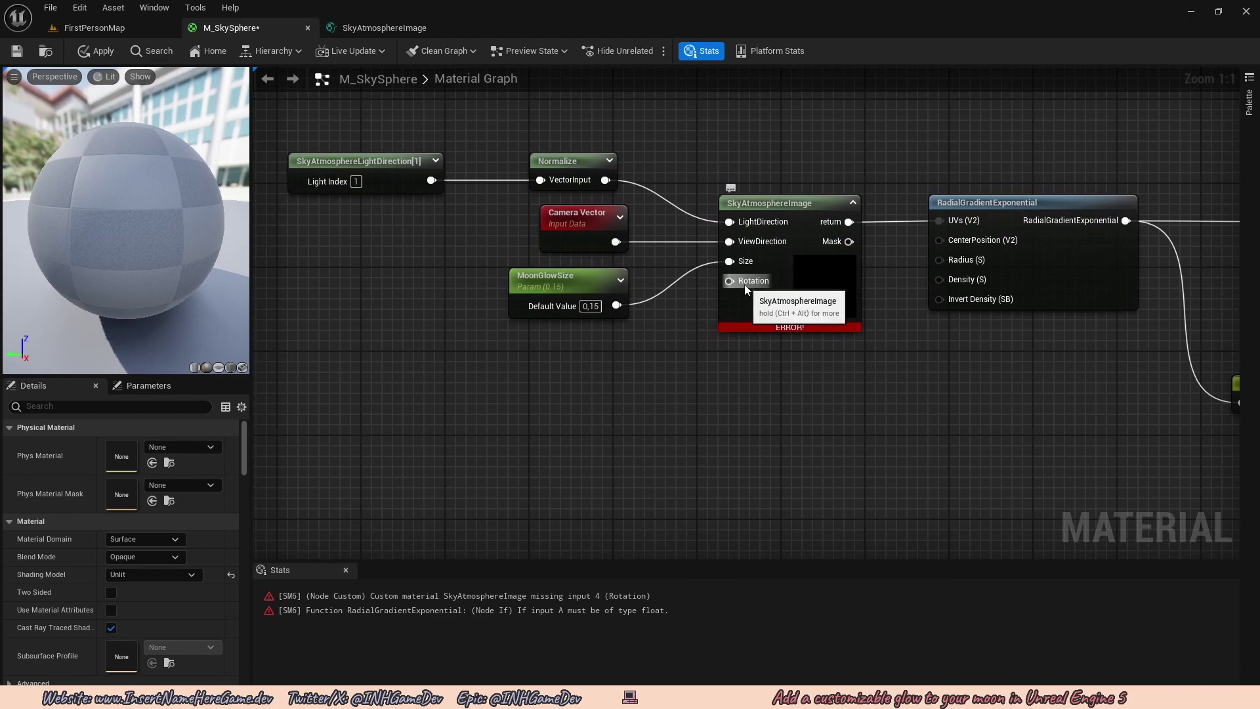
{"action": "mouse_move", "coordinate": [736, 288]}
{"action": "right_mouse_down"}
{"action": "mouse_move", "coordinate": [706, 309]}
{"action": "mouse_move", "coordinate": [716, 283]}
{"action": "right_mouse_up"}
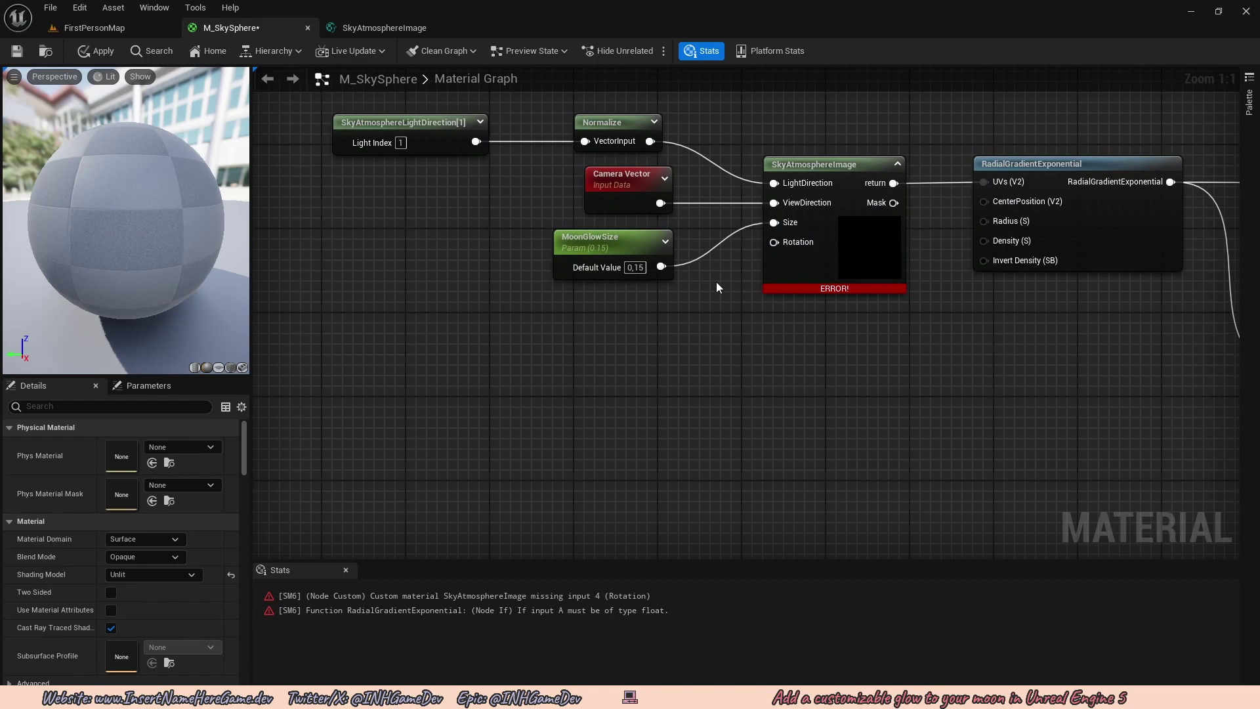
{"action": "key", "text": "1"}
{"action": "left_click", "coordinate": [593, 321]}
{"action": "left_click_drag", "start_coordinate": [669, 346], "coordinate": [649, 321]}
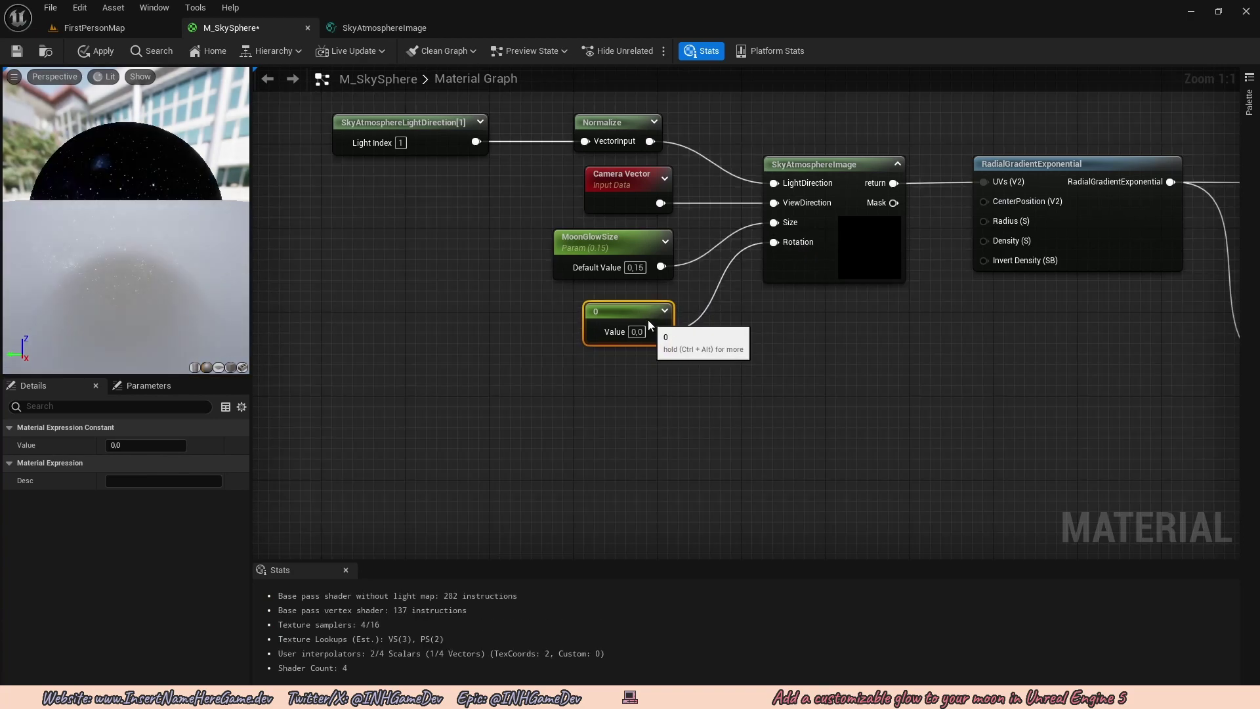
{"action": "left_click", "coordinate": [722, 348]}
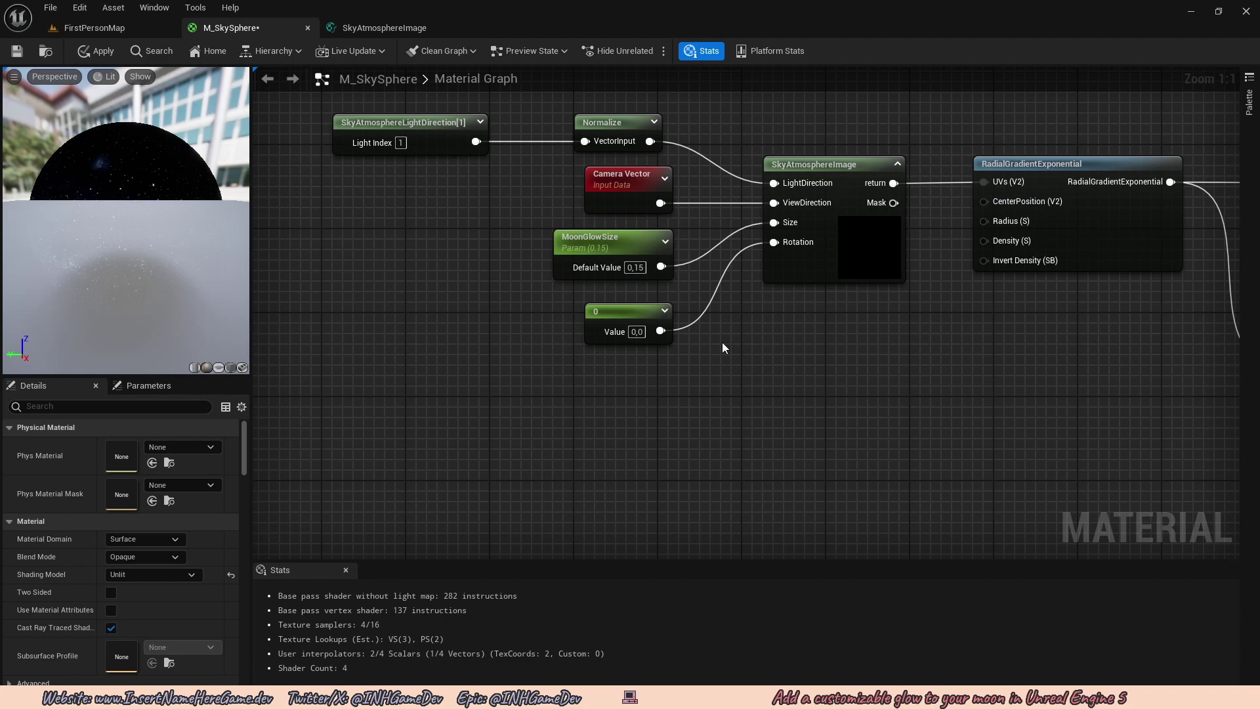
{"action": "right_click_drag", "start_coordinate": [625, 309], "coordinate": [605, 326]}
Move the MoonBrightness parameter, its Multiply and the Moon reroute together to the right to make room in the Moon group
{"action": "scroll", "coordinate": [671, 346], "scroll_direction": "down", "scroll_amount": 2}
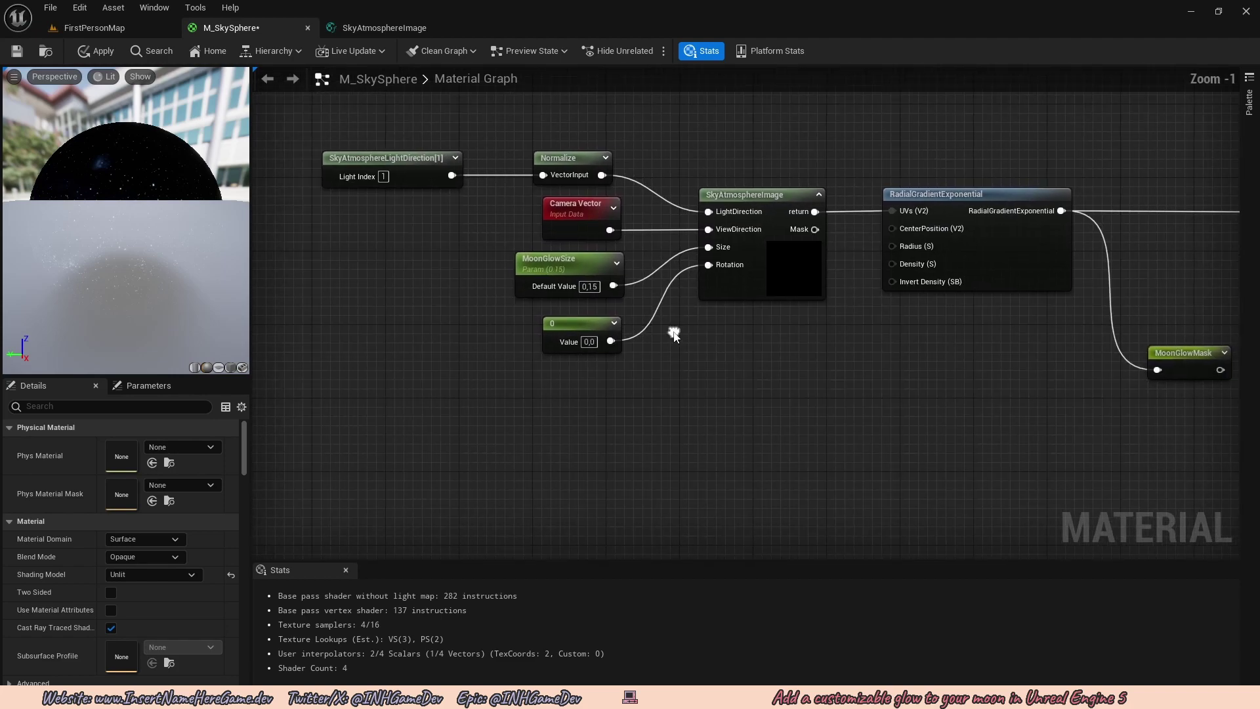
{"action": "scroll", "coordinate": [814, 331], "scroll_direction": "down", "scroll_amount": 6}
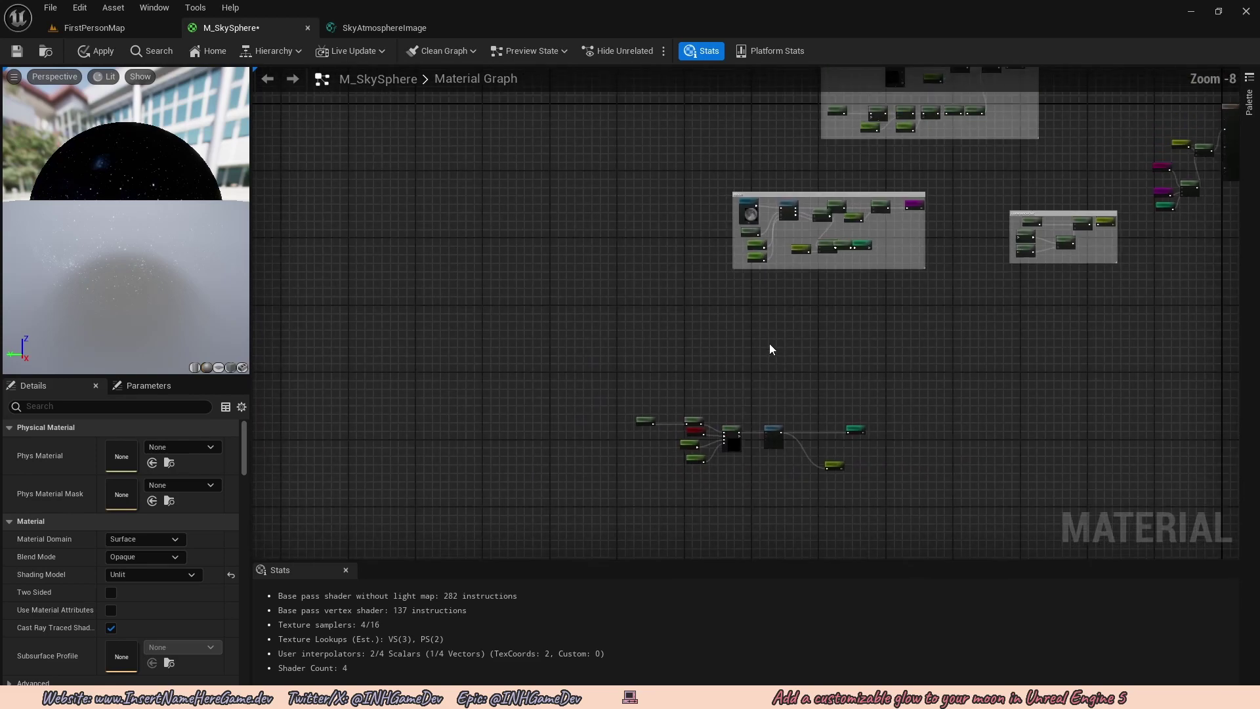
{"action": "scroll", "coordinate": [713, 386], "scroll_direction": "up", "scroll_amount": 8}
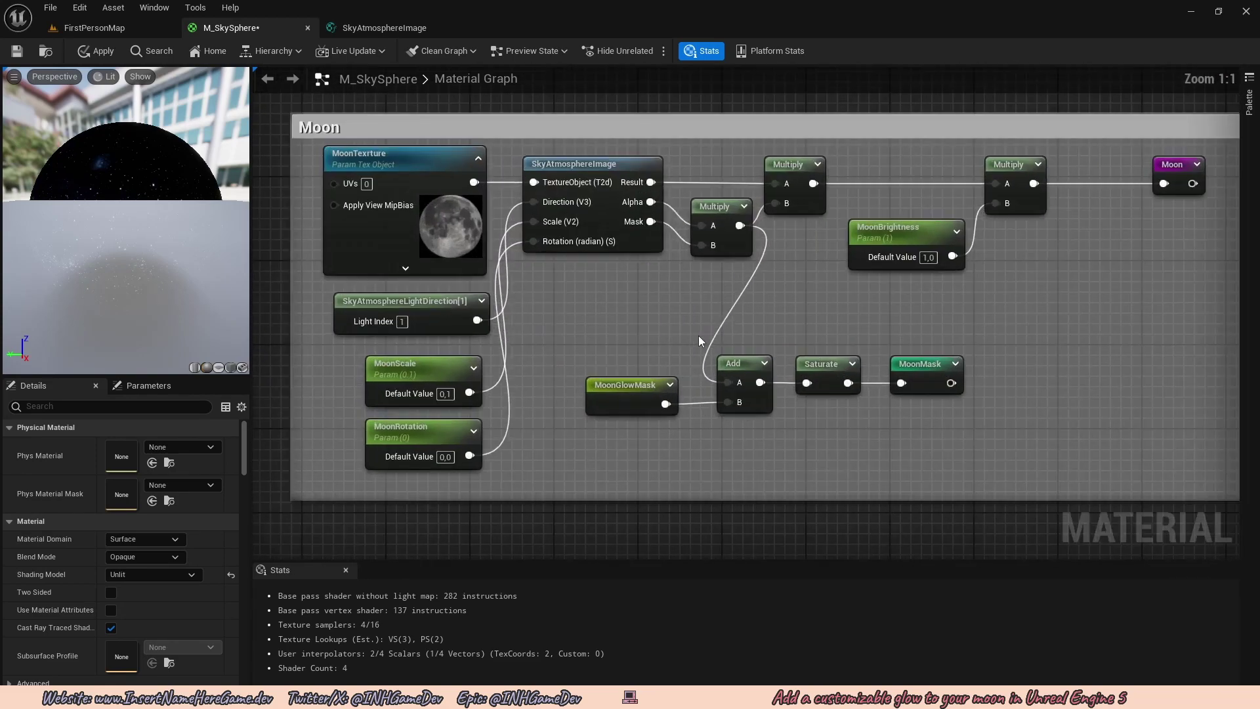
{"action": "right_click", "coordinate": [767, 353]}
{"action": "right_click_drag", "start_coordinate": [899, 411], "coordinate": [875, 313]}
{"action": "left_click_drag", "start_coordinate": [1011, 344], "coordinate": [855, 273]}
{"action": "left_click_drag", "start_coordinate": [765, 248], "coordinate": [671, 218]}
{"action": "right_click_drag", "start_coordinate": [911, 222], "coordinate": [754, 262]}
{"action": "left_click_drag", "start_coordinate": [797, 242], "coordinate": [1079, 242]}
{"action": "right_click_drag", "start_coordinate": [1080, 242], "coordinate": [803, 251]}
{"action": "left_click_drag", "start_coordinate": [820, 249], "coordinate": [866, 249]}
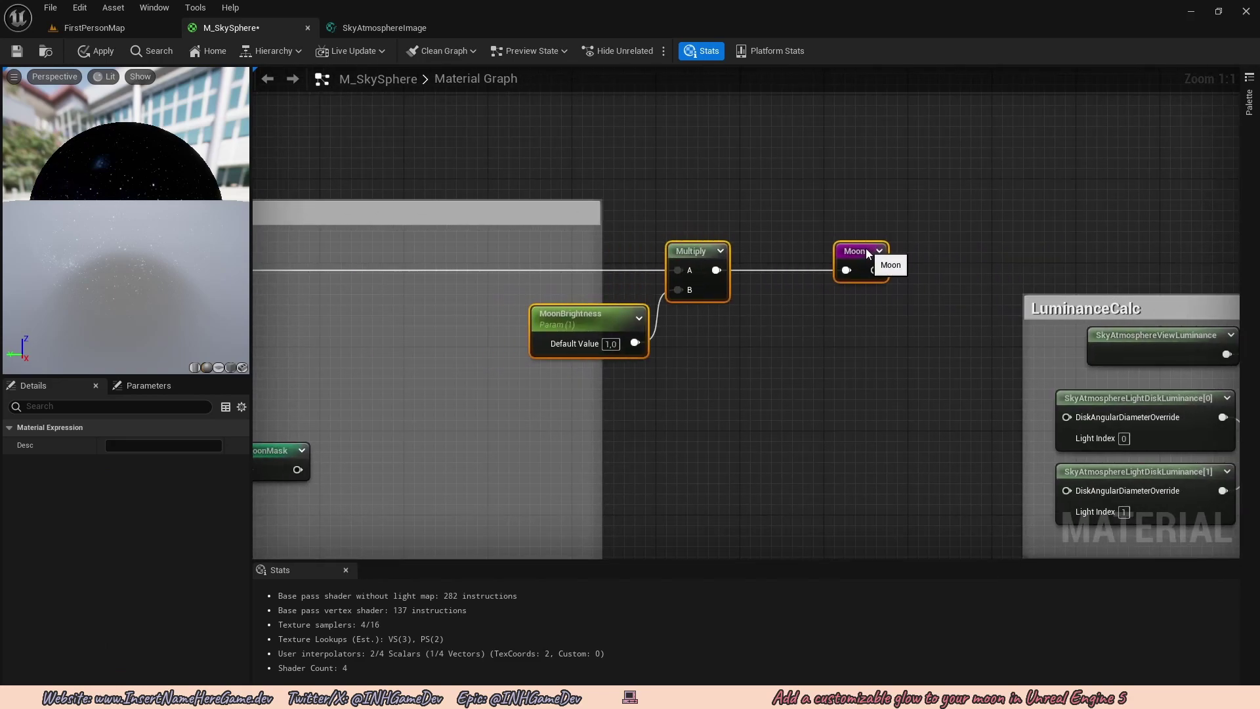
Widen the Moon comment box to the right so it encloses the moved brightness nodes and the Moon reroute
{"action": "scroll", "coordinate": [797, 266], "scroll_direction": "down", "scroll_amount": 2}
{"action": "right_click_drag", "start_coordinate": [797, 266], "coordinate": [836, 208]}
{"action": "left_click_drag", "start_coordinate": [690, 304], "coordinate": [934, 304]}
{"action": "left_click", "coordinate": [888, 295]}
{"action": "right_click_drag", "start_coordinate": [738, 291], "coordinate": [766, 310]}
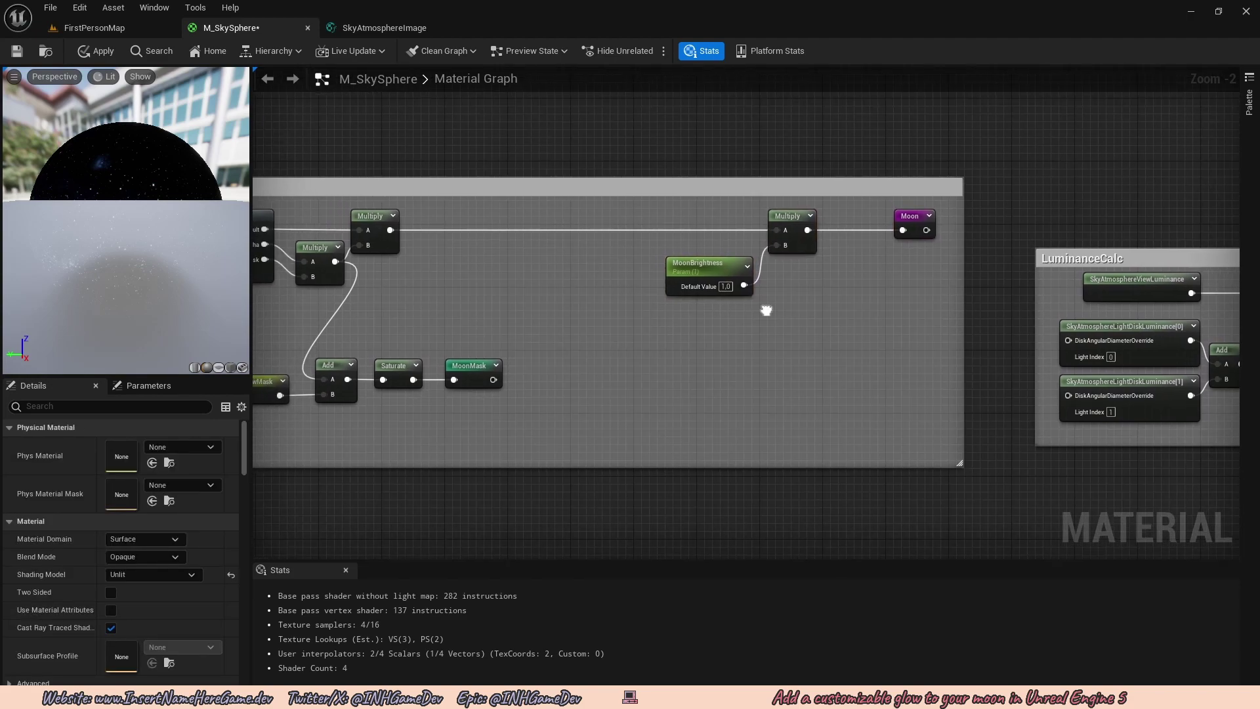
Create an Add node from the output of the Multiply that masks the moon image, aligned with the main Moon wire
{"action": "mouse_move", "coordinate": [671, 313]}
{"action": "right_mouse_down"}
{"action": "mouse_move", "coordinate": [848, 352]}
{"action": "mouse_move", "coordinate": [686, 310]}
{"action": "right_mouse_up"}
{"action": "scroll", "coordinate": [650, 312], "scroll_direction": "up", "scroll_amount": 1}
{"action": "scroll", "coordinate": [560, 294], "scroll_direction": "up", "scroll_amount": 1}
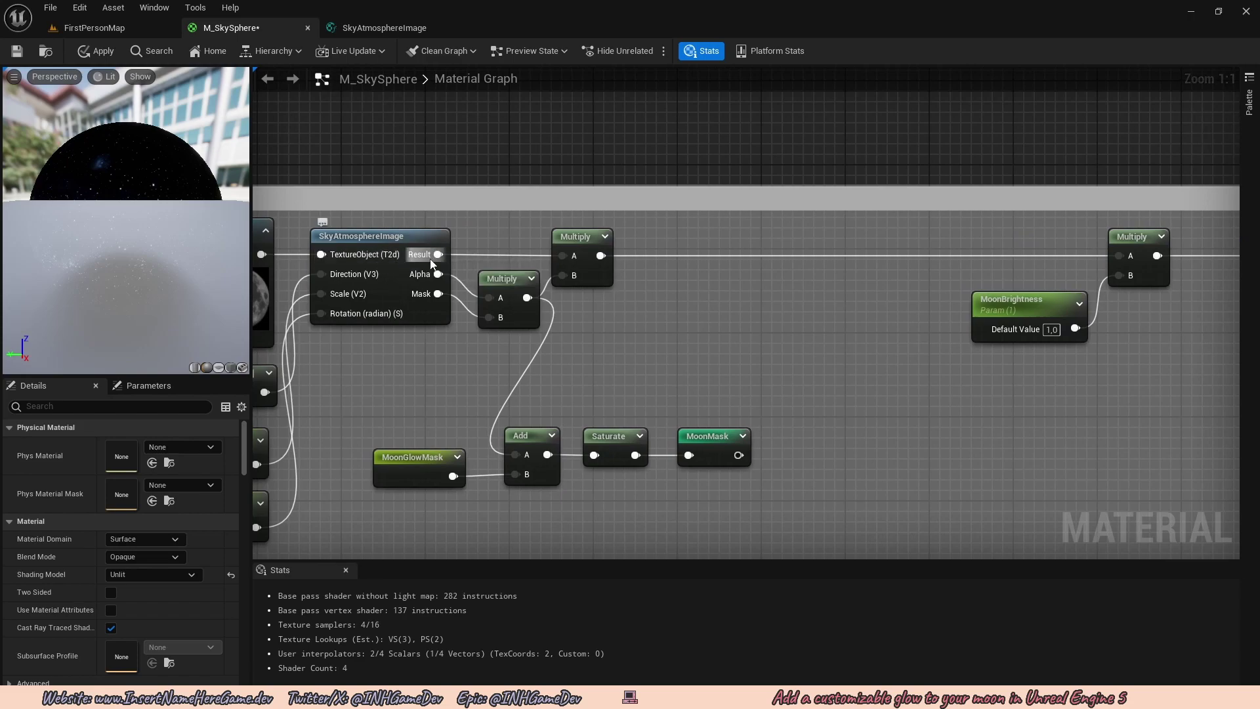
{"action": "right_click_drag", "start_coordinate": [659, 287], "coordinate": [621, 270]}
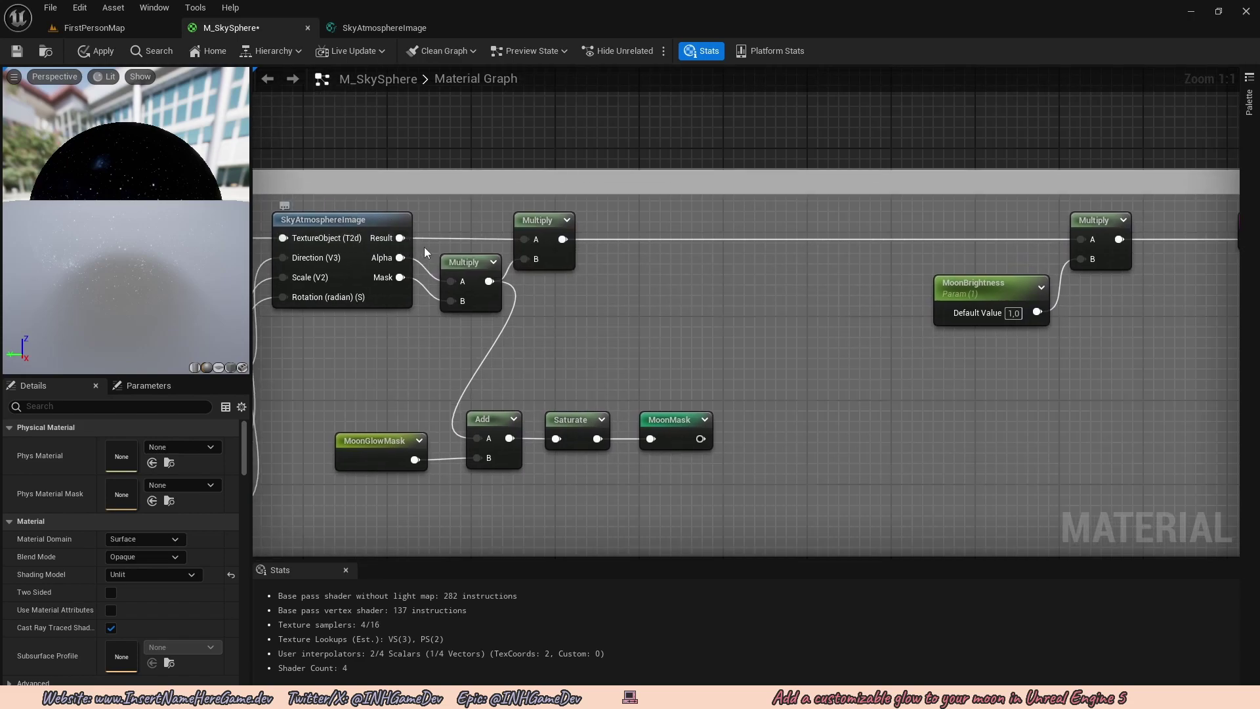
{"action": "left_click_drag", "start_coordinate": [563, 239], "coordinate": [714, 241]}
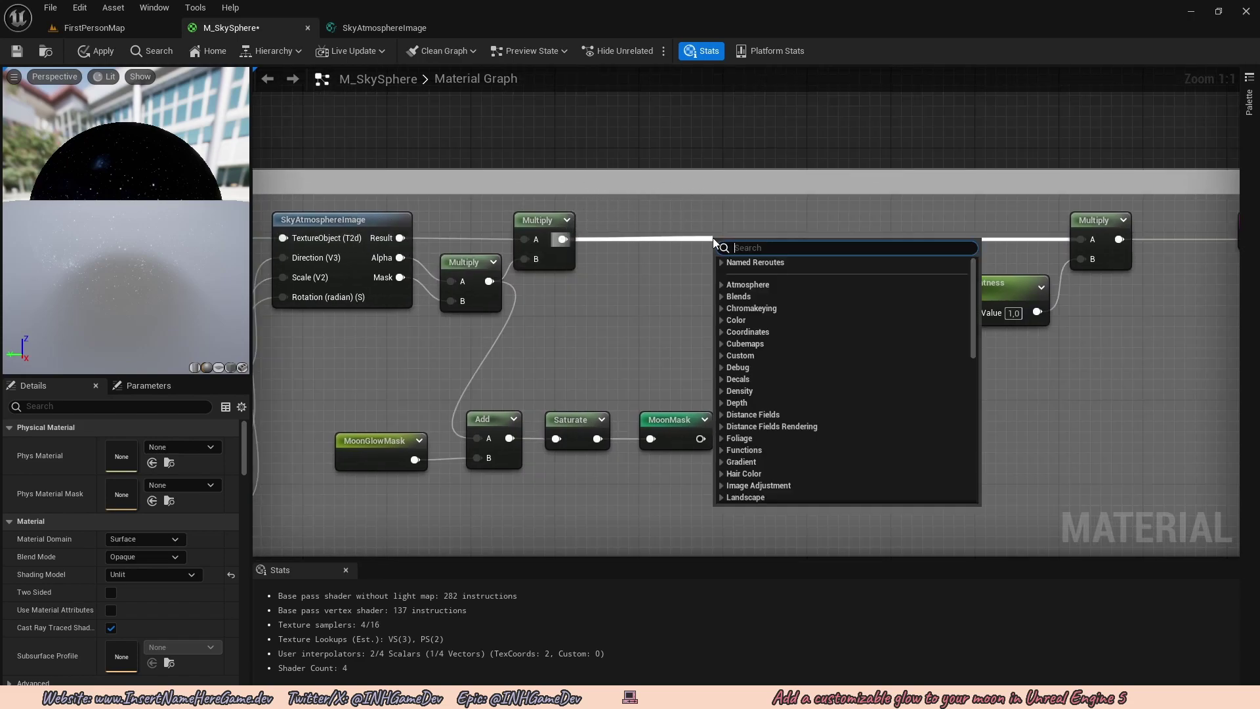
{"action": "type", "text": "add"}
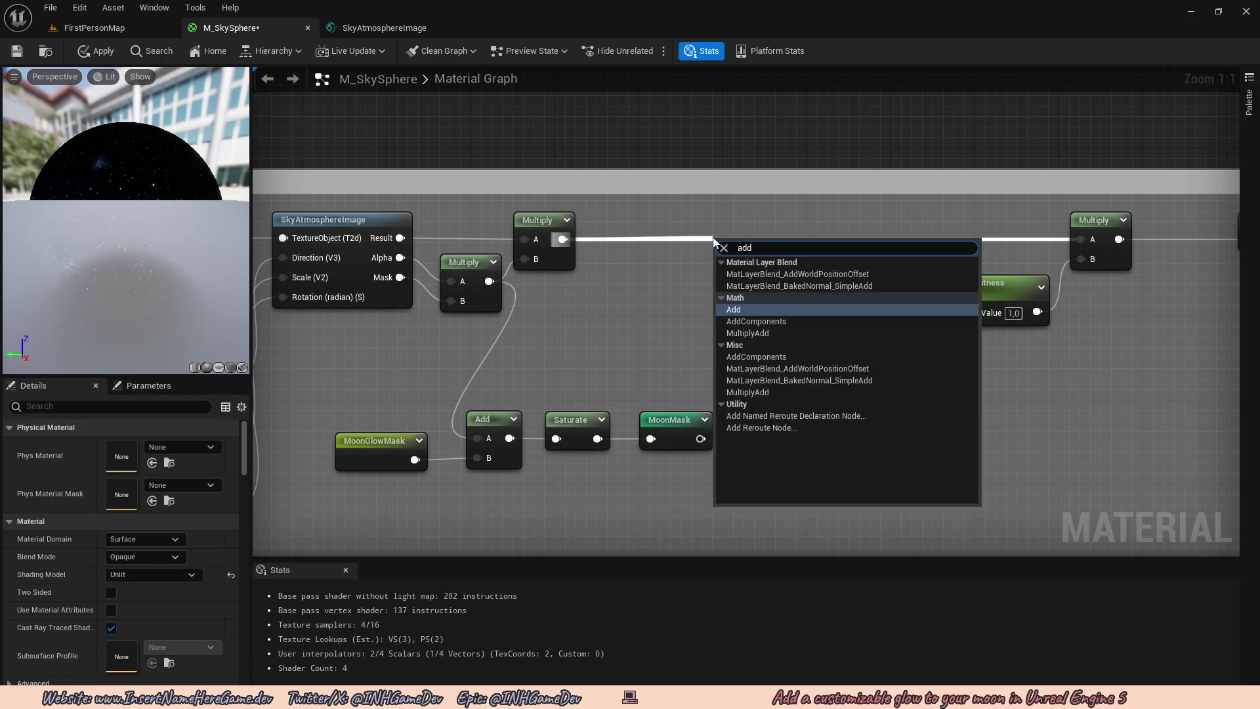
{"action": "key", "text": "Return"}
{"action": "left_click_drag", "start_coordinate": [756, 261], "coordinate": [711, 312]}
{"action": "right_click_drag", "start_coordinate": [688, 303], "coordinate": [678, 281]}
Examine how the Lerp near the material output combines Stars, Moon and MoonMask
{"action": "scroll", "coordinate": [939, 348], "scroll_direction": "down", "scroll_amount": 2}
{"action": "right_click_drag", "start_coordinate": [945, 348], "coordinate": [630, 279]}
{"action": "scroll", "coordinate": [854, 276], "scroll_direction": "down", "scroll_amount": 3}
{"action": "right_click_drag", "start_coordinate": [986, 126], "coordinate": [757, 335]}
{"action": "scroll", "coordinate": [758, 341], "scroll_direction": "up", "scroll_amount": 5}
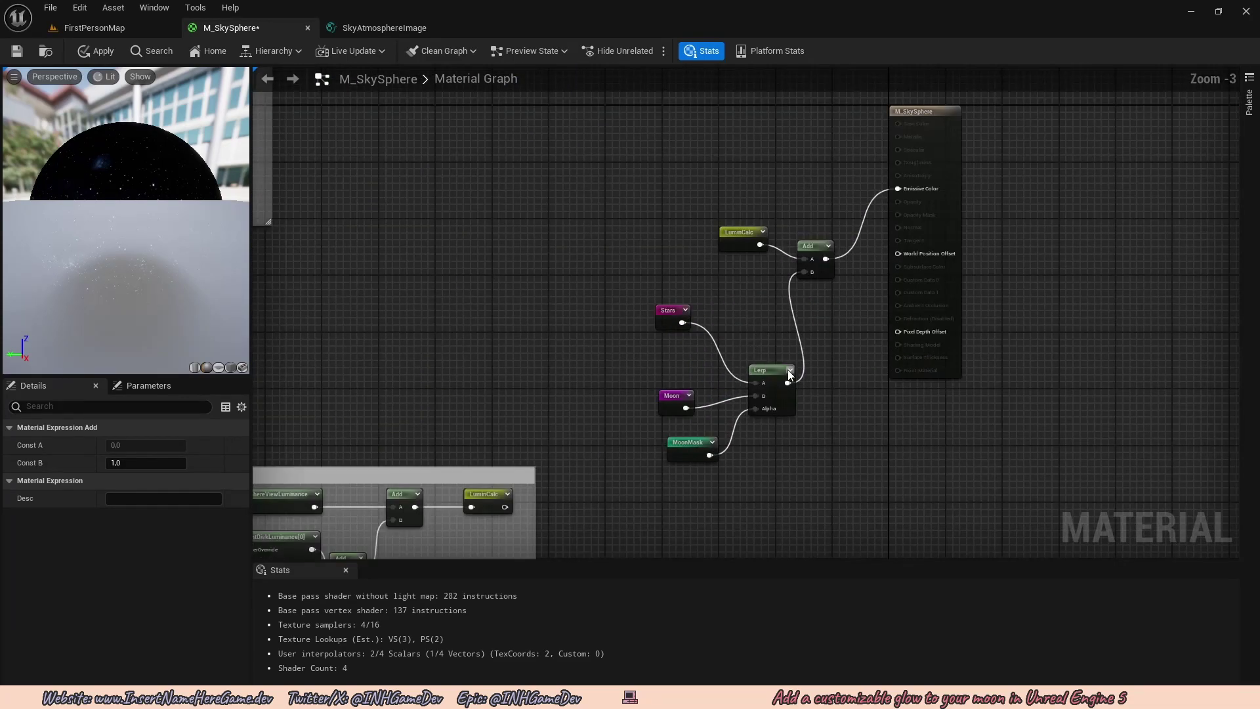
{"action": "scroll", "coordinate": [676, 369], "scroll_direction": "down", "scroll_amount": 1}
{"action": "right_click_drag", "start_coordinate": [675, 371], "coordinate": [732, 324]}
{"action": "scroll", "coordinate": [722, 325], "scroll_direction": "up", "scroll_amount": 1}
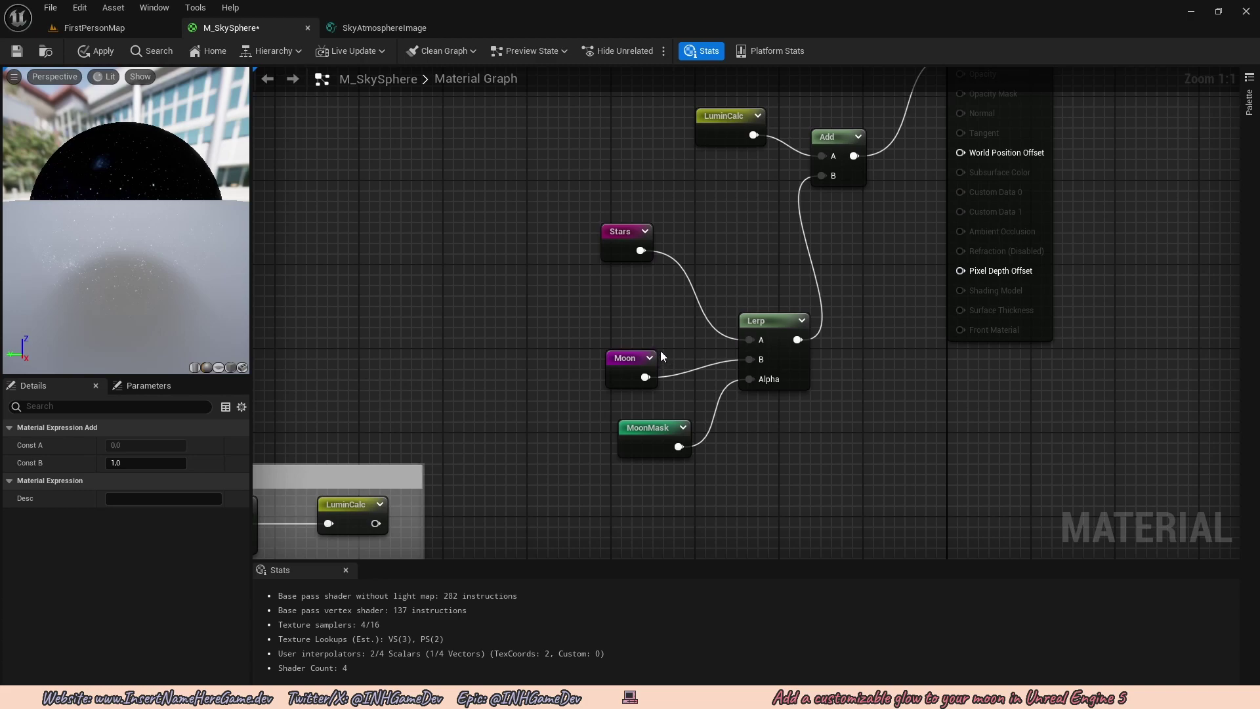
Add a LinearInterpolate node feeding the B input of the new Add in the Moon group, placed below and left of it
{"action": "scroll", "coordinate": [659, 340], "scroll_direction": "down", "scroll_amount": 3}
{"action": "right_click_drag", "start_coordinate": [647, 318], "coordinate": [1131, 239]}
{"action": "scroll", "coordinate": [1024, 368], "scroll_direction": "down", "scroll_amount": 1}
{"action": "scroll", "coordinate": [753, 398], "scroll_direction": "up", "scroll_amount": 2}
{"action": "right_click_drag", "start_coordinate": [752, 398], "coordinate": [833, 321]}
{"action": "scroll", "coordinate": [703, 263], "scroll_direction": "up", "scroll_amount": 2}
{"action": "right_click_drag", "start_coordinate": [703, 263], "coordinate": [718, 283]}
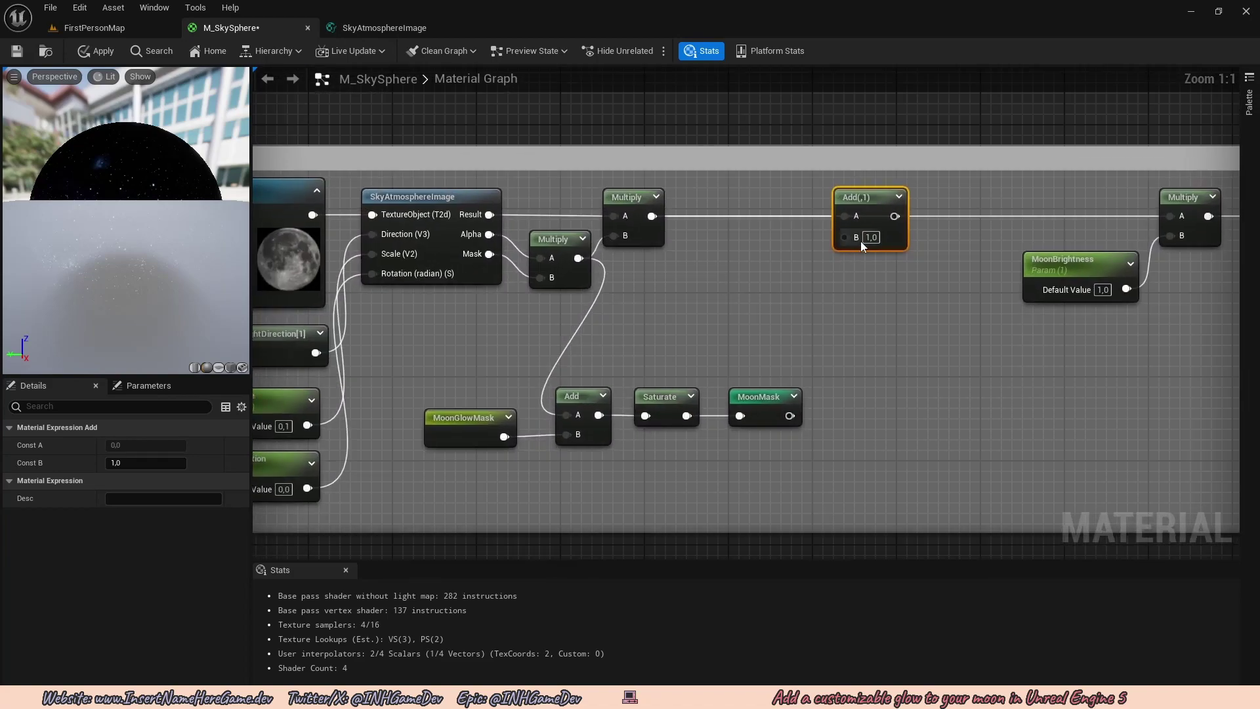
{"action": "left_click_drag", "start_coordinate": [846, 237], "coordinate": [771, 301]}
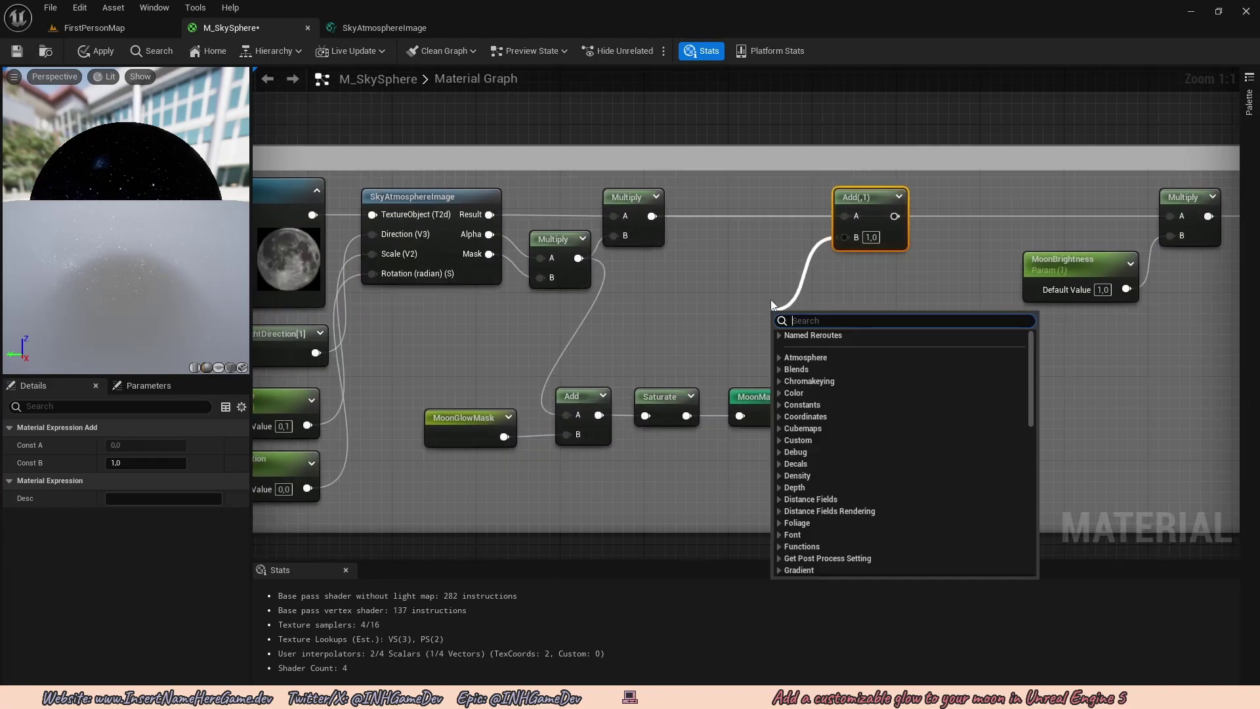
{"action": "type", "text": "lerp"}
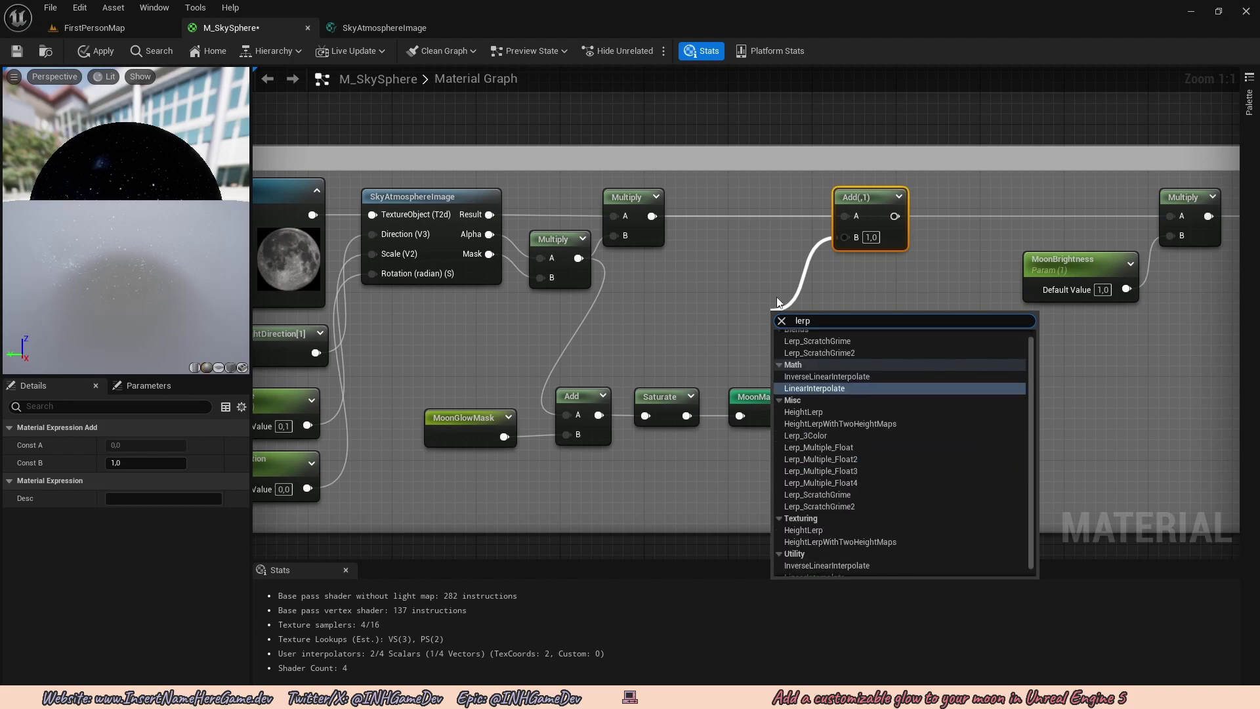
{"action": "key", "text": "Return"}
{"action": "left_click_drag", "start_coordinate": [820, 322], "coordinate": [788, 276]}
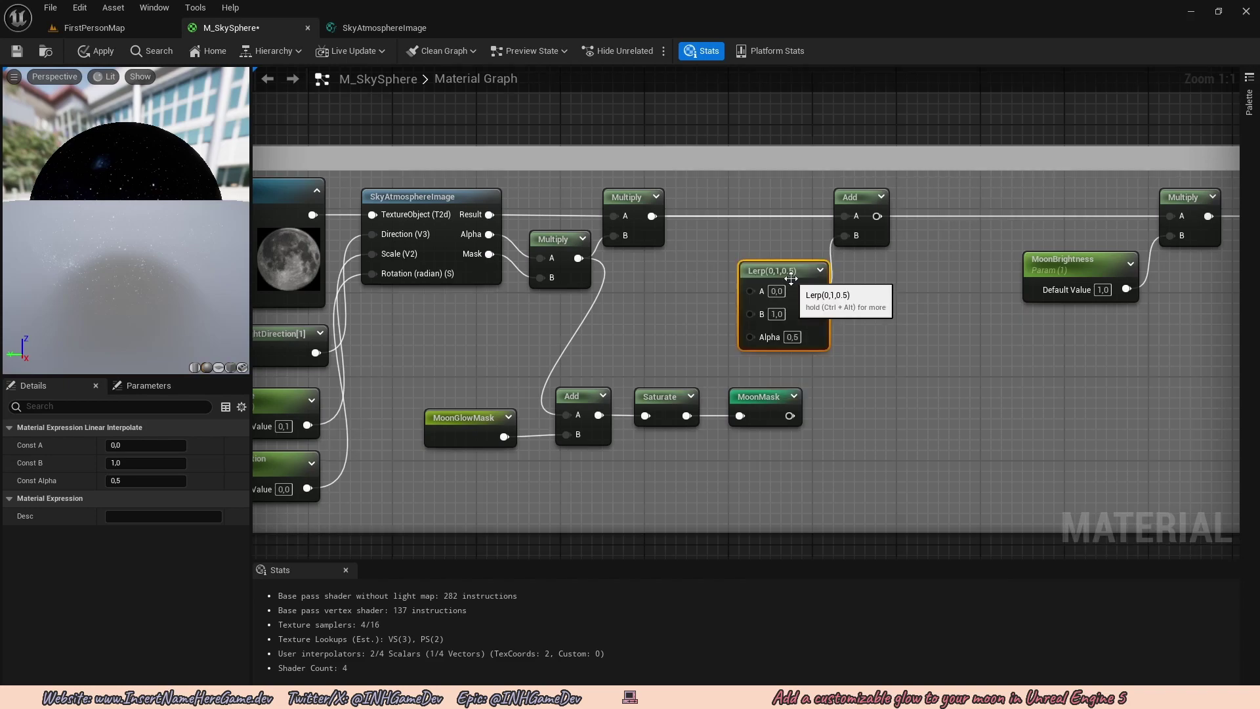
Connect the output of the Multiply combining Alpha and Mask to the Lerp's Alpha input
{"action": "right_click_drag", "start_coordinate": [824, 326], "coordinate": [842, 299]}
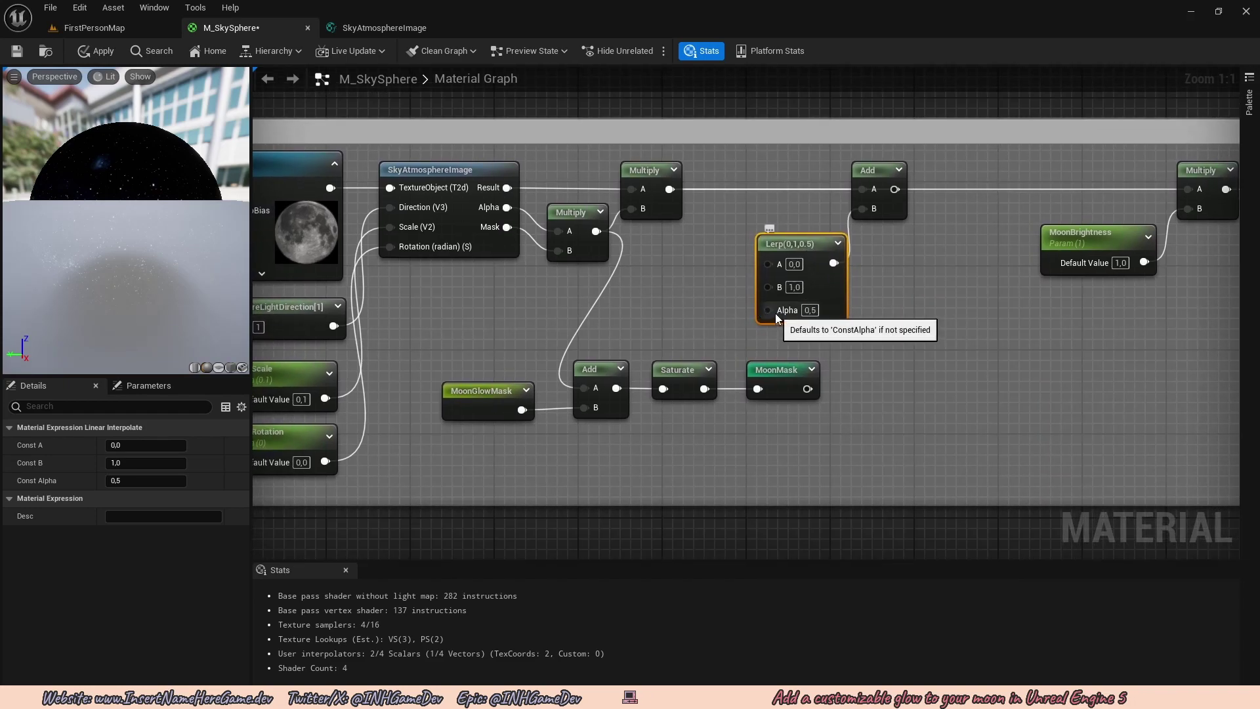
{"action": "right_click_drag", "start_coordinate": [696, 305], "coordinate": [708, 305]}
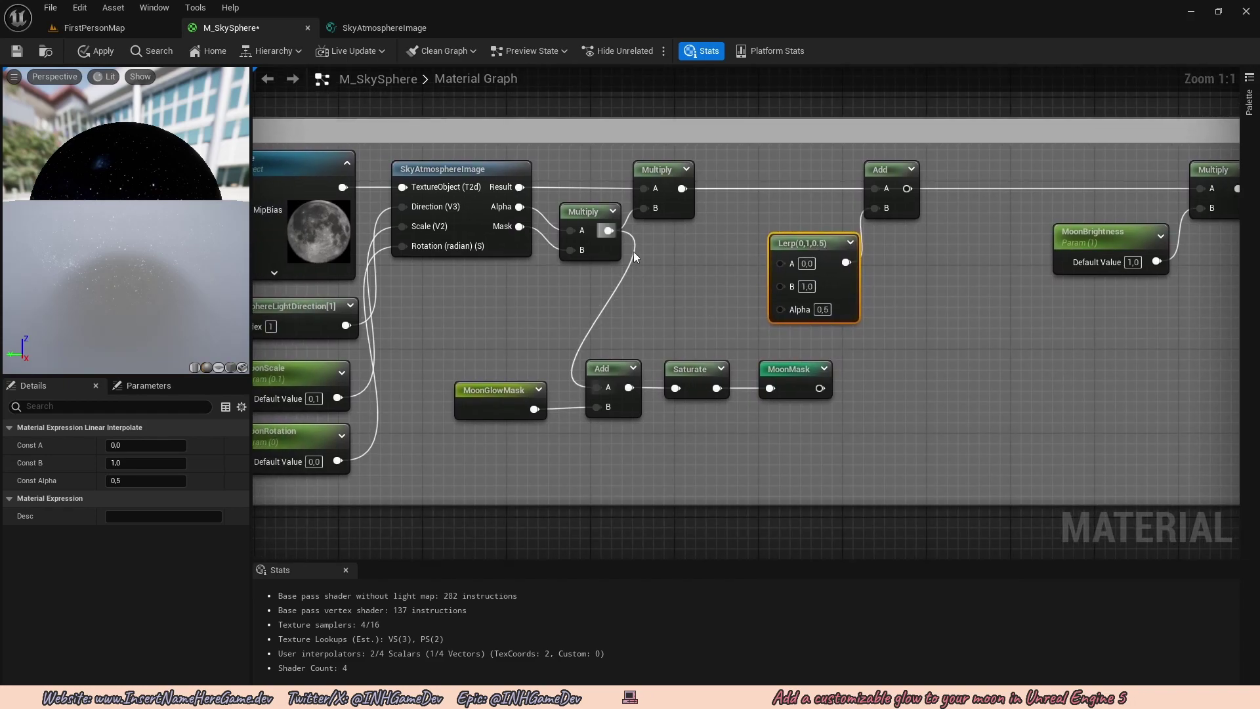
{"action": "left_click_drag", "start_coordinate": [611, 231], "coordinate": [782, 308]}
{"action": "left_click_drag", "start_coordinate": [781, 264], "coordinate": [703, 247]}
{"action": "right_click_drag", "start_coordinate": [702, 247], "coordinate": [657, 228]}
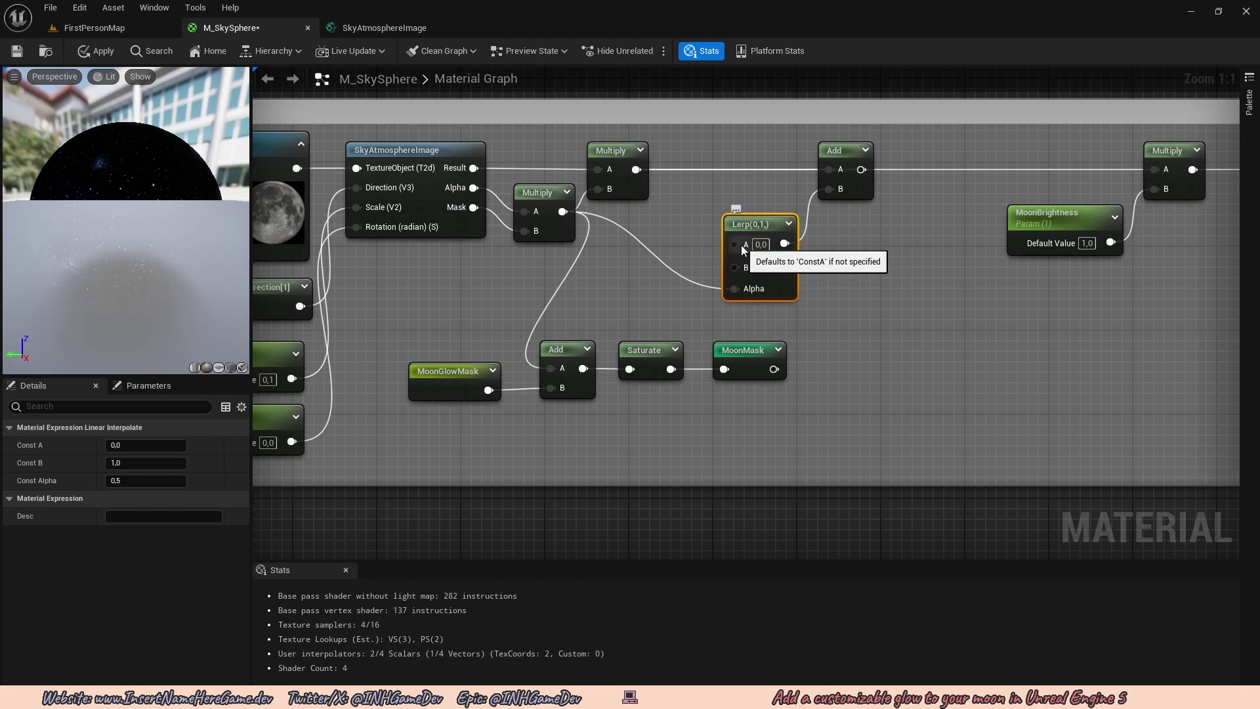
Place a MoonGlow named reroute just left of the Lerp and connect it to the Lerp's A input
{"action": "right_click_drag", "start_coordinate": [746, 250], "coordinate": [706, 281]}
{"action": "left_click", "coordinate": [696, 271]}
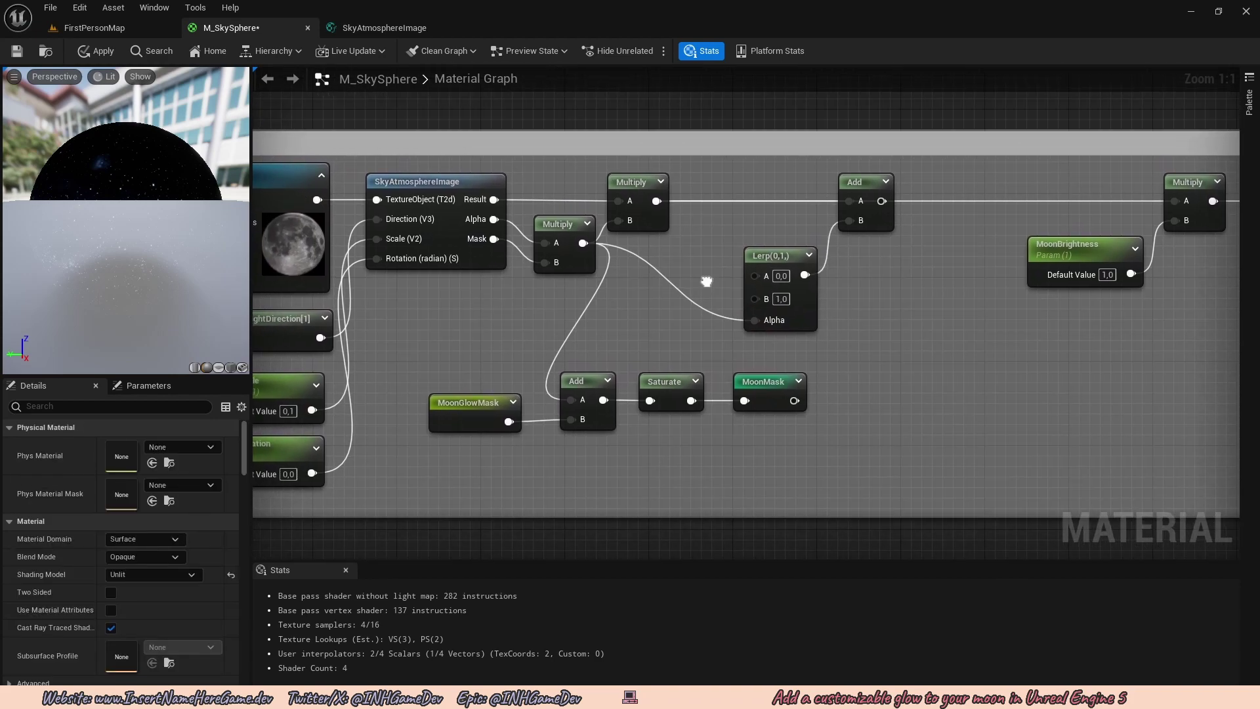
{"action": "right_click", "coordinate": [676, 250]}
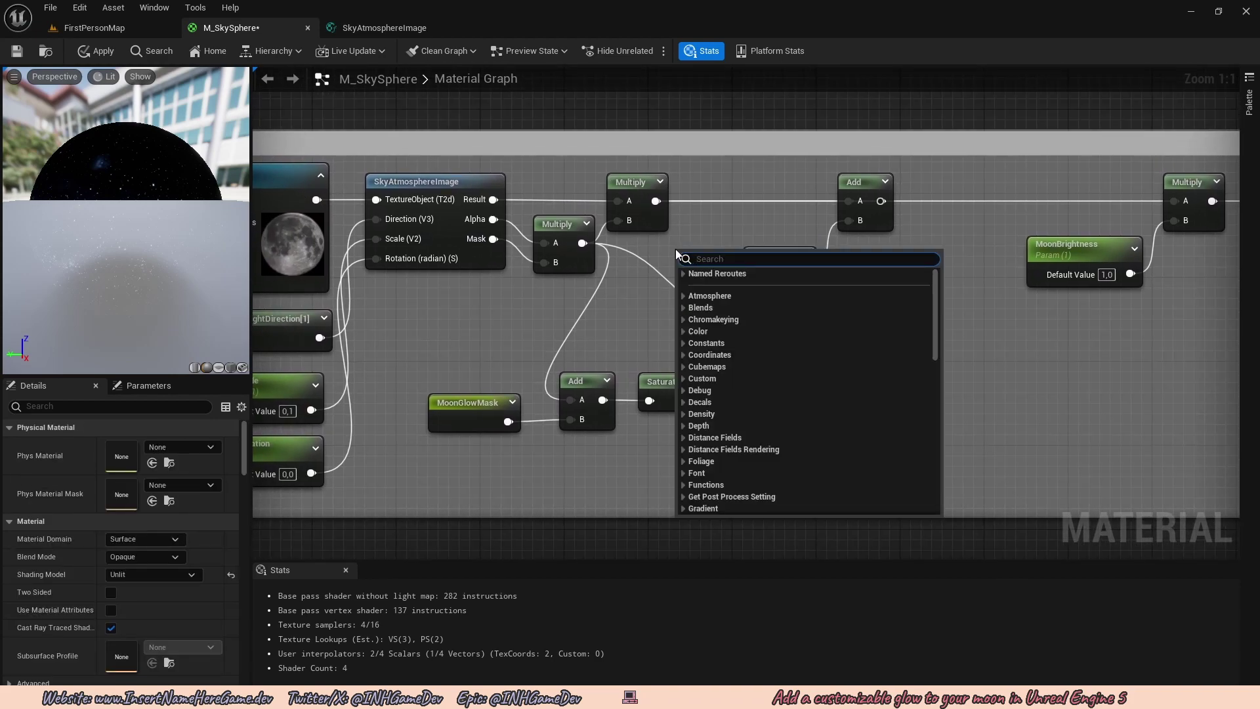
{"action": "type", "text": "moon"}
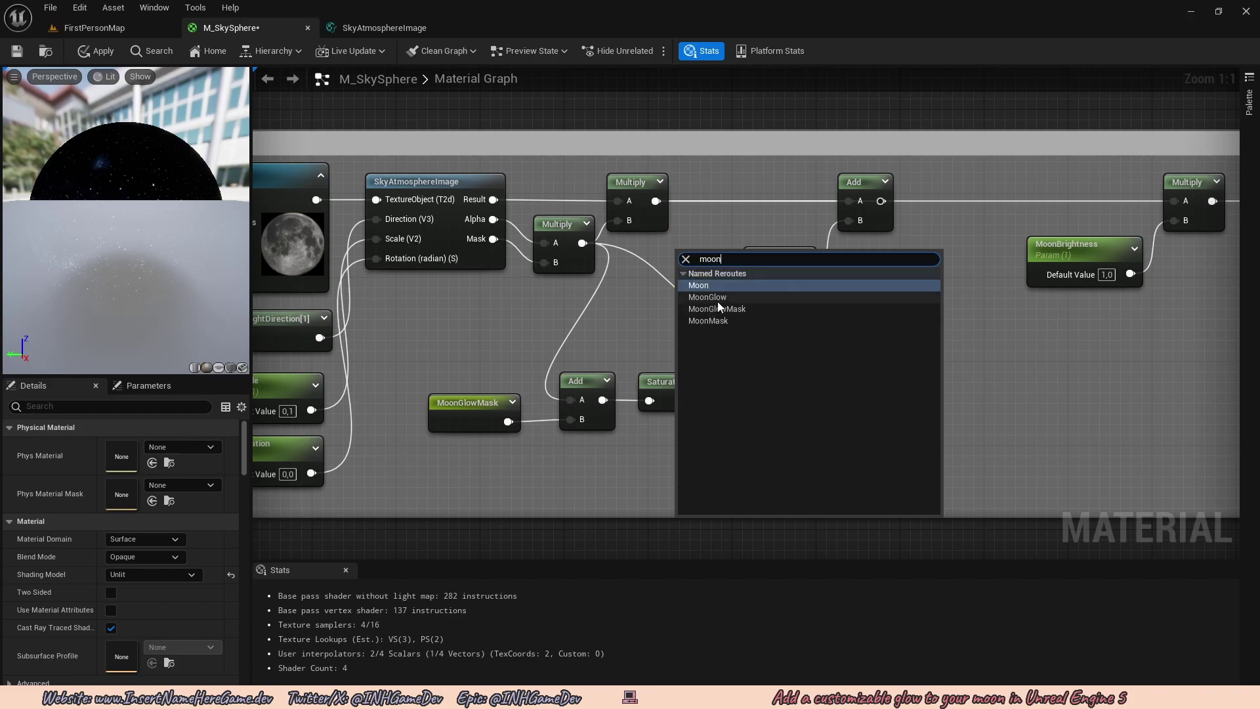
{"action": "left_click", "coordinate": [711, 299]}
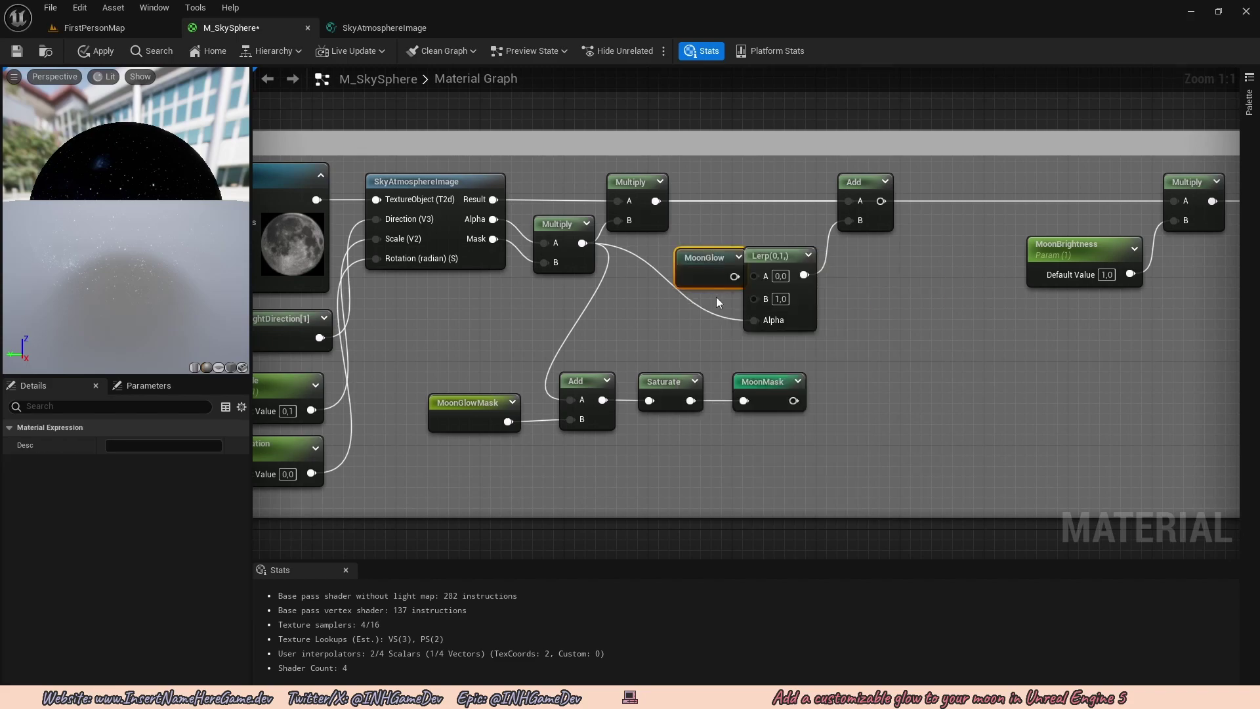
{"action": "left_click_drag", "start_coordinate": [715, 266], "coordinate": [676, 255]}
{"action": "right_click_drag", "start_coordinate": [725, 266], "coordinate": [661, 267]}
{"action": "left_click_drag", "start_coordinate": [633, 265], "coordinate": [702, 275]}
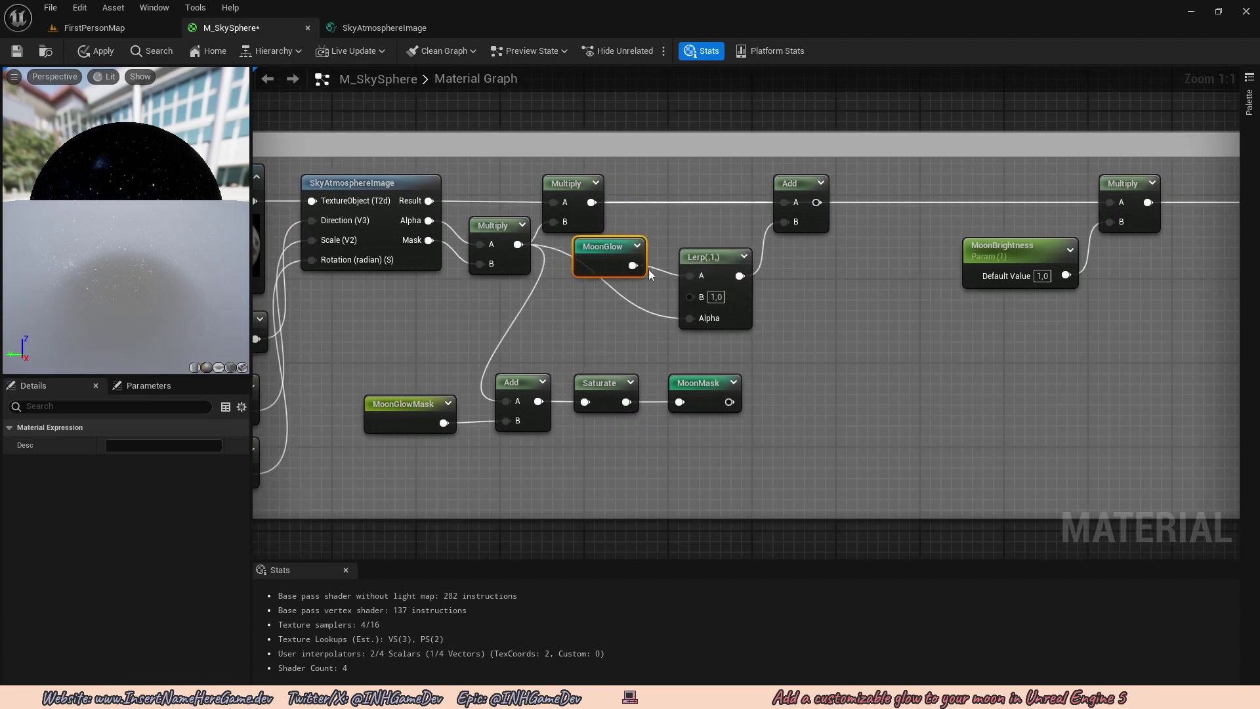
{"action": "left_click_drag", "start_coordinate": [620, 260], "coordinate": [630, 260]}
Set the Lerp node's B value to 0
{"action": "left_click", "coordinate": [718, 297]}
{"action": "key", "text": "BackSpace"}
{"action": "type", "text": "0"}
{"action": "key", "text": "Return"}
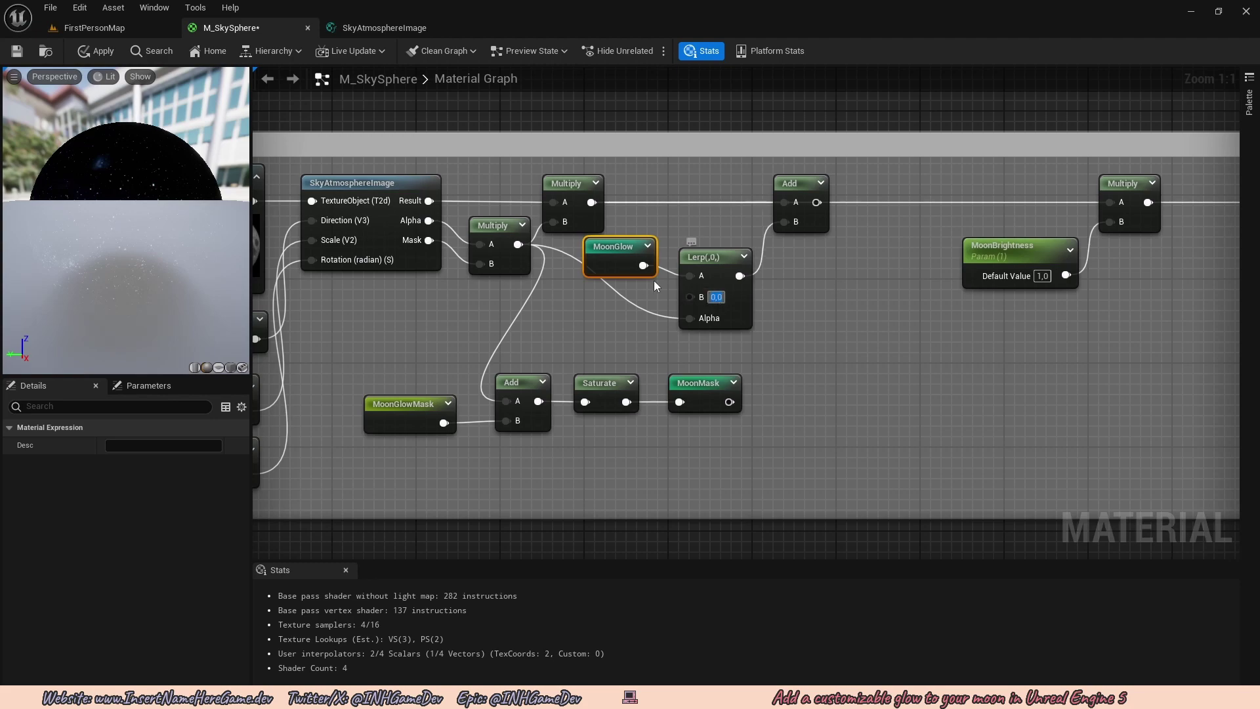
Shift the MoonGlow, Lerp and Add nodes together slightly to the right to tidy their spacing
{"action": "right_click_drag", "start_coordinate": [872, 252], "coordinate": [812, 274]}
{"action": "left_click_drag", "start_coordinate": [803, 327], "coordinate": [584, 244]}
{"action": "left_click_drag", "start_coordinate": [582, 264], "coordinate": [626, 266]}
{"action": "right_click_drag", "start_coordinate": [811, 263], "coordinate": [747, 274]}
{"action": "left_click", "coordinate": [747, 274]}
Connect the Add node's output to the A input of the Multiply that applies MoonBrightness
{"action": "left_click_drag", "start_coordinate": [734, 233], "coordinate": [992, 237]}
{"action": "scroll", "coordinate": [991, 237], "scroll_direction": "down", "scroll_amount": 2}
{"action": "scroll", "coordinate": [880, 294], "scroll_direction": "down", "scroll_amount": 1}
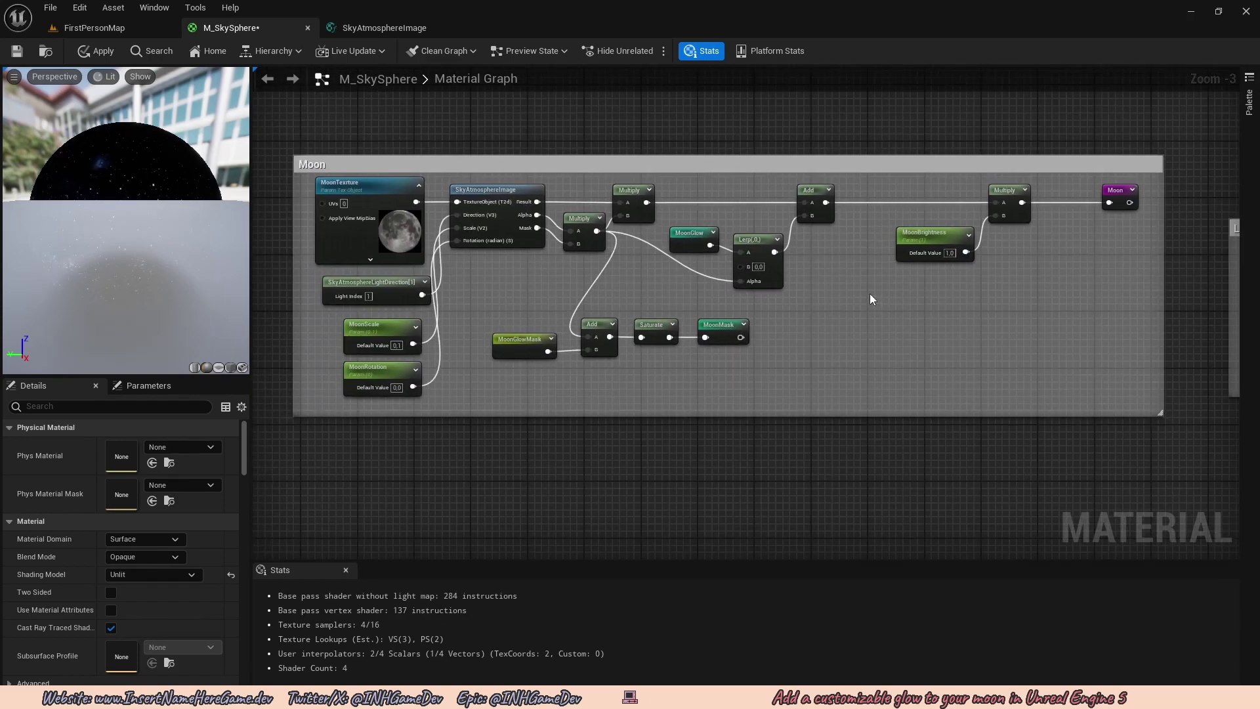
Apply the M_SkySphere material changes and view the moon in the FirstPersonMap level
{"action": "left_click", "coordinate": [100, 50]}
{"action": "left_click", "coordinate": [124, 29]}
{"action": "right_click_drag", "start_coordinate": [591, 390], "coordinate": [585, 375]}
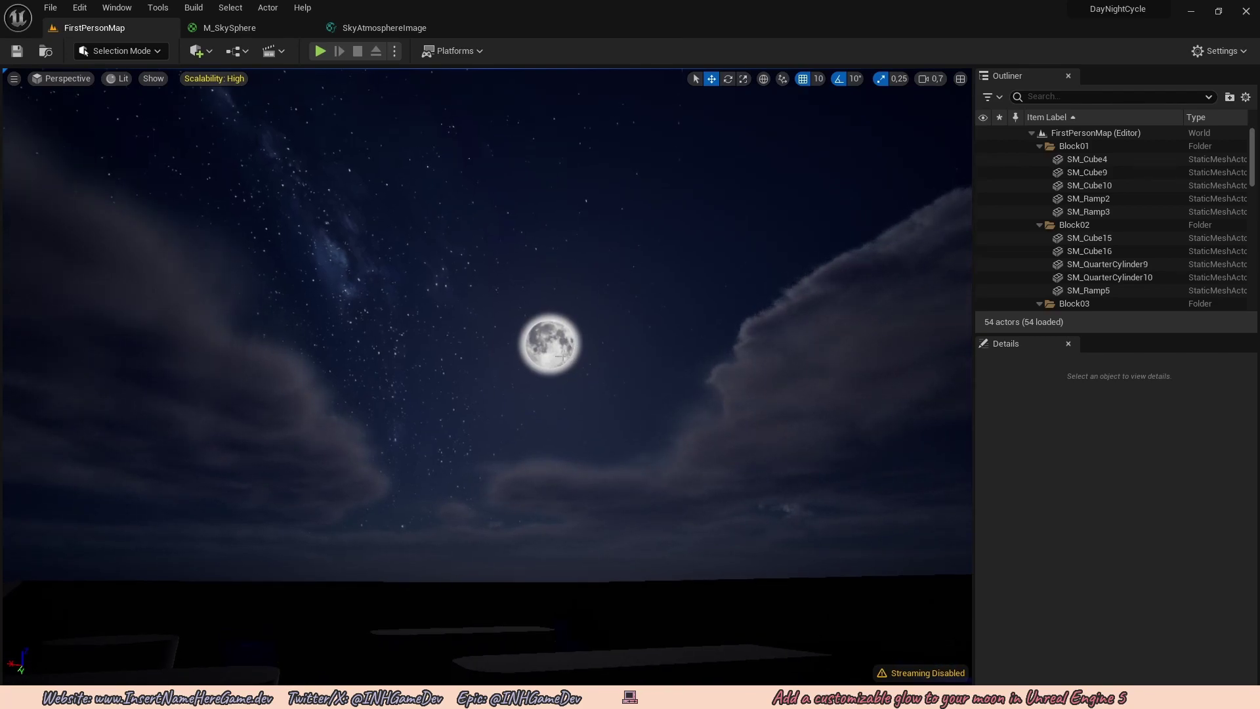
Open the MI_SkySphere material instance in a floating window over the FirstPersonMap level, keeping the moon in view
{"action": "key", "text": "ctrl+space"}
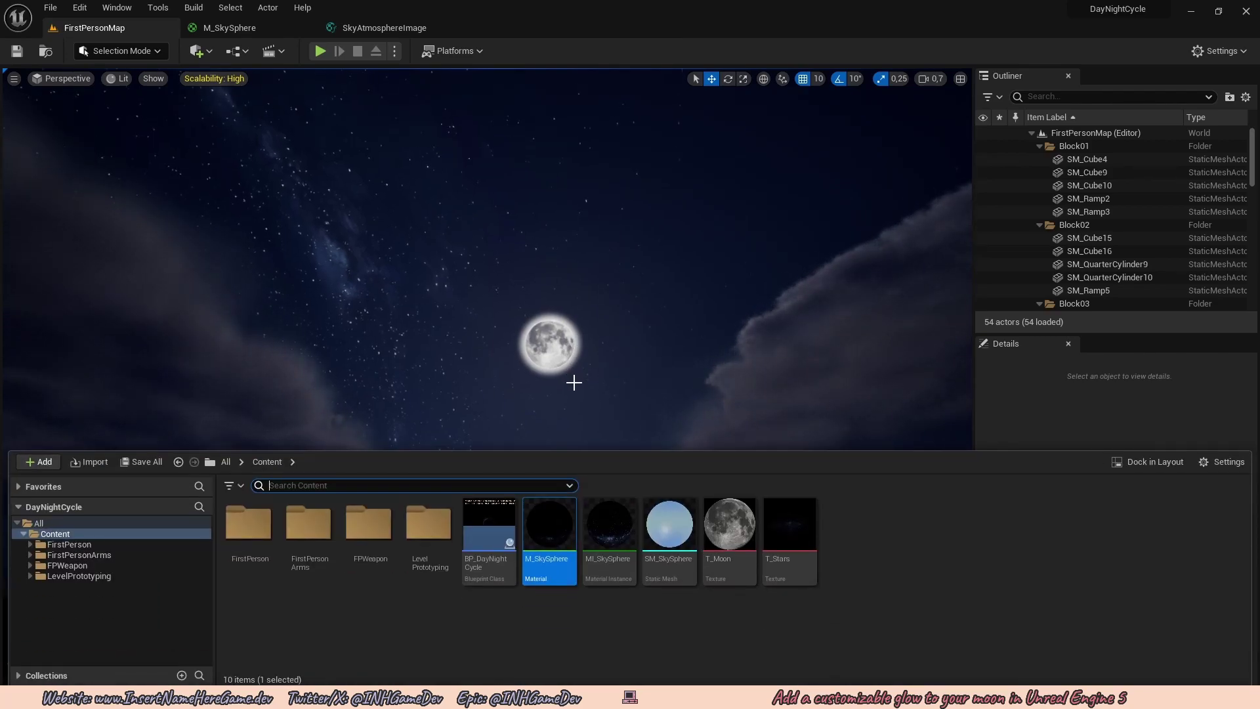
{"action": "double_click", "coordinate": [613, 525]}
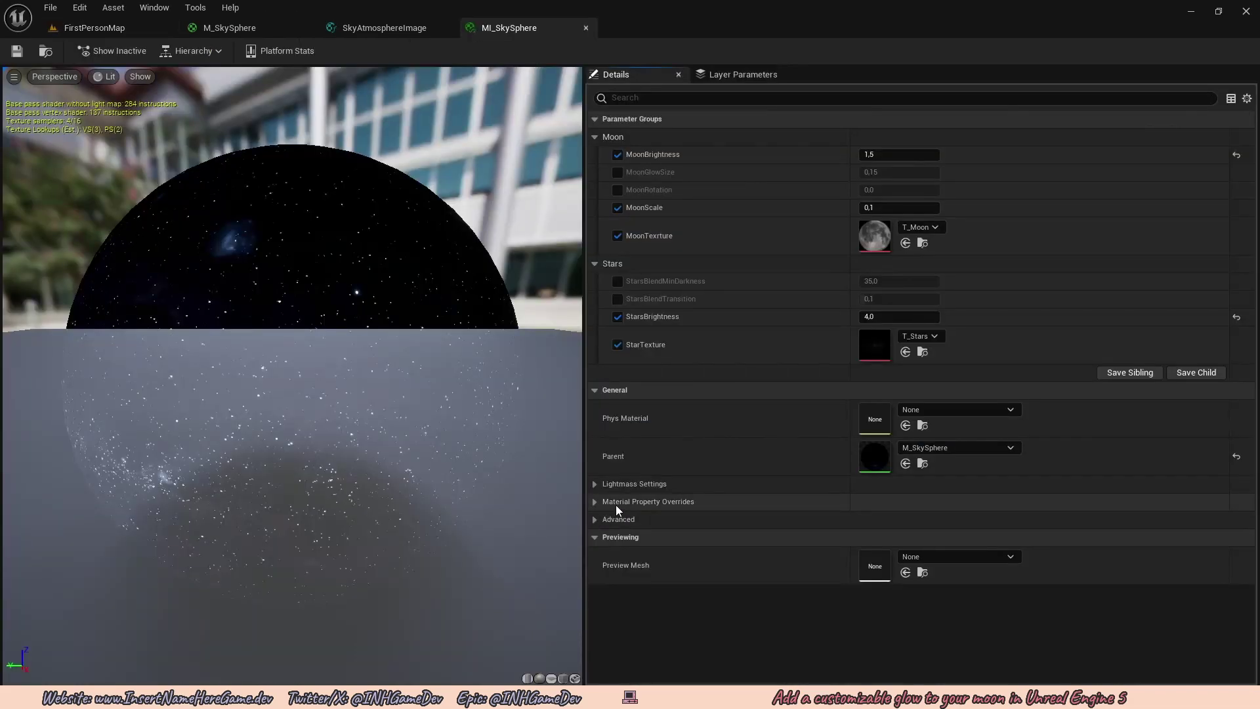
{"action": "left_click_drag", "start_coordinate": [509, 28], "coordinate": [825, 388]}
{"action": "left_click", "coordinate": [101, 27]}
{"action": "right_click_drag", "start_coordinate": [622, 339], "coordinate": [634, 342]}
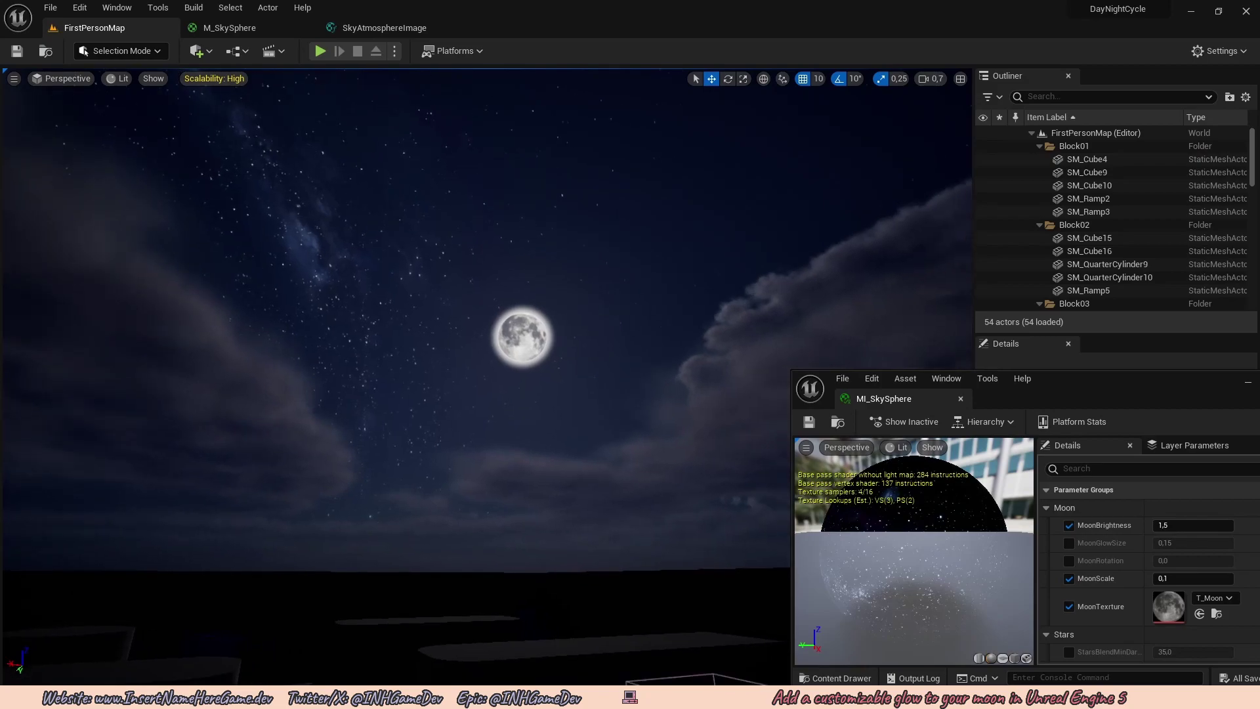
Enable the MoonGlowSize override in MI_SkySphere and raise its value to about 0.406
{"action": "left_click", "coordinate": [1070, 543]}
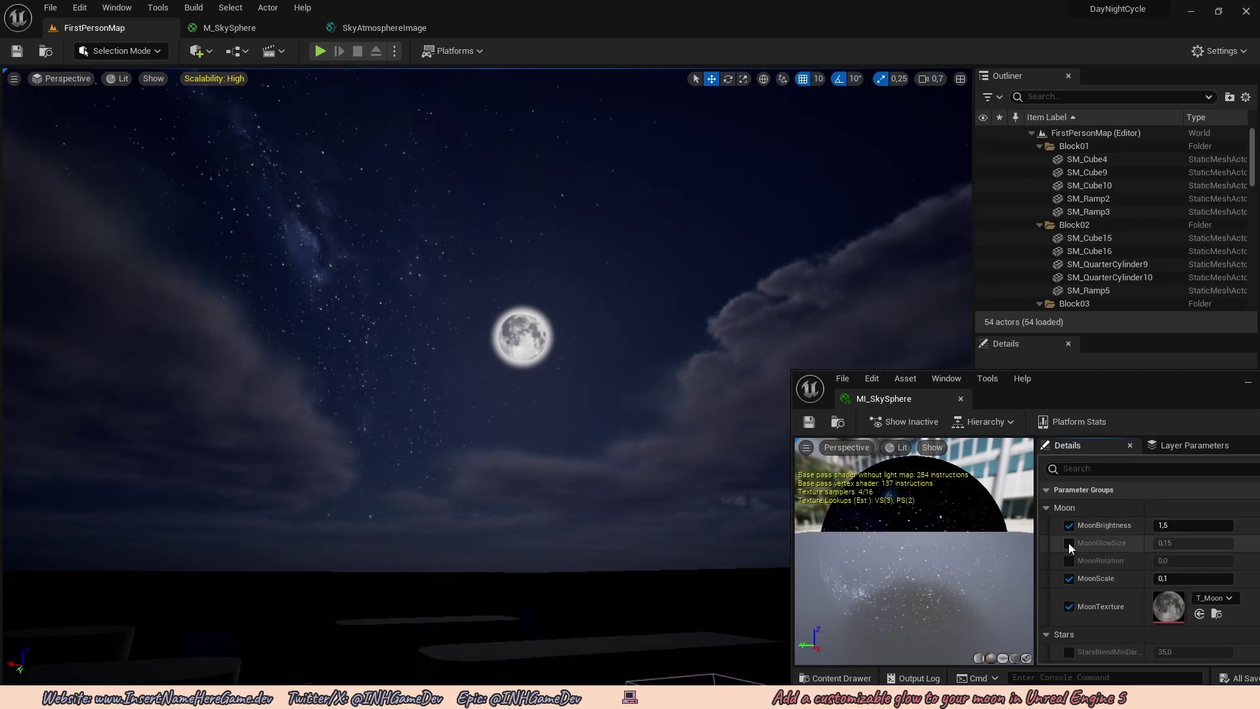
{"action": "left_click_drag", "start_coordinate": [1160, 550], "coordinate": [1188, 550]}
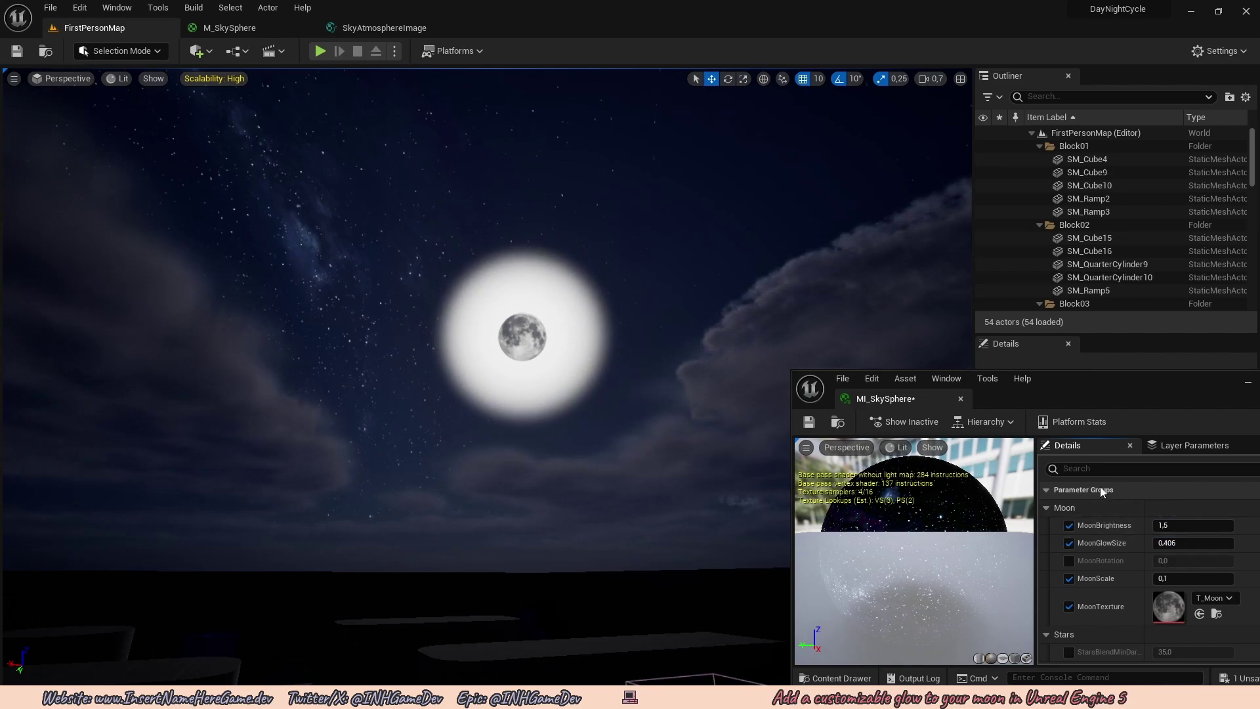
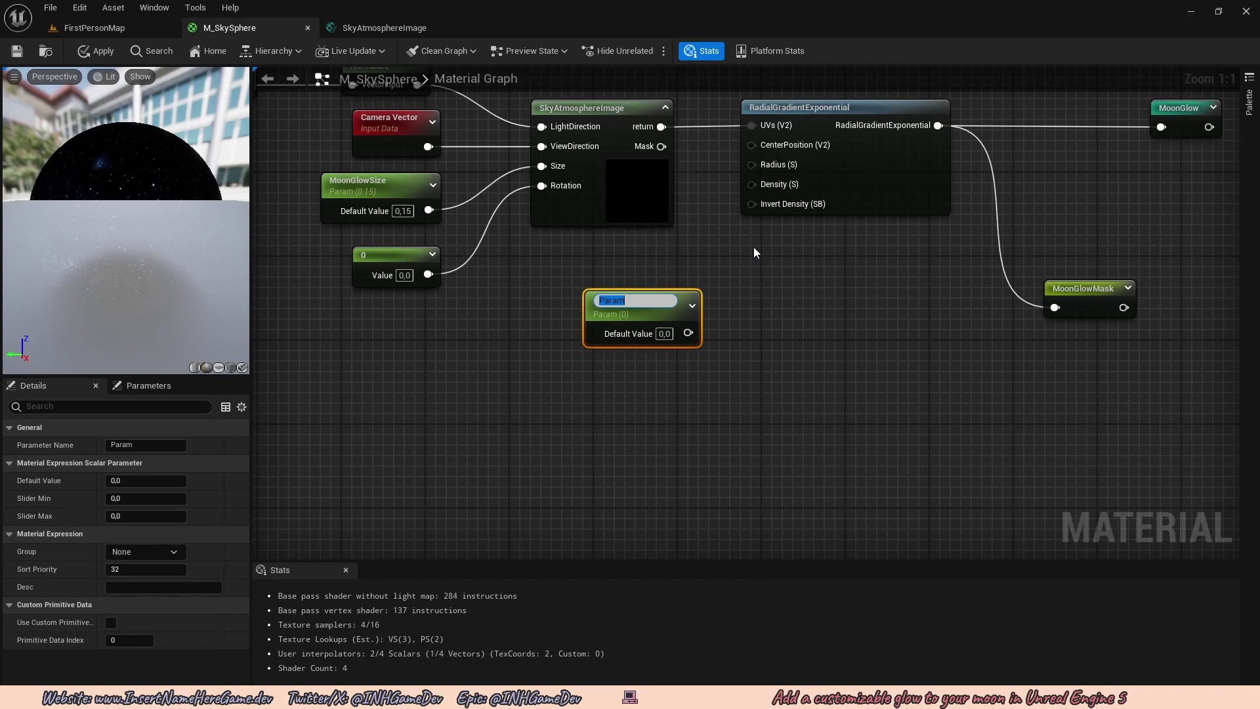
Name the new scalar parameter MoonGlowSharpness and set its default value to 2.33
{"action": "type", "text": "MoonGlowSharpness"}
{"action": "key", "text": "Return"}
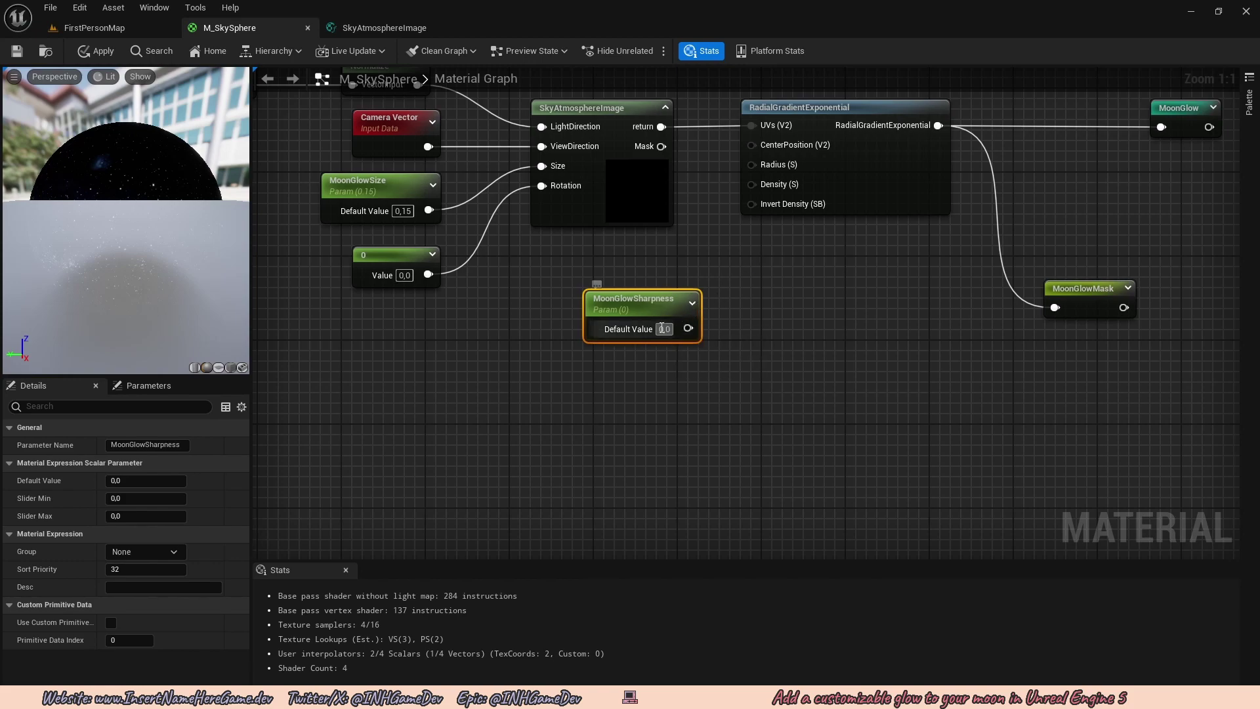
{"action": "key", "text": "BackSpace"}
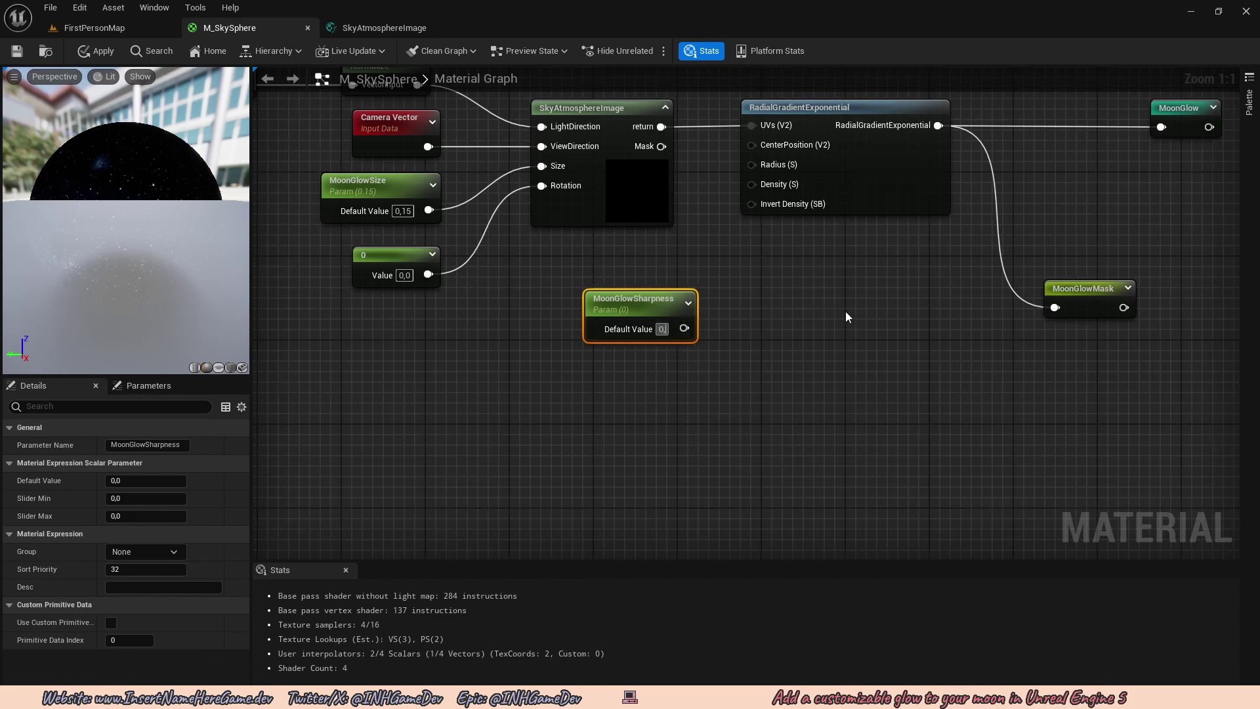
{"action": "type", "text": "2,33"}
{"action": "key", "text": "Return"}
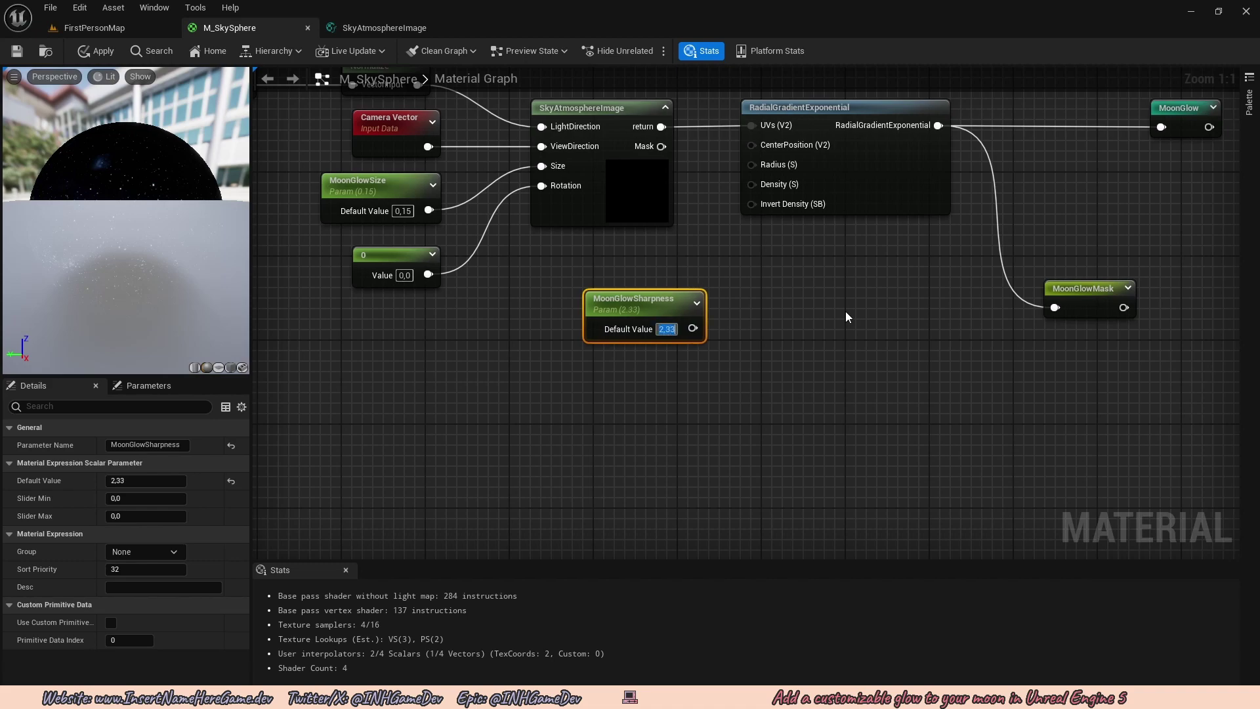
Connect MoonGlowSharpness to the Density input of RadialGradientExponential, and apply and save M_SkySphere
{"action": "left_click_drag", "start_coordinate": [775, 187], "coordinate": [693, 328]}
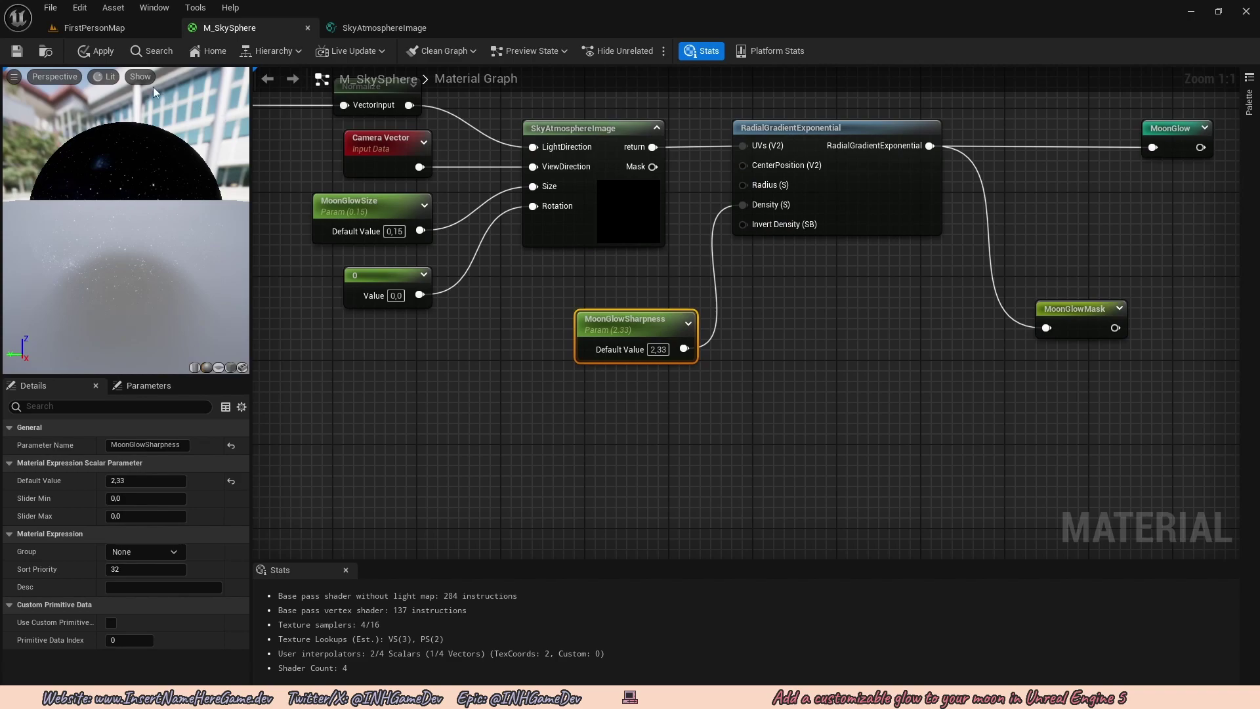
{"action": "left_click", "coordinate": [97, 50]}
{"action": "left_click", "coordinate": [14, 53]}
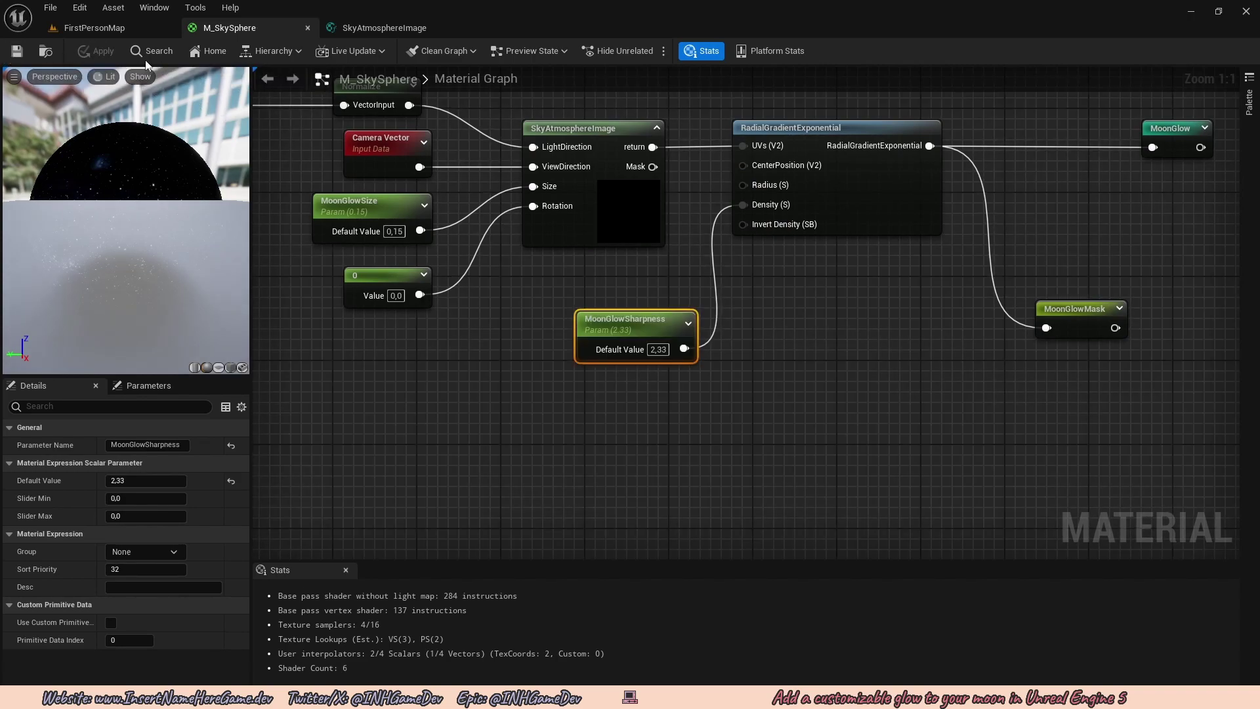
Bring the MI_SkySphere material instance window in front of the FirstPersonMap level, placed beside the moon
{"action": "left_click", "coordinate": [95, 28]}
{"action": "key", "text": "alt+Tab"}
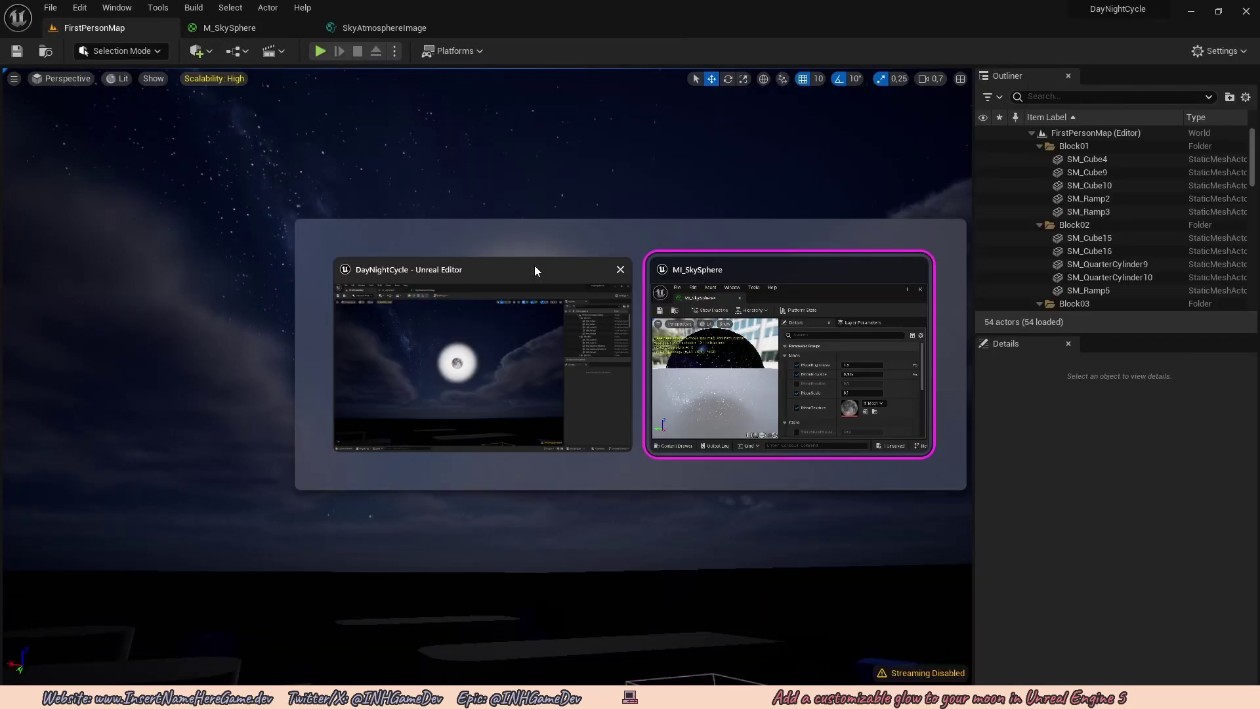
{"action": "left_click_drag", "start_coordinate": [872, 376], "coordinate": [987, 270]}
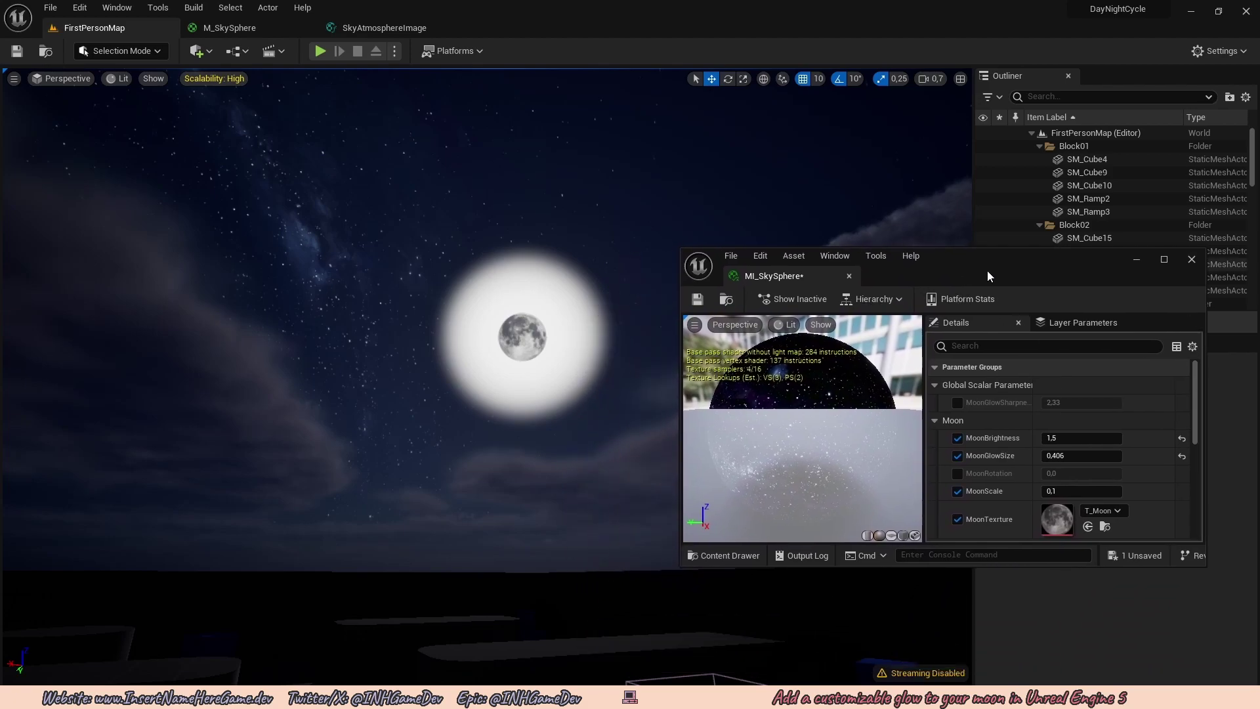
Enable the MoonGlowSharpness override in MI_SkySphere and test it at about 0.68 and about 1.66
{"action": "left_click", "coordinate": [958, 403]}
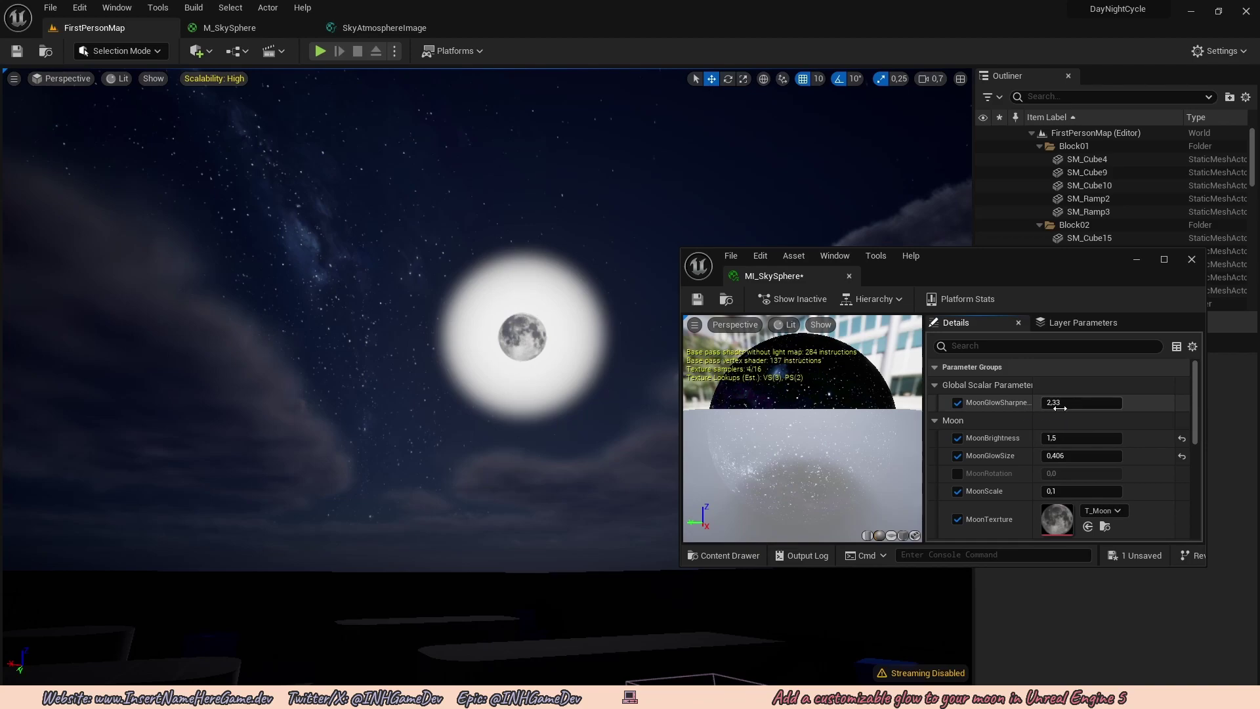
{"action": "left_click_drag", "start_coordinate": [1080, 402], "coordinate": [1045, 405]}
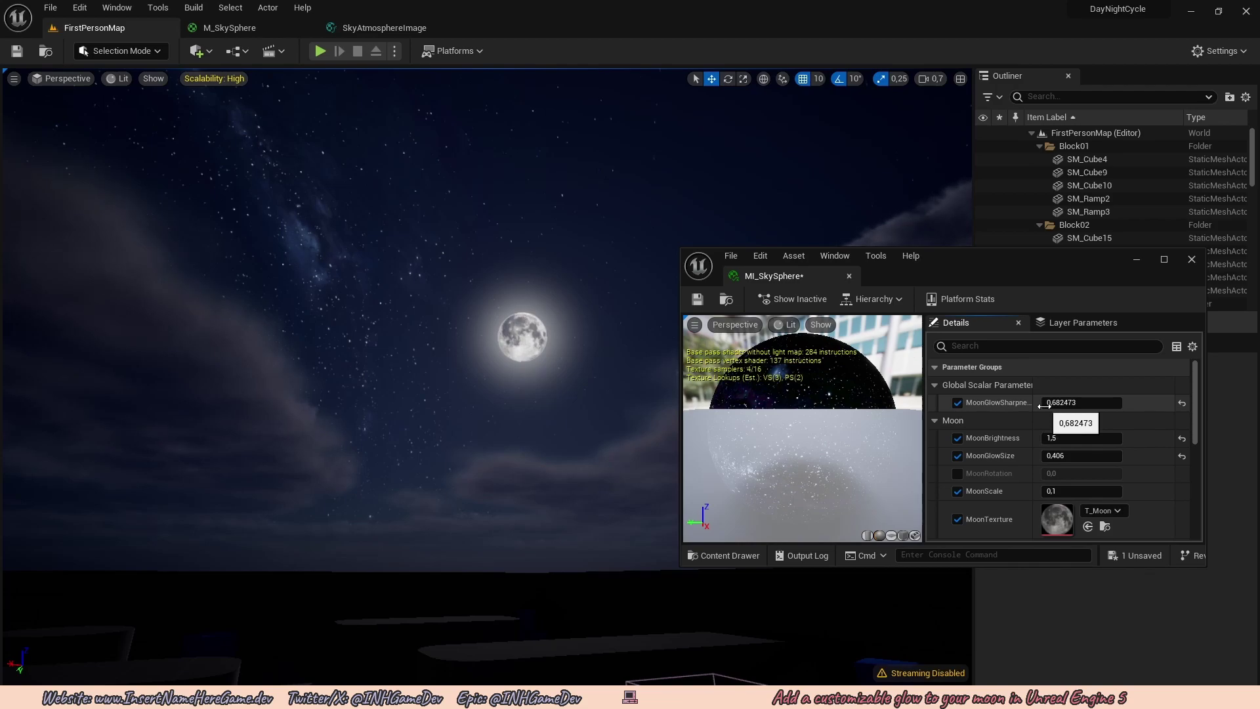
{"action": "left_click_drag", "start_coordinate": [1044, 405], "coordinate": [1077, 404]}
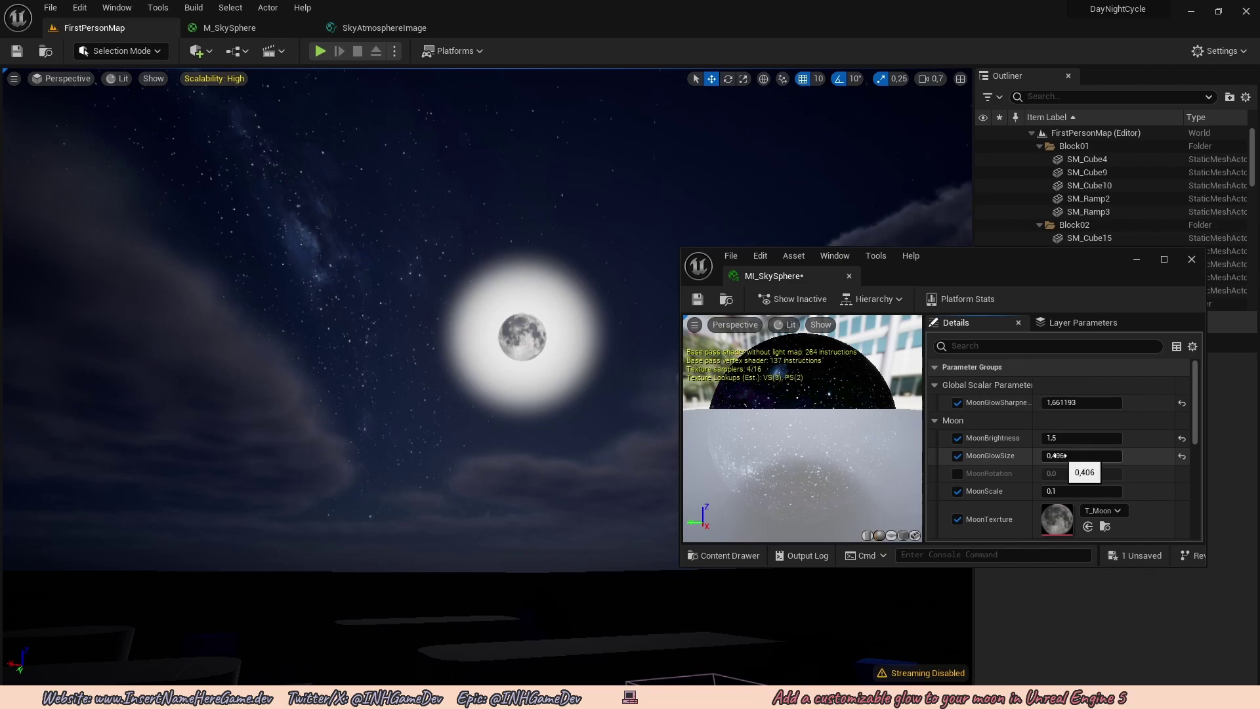
Try a MoonGlowSize of about 0.182 in MI_SkySphere and set it to 0.15
{"action": "left_click_drag", "start_coordinate": [1055, 456], "coordinate": [1011, 456]}
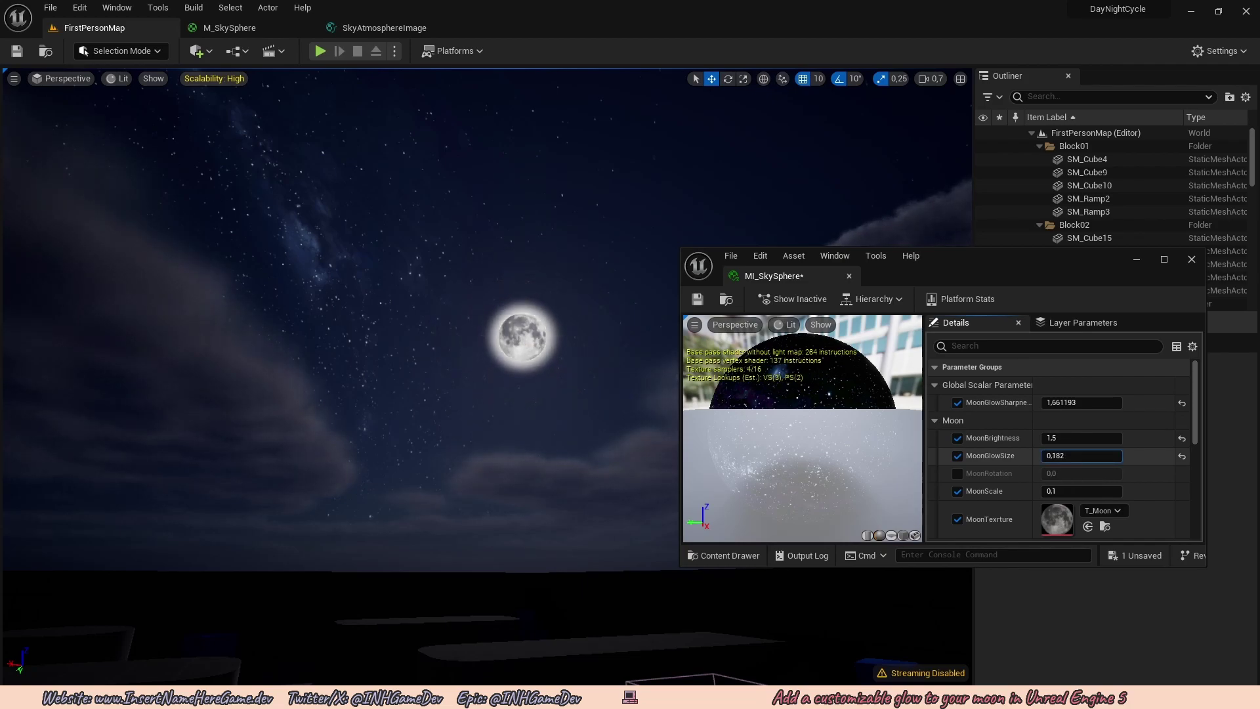
{"action": "left_click", "coordinate": [1058, 456]}
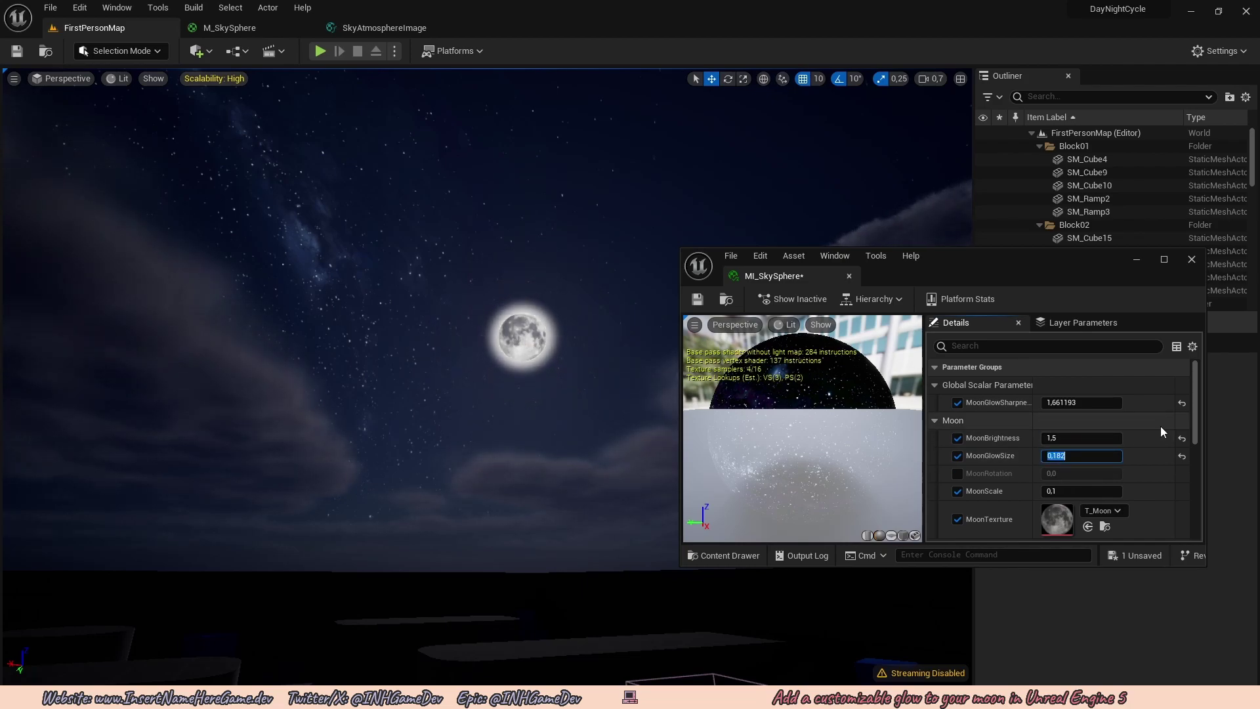
{"action": "key", "text": "BackSpace"}
{"action": "type", "text": "0.15"}
{"action": "key", "text": "Return"}
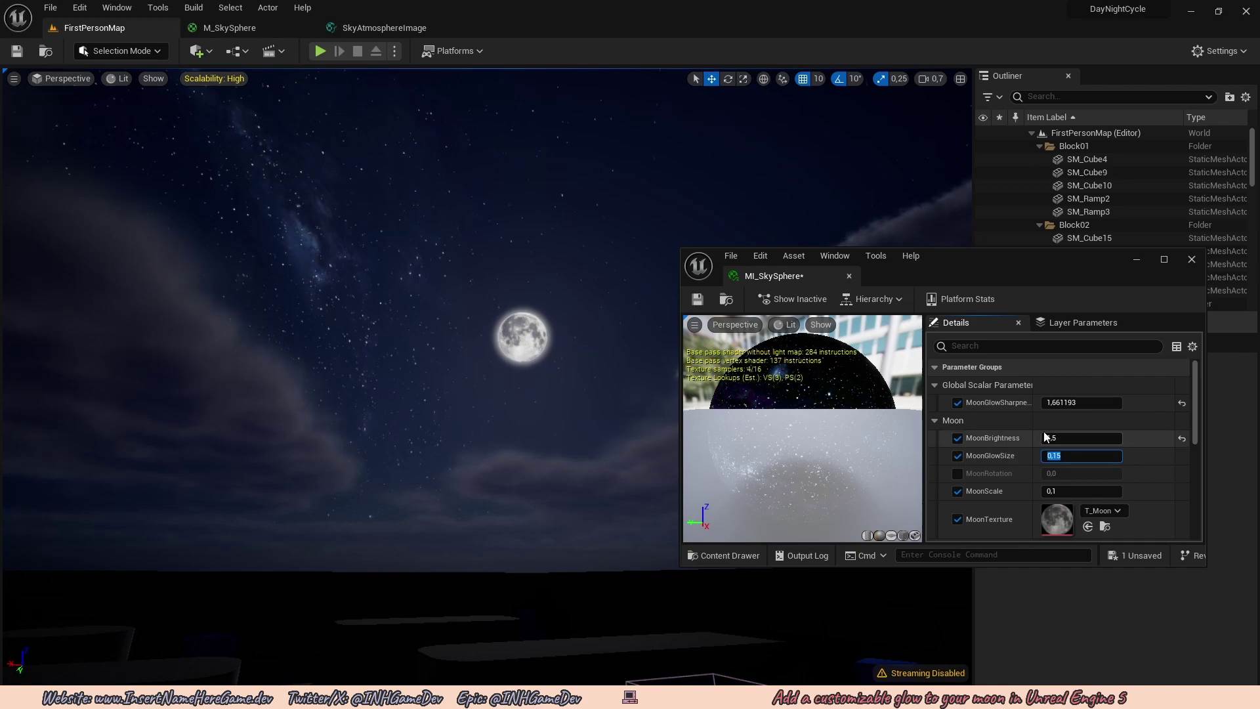
Try a MoonGlowSharpness of about 1.33 in MI_SkySphere and set it to 1.5
{"action": "left_click_drag", "start_coordinate": [1061, 408], "coordinate": [1031, 408]}
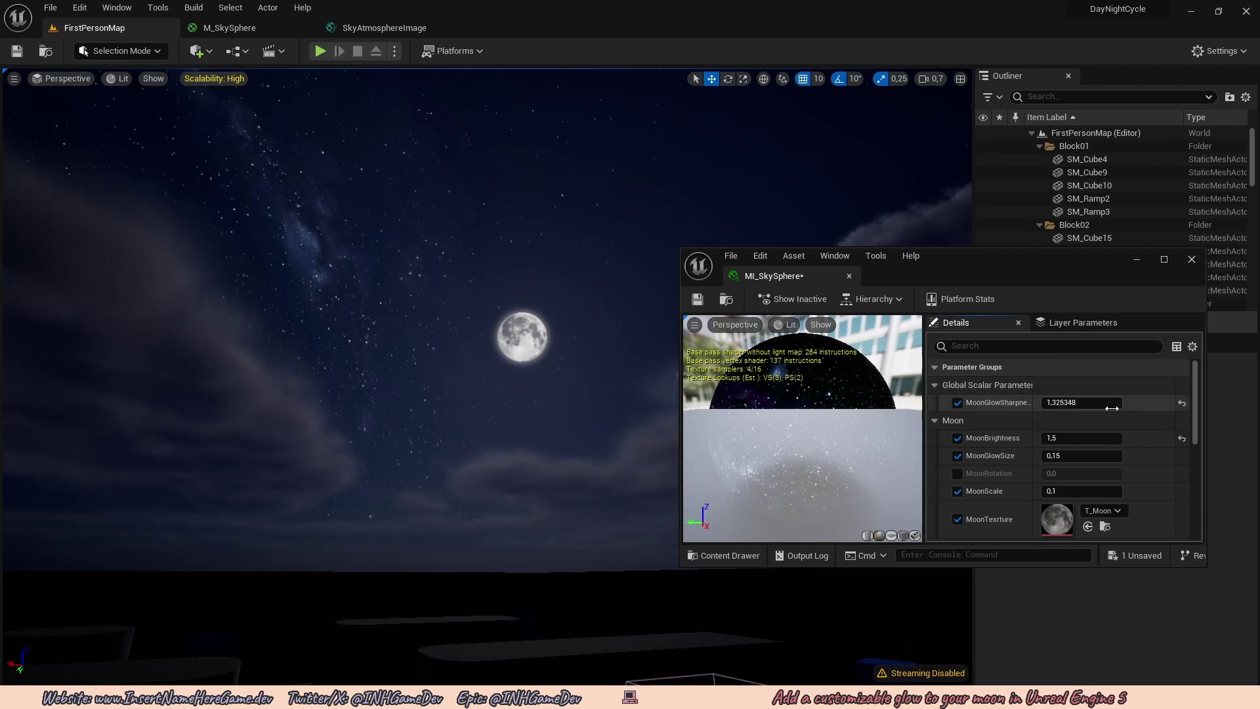
{"action": "left_click", "coordinate": [1090, 402]}
{"action": "key", "text": "BackSpace"}
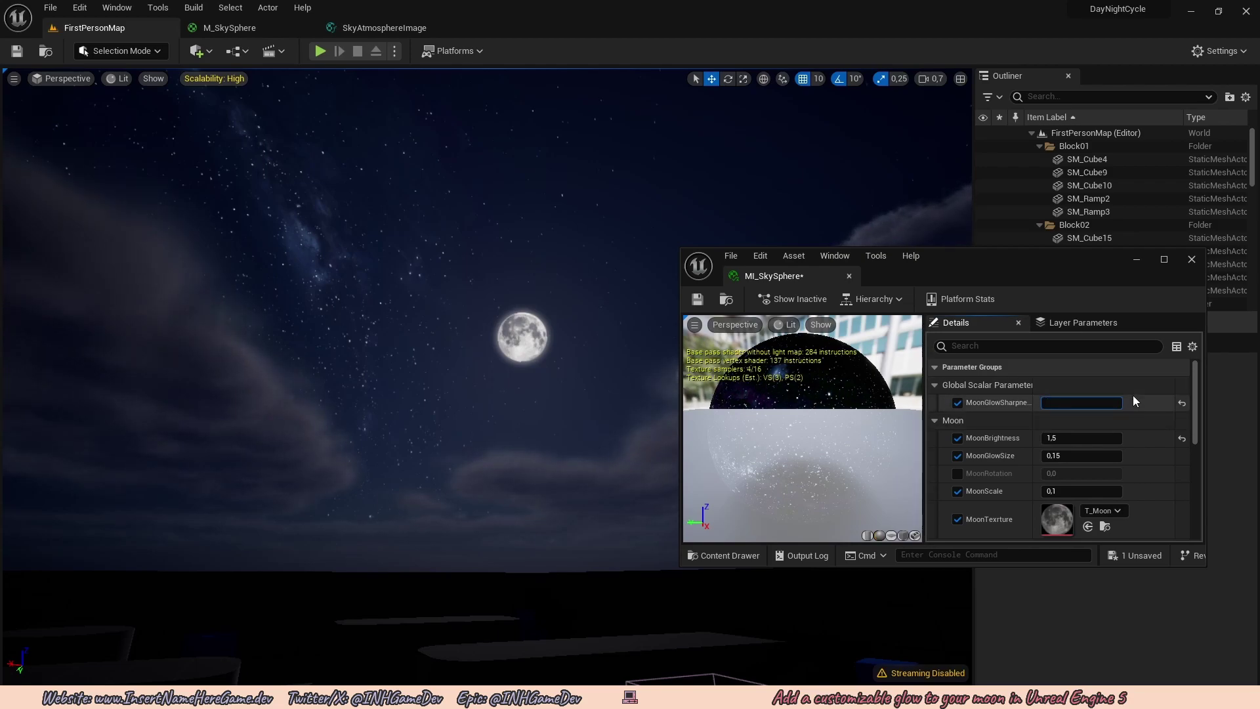
{"action": "type", "text": "1,5"}
{"action": "key", "text": "Return"}
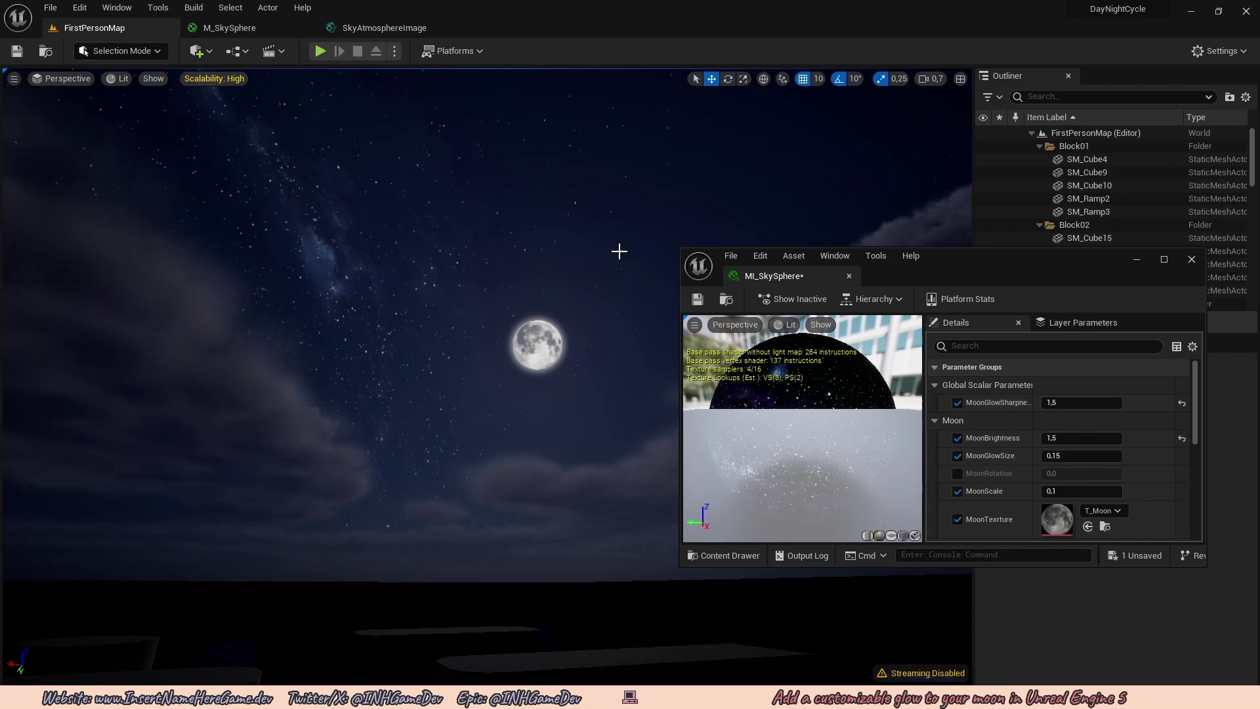
Close the MI_SkySphere window, assign the MoonGlowSharpness parameter to the Moon group in M_SkySphere, and apply the material
{"action": "left_click", "coordinate": [248, 29]}
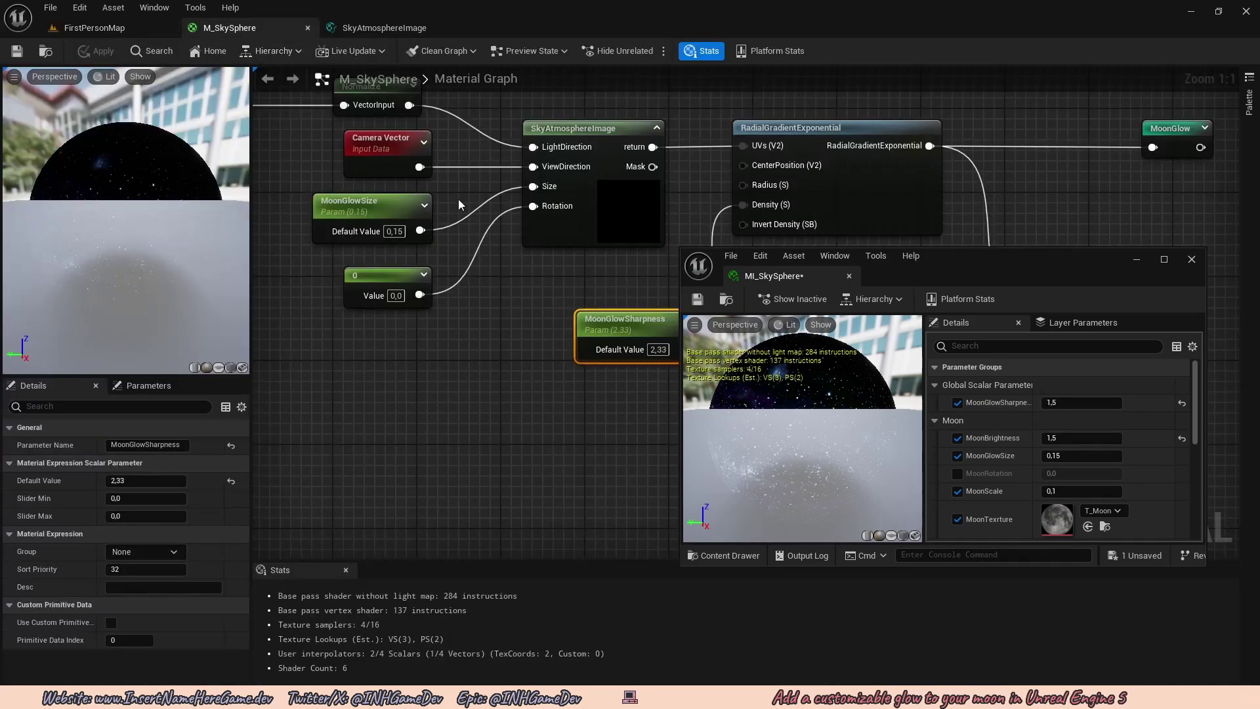
{"action": "left_click", "coordinate": [1191, 262]}
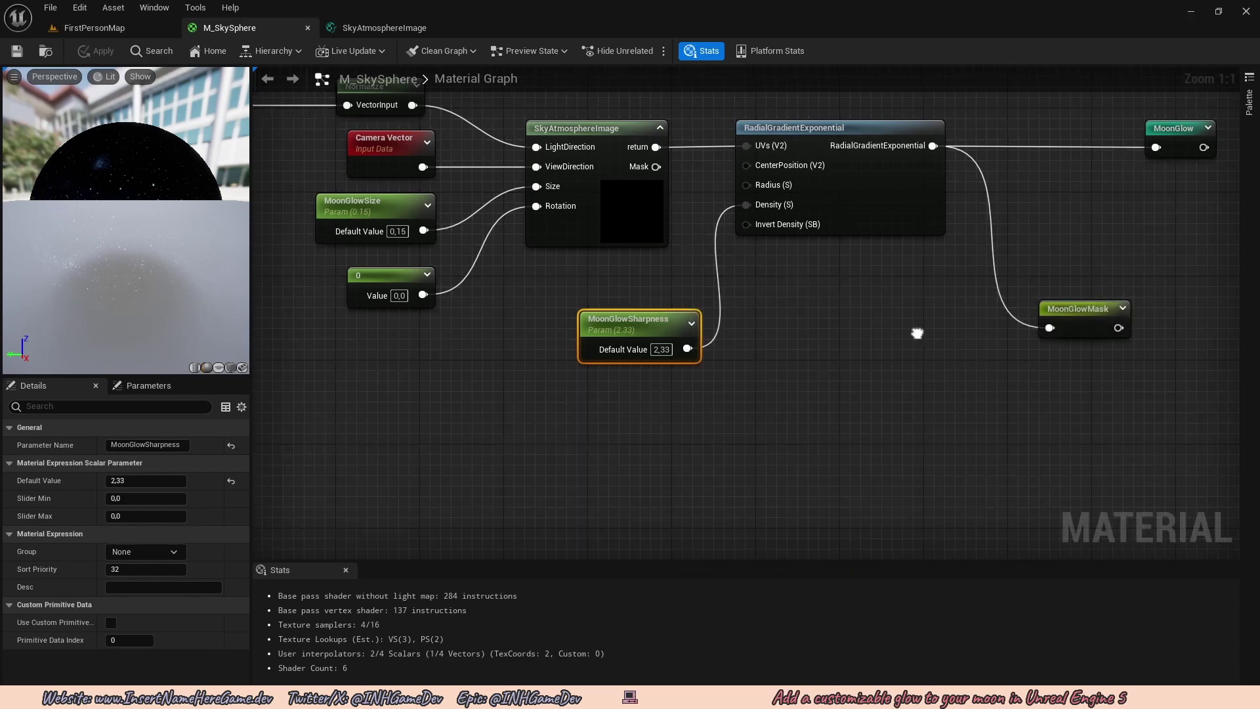
{"action": "right_click_drag", "start_coordinate": [914, 332], "coordinate": [954, 332]}
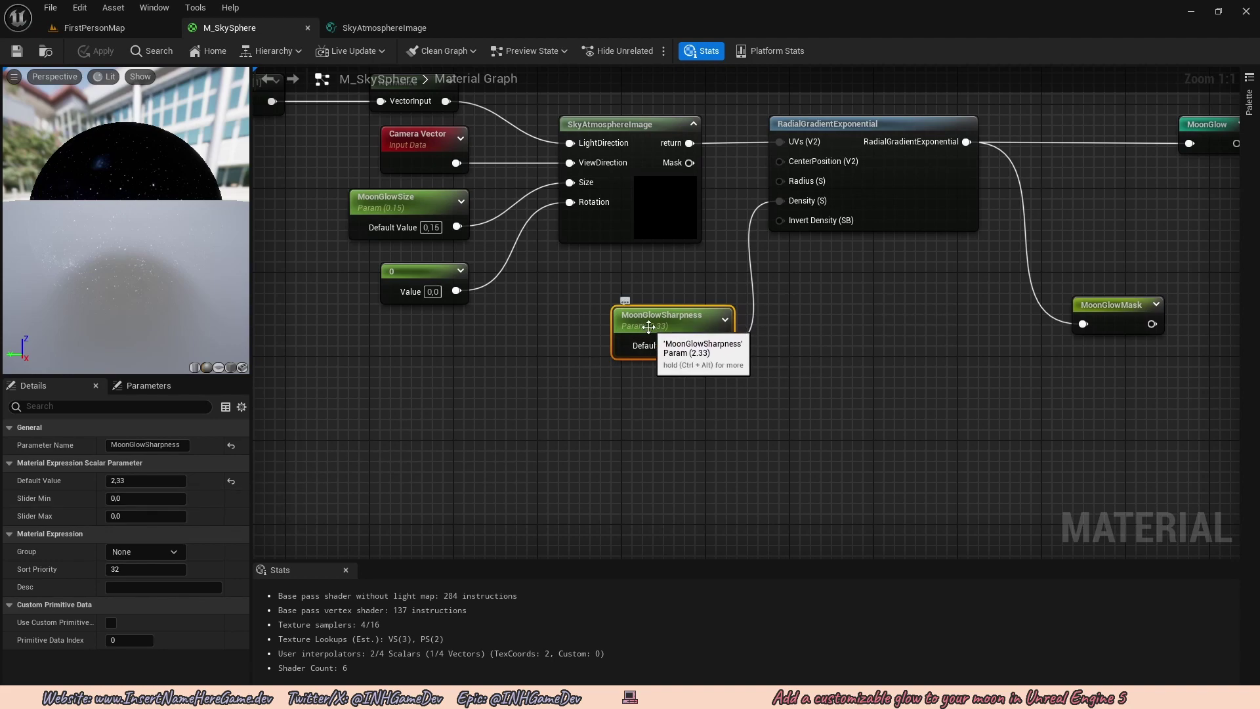
{"action": "left_click", "coordinate": [174, 553]}
{"action": "left_click", "coordinate": [155, 564]}
{"action": "right_click_drag", "start_coordinate": [487, 419], "coordinate": [503, 434]}
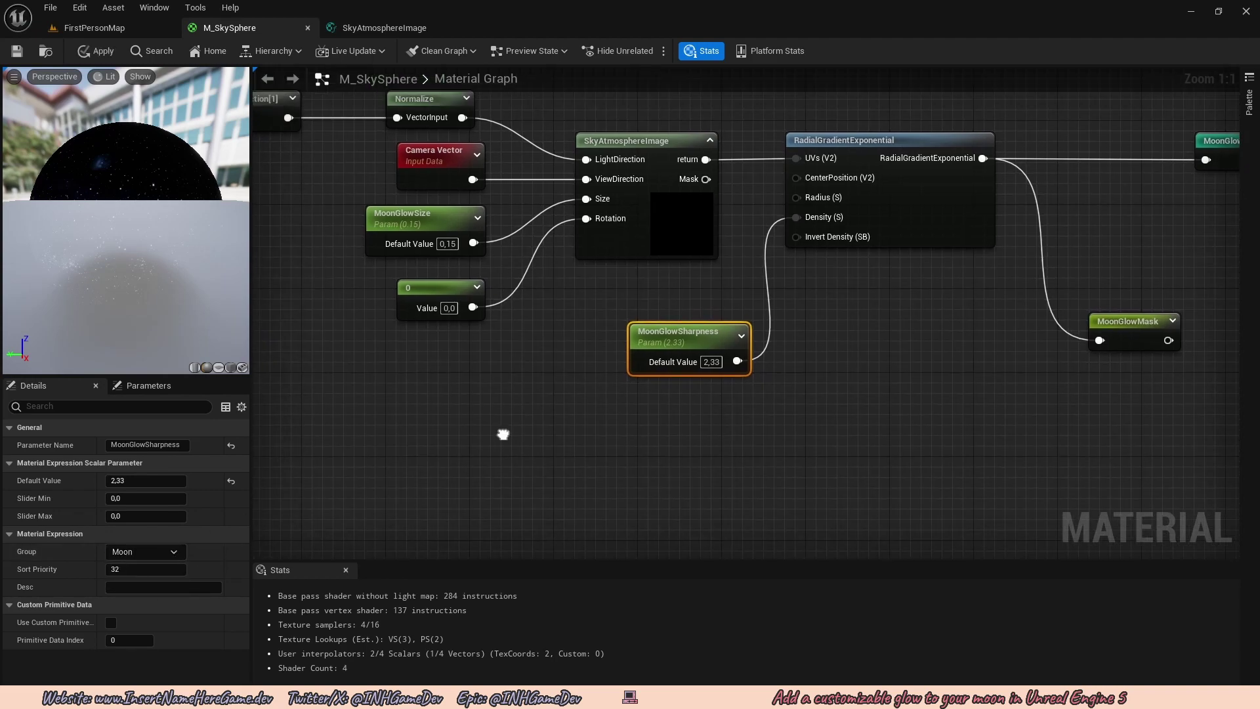
{"action": "left_click", "coordinate": [530, 376]}
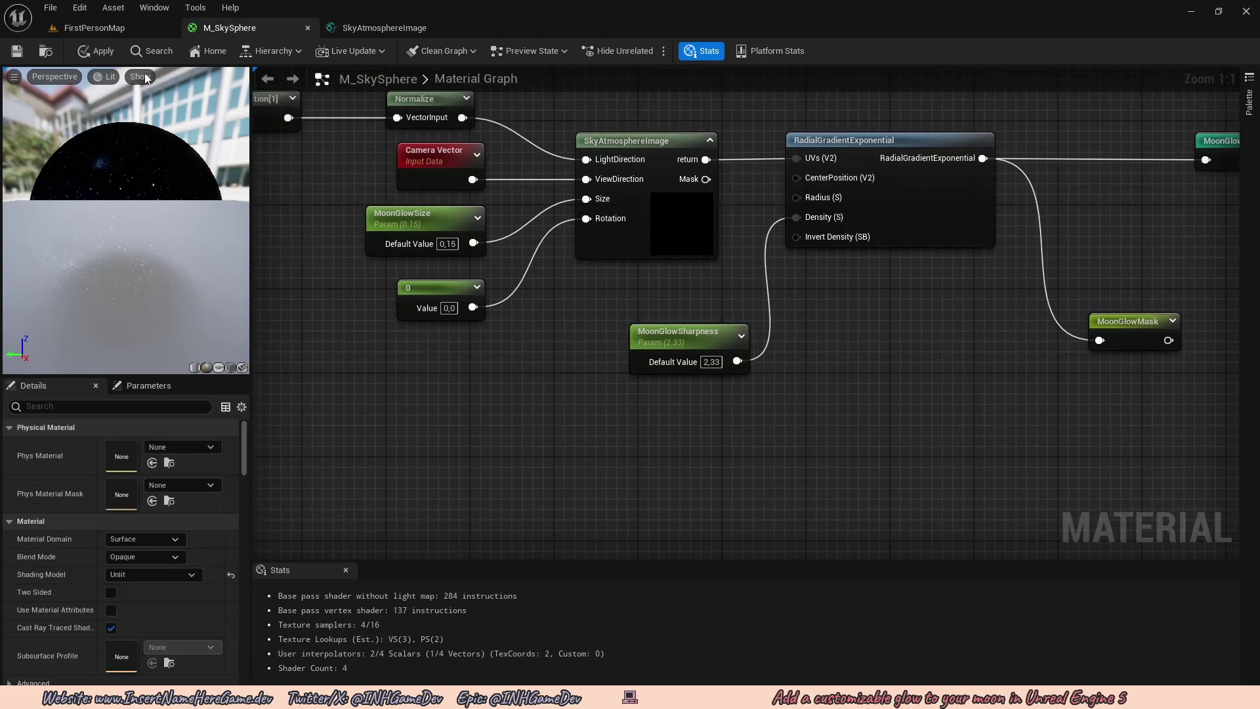
{"action": "left_click", "coordinate": [92, 50]}
Enclose all the moon glow nodes in a comment box titled "Moon Glow"
{"action": "scroll", "coordinate": [645, 298], "scroll_direction": "down", "scroll_amount": 5}
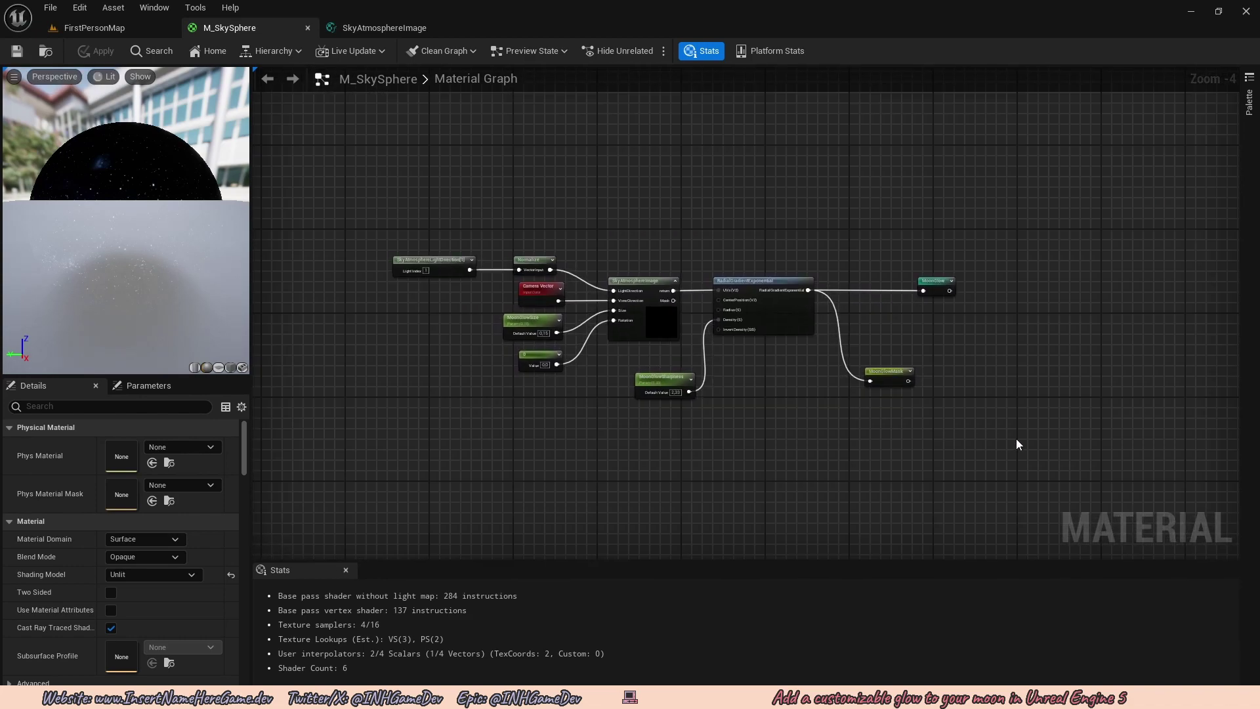
{"action": "left_click_drag", "start_coordinate": [955, 436], "coordinate": [344, 219]}
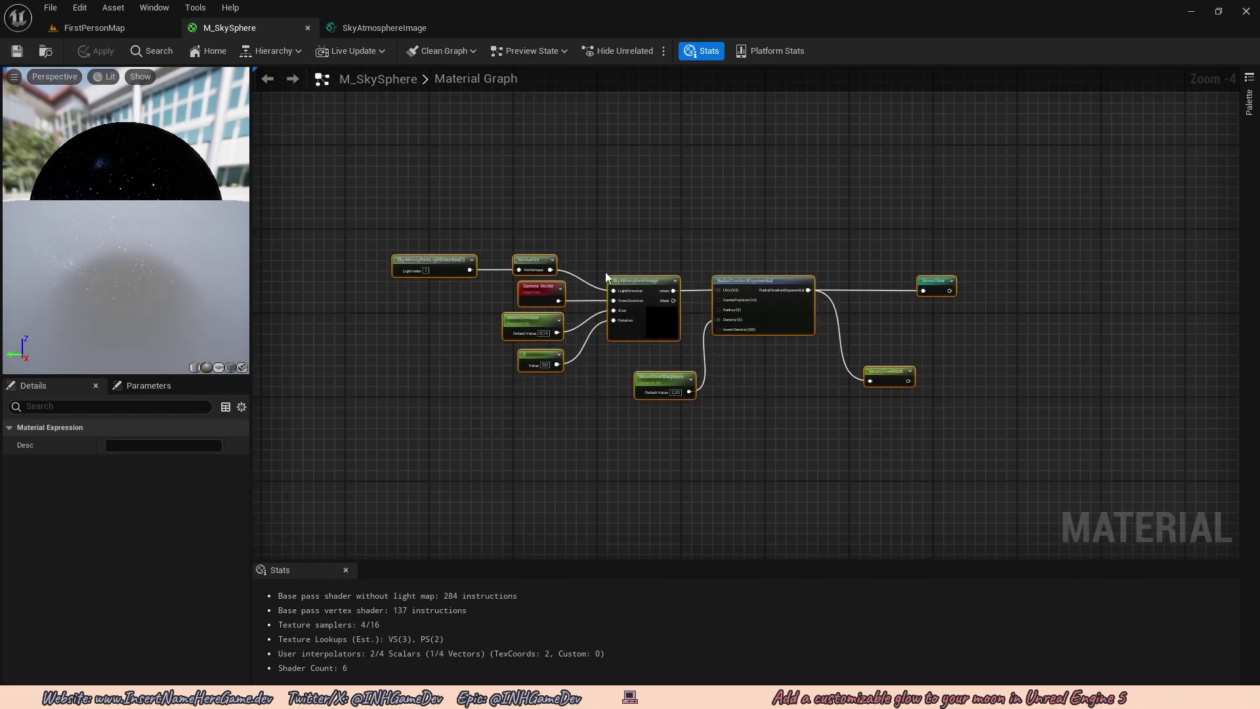
{"action": "key", "text": "c"}
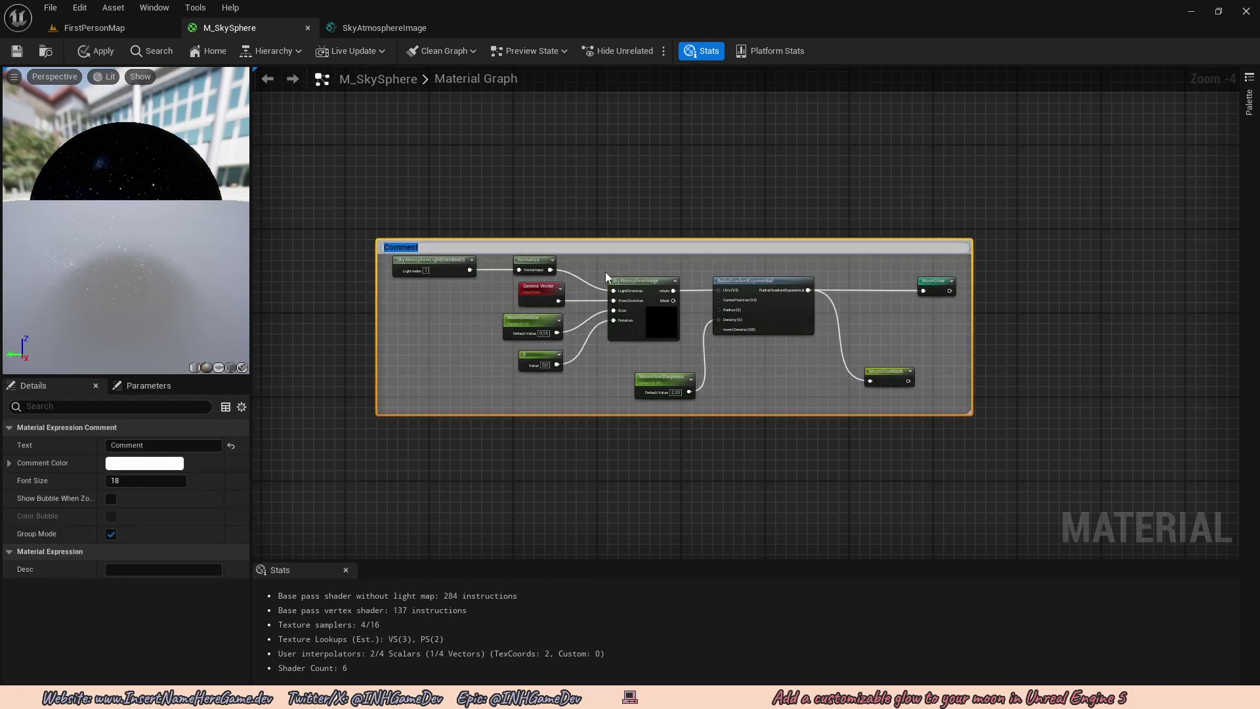
{"action": "key", "text": "BackSpace"}
{"action": "type", "text": "Moon Glow"}
{"action": "key", "text": "Return"}
Align SkyAtmosphereImage, RadialGradientExponential and MoonGlow in a row with Normalize, move MoonGlowMask and MoonGlowSharpness up, and apply the material
{"action": "scroll", "coordinate": [578, 322], "scroll_direction": "up", "scroll_amount": 2}
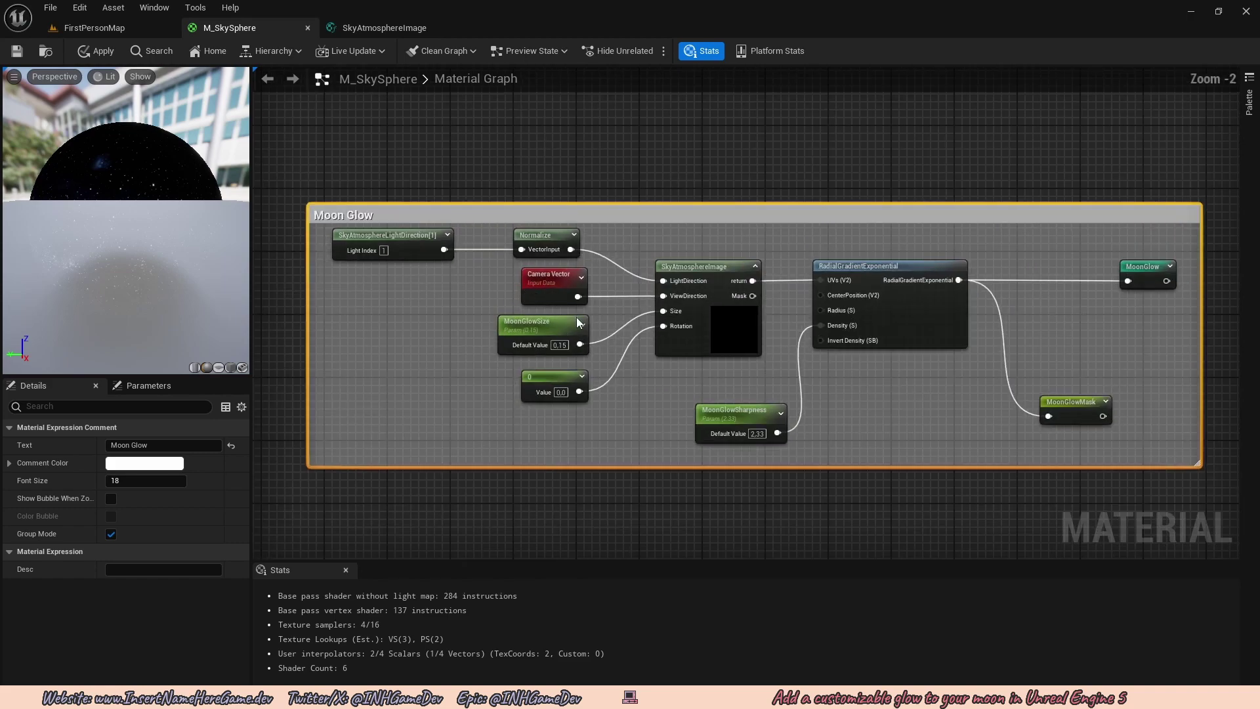
{"action": "scroll", "coordinate": [578, 322], "scroll_direction": "up", "scroll_amount": 2}
{"action": "left_click_drag", "start_coordinate": [696, 273], "coordinate": [695, 234]}
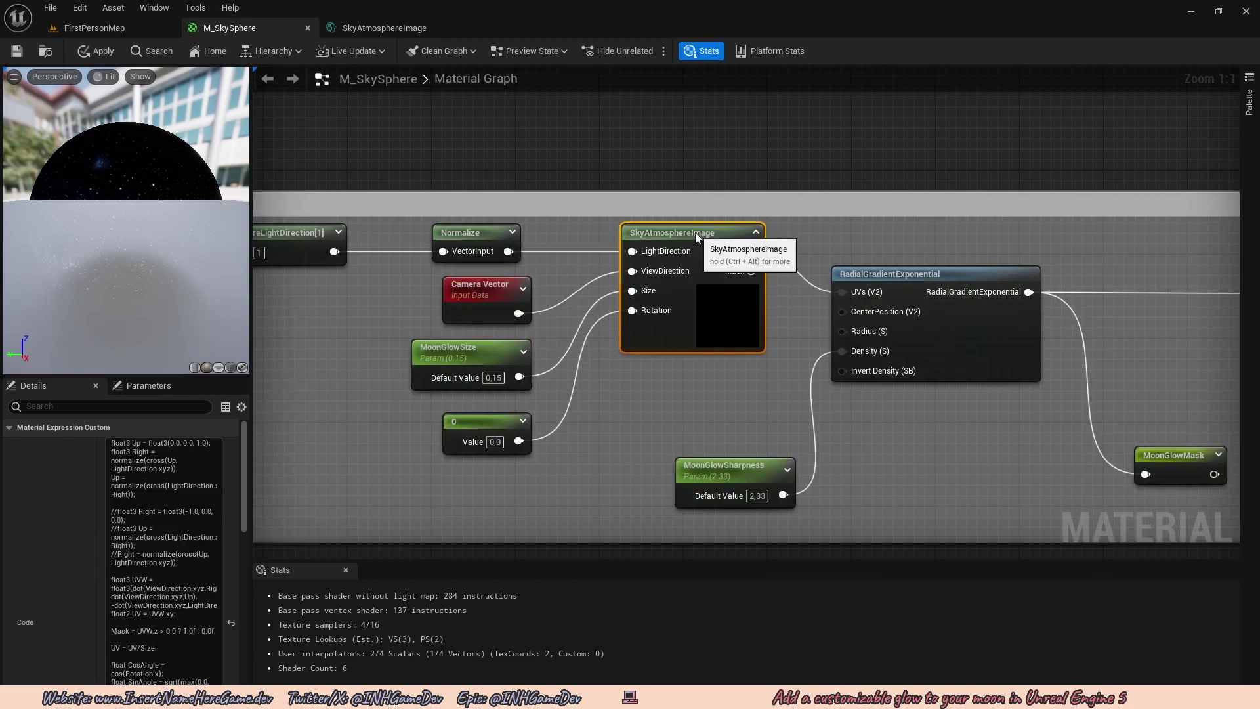
{"action": "scroll", "coordinate": [805, 276], "scroll_direction": "down", "scroll_amount": 1}
{"action": "right_click_drag", "start_coordinate": [801, 276], "coordinate": [517, 286]}
{"action": "left_click_drag", "start_coordinate": [942, 479], "coordinate": [652, 285]}
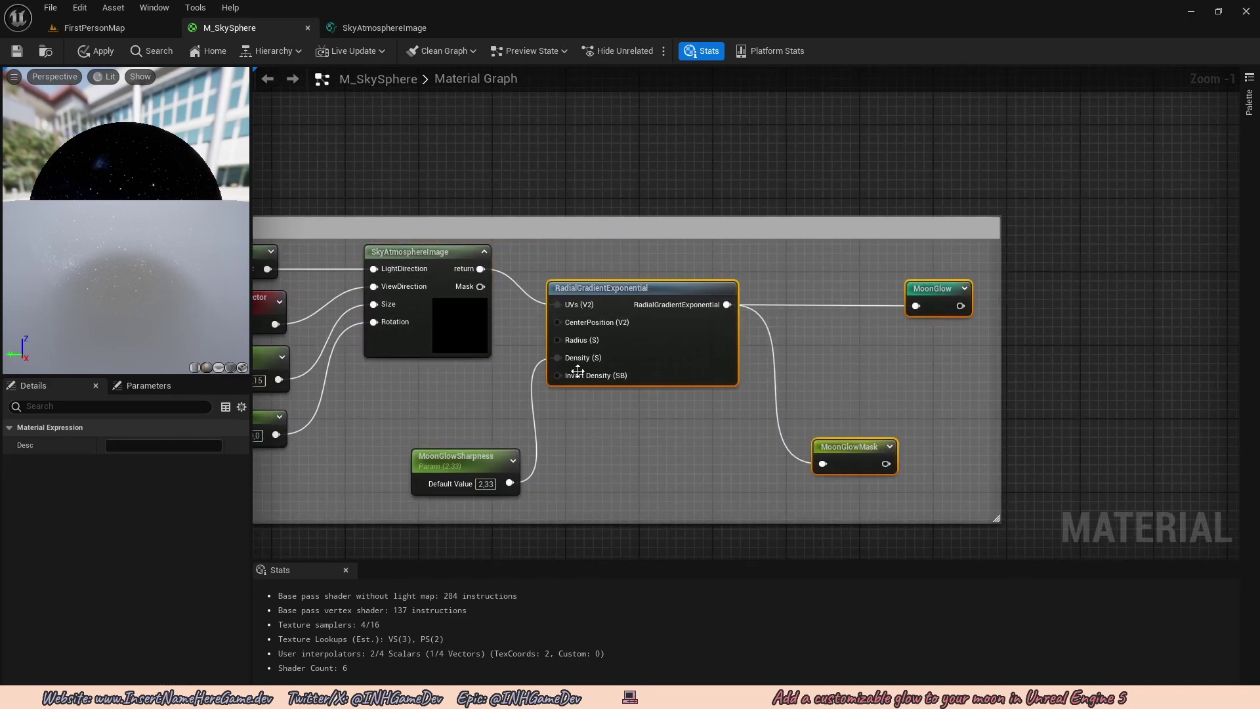
{"action": "left_click", "coordinate": [490, 472], "text": "shift"}
{"action": "left_click_drag", "start_coordinate": [490, 471], "coordinate": [490, 431]}
{"action": "left_click_drag", "start_coordinate": [616, 259], "coordinate": [609, 254]}
{"action": "left_click", "coordinate": [680, 386]}
{"action": "scroll", "coordinate": [680, 386], "scroll_direction": "down", "scroll_amount": 3}
{"action": "right_click_drag", "start_coordinate": [680, 386], "coordinate": [725, 343]}
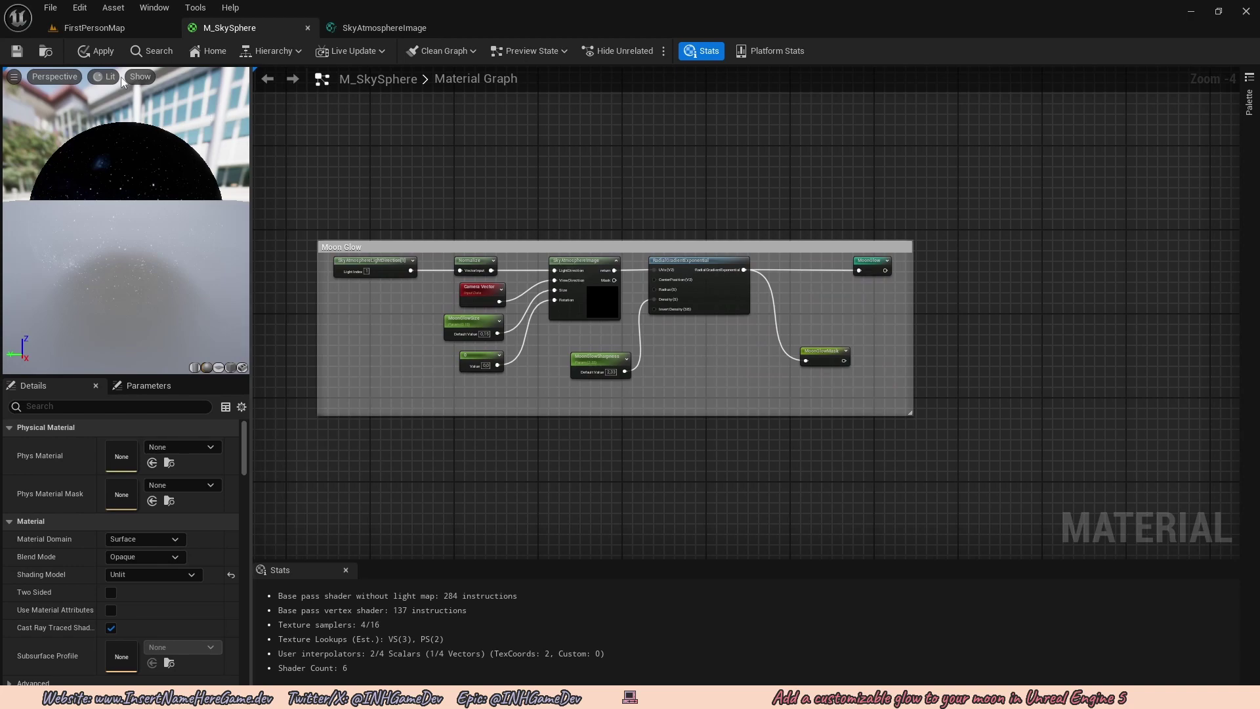
{"action": "left_click", "coordinate": [98, 51]}
Open the MI_SkySphere material instance in a floating window over the FirstPersonMap level, beside the moon
{"action": "left_click", "coordinate": [95, 29]}
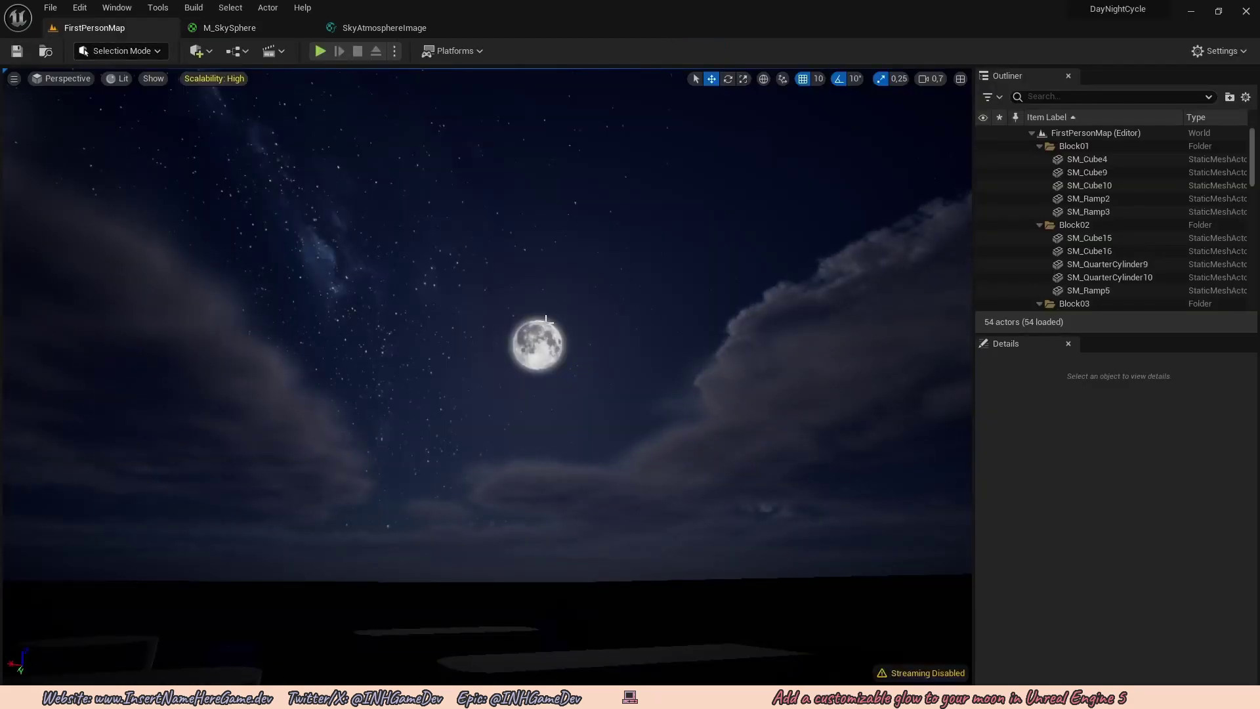
{"action": "key", "text": "ctrl+space"}
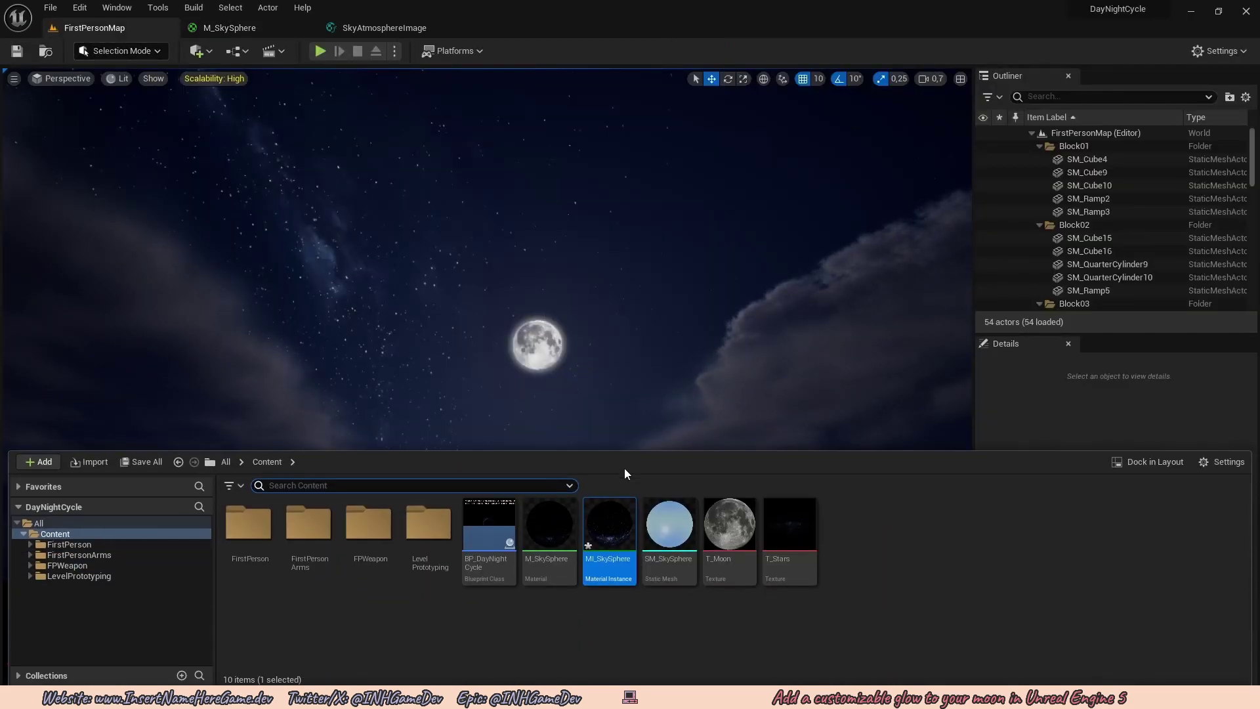
{"action": "left_click", "coordinate": [603, 530]}
{"action": "double_click", "coordinate": [603, 530]}
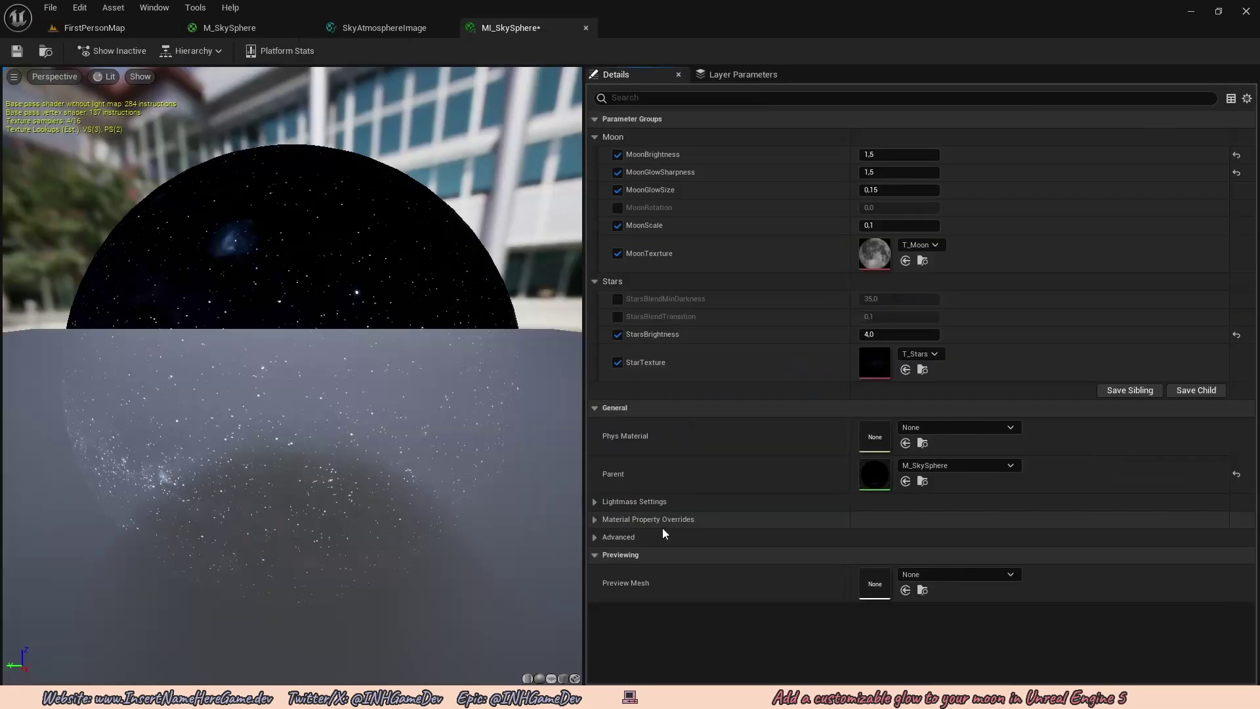
{"action": "left_click_drag", "start_coordinate": [512, 27], "coordinate": [849, 455]}
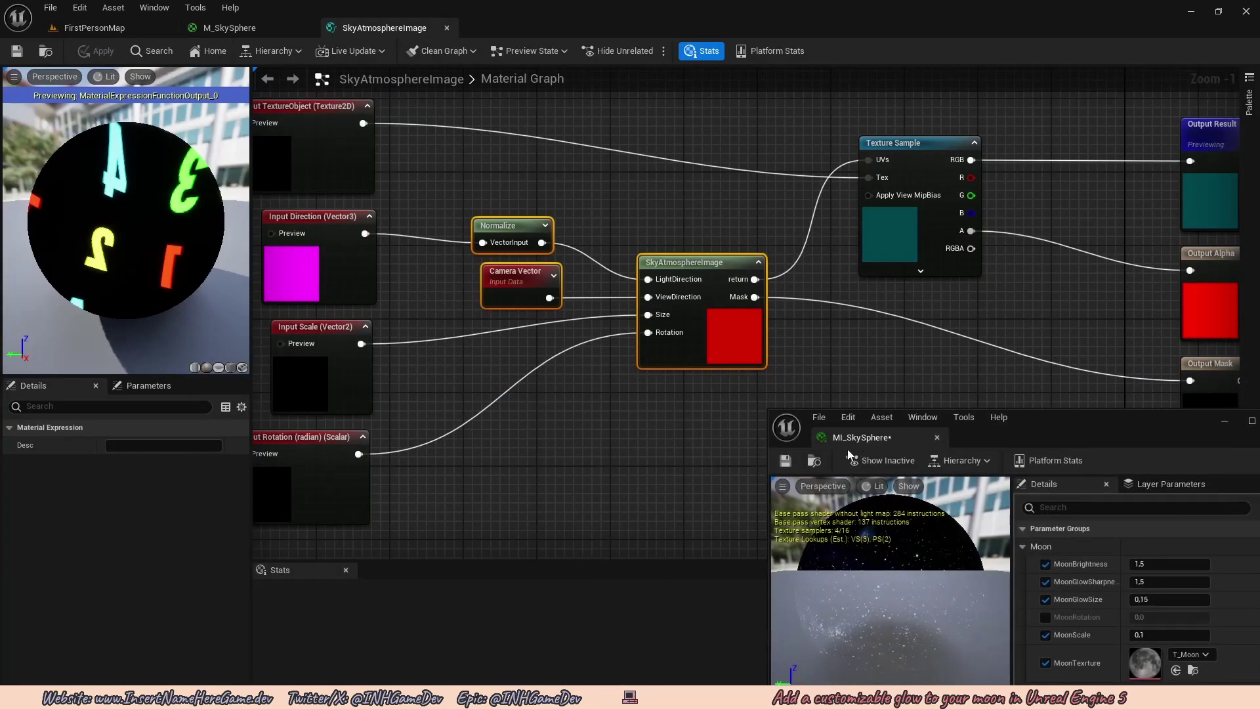
{"action": "left_click", "coordinate": [95, 28]}
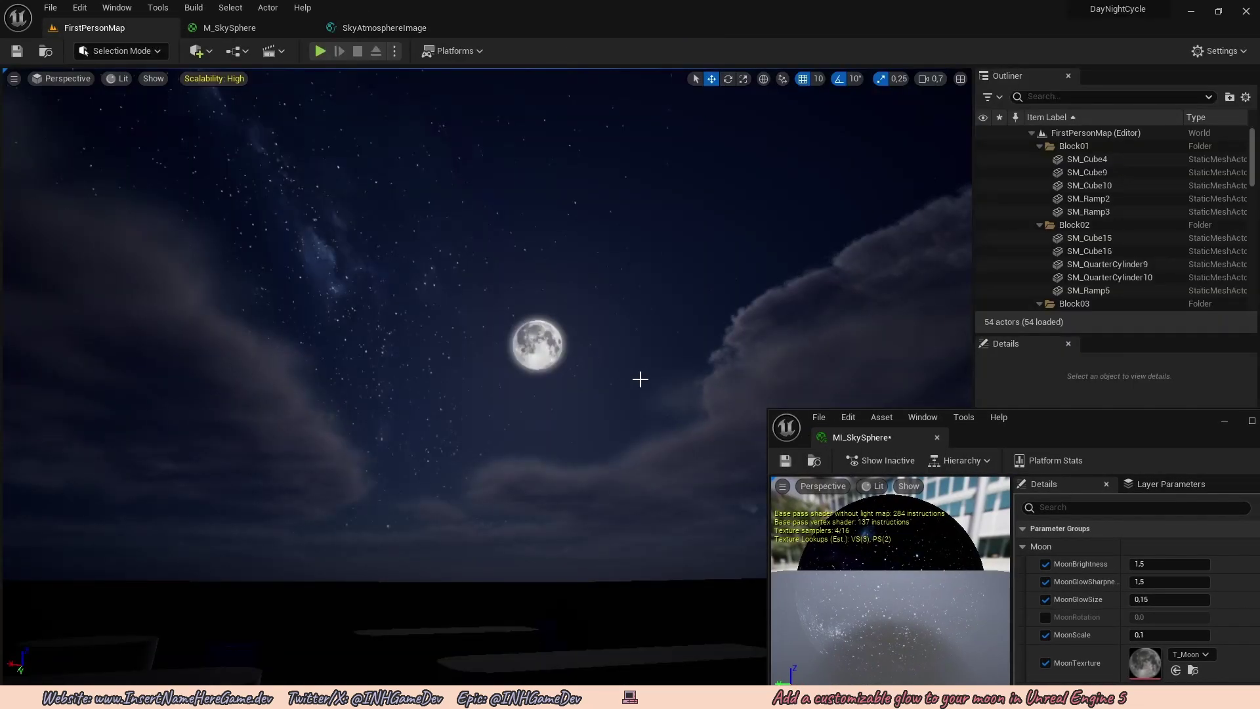
{"action": "left_click_drag", "start_coordinate": [998, 421], "coordinate": [839, 325]}
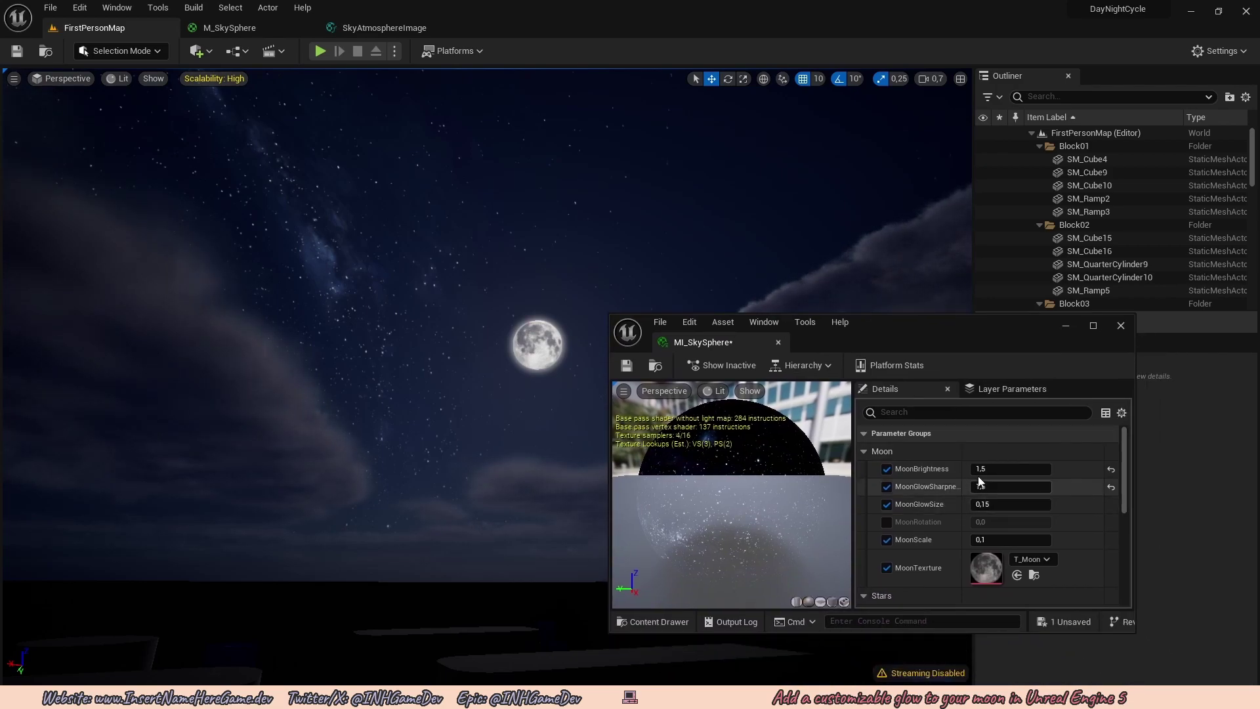
Set MoonBrightness to 1,5 in the MI_SkySphere material instance and close its window
{"action": "left_click_drag", "start_coordinate": [1005, 469], "coordinate": [1055, 475]}
{"action": "type", "text": "1,5"}
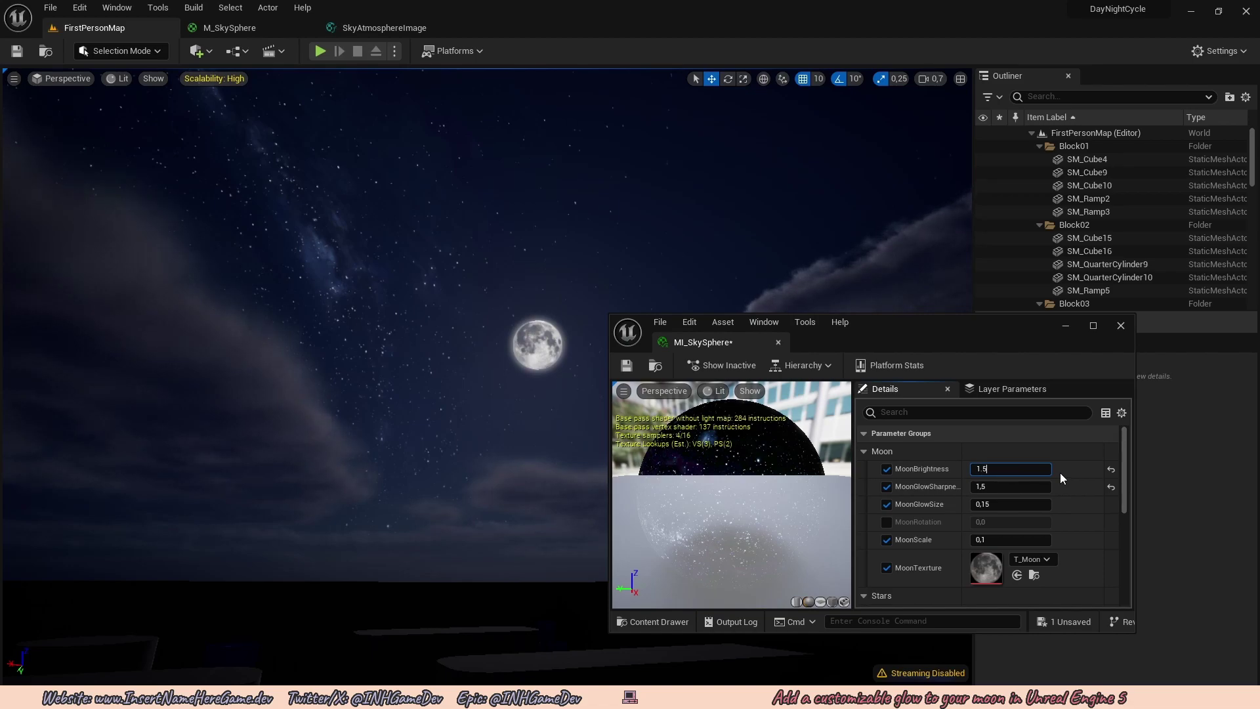
{"action": "key", "text": "Return"}
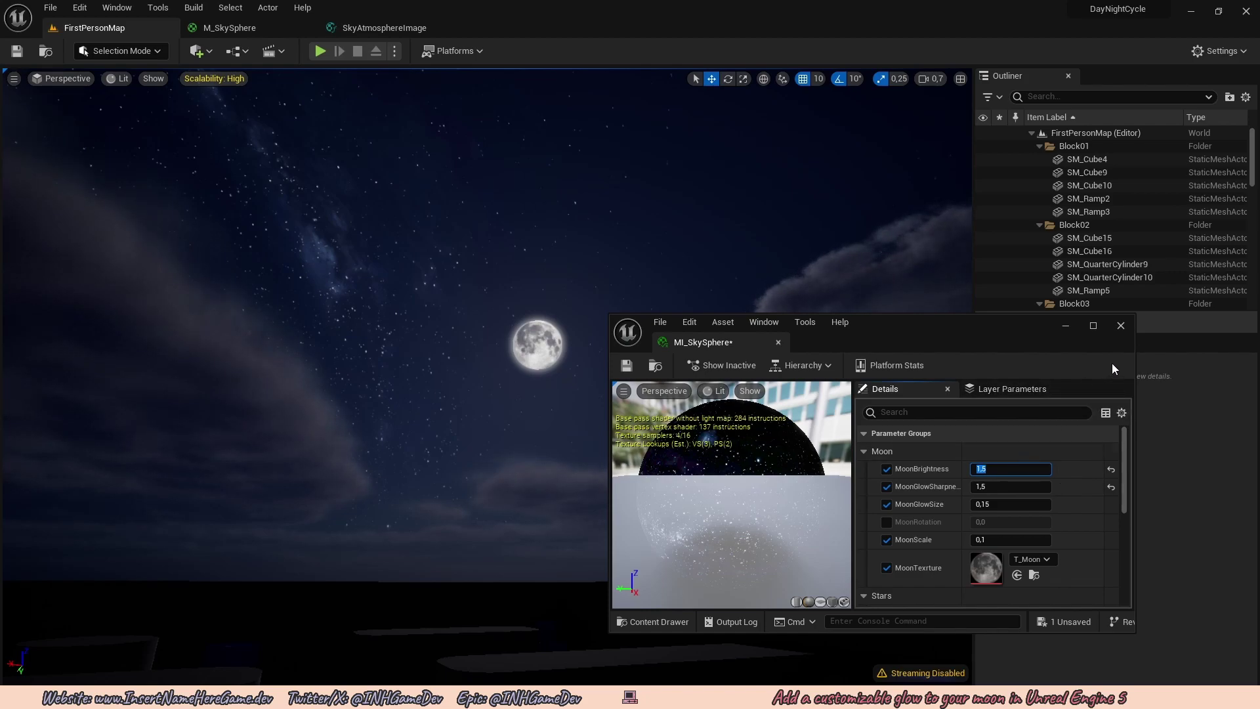
{"action": "left_click", "coordinate": [1121, 327]}
Switch to M_SkySphere and examine the Moon group's nodes, from MoonTexture through to the MoonBrightness multiplication feeding Moon
{"action": "left_click", "coordinate": [248, 29]}
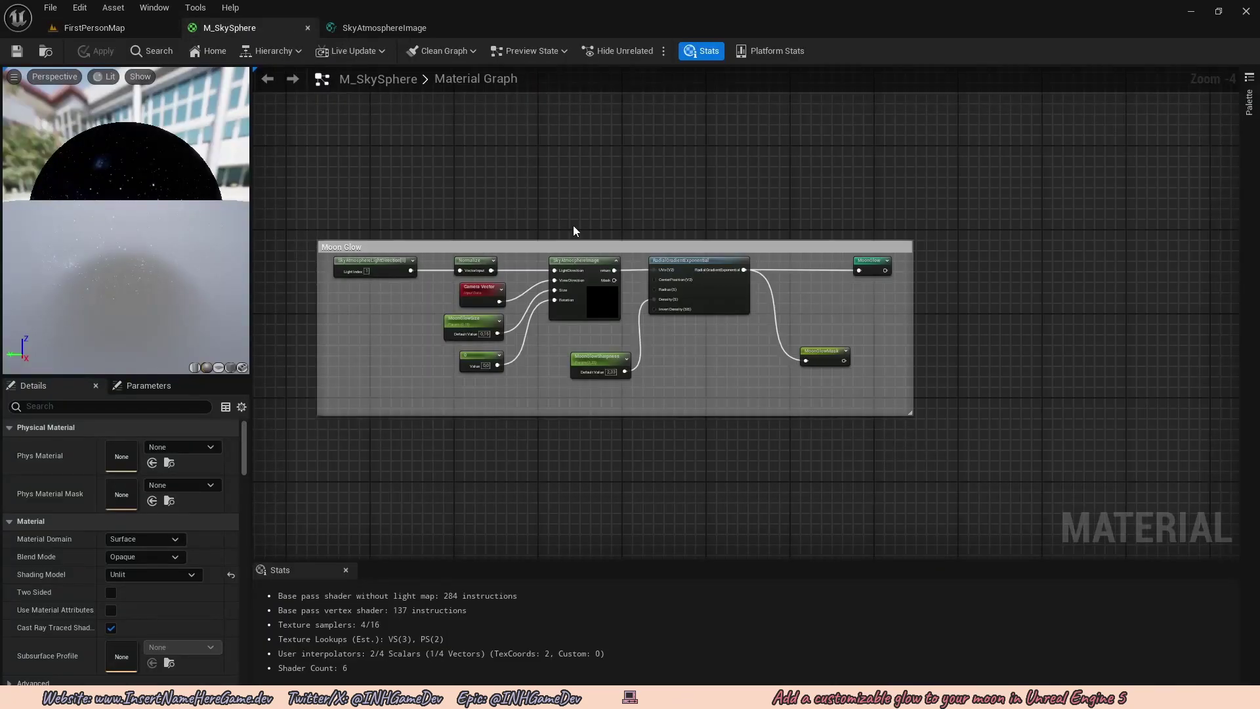
{"action": "scroll", "coordinate": [581, 311], "scroll_direction": "down", "scroll_amount": 3}
{"action": "right_click_drag", "start_coordinate": [572, 235], "coordinate": [533, 495]}
{"action": "scroll", "coordinate": [608, 312], "scroll_direction": "up", "scroll_amount": 3}
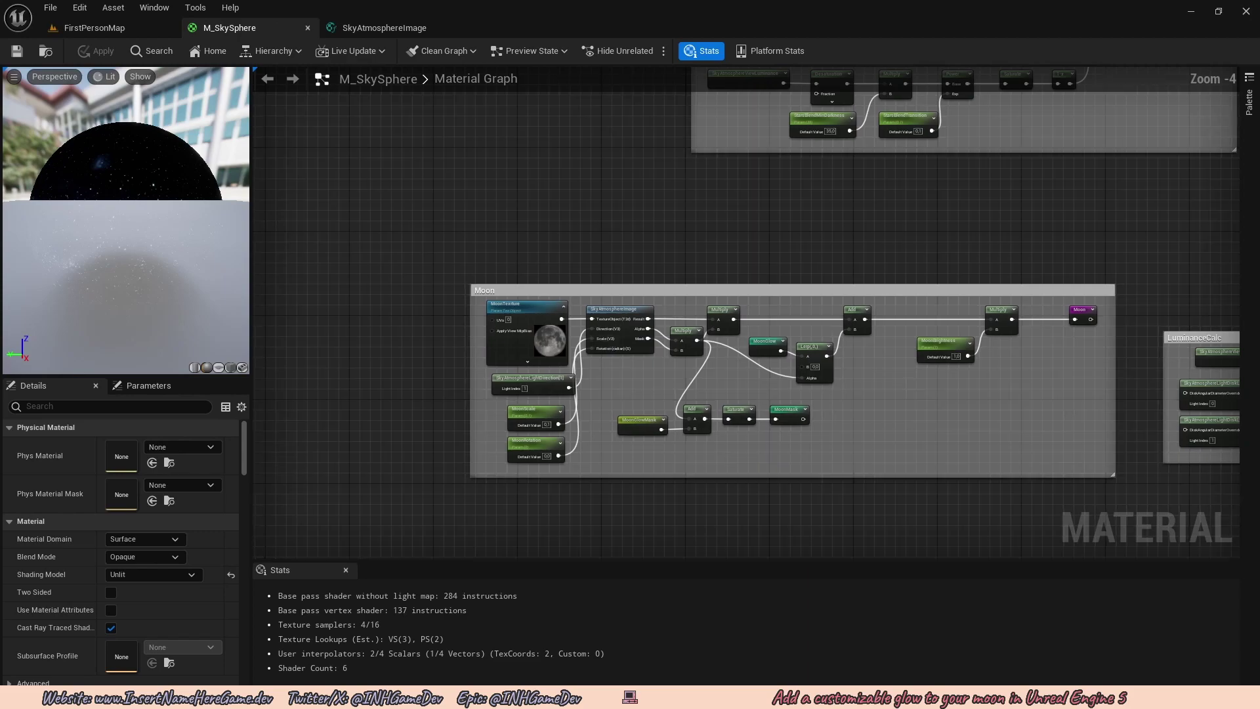
{"action": "right_click_drag", "start_coordinate": [700, 345], "coordinate": [656, 321]}
{"action": "scroll", "coordinate": [656, 321], "scroll_direction": "up", "scroll_amount": 4}
{"action": "scroll", "coordinate": [492, 312], "scroll_direction": "down", "scroll_amount": 1}
{"action": "right_click_drag", "start_coordinate": [739, 323], "coordinate": [295, 328]}
{"action": "scroll", "coordinate": [674, 345], "scroll_direction": "up", "scroll_amount": 1}
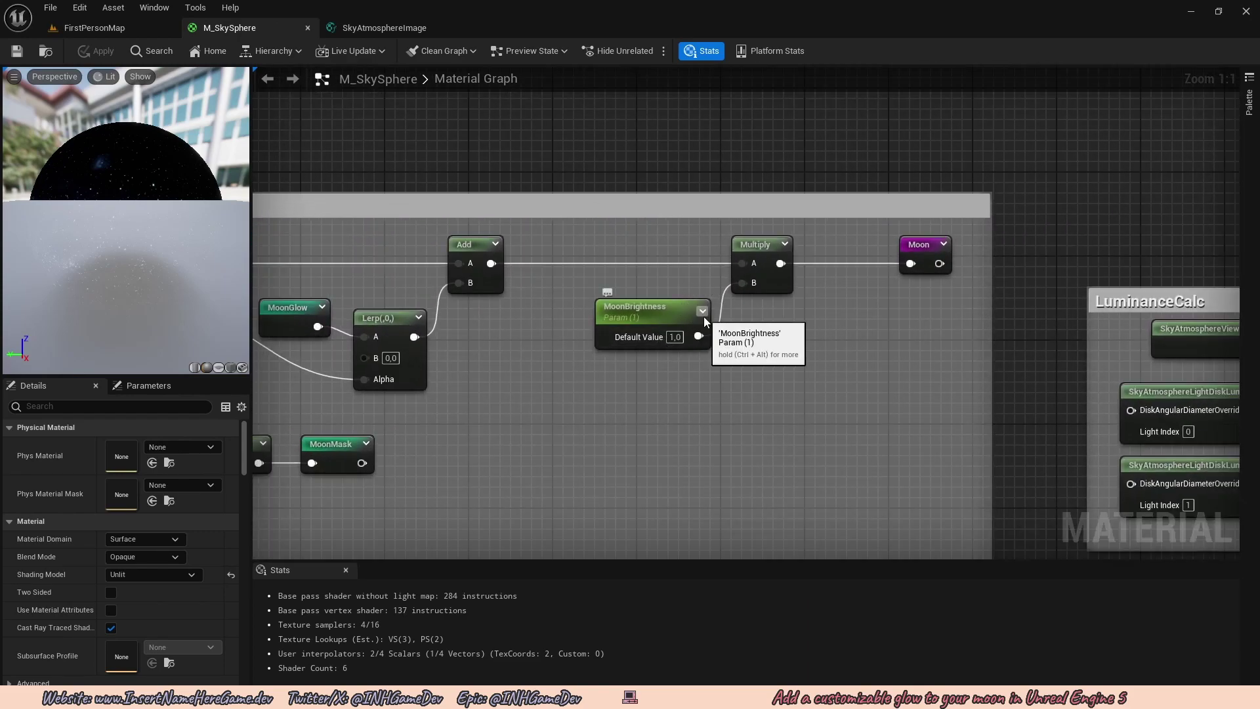
{"action": "scroll", "coordinate": [703, 316], "scroll_direction": "down", "scroll_amount": 2}
{"action": "right_click_drag", "start_coordinate": [704, 316], "coordinate": [797, 248]}
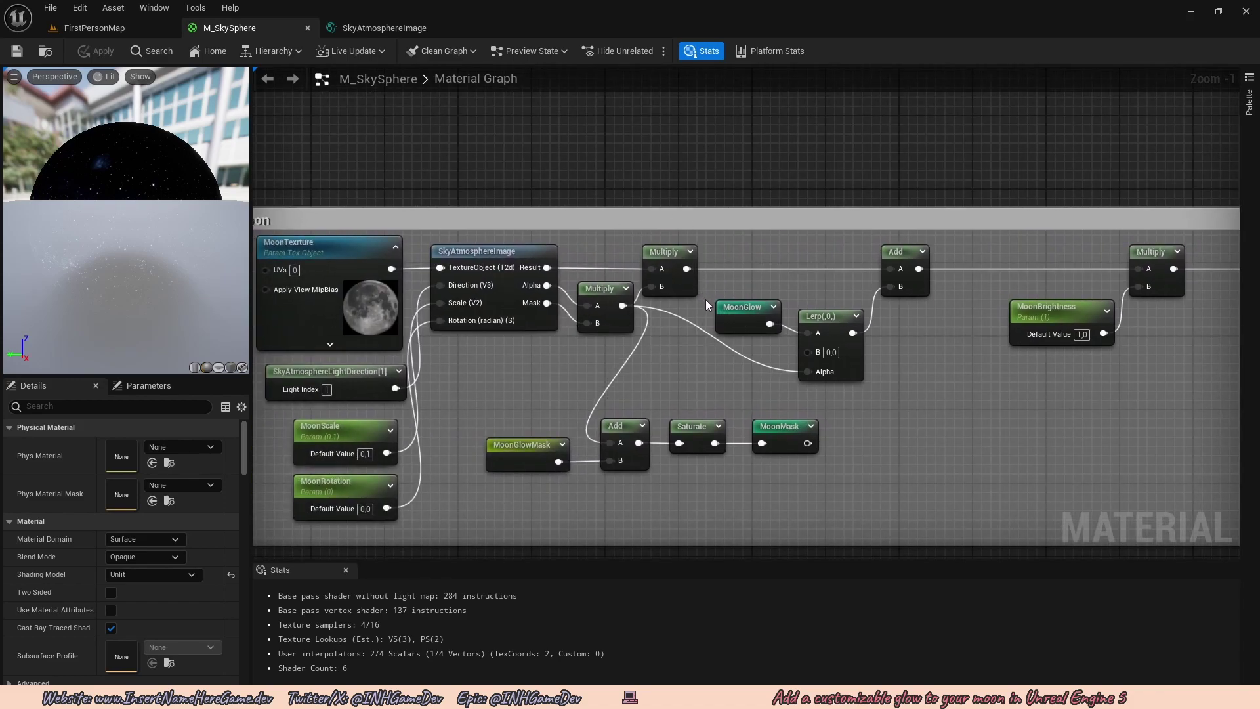
{"action": "right_click_drag", "start_coordinate": [750, 294], "coordinate": [744, 257]}
{"action": "scroll", "coordinate": [707, 273], "scroll_direction": "down", "scroll_amount": 2}
{"action": "right_click_drag", "start_coordinate": [530, 268], "coordinate": [582, 287]}
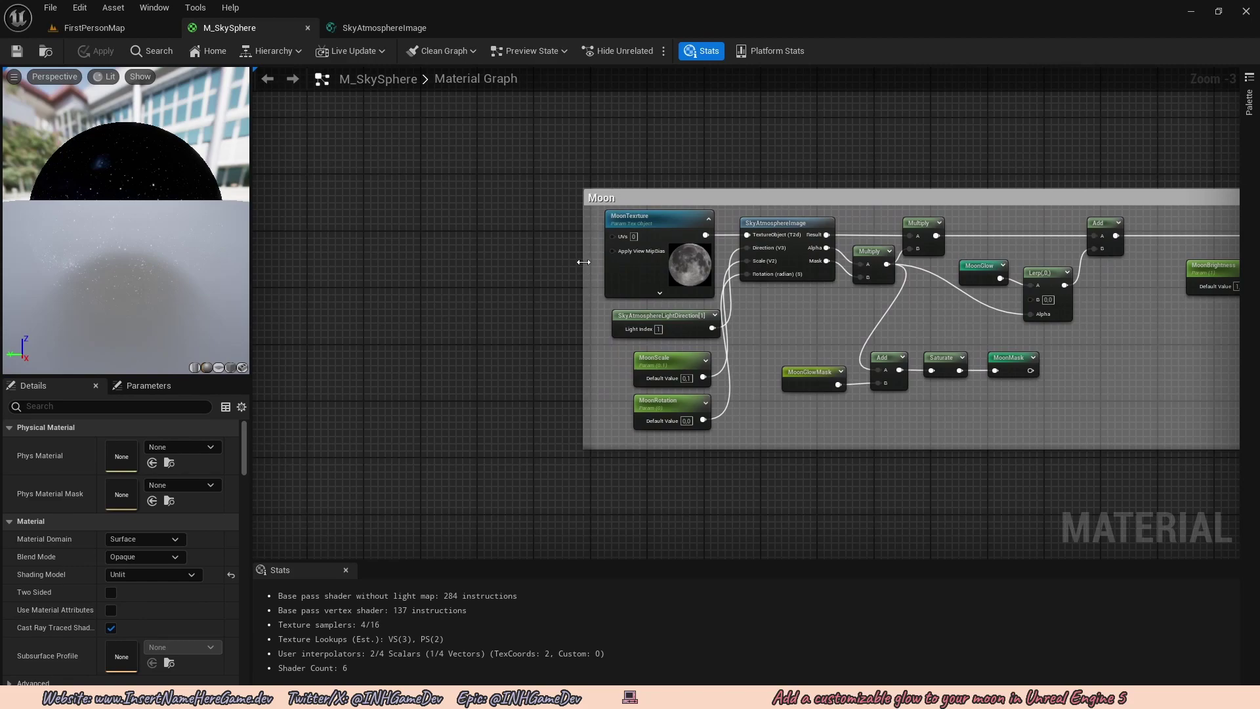
Extend the Moon comment box to the left and shift SkyAtmosphereImage with its texture, direction, scale and rotation nodes into the new space
{"action": "left_click_drag", "start_coordinate": [581, 262], "coordinate": [255, 274]}
{"action": "right_click_drag", "start_coordinate": [365, 273], "coordinate": [504, 253]}
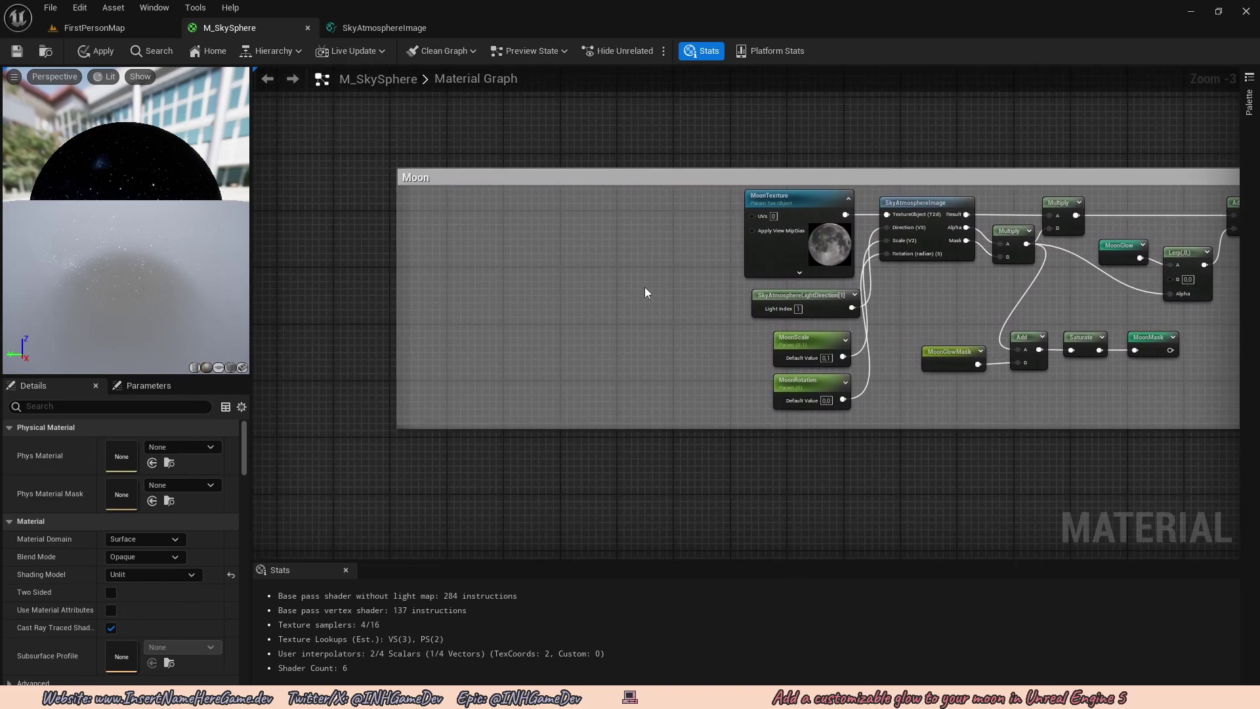
{"action": "right_click_drag", "start_coordinate": [792, 291], "coordinate": [740, 279]}
{"action": "left_click_drag", "start_coordinate": [858, 395], "coordinate": [749, 247]}
{"action": "left_click_drag", "start_coordinate": [750, 222], "coordinate": [748, 222]}
{"action": "left_click_drag", "start_coordinate": [878, 189], "coordinate": [546, 191]}
{"action": "left_click", "coordinate": [798, 246]}
{"action": "scroll", "coordinate": [826, 255], "scroll_direction": "up", "scroll_amount": 3}
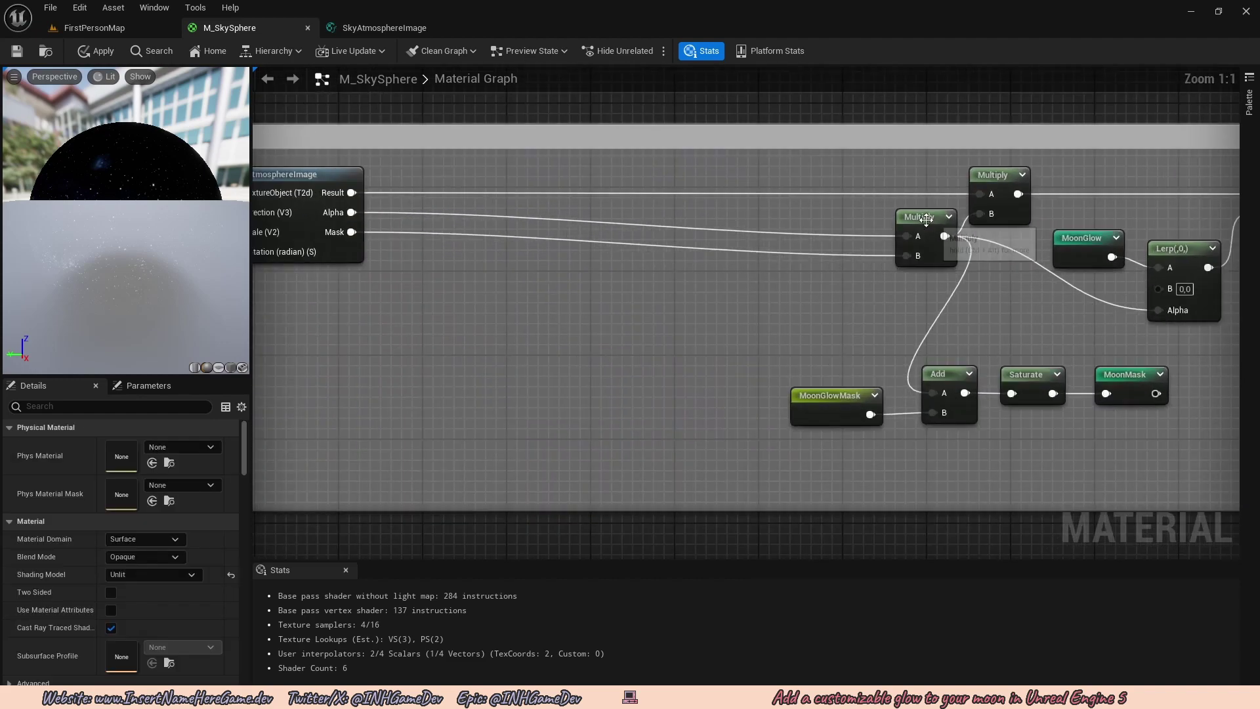
Move the Alpha and Mask Multiply close to SkyAtmosphereImage and add a reroute point above MoonGlowMask on its wire to Add
{"action": "left_click_drag", "start_coordinate": [924, 219], "coordinate": [482, 284]}
{"action": "right_click_drag", "start_coordinate": [755, 363], "coordinate": [658, 319]}
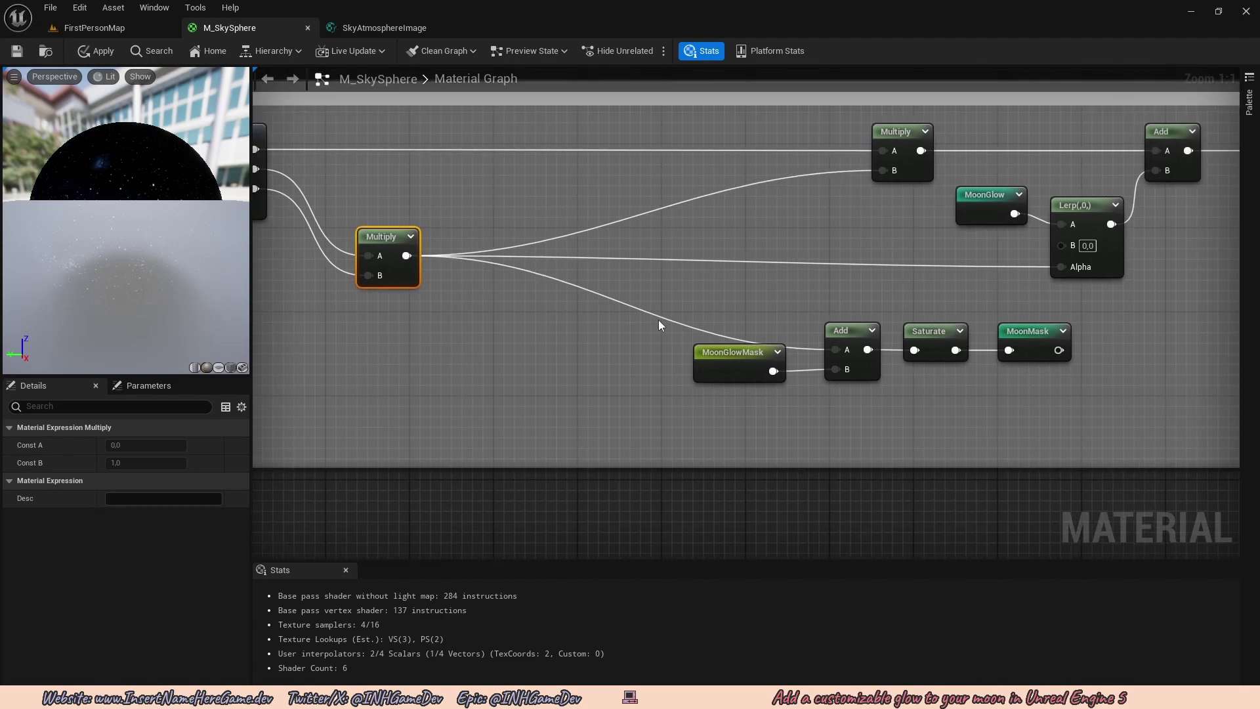
{"action": "double_click", "coordinate": [668, 318]}
{"action": "left_click_drag", "start_coordinate": [676, 319], "coordinate": [781, 337]}
{"action": "right_click_drag", "start_coordinate": [811, 323], "coordinate": [723, 334]}
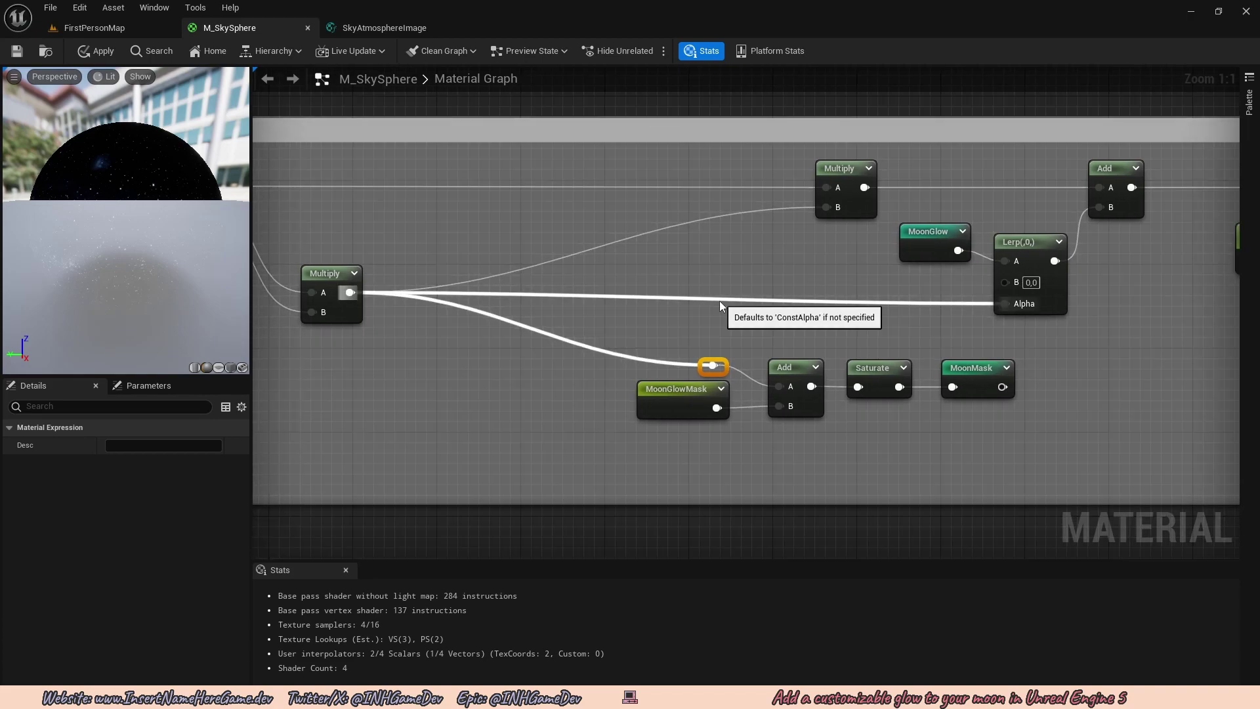
Add a reroute point on the wire to the Lerp's Alpha and feed the upper Multiply's B input from it
{"action": "double_click", "coordinate": [720, 302]}
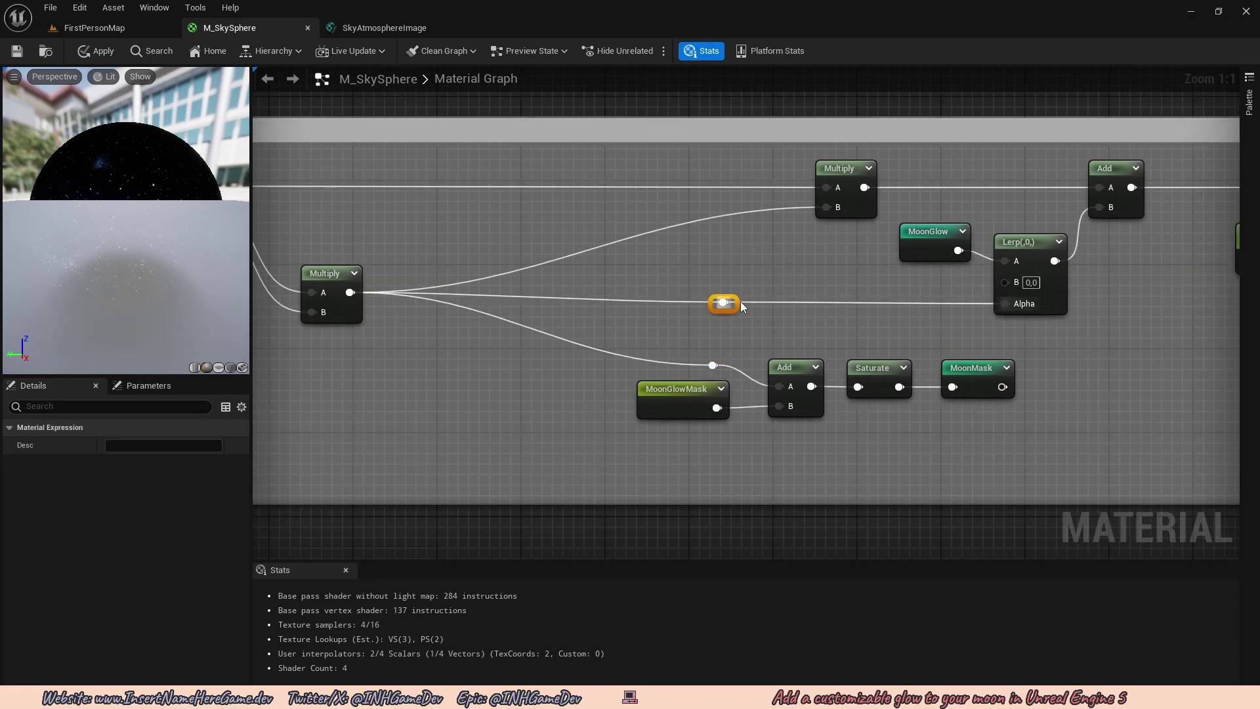
{"action": "right_click_drag", "start_coordinate": [771, 308], "coordinate": [714, 312]}
{"action": "left_click", "coordinate": [721, 290]}
{"action": "left_click_drag", "start_coordinate": [668, 307], "coordinate": [769, 212]}
{"action": "mouse_move", "coordinate": [759, 257]}
{"action": "right_mouse_down"}
{"action": "mouse_move", "coordinate": [757, 247]}
{"action": "mouse_move", "coordinate": [599, 259]}
{"action": "mouse_move", "coordinate": [762, 279]}
{"action": "right_mouse_up"}
Cut MoonBrightness and its Multiply from the end of the Moon chain, and connect Add directly to Moon, placed close beside it
{"action": "scroll", "coordinate": [757, 246], "scroll_direction": "down", "scroll_amount": 3}
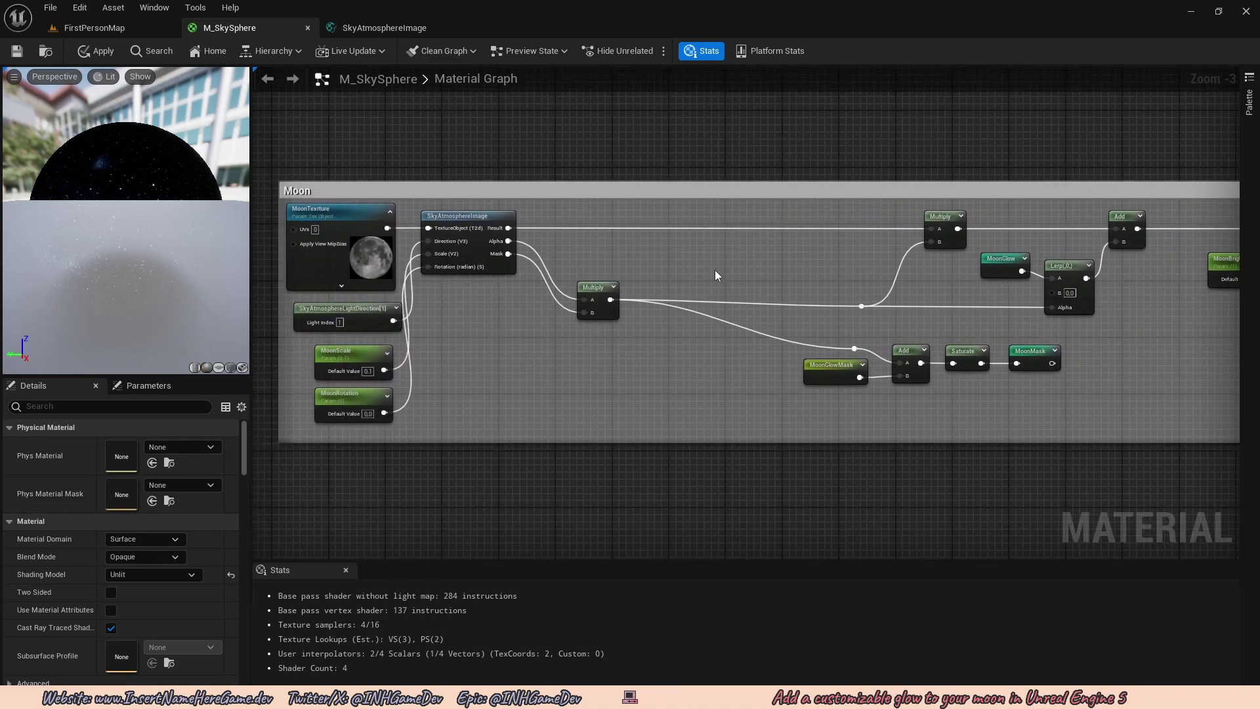
{"action": "scroll", "coordinate": [836, 281], "scroll_direction": "down", "scroll_amount": 1}
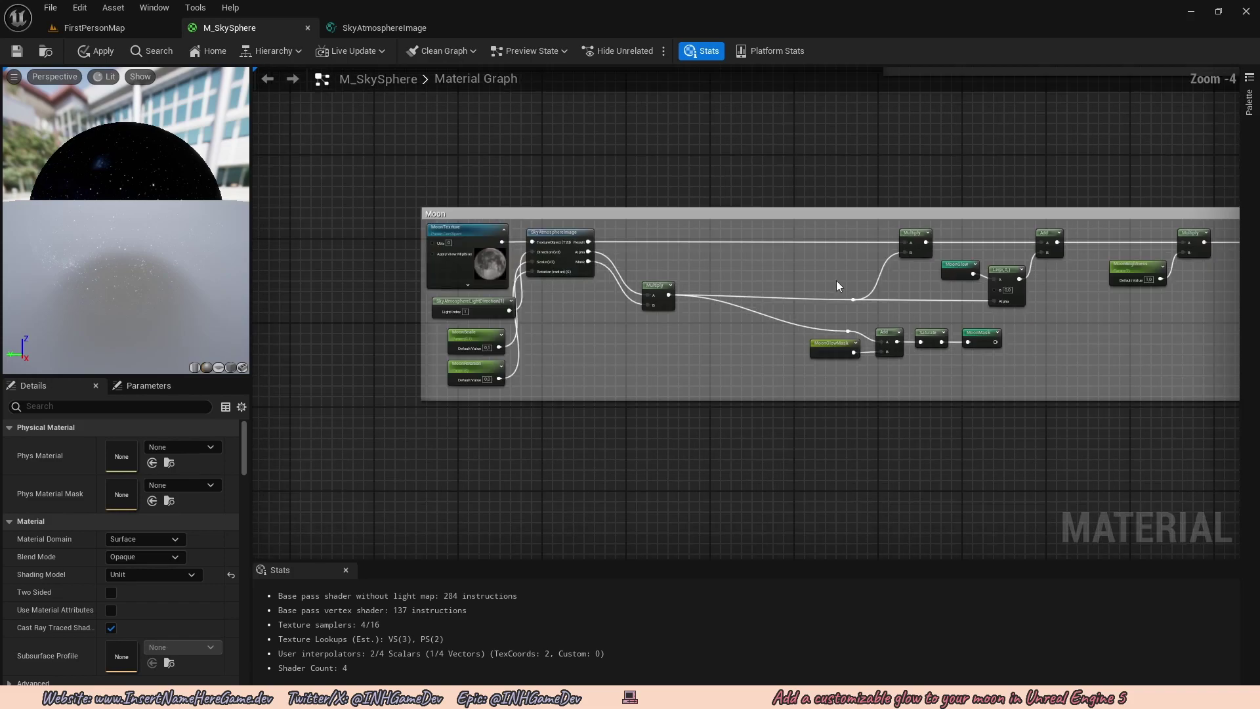
{"action": "right_click_drag", "start_coordinate": [836, 281], "coordinate": [532, 291]}
{"action": "right_click_drag", "start_coordinate": [849, 306], "coordinate": [657, 297]}
{"action": "scroll", "coordinate": [772, 285], "scroll_direction": "up", "scroll_amount": 1}
{"action": "scroll", "coordinate": [772, 285], "scroll_direction": "up", "scroll_amount": 2}
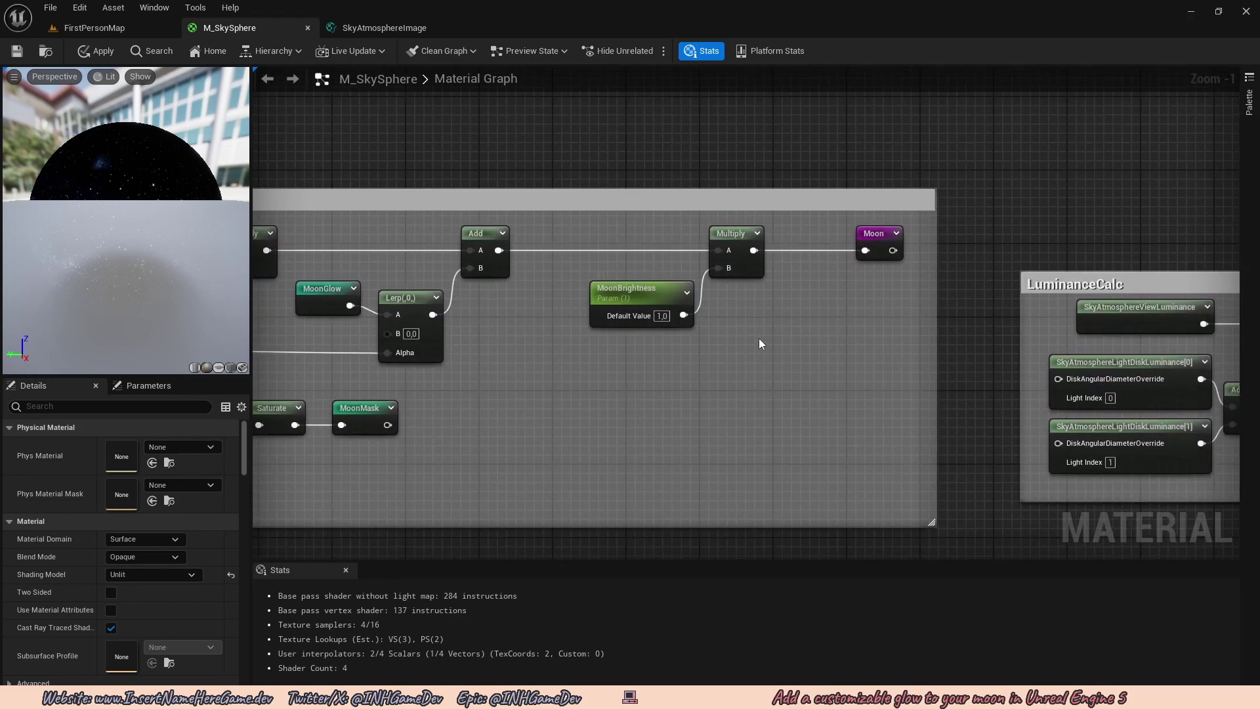
{"action": "left_click_drag", "start_coordinate": [758, 336], "coordinate": [642, 258]}
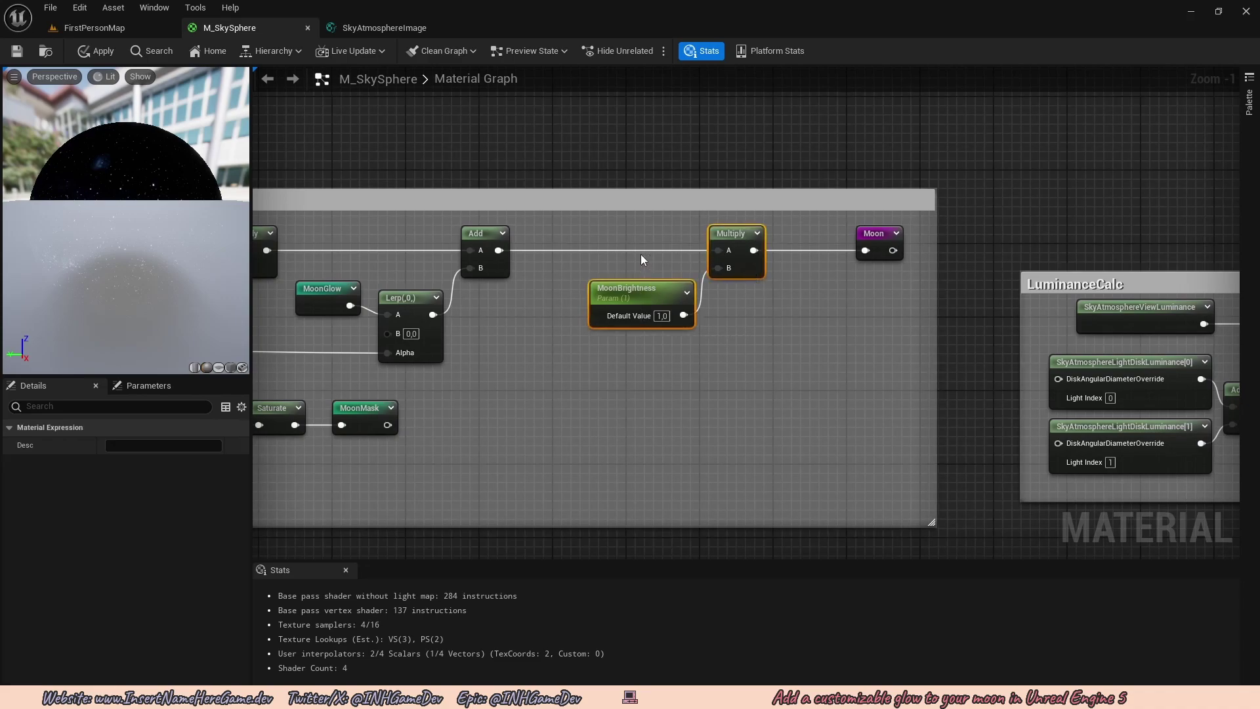
{"action": "key", "text": "Delete"}
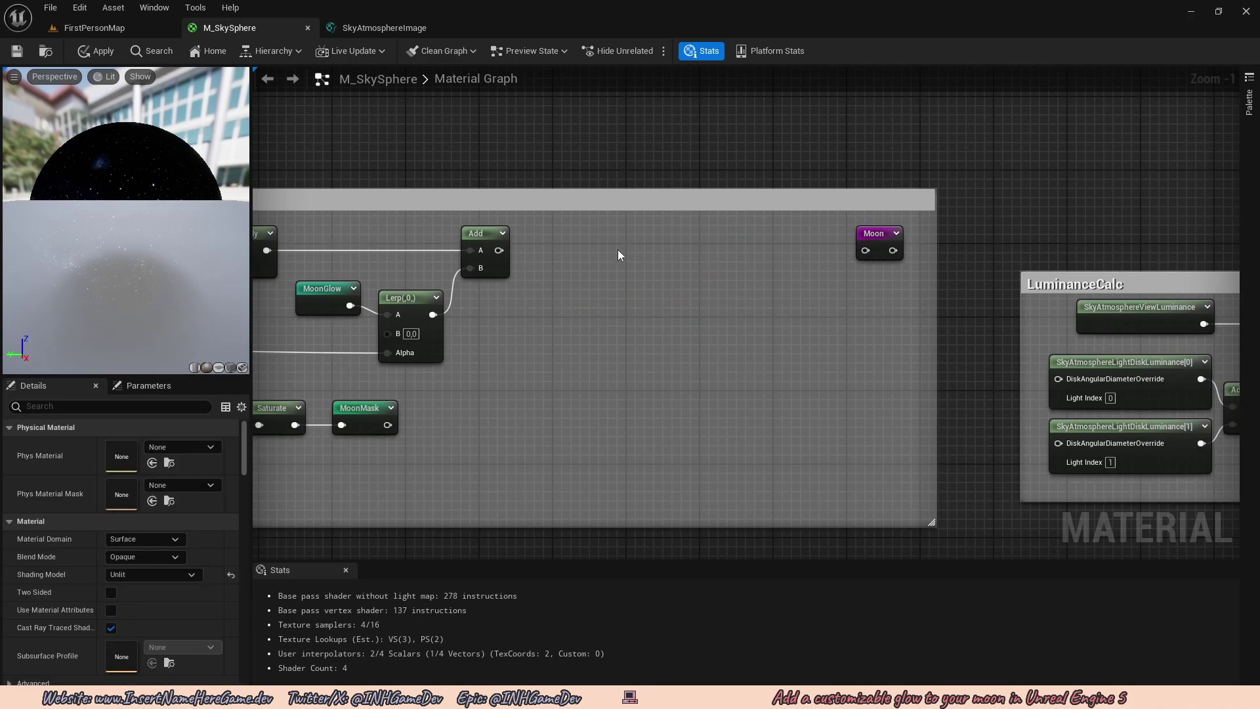
{"action": "left_click_drag", "start_coordinate": [499, 250], "coordinate": [609, 241]}
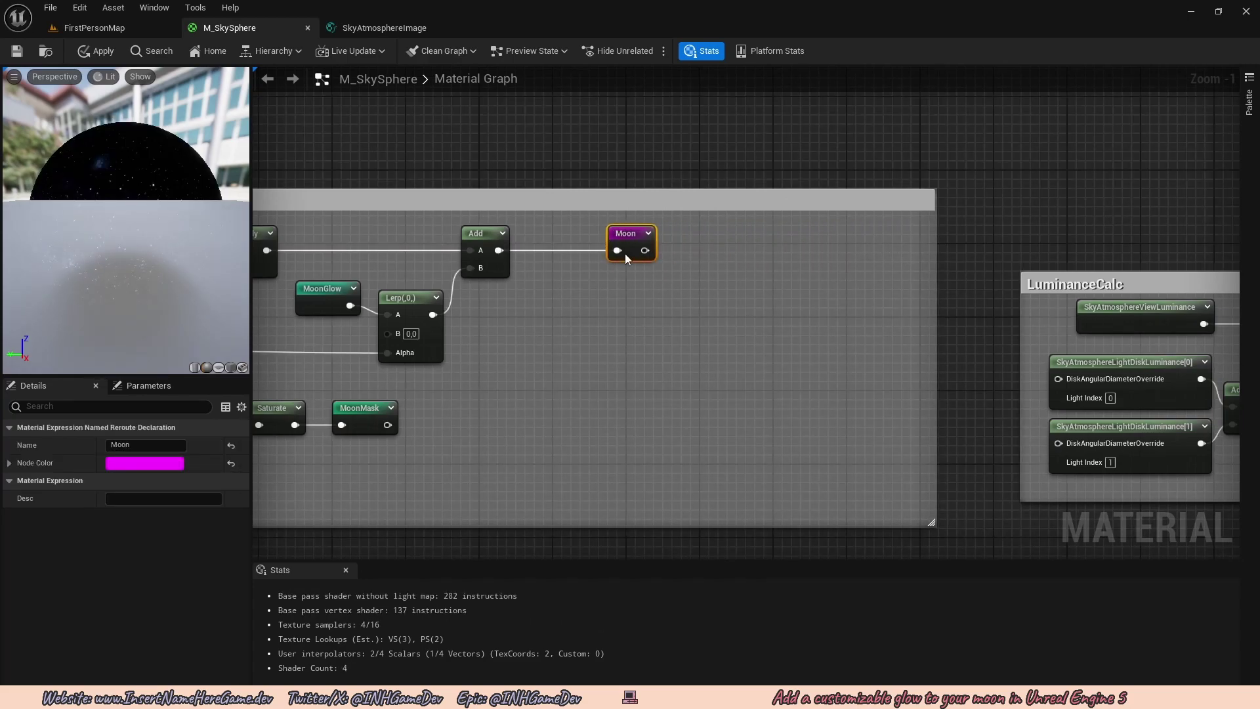
Paste MoonBrightness and its Multiply after SkyAtmosphereImage, wiring them between the Result output and the upper masking Multiply's A input
{"action": "scroll", "coordinate": [789, 269], "scroll_direction": "down", "scroll_amount": 1}
{"action": "right_click_drag", "start_coordinate": [627, 265], "coordinate": [904, 274]}
{"action": "right_click_drag", "start_coordinate": [377, 254], "coordinate": [706, 254]}
{"action": "scroll", "coordinate": [706, 255], "scroll_direction": "up", "scroll_amount": 2}
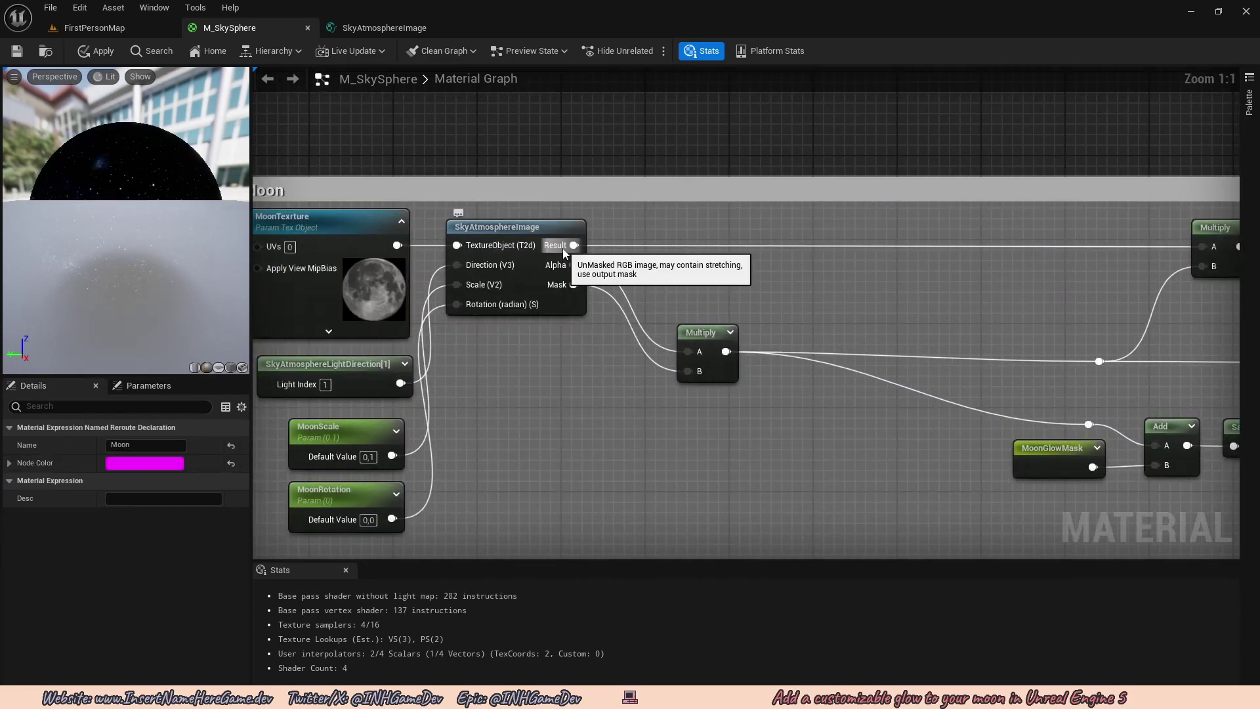
{"action": "left_click_drag", "start_coordinate": [567, 249], "coordinate": [655, 249]}
{"action": "right_click_drag", "start_coordinate": [719, 222], "coordinate": [581, 207]}
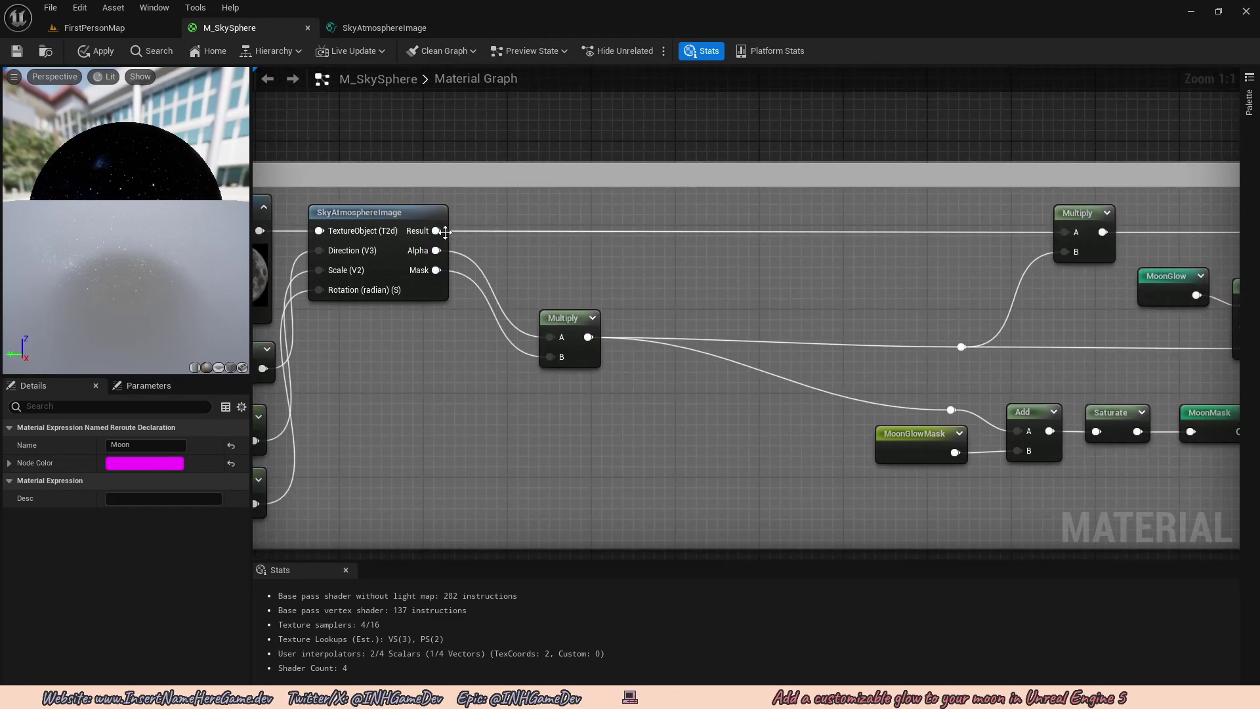
{"action": "left_click_drag", "start_coordinate": [445, 233], "coordinate": [587, 214]}
{"action": "left_click", "coordinate": [628, 224]}
{"action": "right_click_drag", "start_coordinate": [632, 226], "coordinate": [555, 220]}
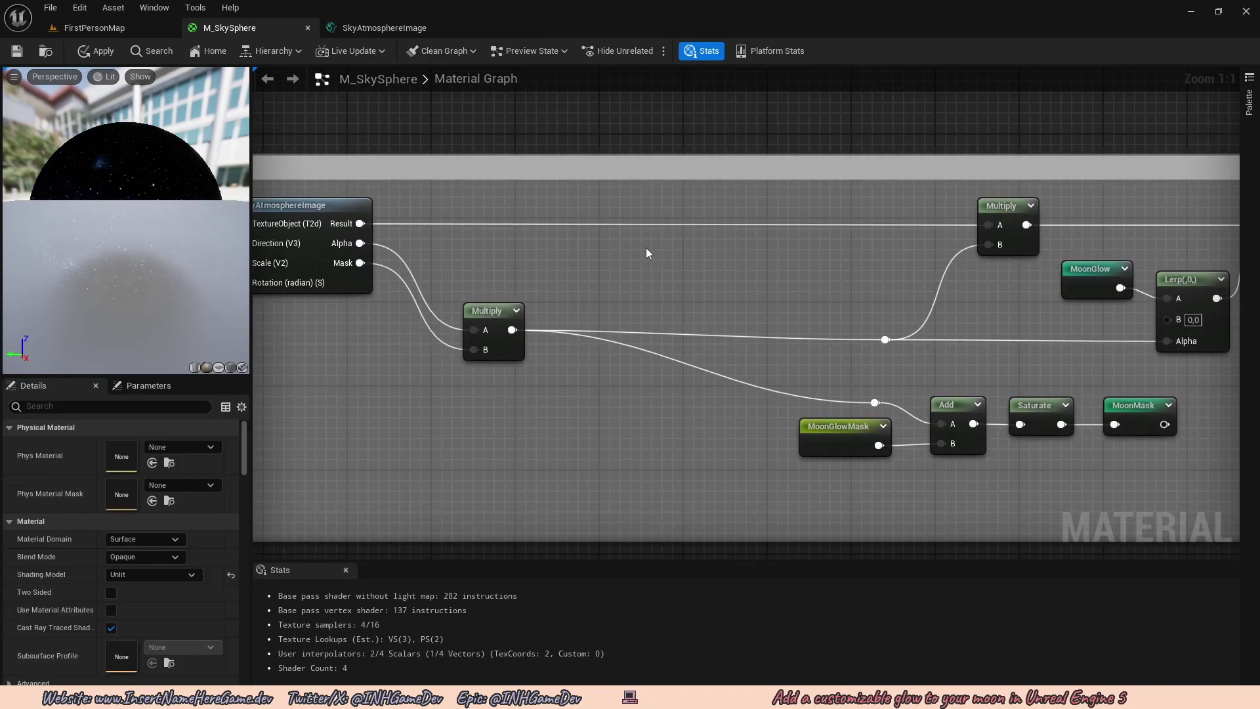
{"action": "key", "text": "ctrl+v"}
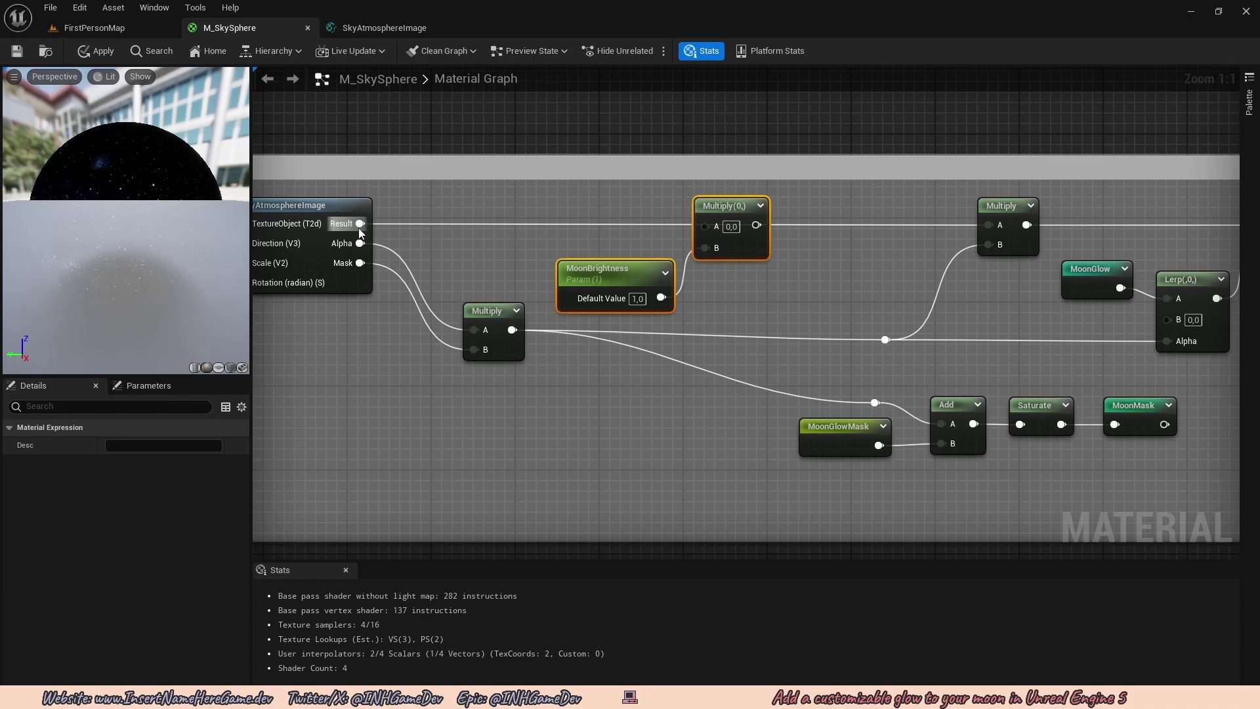
{"action": "left_click_drag", "start_coordinate": [360, 224], "coordinate": [988, 225]}
{"action": "right_click_drag", "start_coordinate": [885, 254], "coordinate": [770, 241]}
{"action": "scroll", "coordinate": [769, 240], "scroll_direction": "down", "scroll_amount": 1}
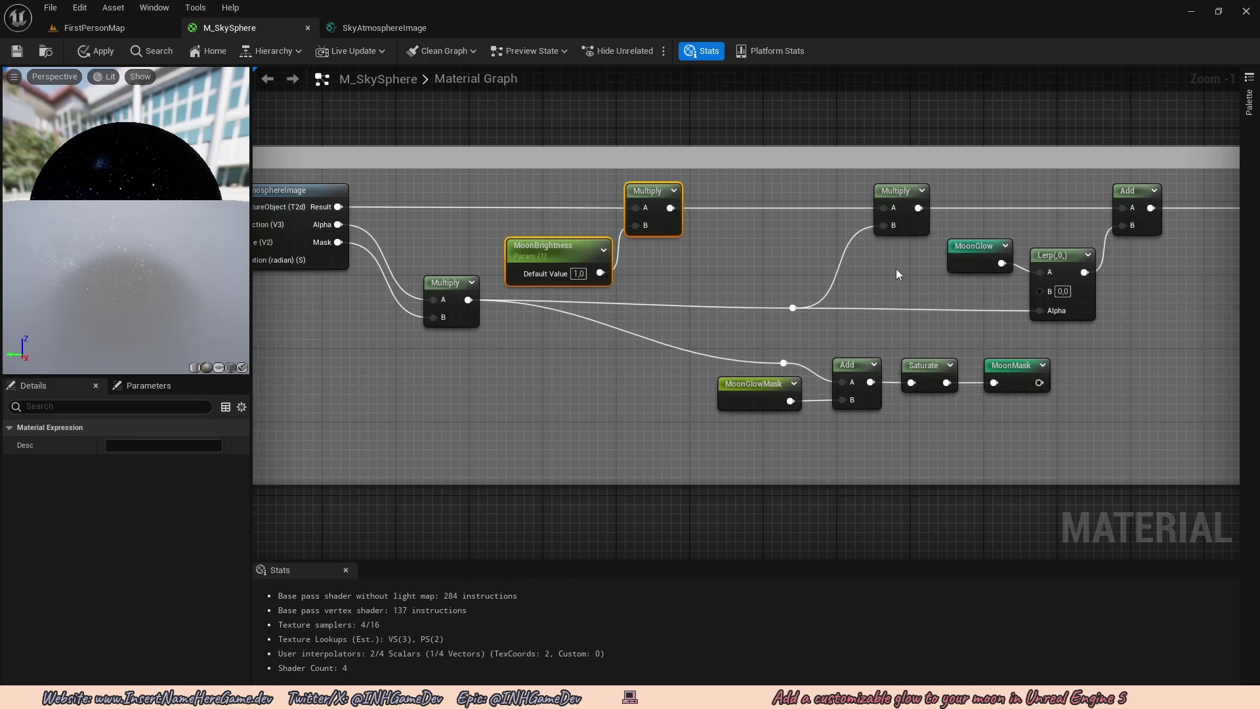
Copy the MoonBrightness parameter and its Multiply node in the Moon group
{"action": "right_click_drag", "start_coordinate": [973, 291], "coordinate": [901, 304]}
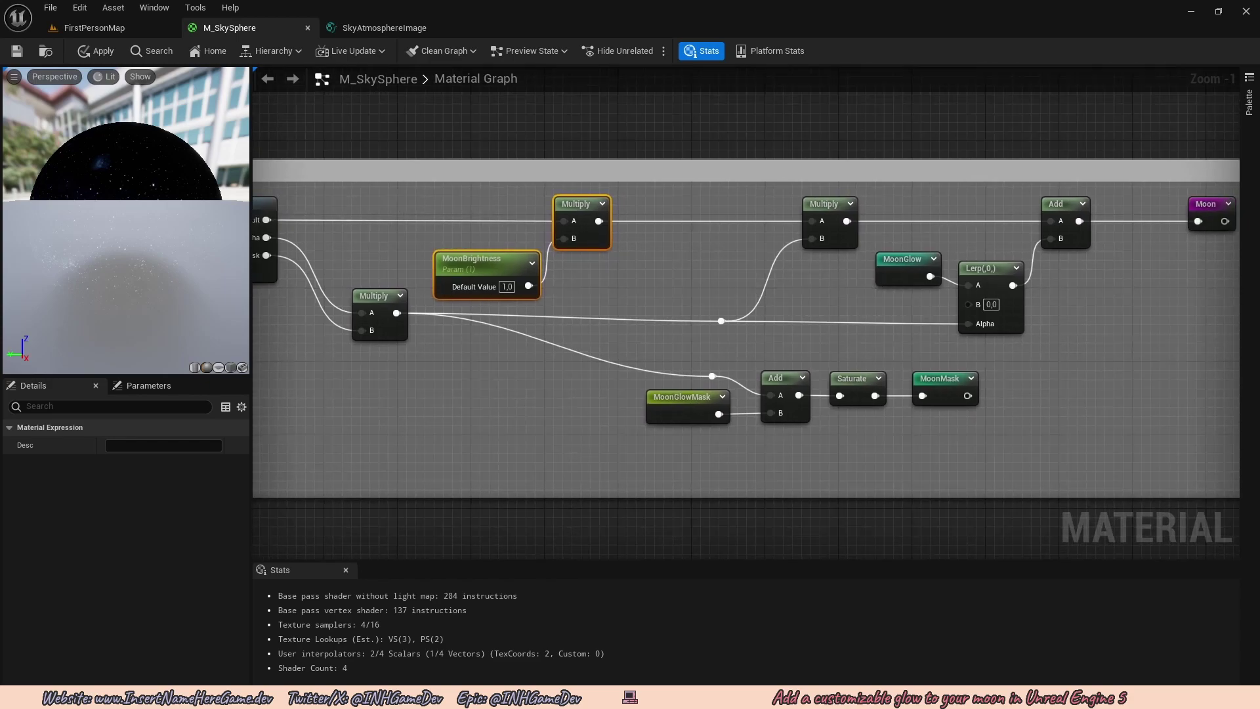
{"action": "right_click_drag", "start_coordinate": [649, 271], "coordinate": [790, 210]}
{"action": "scroll", "coordinate": [730, 265], "scroll_direction": "down", "scroll_amount": 2}
{"action": "right_click_drag", "start_coordinate": [730, 263], "coordinate": [734, 286]}
{"action": "scroll", "coordinate": [707, 245], "scroll_direction": "up", "scroll_amount": 1}
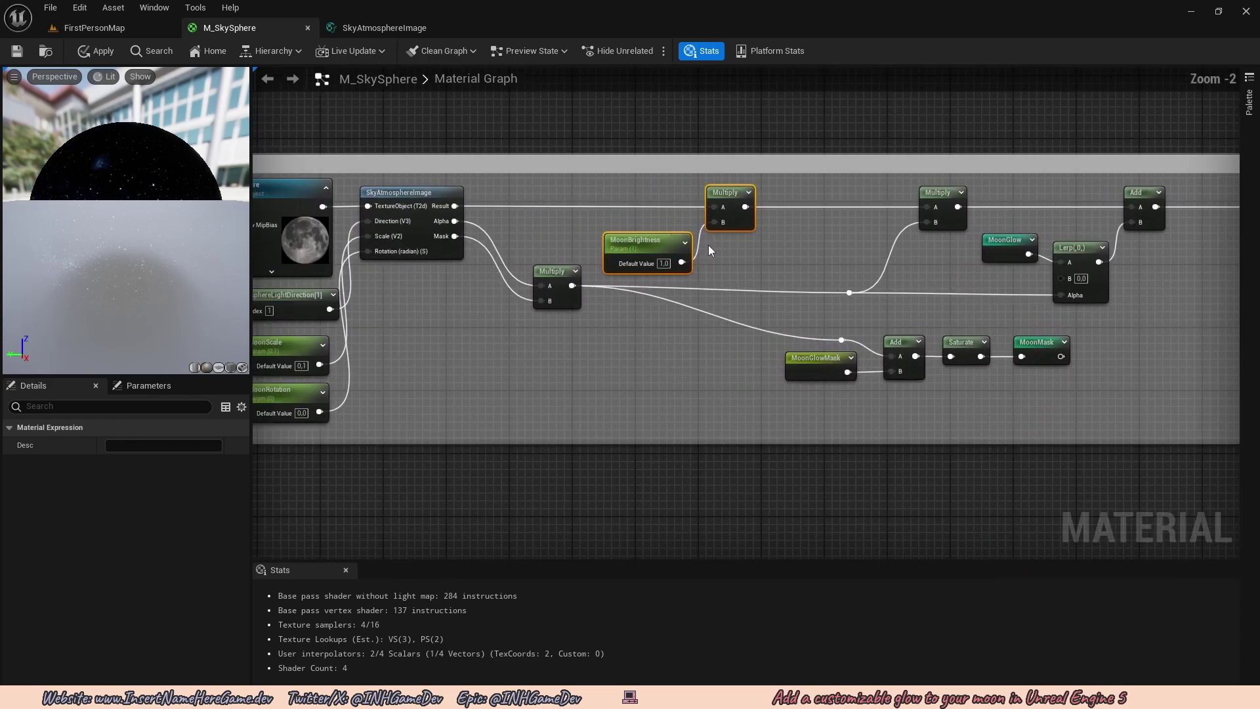
{"action": "scroll", "coordinate": [743, 248], "scroll_direction": "up", "scroll_amount": 1}
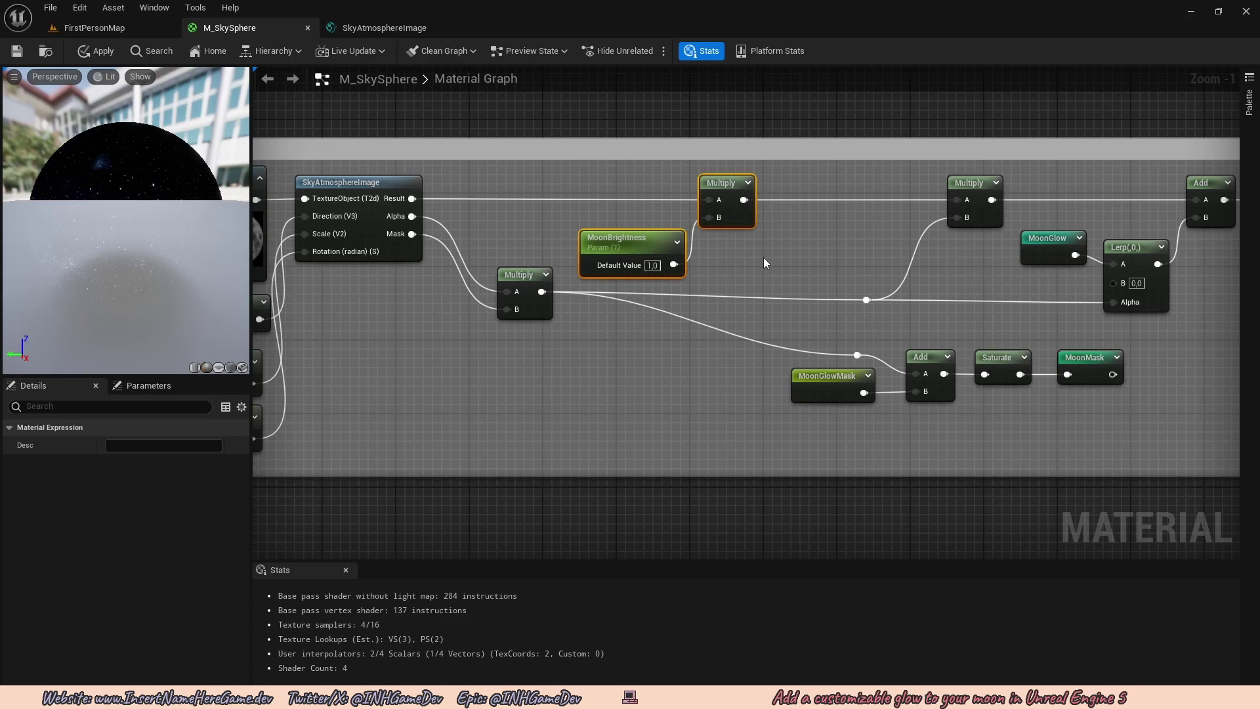
{"action": "left_click_drag", "start_coordinate": [763, 258], "coordinate": [643, 192]}
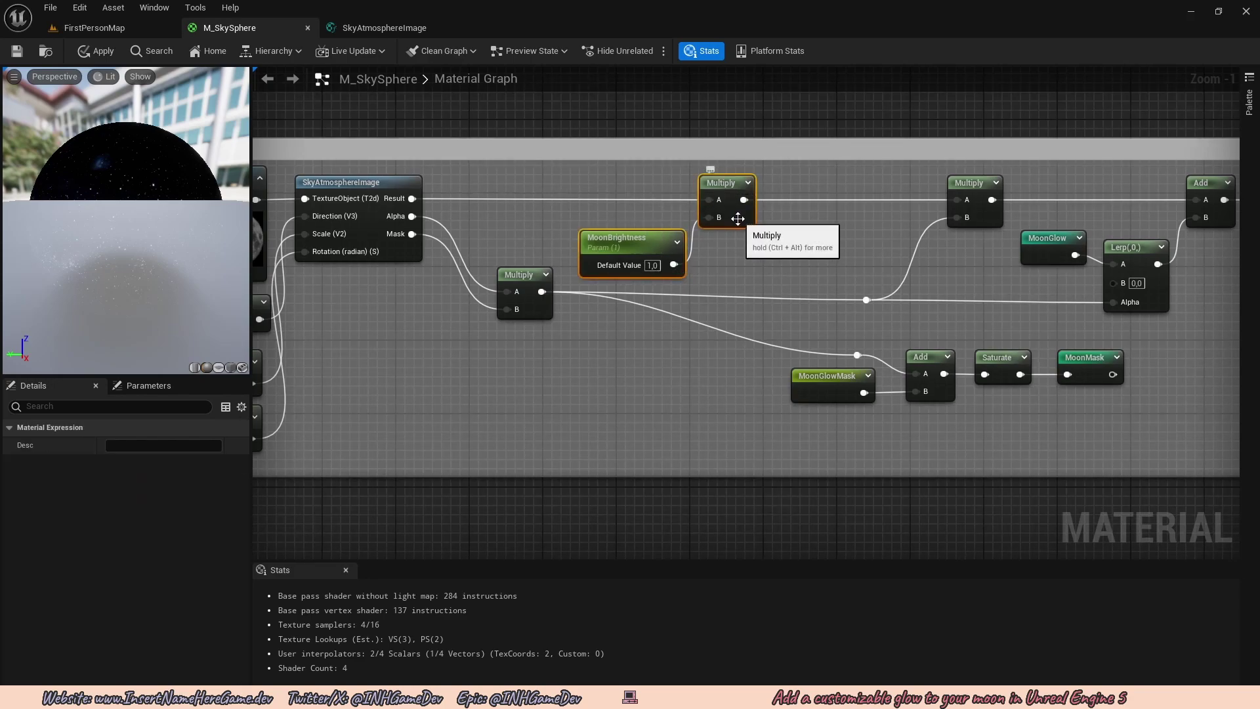
Widen the Moon Glow comment box to the right and move the MoonGlow node toward its far end
{"action": "scroll", "coordinate": [742, 243], "scroll_direction": "down", "scroll_amount": 4}
{"action": "right_click_drag", "start_coordinate": [768, 434], "coordinate": [707, 98]}
{"action": "scroll", "coordinate": [768, 329], "scroll_direction": "up", "scroll_amount": 1}
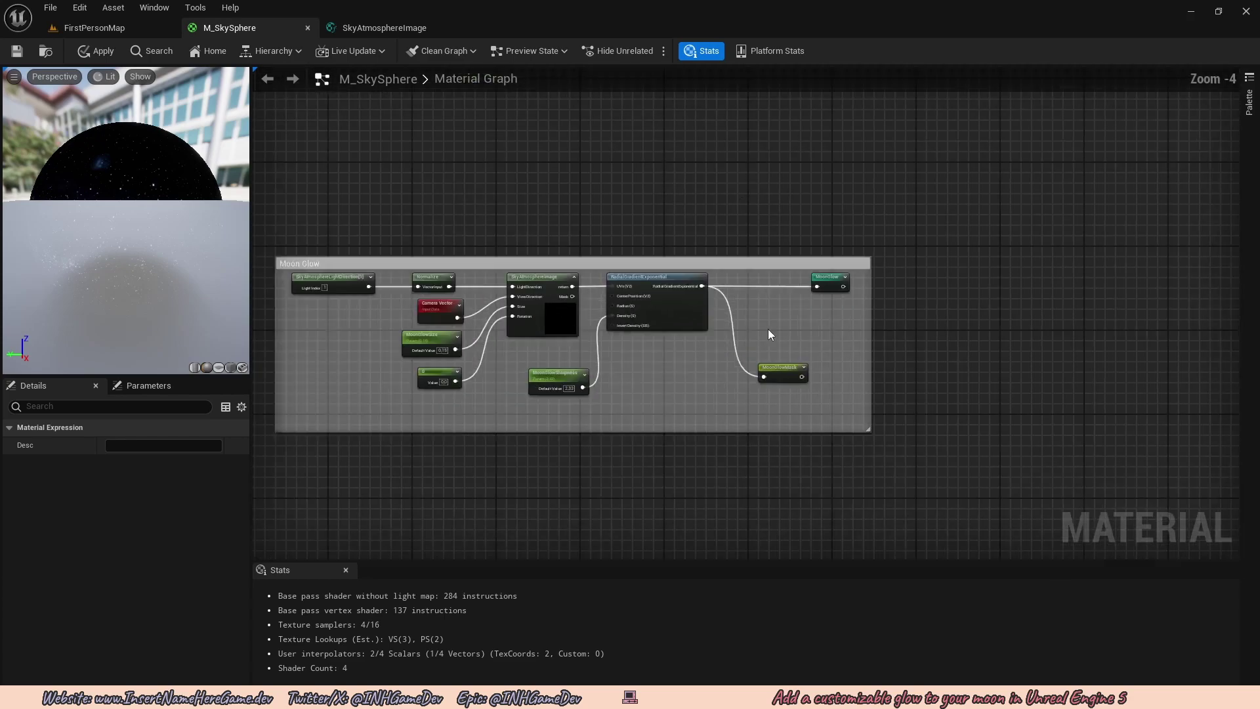
{"action": "right_click_drag", "start_coordinate": [633, 314], "coordinate": [800, 315]}
{"action": "right_click_drag", "start_coordinate": [688, 284], "coordinate": [519, 278]}
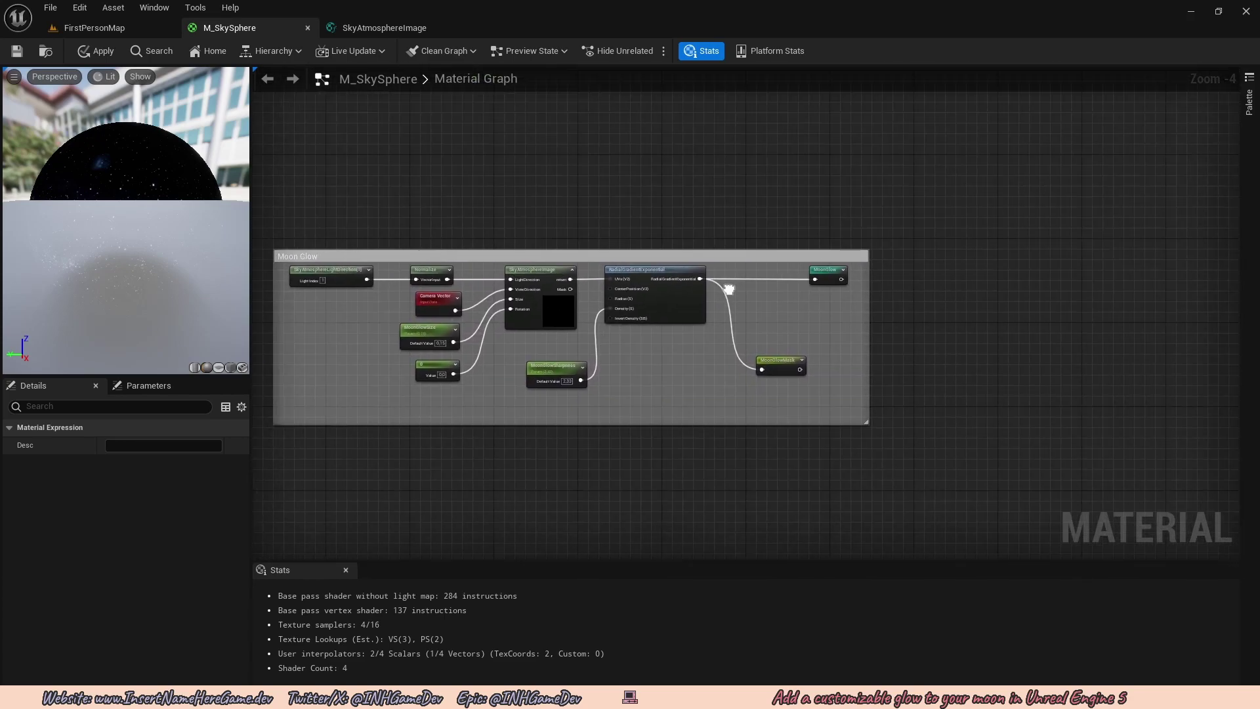
{"action": "right_click_drag", "start_coordinate": [813, 301], "coordinate": [721, 295]}
{"action": "scroll", "coordinate": [721, 295], "scroll_direction": "up", "scroll_amount": 4}
{"action": "left_click_drag", "start_coordinate": [832, 308], "coordinate": [1256, 305]}
{"action": "right_click_drag", "start_coordinate": [1215, 302], "coordinate": [1041, 281]}
{"action": "left_click_drag", "start_coordinate": [577, 226], "coordinate": [998, 225]}
{"action": "right_click_drag", "start_coordinate": [994, 225], "coordinate": [1202, 209]}
Paste MoonBrightness and Multiply into the Moon Glow group, wiring the Multiply between RadialGradientExponential and MoonGlow
{"action": "left_click", "coordinate": [679, 262]}
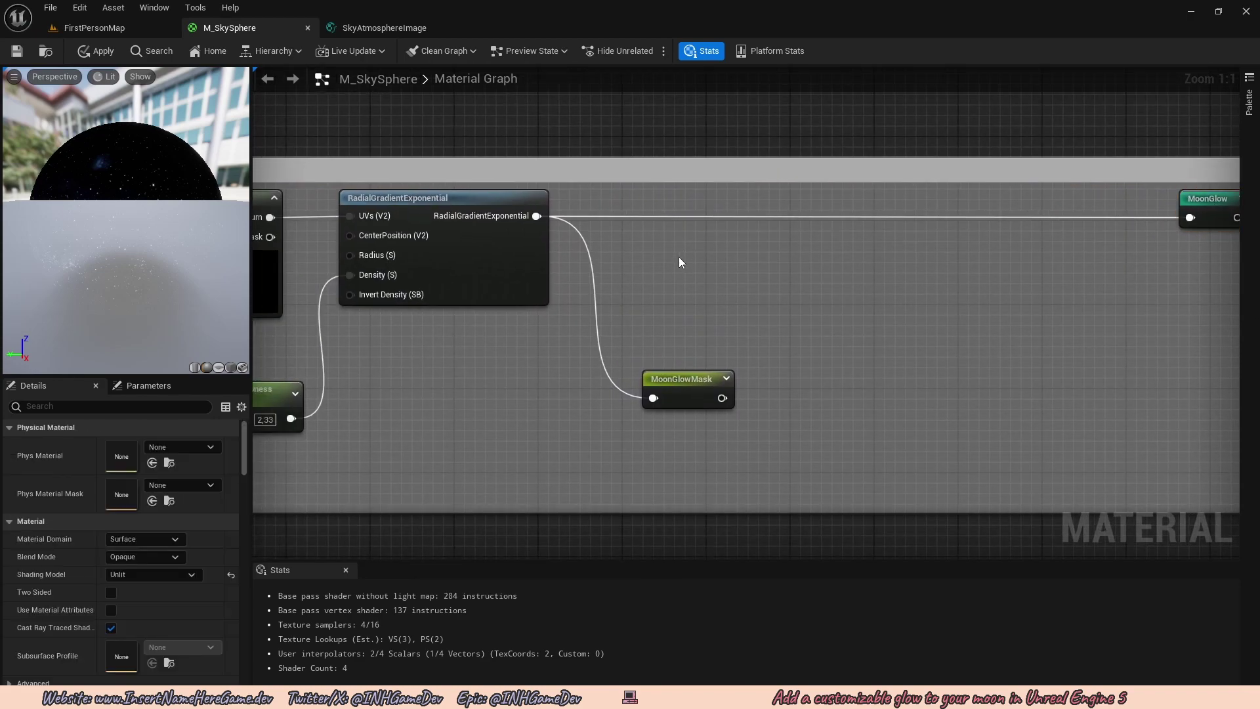
{"action": "key", "text": "ctrl+v"}
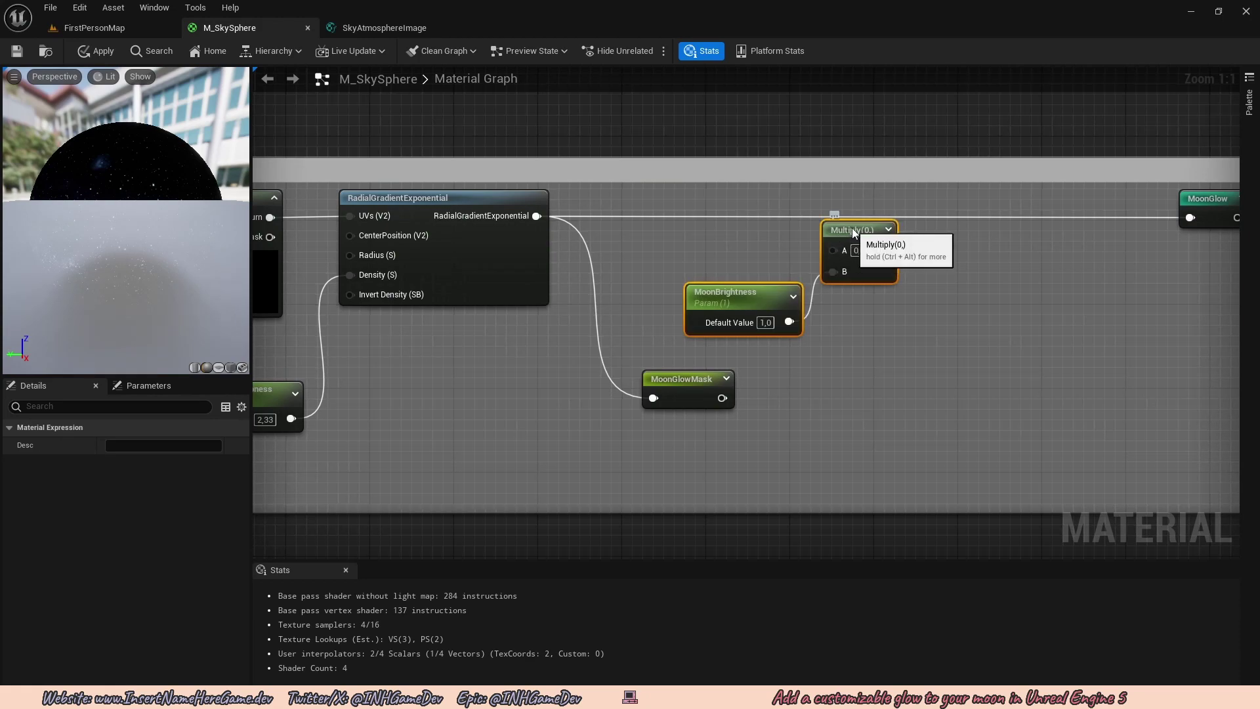
{"action": "left_click_drag", "start_coordinate": [853, 234], "coordinate": [863, 199]}
{"action": "left_click_drag", "start_coordinate": [537, 215], "coordinate": [846, 219]}
{"action": "right_click_drag", "start_coordinate": [888, 217], "coordinate": [774, 218]}
{"action": "left_click_drag", "start_coordinate": [767, 219], "coordinate": [1080, 218]}
{"action": "right_click_drag", "start_coordinate": [815, 266], "coordinate": [940, 243]}
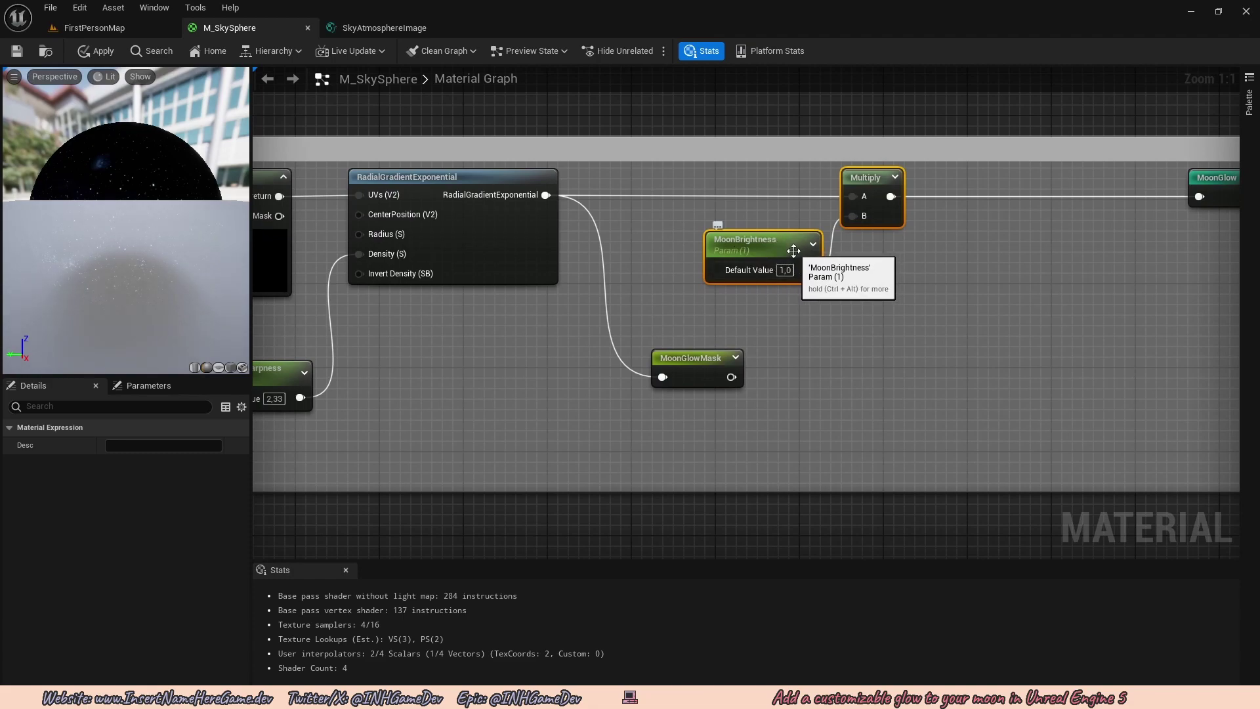
Rename the pasted brightness parameter in the Moon Glow group to MoonGlowBrightness
{"action": "left_click", "coordinate": [752, 248]}
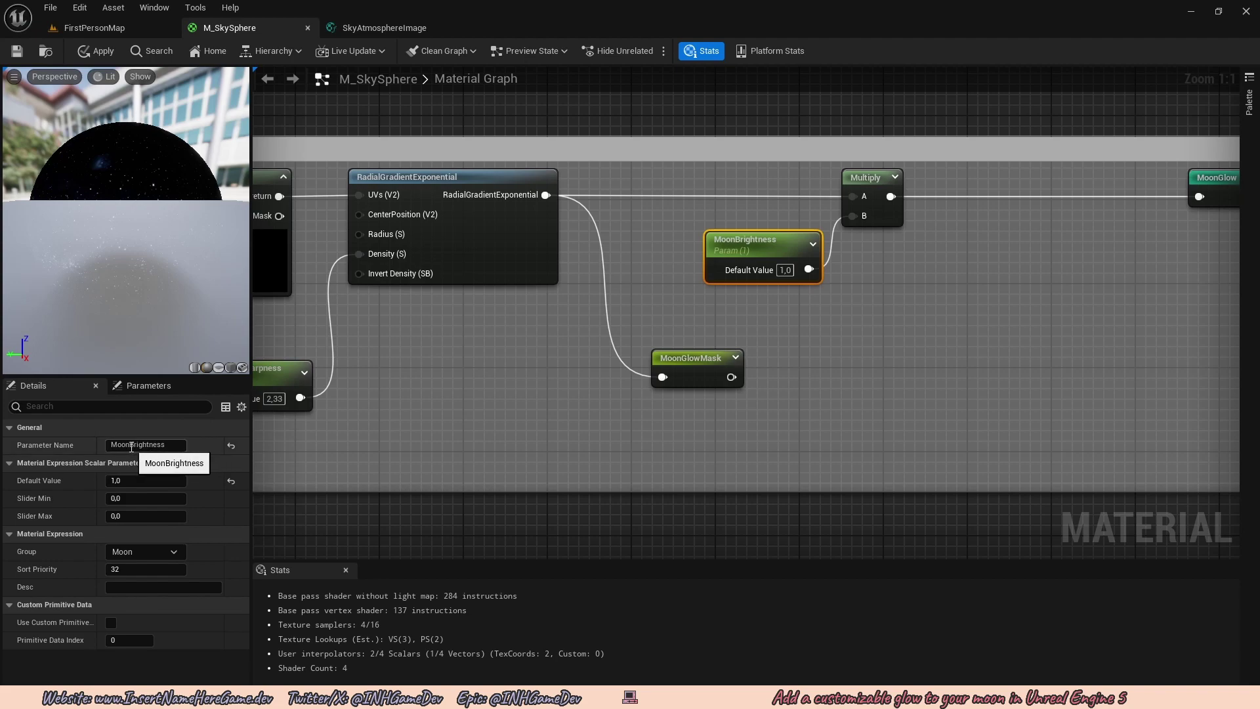
{"action": "left_click", "coordinate": [137, 446]}
{"action": "left_click", "coordinate": [132, 446]}
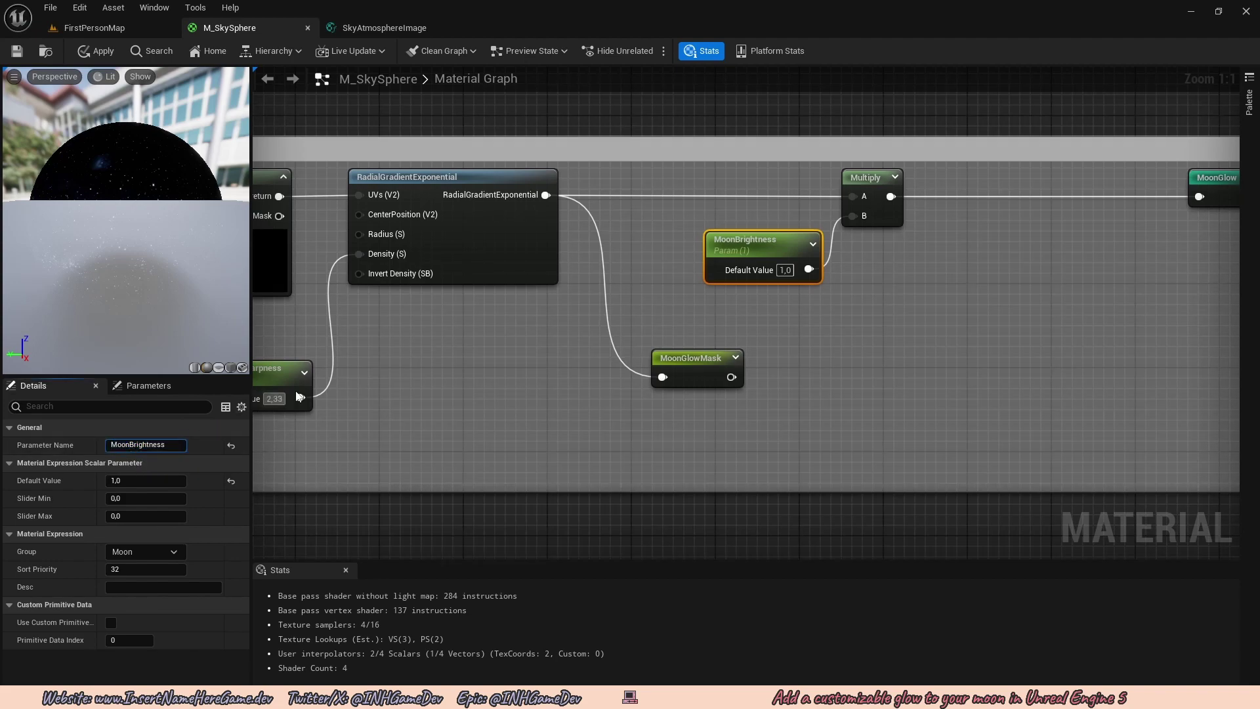
{"action": "type", "text": "Glow"}
{"action": "key", "text": "Return"}
{"action": "left_click", "coordinate": [747, 315]}
{"action": "scroll", "coordinate": [754, 322], "scroll_direction": "down", "scroll_amount": 1}
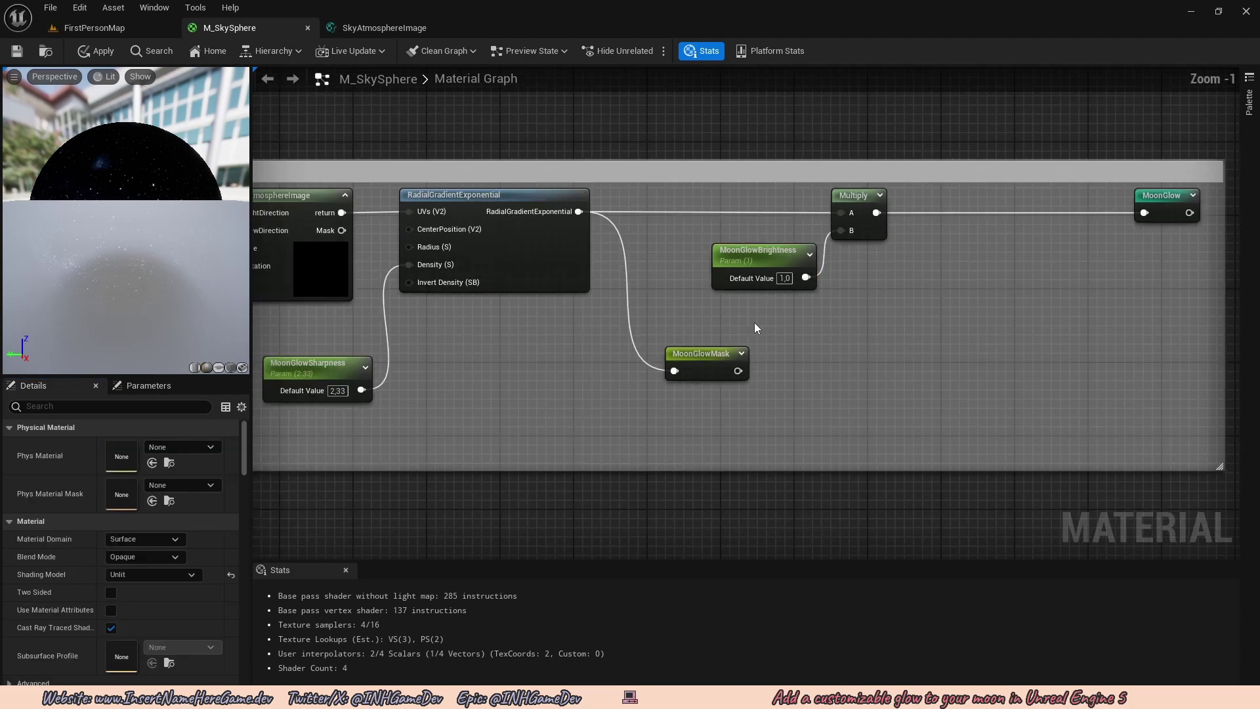
Apply the M_SkySphere changes, switch to the FirstPersonMap level and open the MI_SkySphere material instance
{"action": "right_click_drag", "start_coordinate": [769, 321], "coordinate": [854, 331]}
{"action": "left_click", "coordinate": [99, 51]}
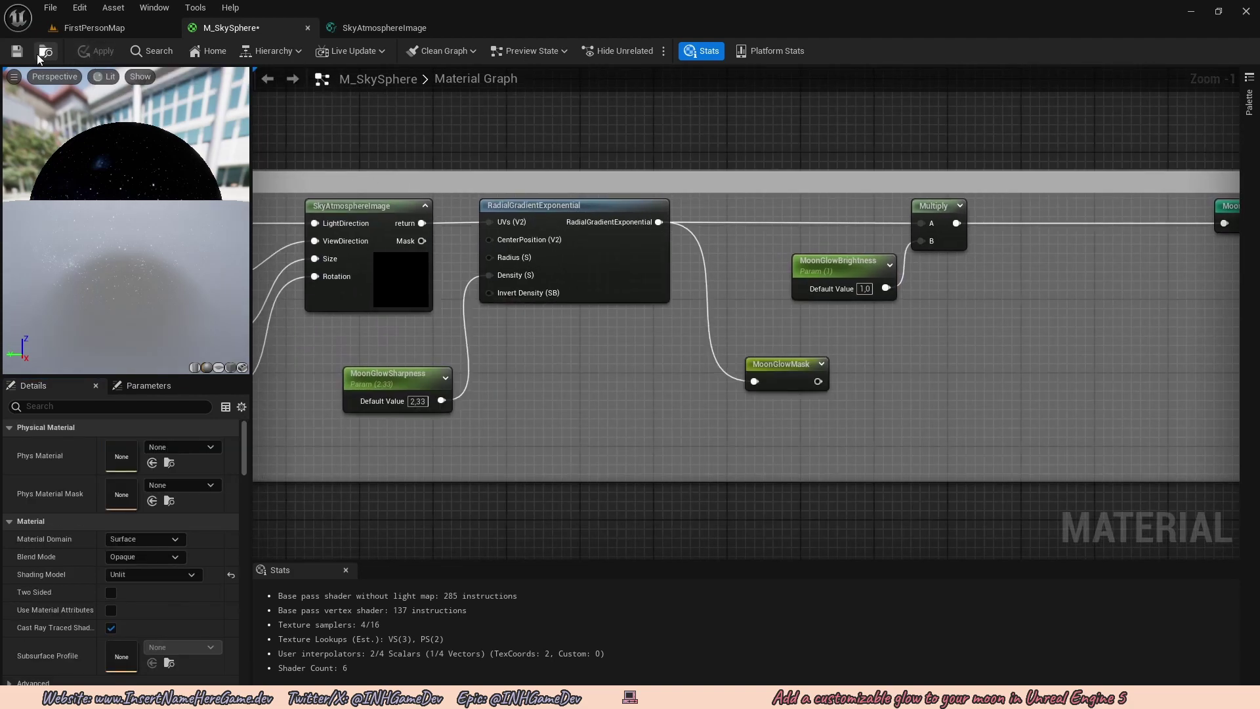
{"action": "left_click", "coordinate": [104, 34]}
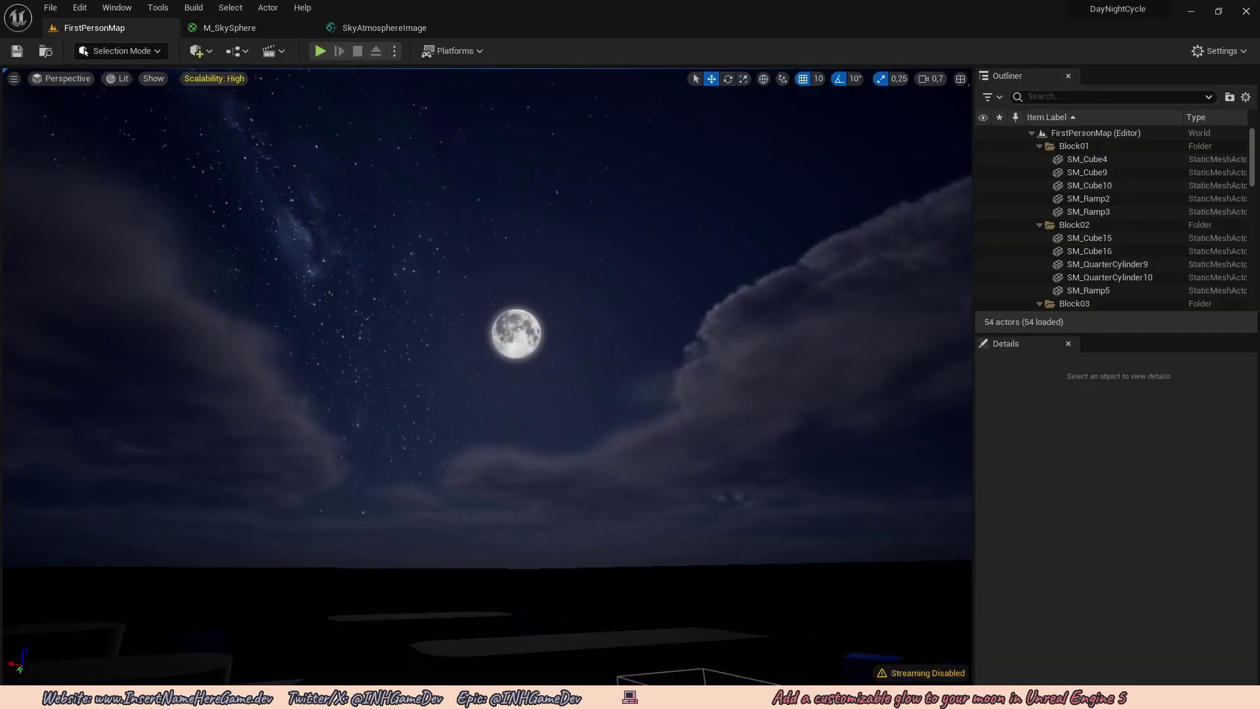
{"action": "key", "text": "ctrl+space"}
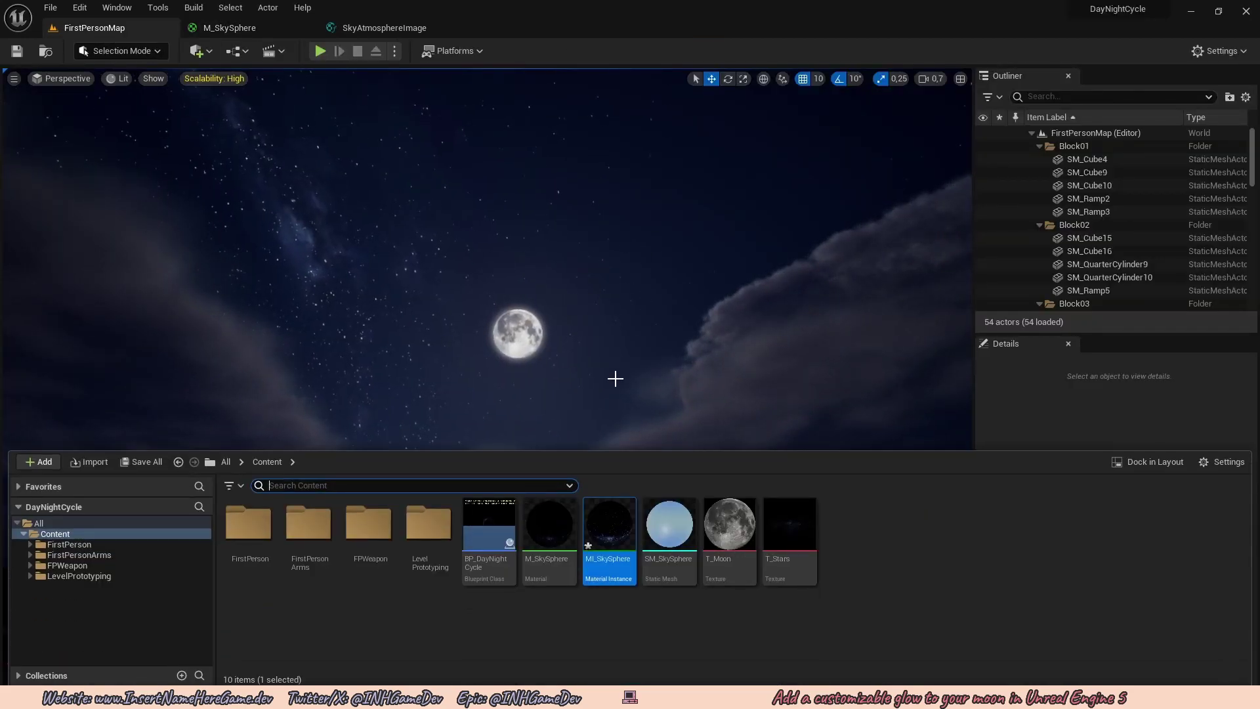
{"action": "double_click", "coordinate": [615, 515]}
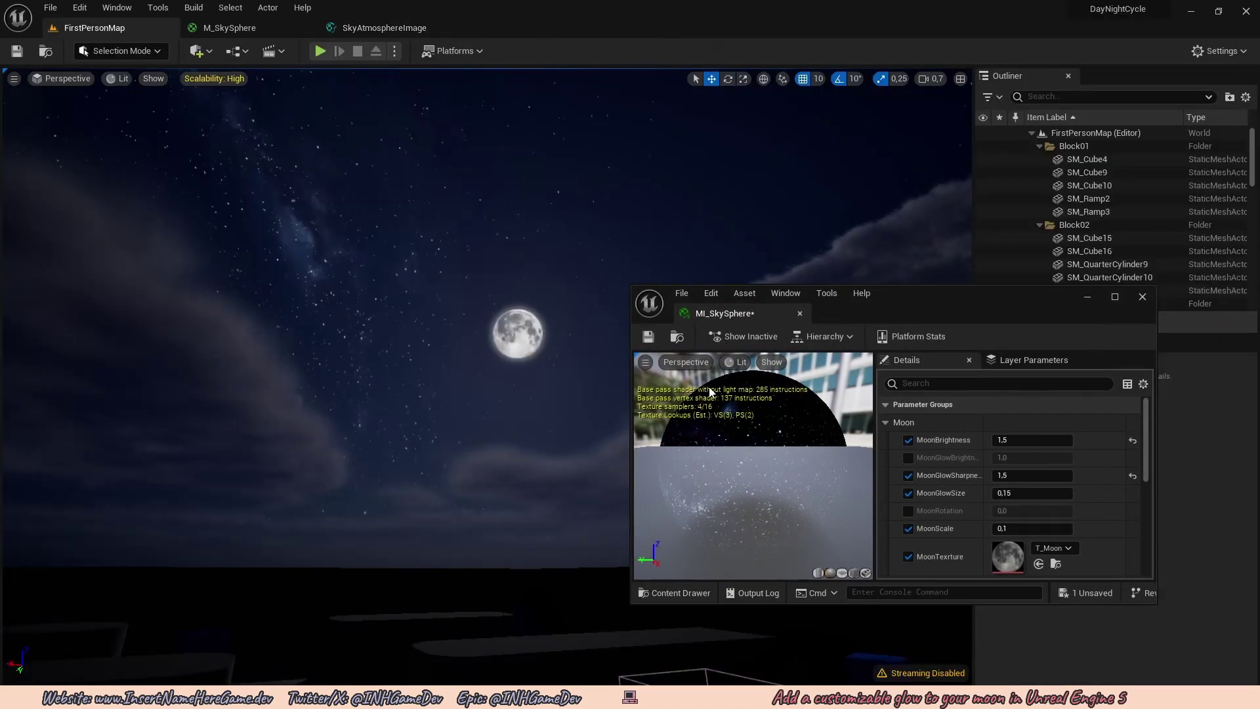
Enable the MoonGlowBrightness override in MI_SkySphere, try a value of 4 and return it to 1.0
{"action": "left_click", "coordinate": [908, 458]}
{"action": "mouse_move", "coordinate": [1024, 457]}
{"action": "left_mouse_down"}
{"action": "mouse_move", "coordinate": [1064, 457]}
{"action": "mouse_move", "coordinate": [1014, 459]}
{"action": "left_mouse_up"}
{"action": "left_click", "coordinate": [1014, 459]}
{"action": "type", "text": "4"}
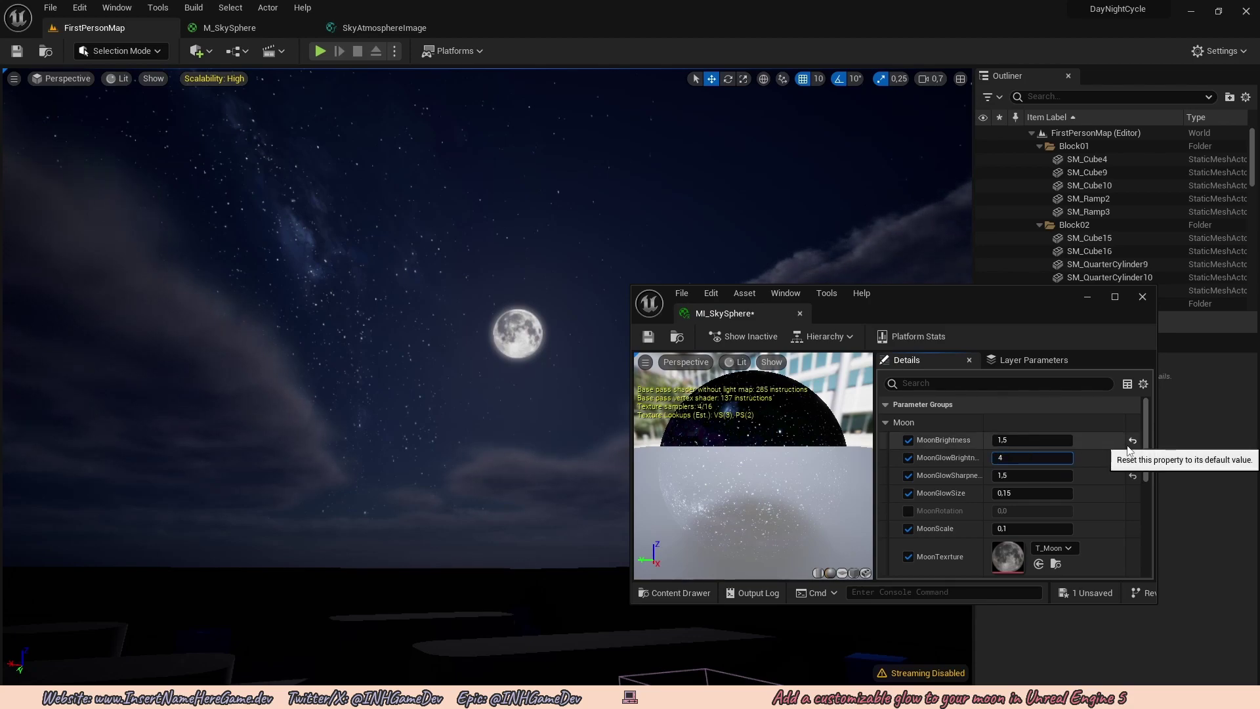
{"action": "left_click", "coordinate": [1130, 454]}
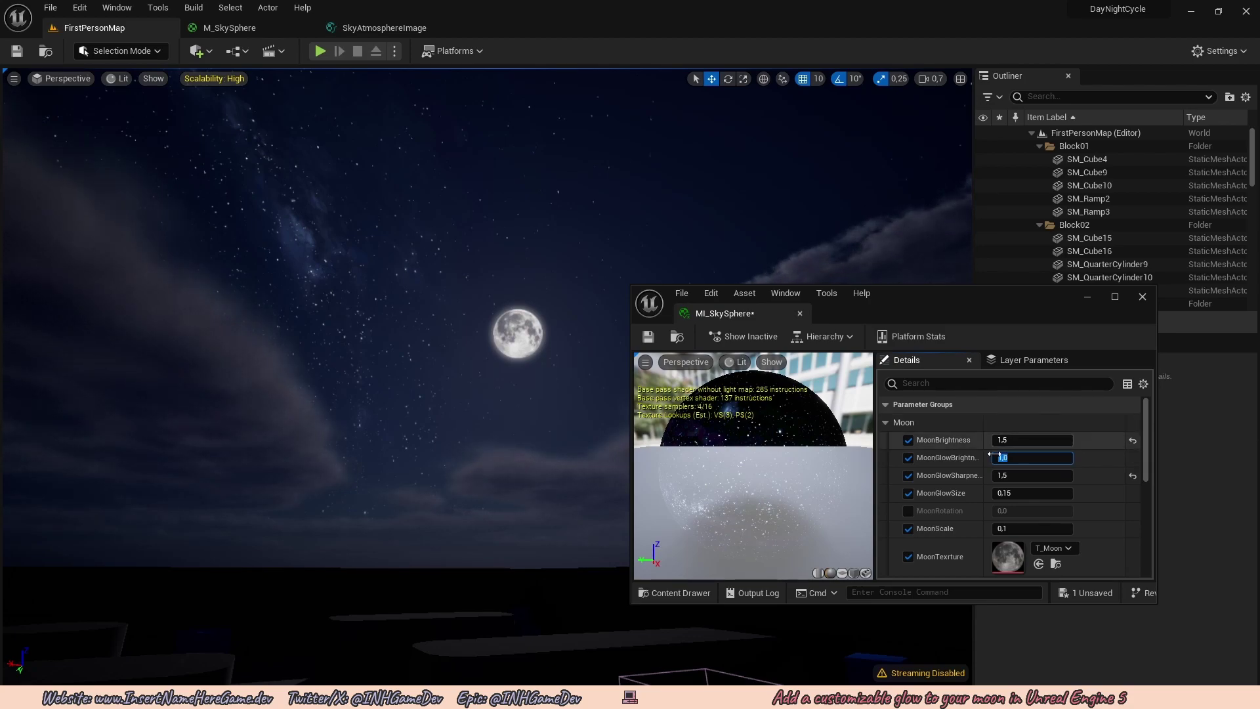
Enlarge the moon's glow by setting MoonGlowSize to 0.2
{"action": "scroll", "coordinate": [962, 481], "scroll_direction": "down", "scroll_amount": 1}
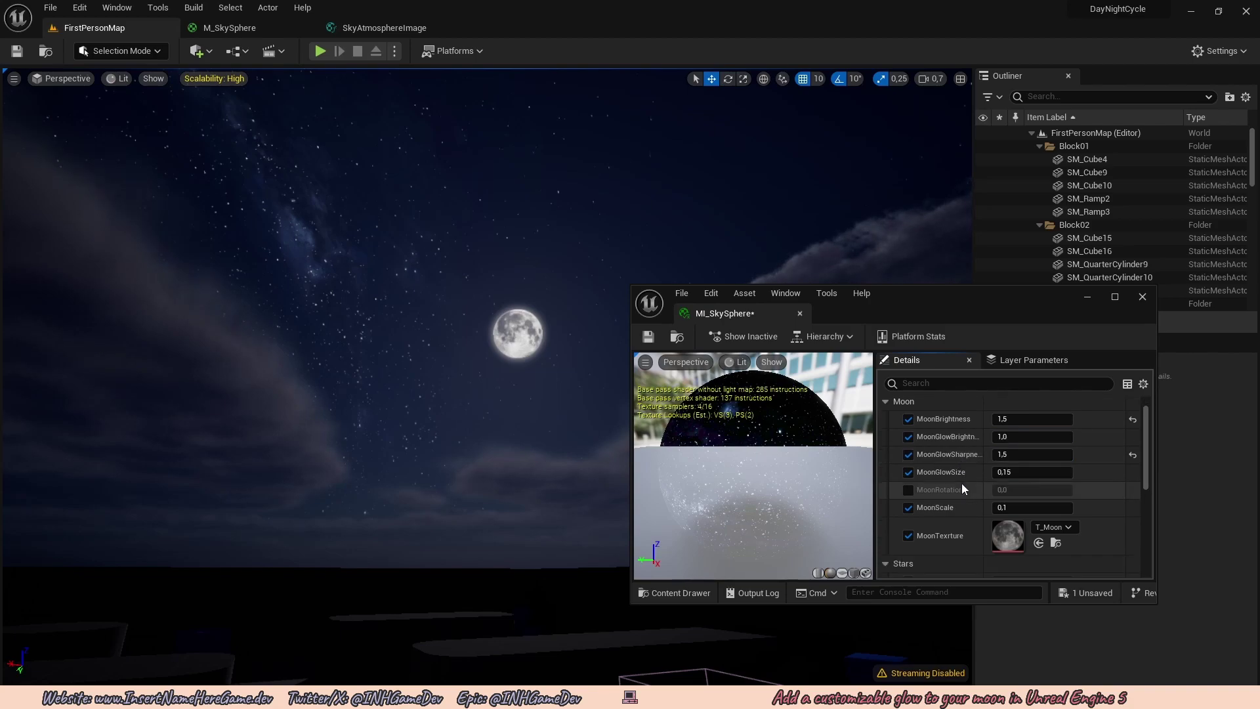
{"action": "scroll", "coordinate": [968, 459], "scroll_direction": "up", "scroll_amount": 1}
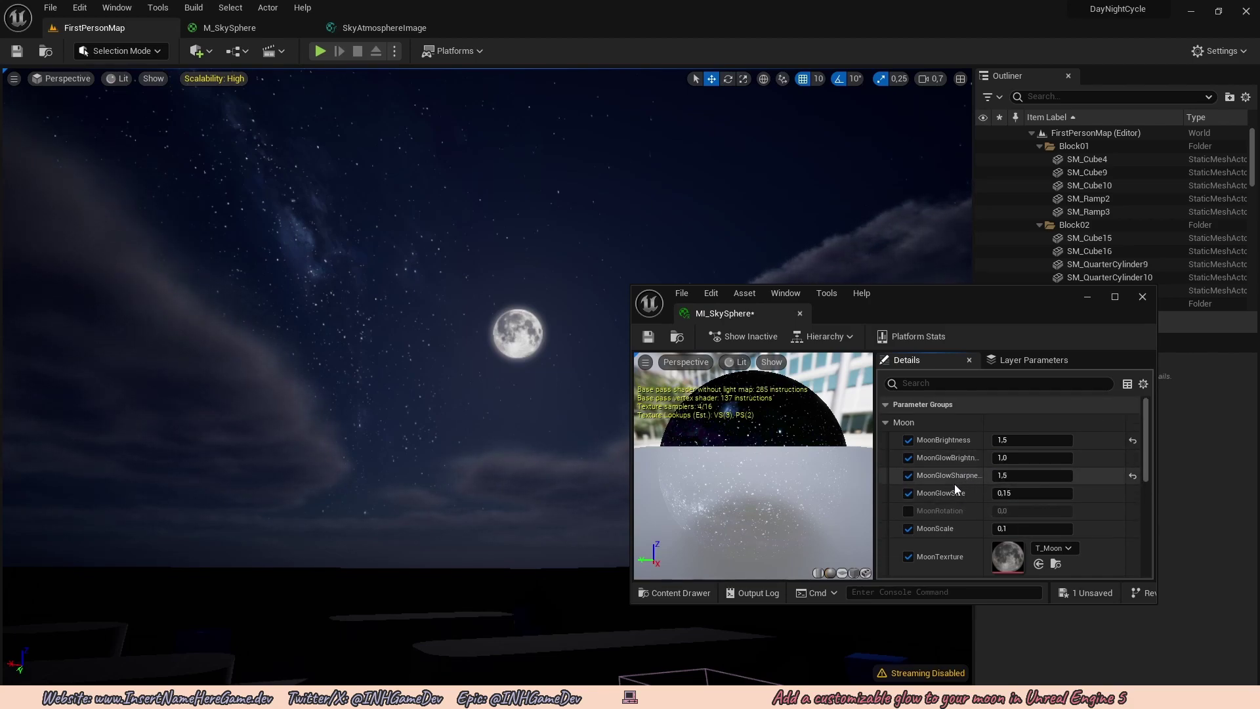
{"action": "left_click_drag", "start_coordinate": [1002, 495], "coordinate": [1032, 494]}
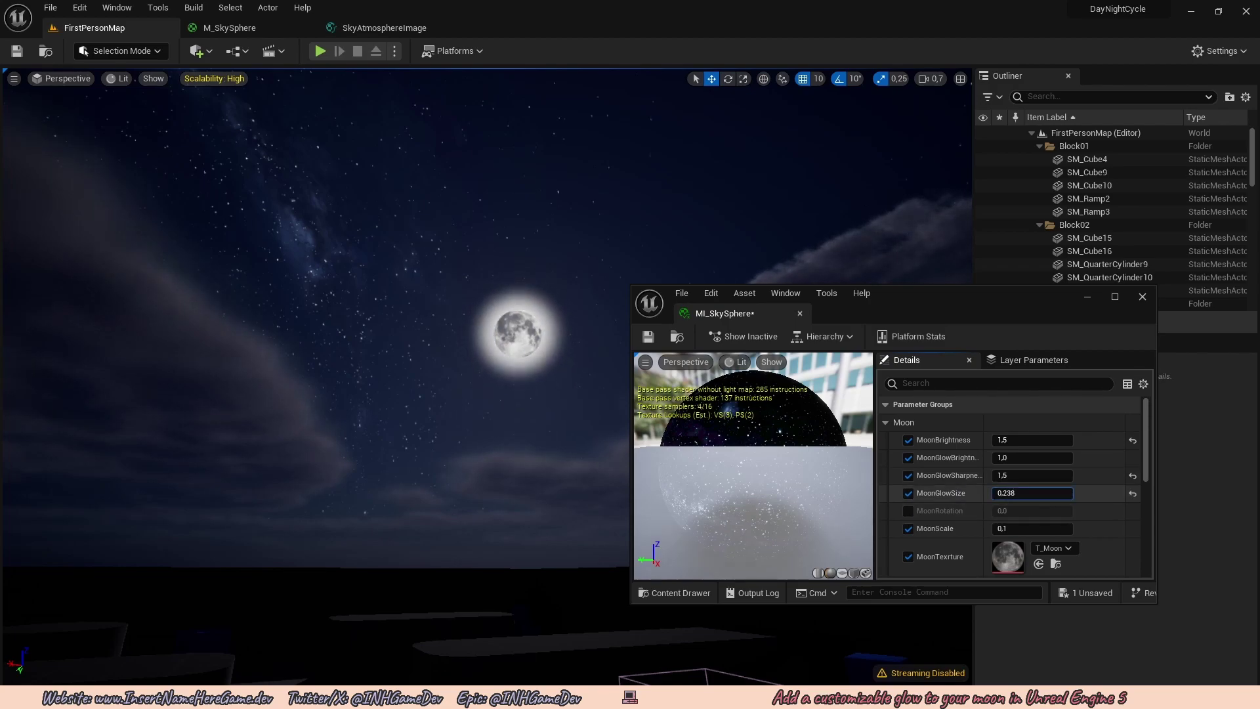
{"action": "type", "text": "1"}
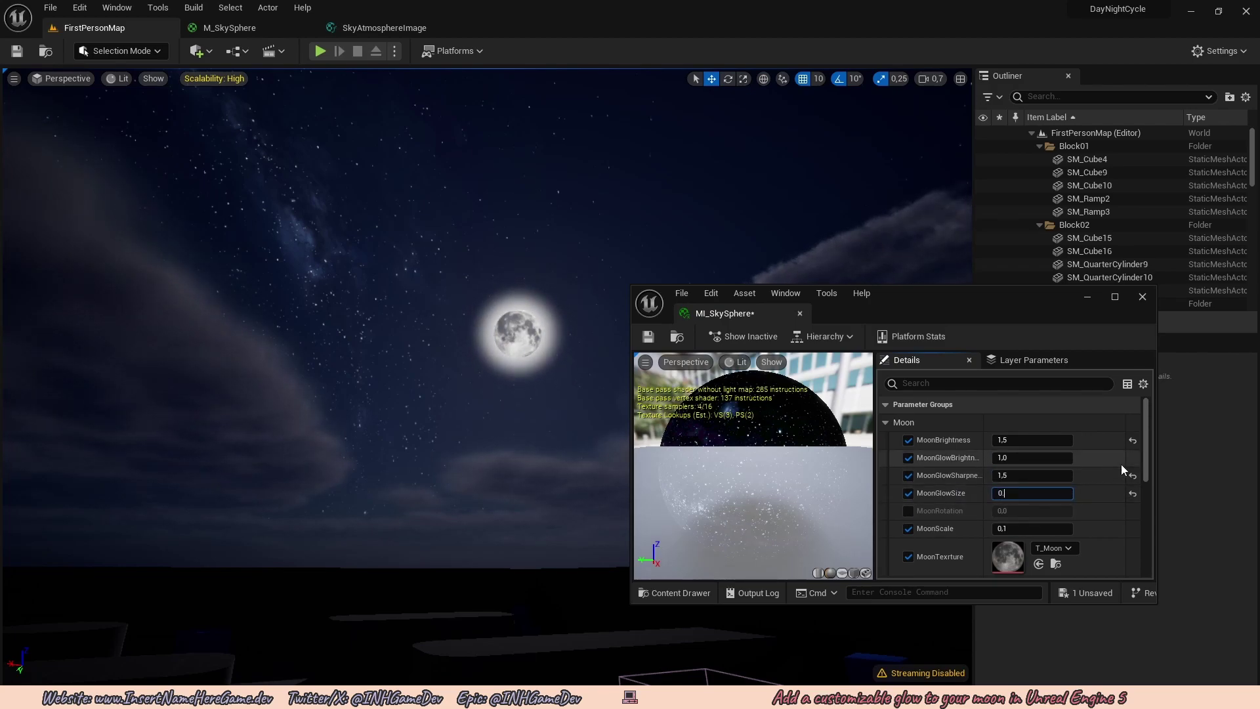
{"action": "type", "text": "2"}
{"action": "key", "text": "Return"}
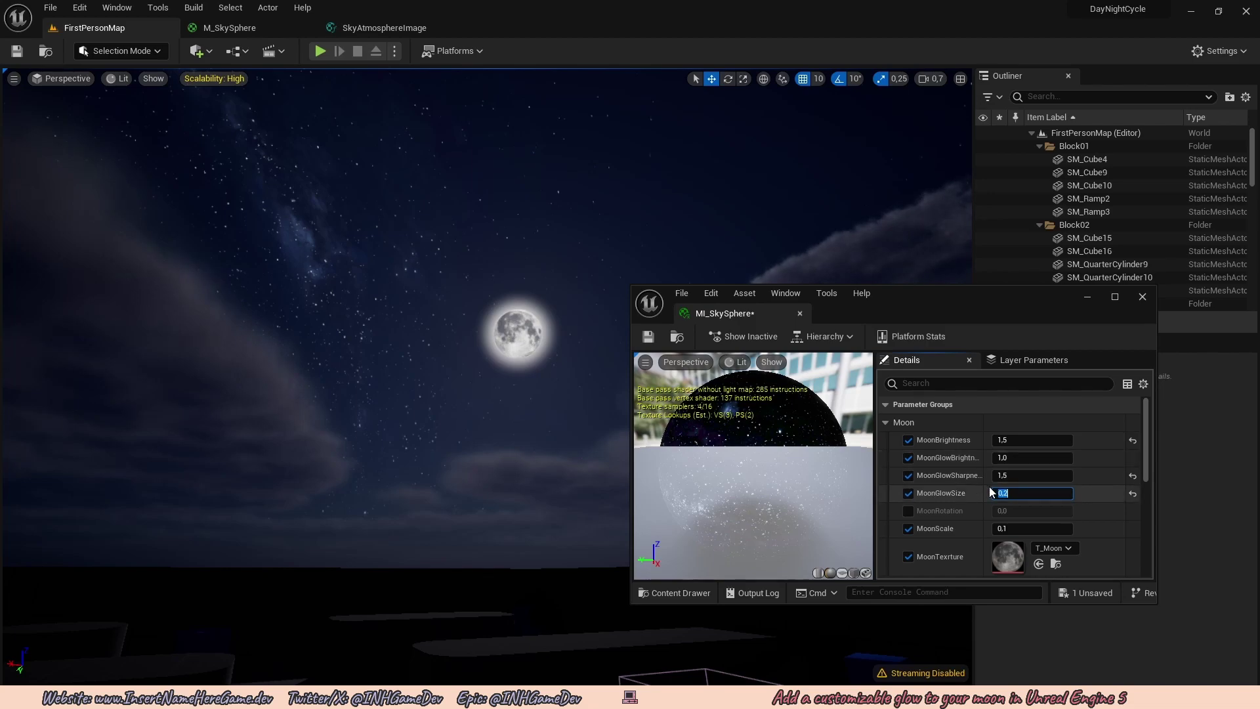
Soften the moon's glow by setting MoonGlowSharpness to 0.8
{"action": "scroll", "coordinate": [990, 486], "scroll_direction": "down", "scroll_amount": 1}
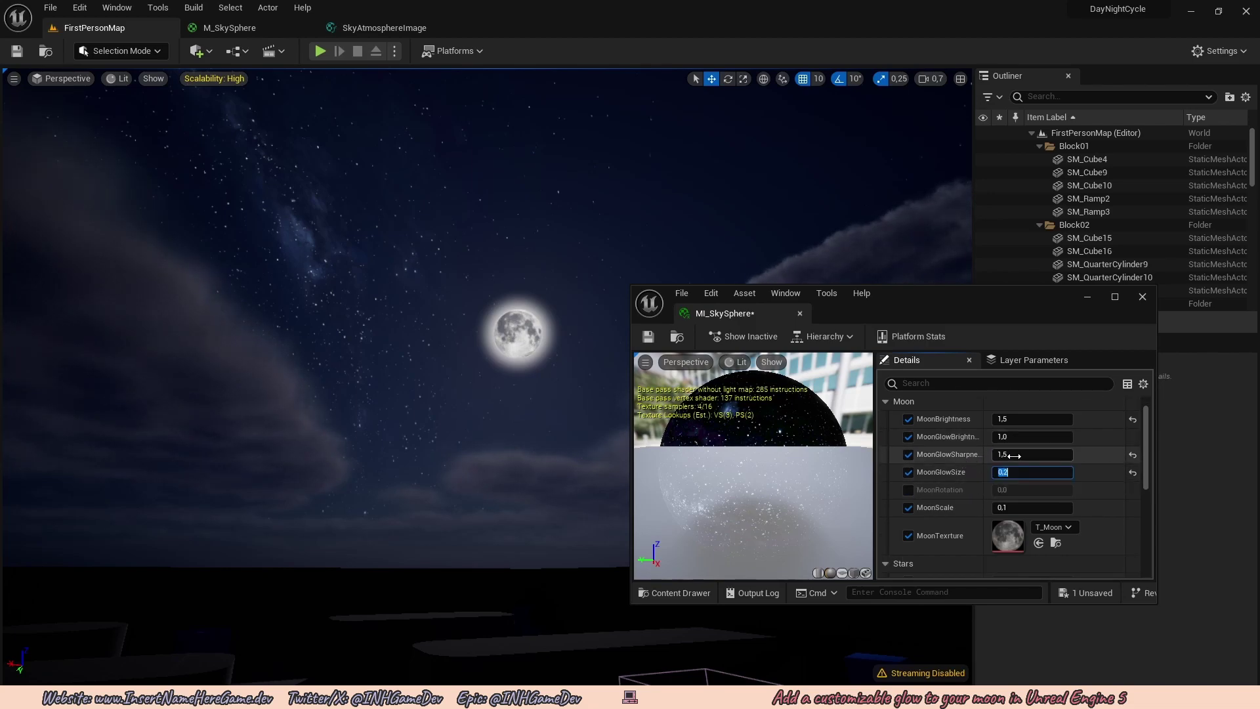
{"action": "mouse_move", "coordinate": [1014, 455]}
{"action": "left_mouse_down"}
{"action": "mouse_move", "coordinate": [988, 455]}
{"action": "mouse_move", "coordinate": [1002, 455]}
{"action": "left_mouse_up"}
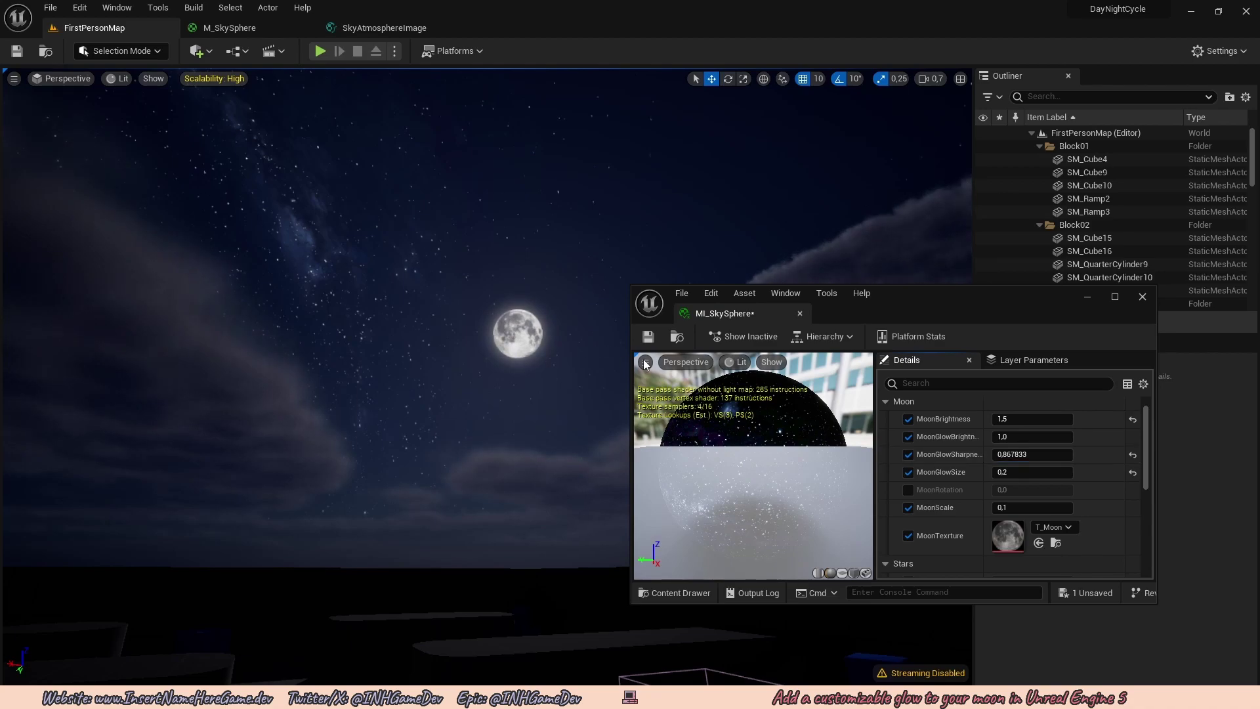
{"action": "left_click", "coordinate": [1020, 454]}
{"action": "key", "text": "BackSpace"}
{"action": "type", "text": "0,8"}
{"action": "key", "text": "ctrl+a"}
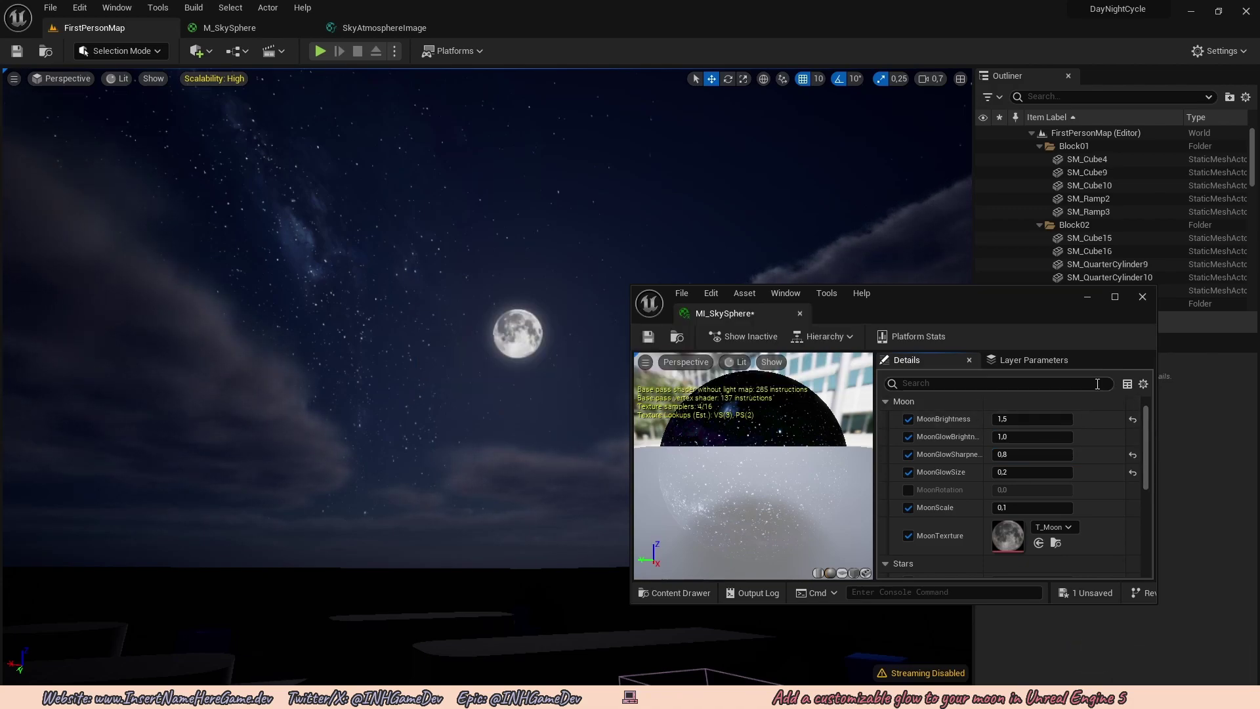
Close the material instance and, in M_SkySphere, move MoonGlowBrightness and its Multiply node right beside the MoonGlow node
{"action": "left_click", "coordinate": [1143, 297]}
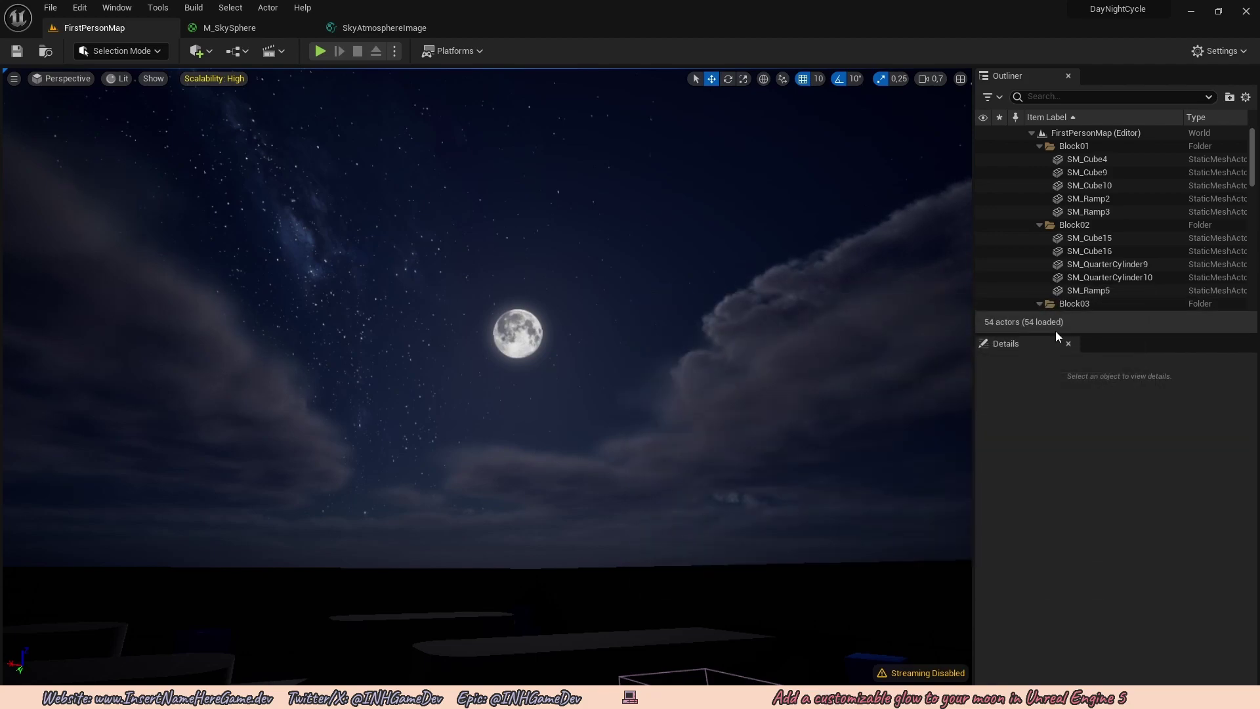
{"action": "left_click", "coordinate": [251, 32]}
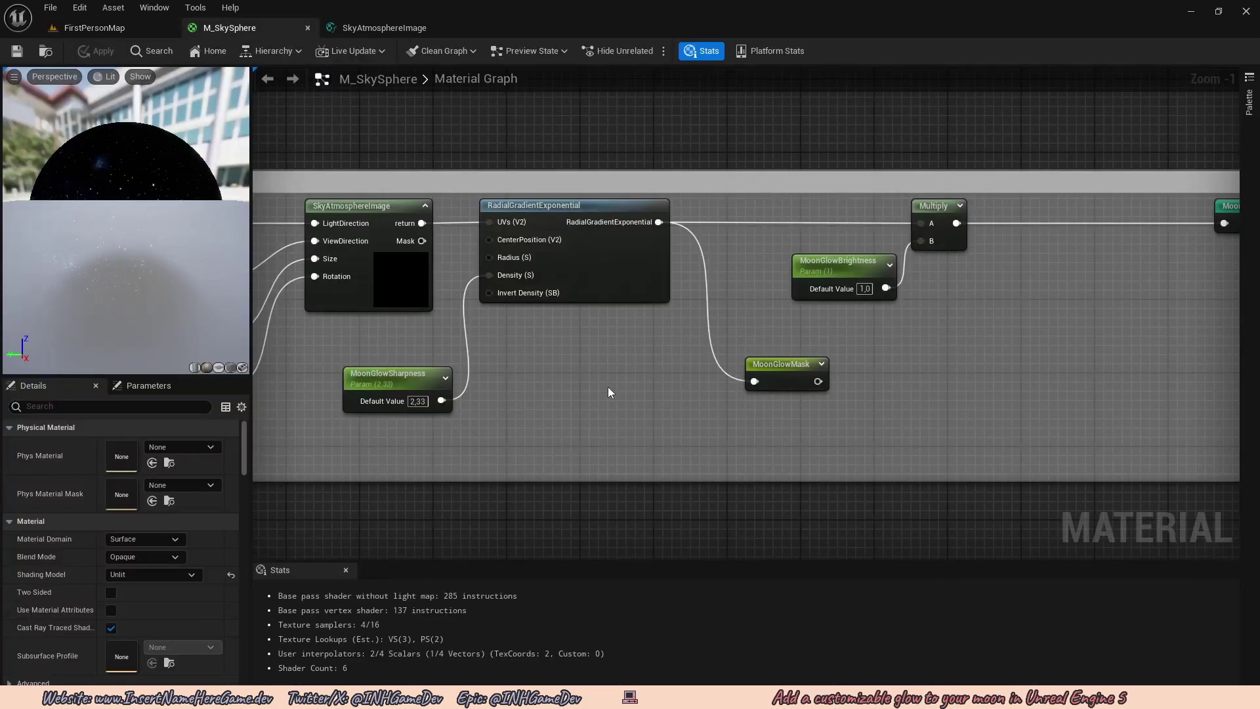
{"action": "scroll", "coordinate": [608, 387], "scroll_direction": "down", "scroll_amount": 2}
{"action": "right_click_drag", "start_coordinate": [511, 297], "coordinate": [282, 266]}
{"action": "scroll", "coordinate": [758, 318], "scroll_direction": "up", "scroll_amount": 1}
{"action": "right_click_drag", "start_coordinate": [755, 316], "coordinate": [583, 321]}
{"action": "scroll", "coordinate": [583, 322], "scroll_direction": "up", "scroll_amount": 2}
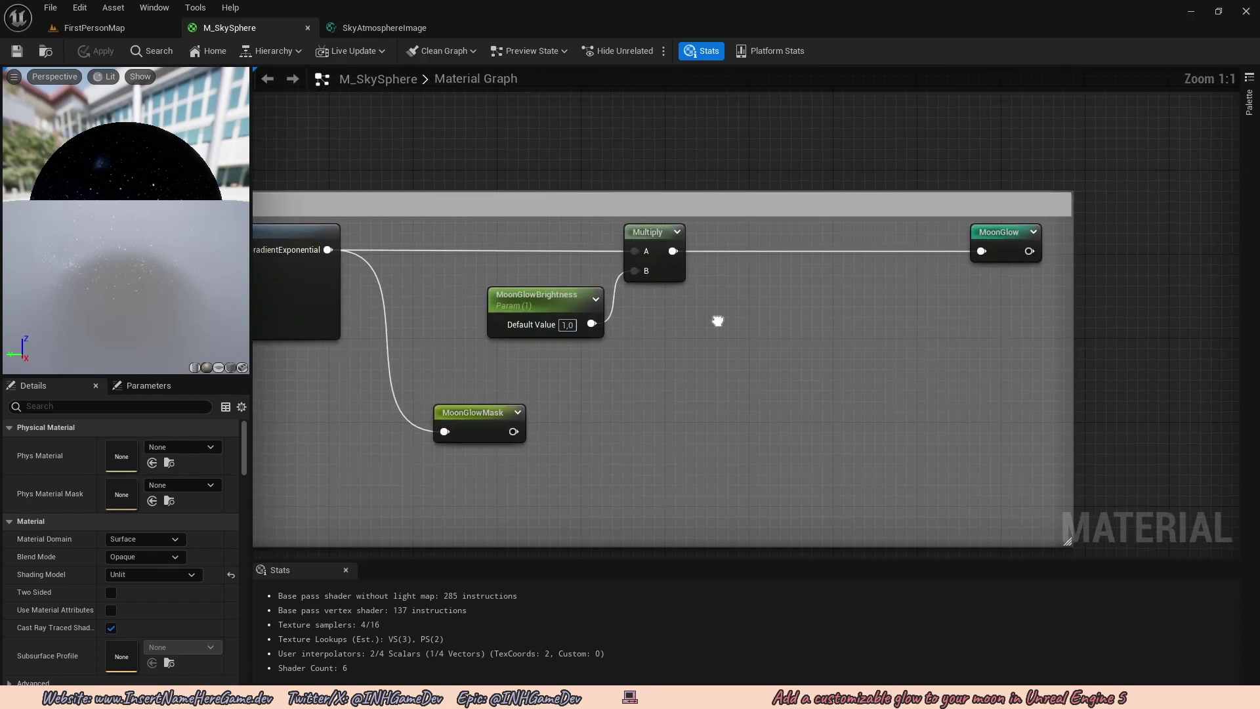
{"action": "scroll", "coordinate": [750, 348], "scroll_direction": "down", "scroll_amount": 1}
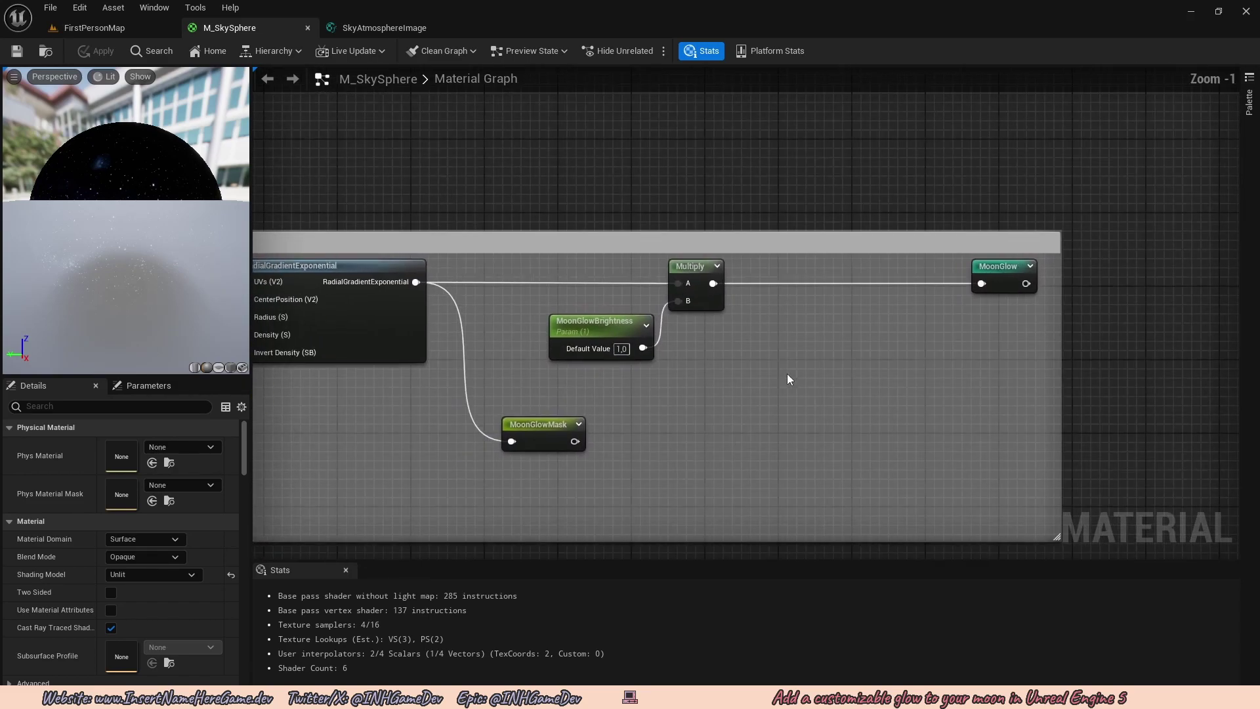
{"action": "left_click_drag", "start_coordinate": [800, 386], "coordinate": [607, 279]}
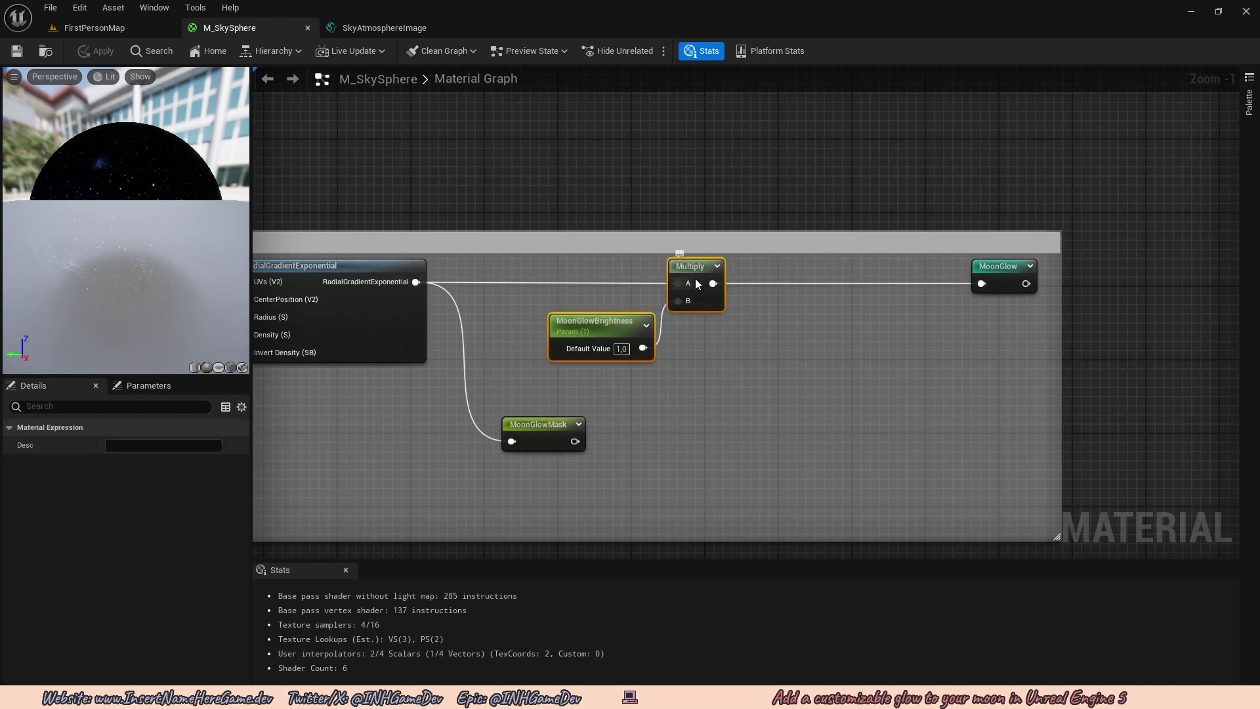
{"action": "left_click_drag", "start_coordinate": [756, 266], "coordinate": [912, 273]}
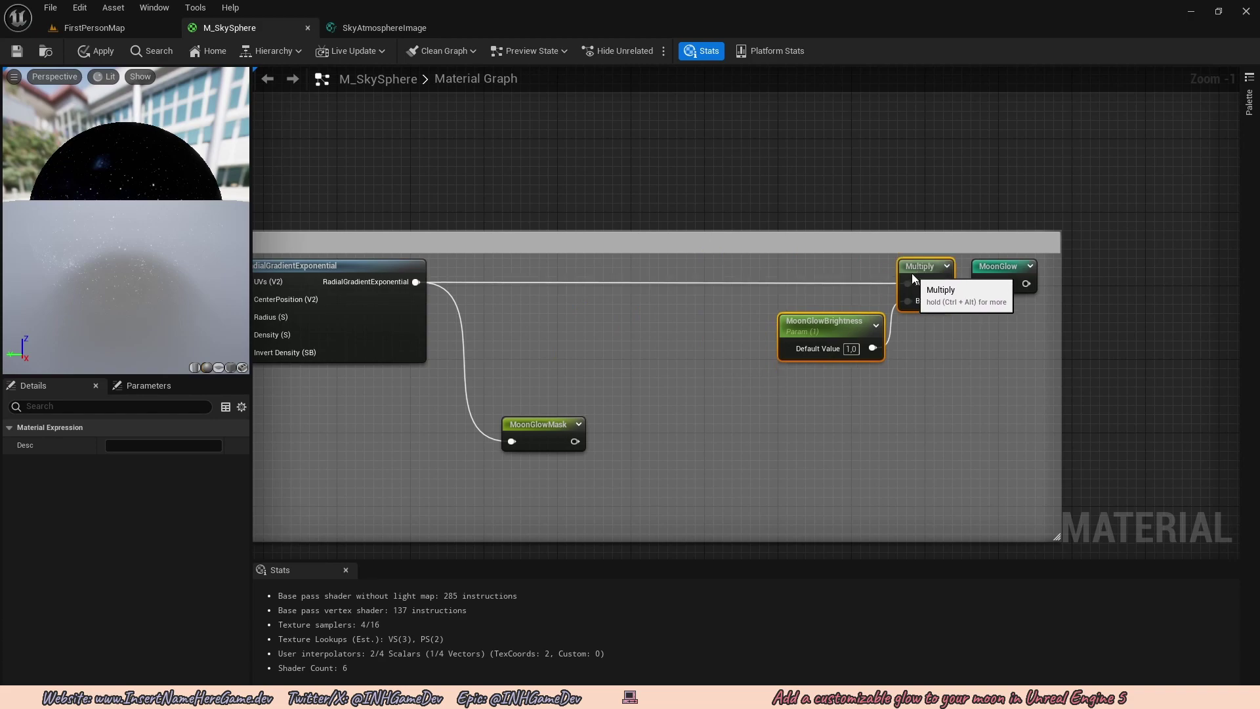
{"action": "right_click_drag", "start_coordinate": [967, 327], "coordinate": [957, 302]}
{"action": "left_click", "coordinate": [611, 295]}
Insert a new Multiply node between RadialGradientExponential and the brightness Multiply in the Moon Glow group
{"action": "right_click_drag", "start_coordinate": [545, 289], "coordinate": [622, 321]}
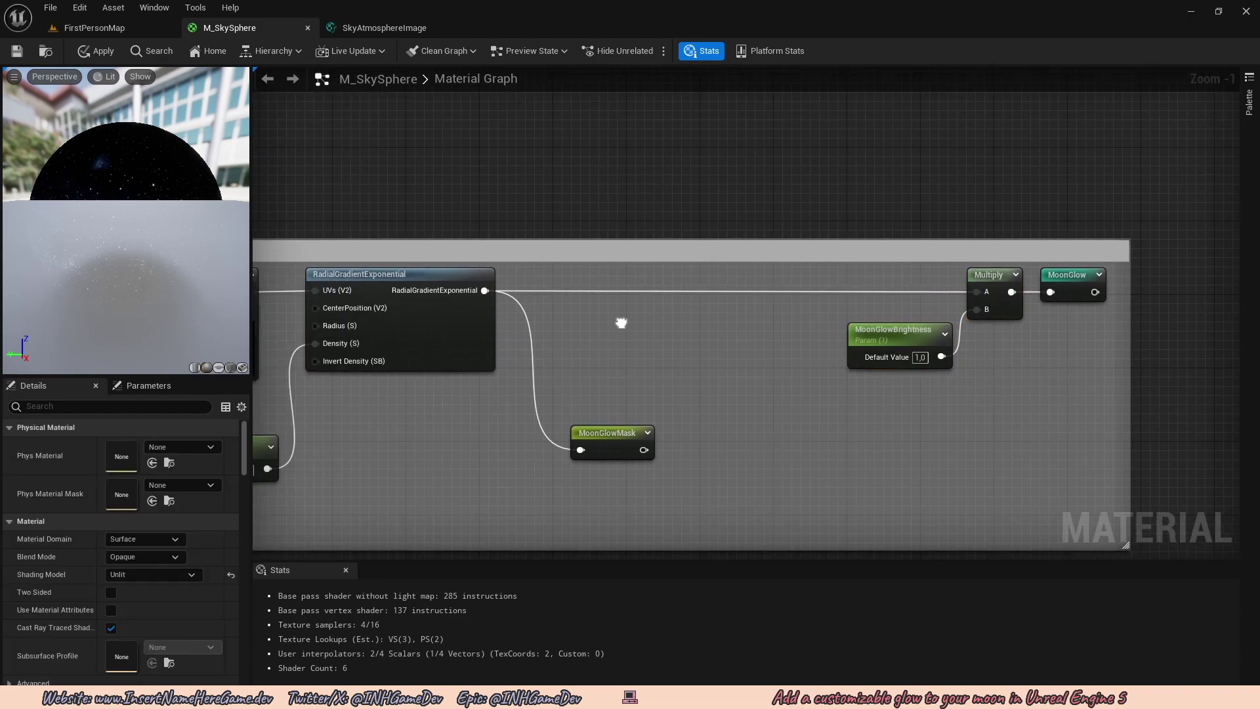
{"action": "scroll", "coordinate": [622, 321], "scroll_direction": "up", "scroll_amount": 1}
{"action": "left_click_drag", "start_coordinate": [442, 287], "coordinate": [674, 288]}
{"action": "type", "text": "mult"}
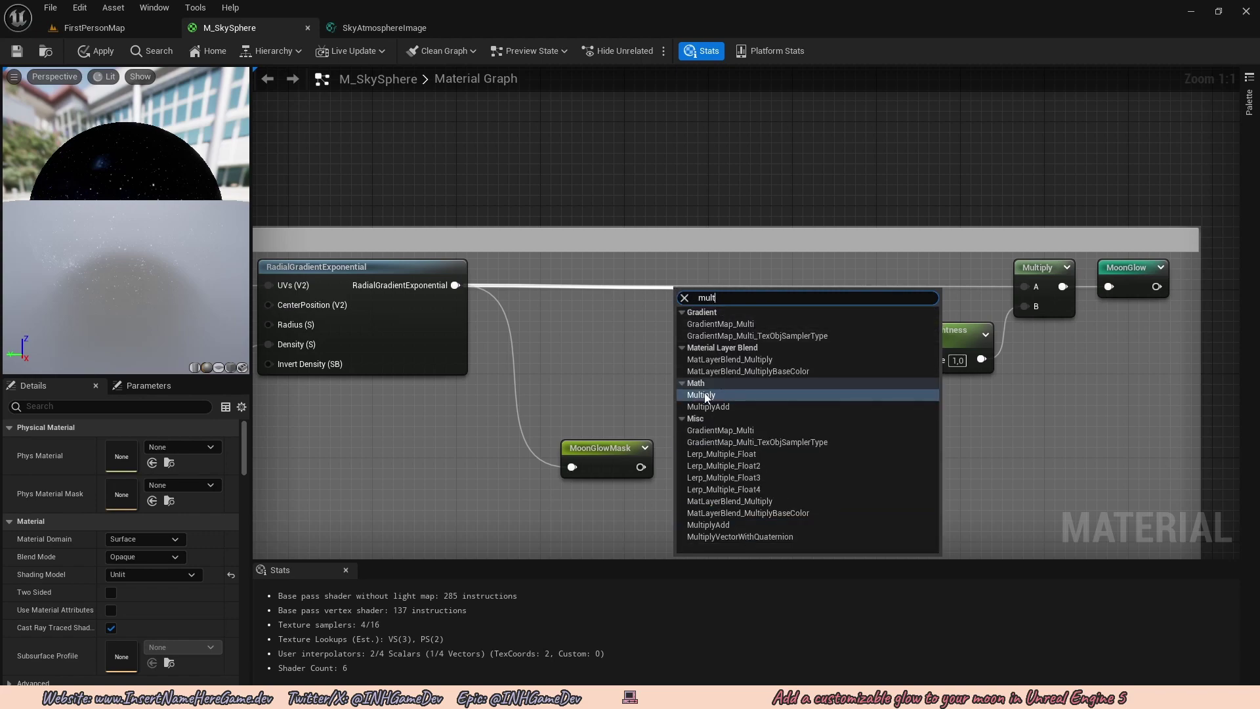
{"action": "left_click", "coordinate": [702, 392]}
{"action": "left_click_drag", "start_coordinate": [721, 293], "coordinate": [782, 274]}
{"action": "right_click_drag", "start_coordinate": [714, 333], "coordinate": [765, 302]}
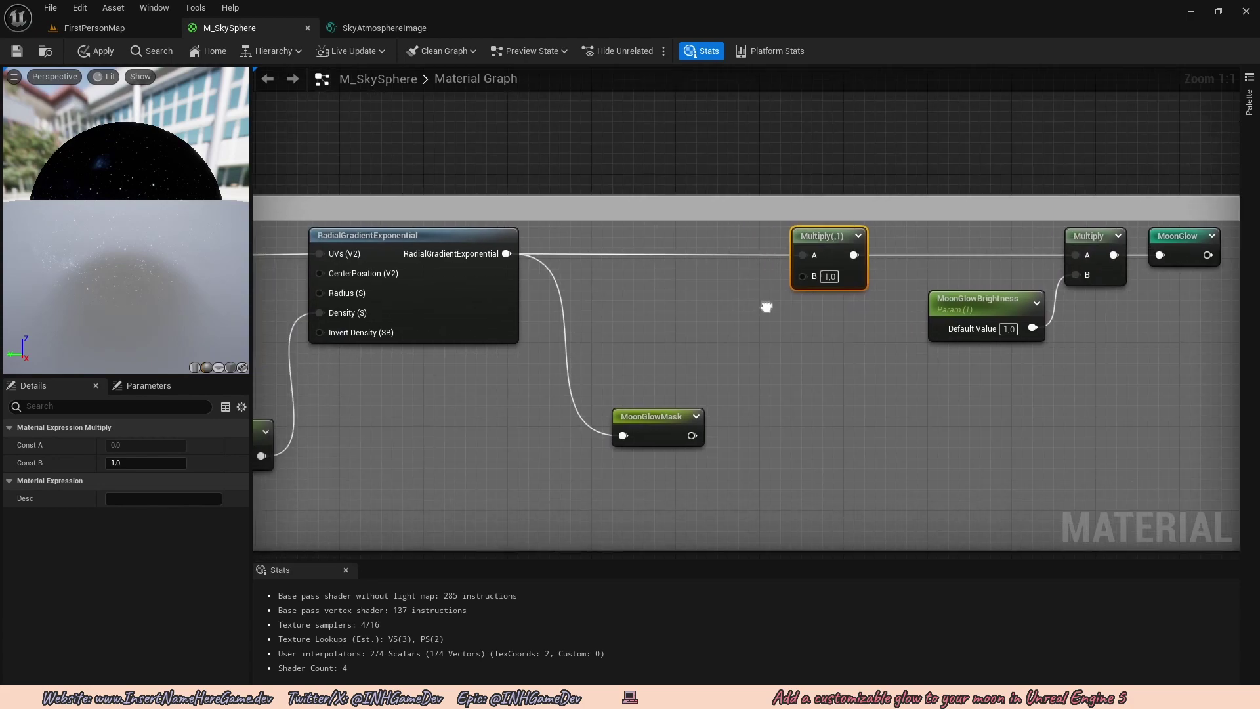
{"action": "left_click", "coordinate": [765, 302]}
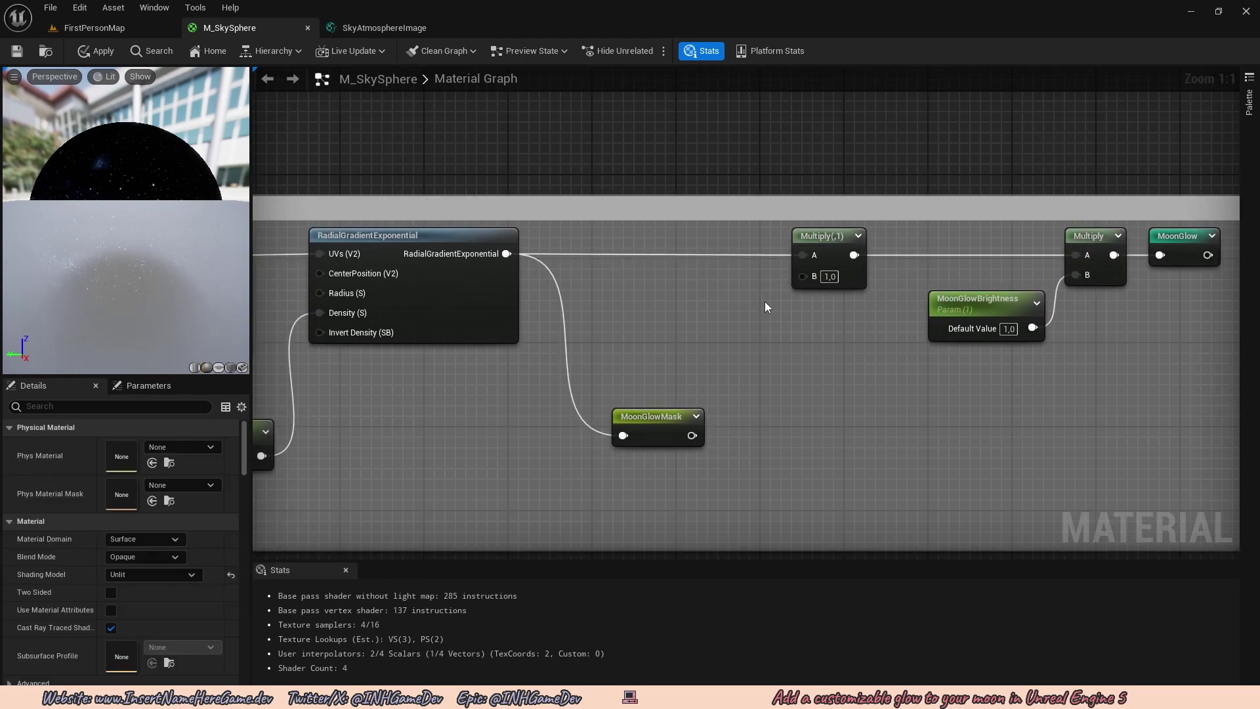
Add a Constant3Vector below the glow wire and convert it to a parameter named MoonGlowColor
{"action": "right_click_drag", "start_coordinate": [765, 302], "coordinate": [691, 283]}
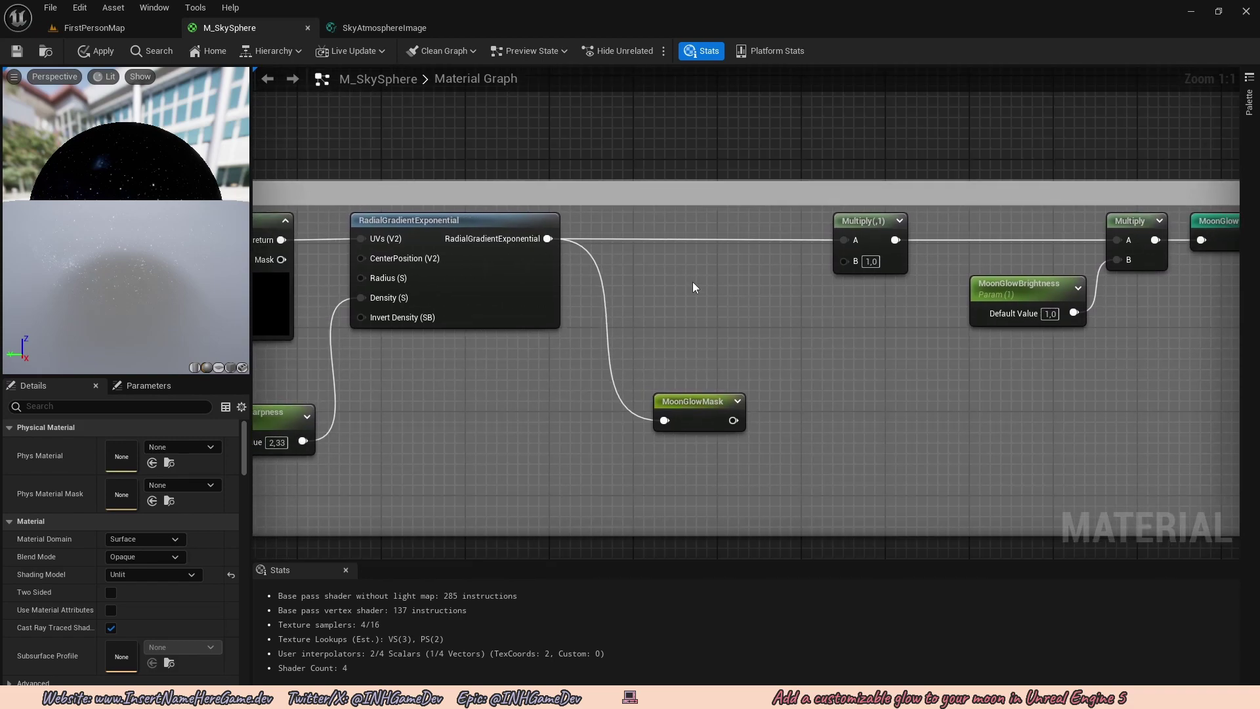
{"action": "left_click", "coordinate": [694, 287]}
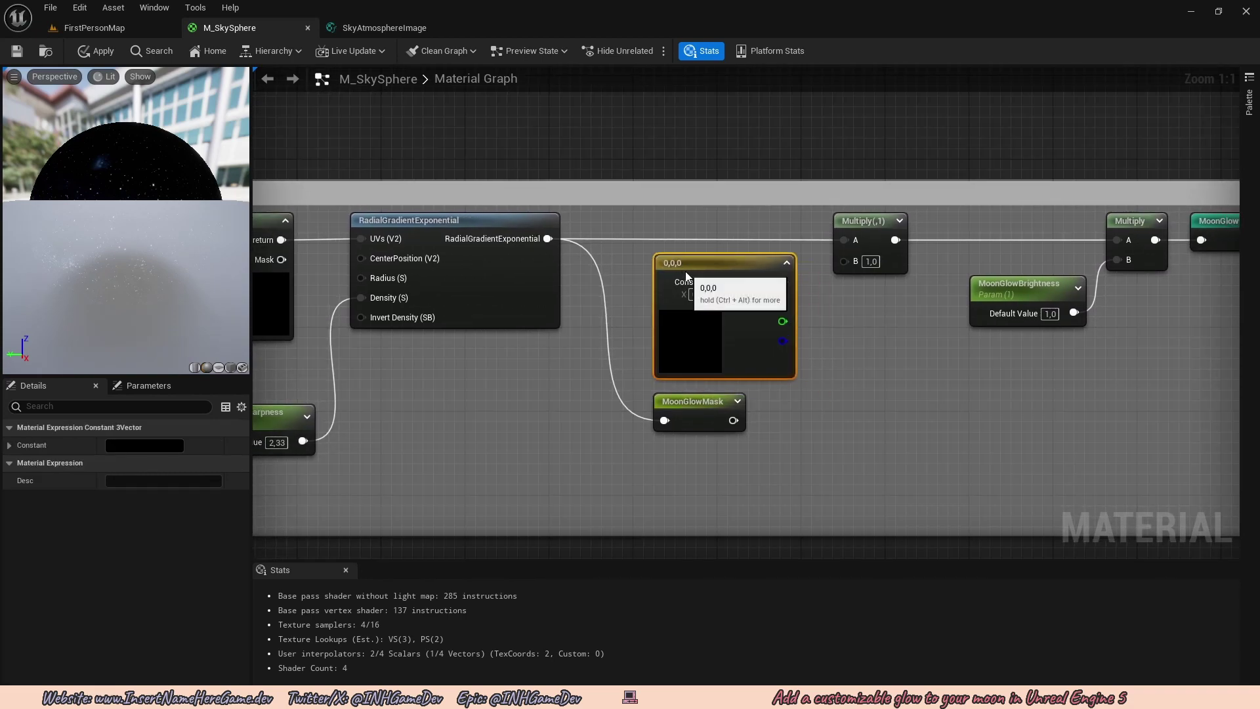
{"action": "right_click", "coordinate": [694, 273]}
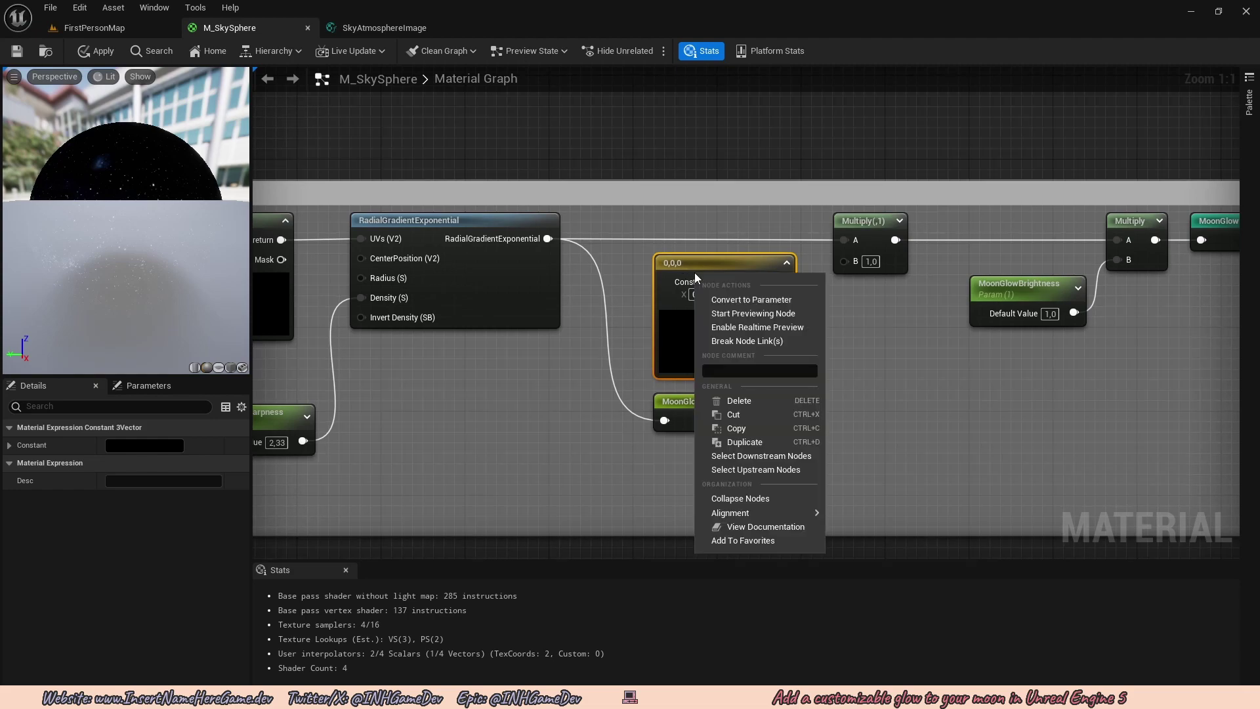
{"action": "left_click", "coordinate": [747, 298]}
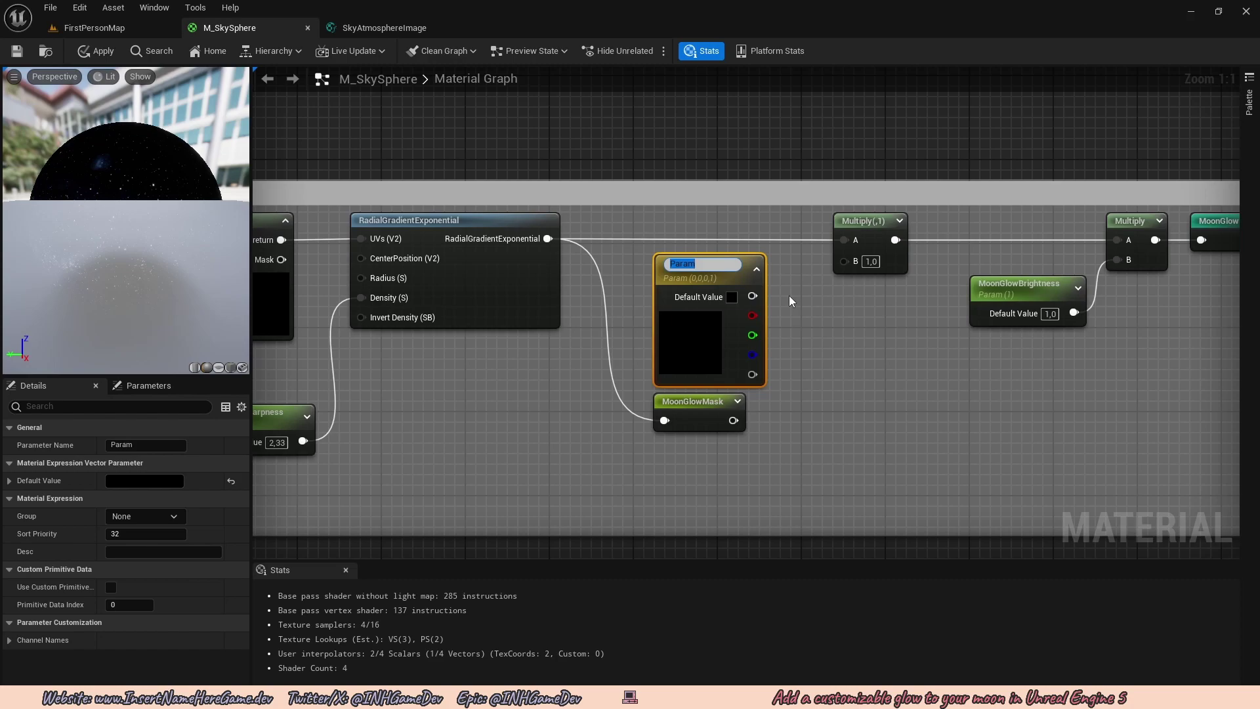
{"action": "type", "text": "MoonGlowCoo"}
{"action": "key", "text": "BackSpace"}
{"action": "type", "text": "lor"}
{"action": "key", "text": "Return"}
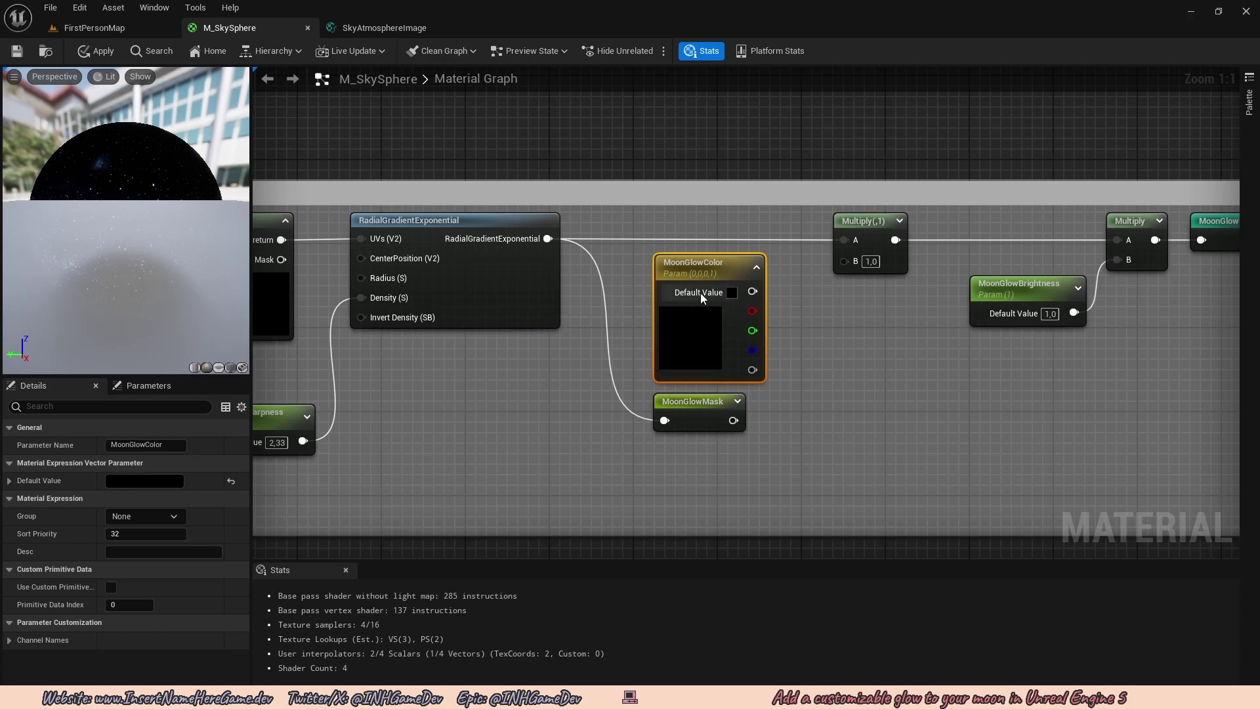
Set the default value of MoonGlowColor to white
{"action": "left_click", "coordinate": [134, 482]}
{"action": "left_click_drag", "start_coordinate": [322, 458], "coordinate": [344, 355]}
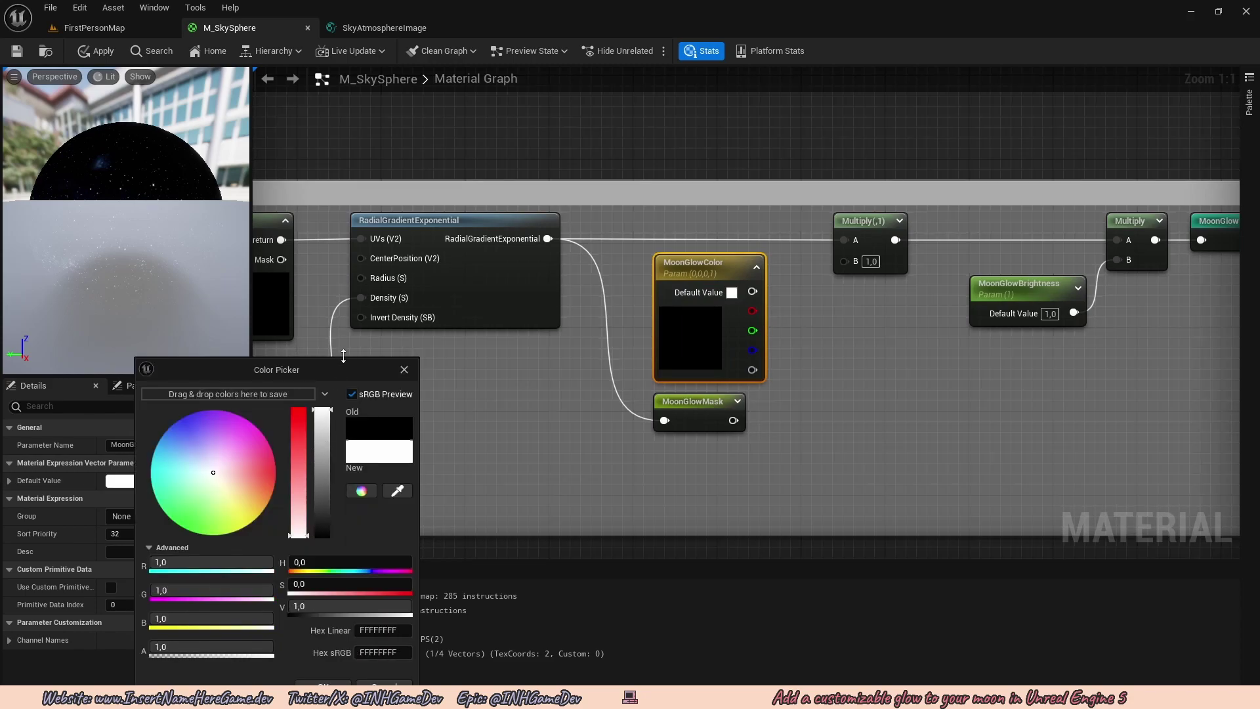
{"action": "left_click", "coordinate": [345, 684]}
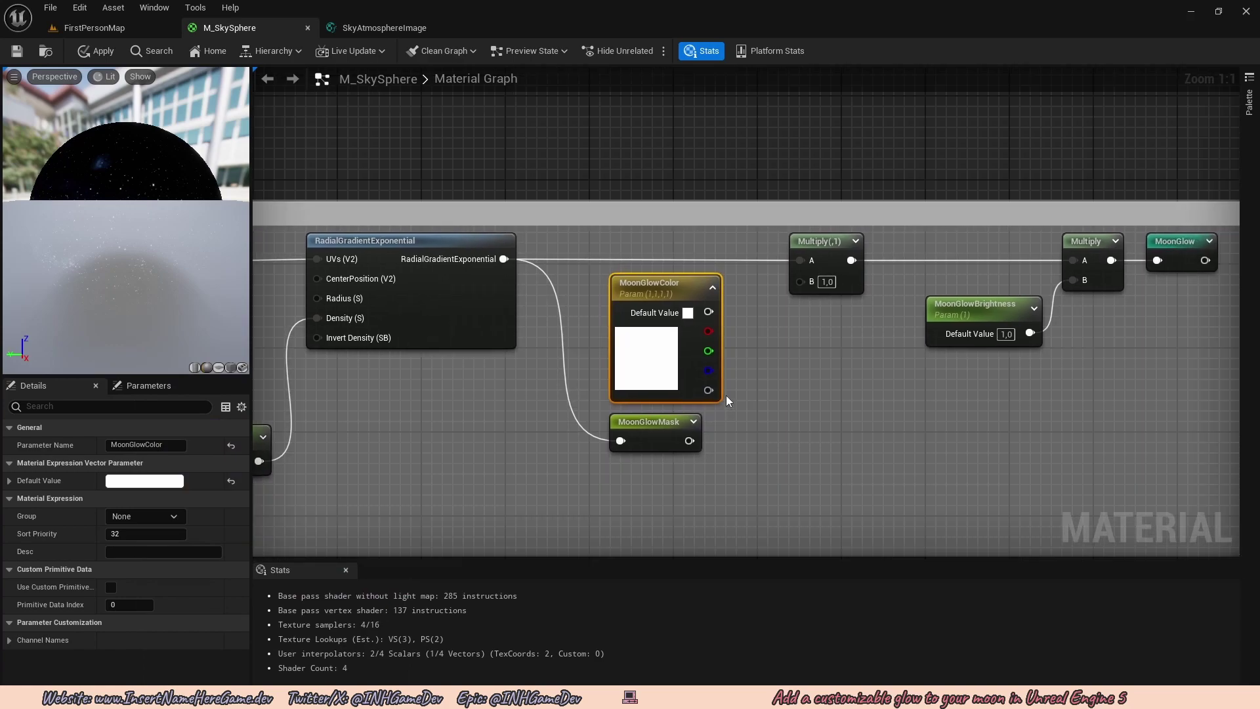
Connect MoonGlowColor to input B of the new Multiply and assign the parameter to the Moon group
{"action": "right_click_drag", "start_coordinate": [770, 376], "coordinate": [726, 395]}
{"action": "left_click_drag", "start_coordinate": [709, 314], "coordinate": [806, 282]}
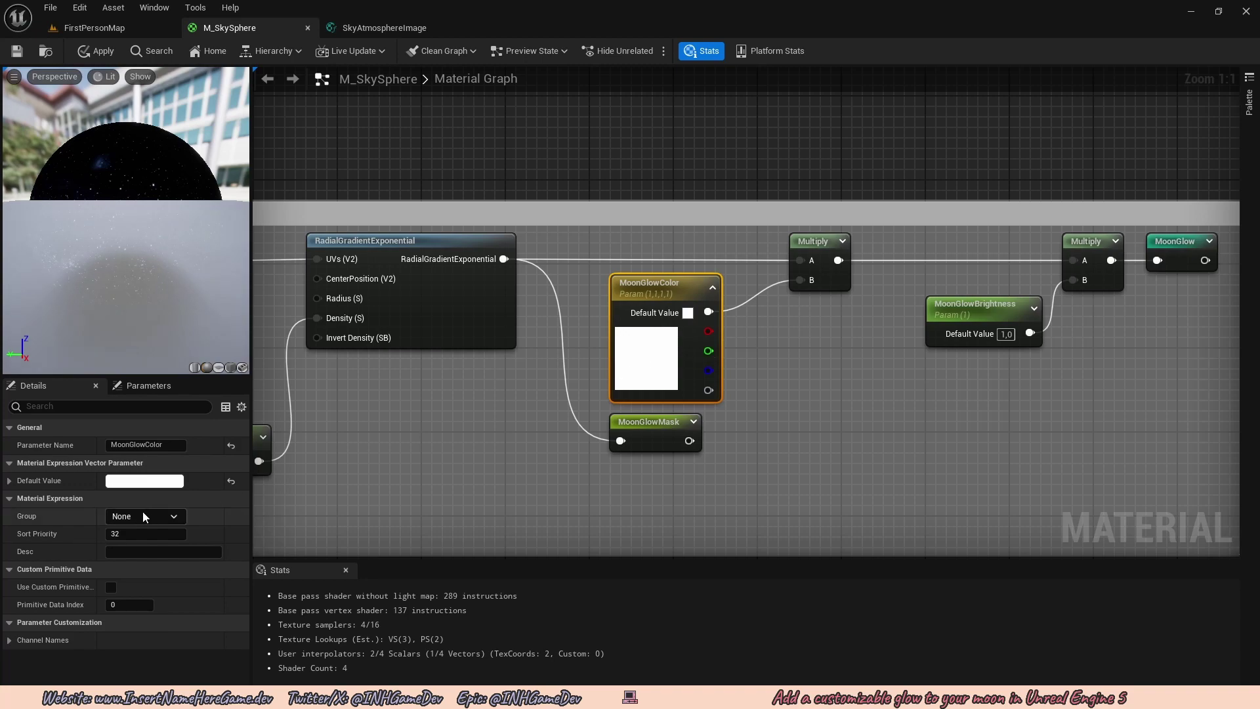
{"action": "left_click", "coordinate": [177, 519]}
{"action": "left_click", "coordinate": [121, 530]}
{"action": "scroll", "coordinate": [761, 382], "scroll_direction": "down", "scroll_amount": 1}
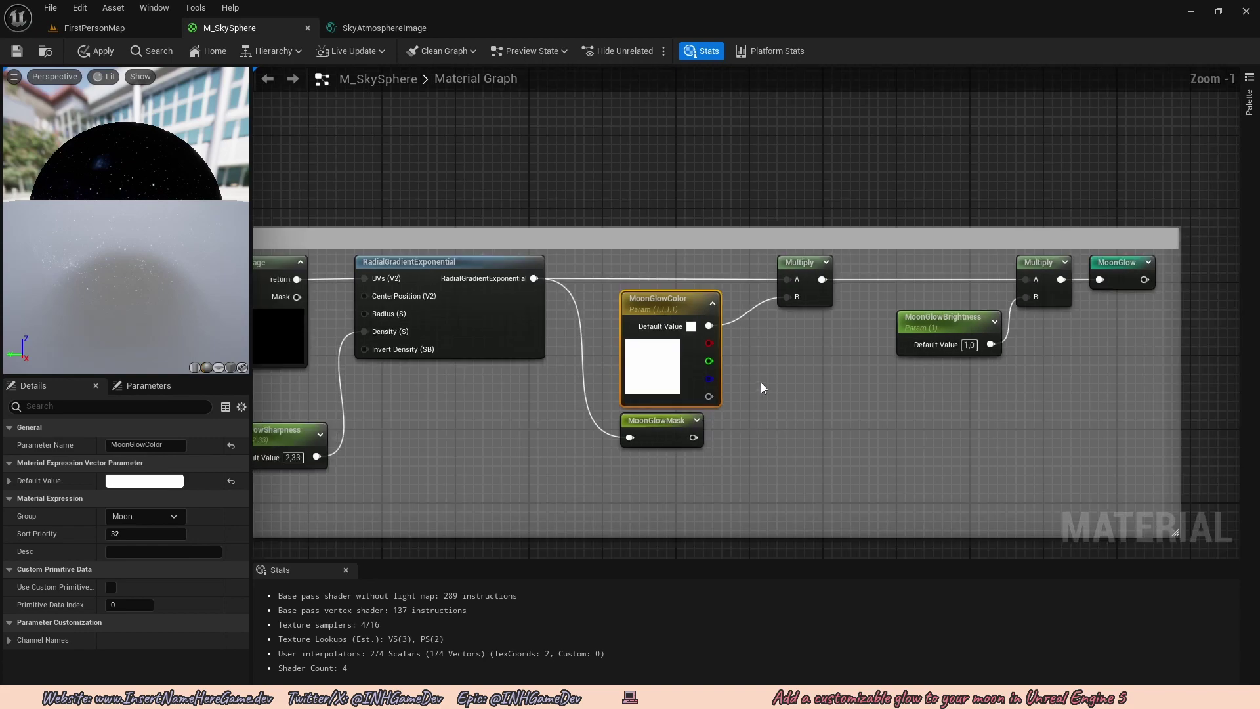
Copy the MoonGlowColor parameter together with its Multiply node and go to the Moon group
{"action": "left_click", "coordinate": [800, 391]}
{"action": "left_click_drag", "start_coordinate": [841, 407], "coordinate": [696, 308]}
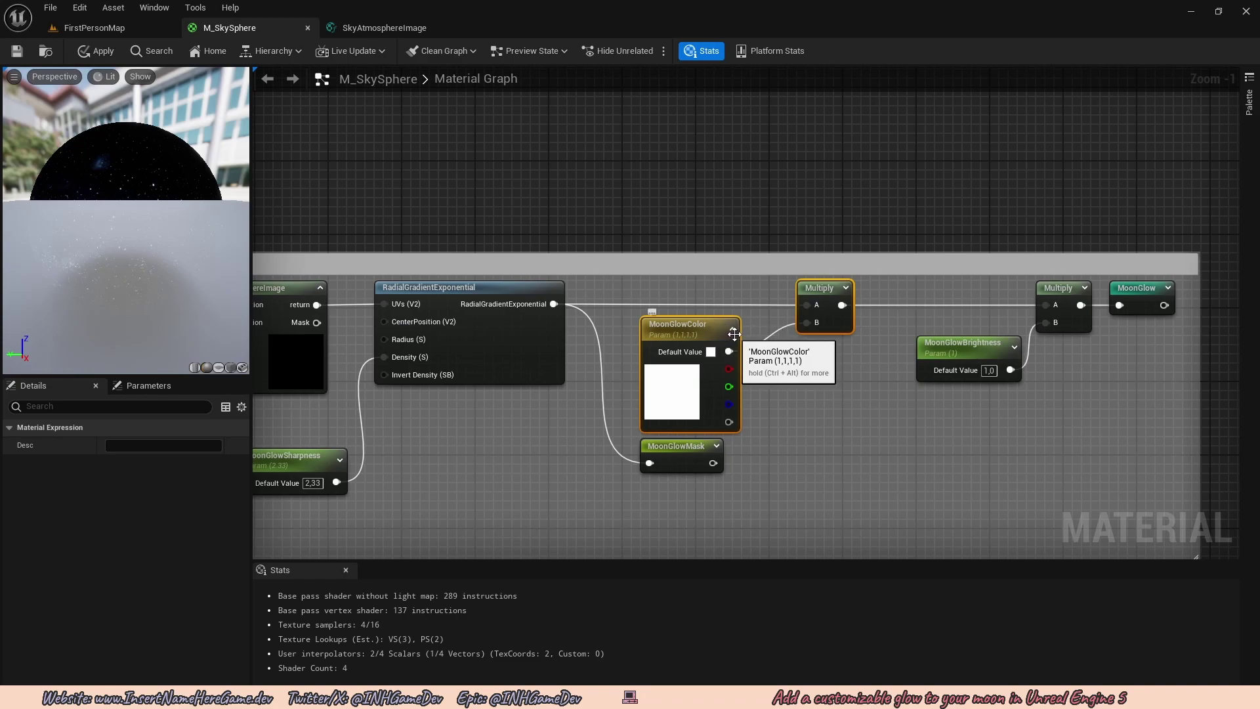
{"action": "scroll", "coordinate": [734, 335], "scroll_direction": "down", "scroll_amount": 4}
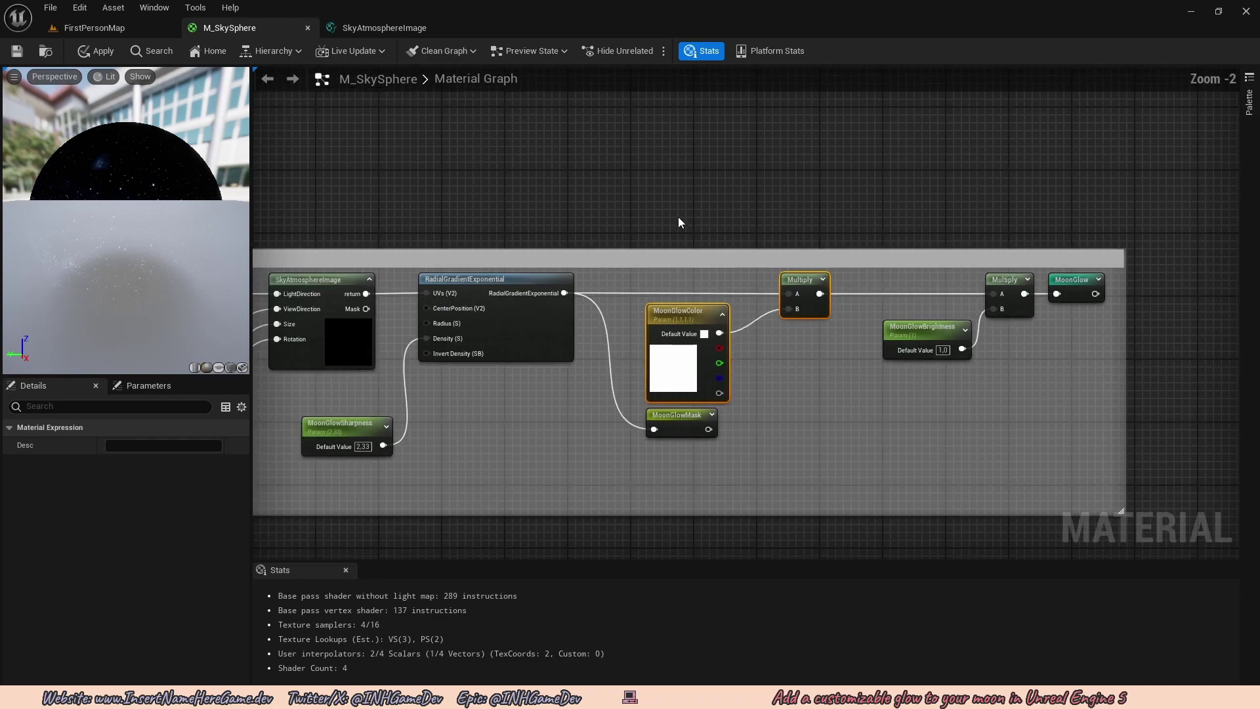
{"action": "scroll", "coordinate": [697, 380], "scroll_direction": "up", "scroll_amount": 5}
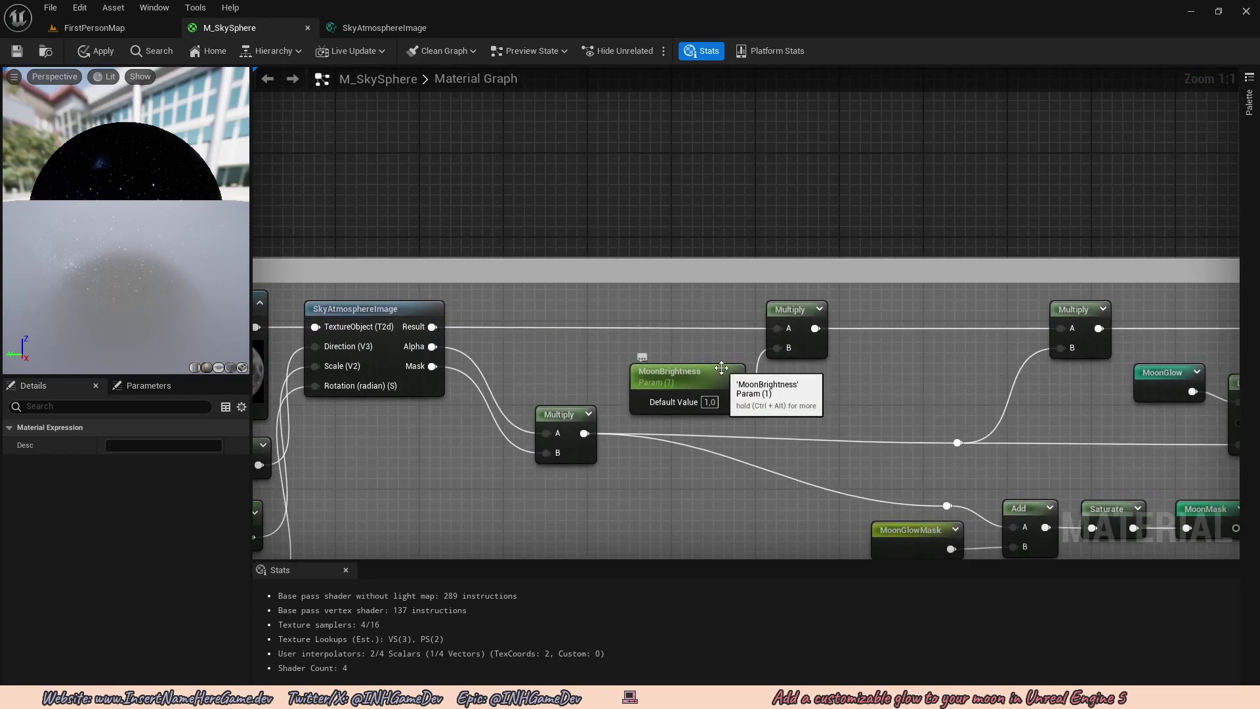
Move MoonBrightness and its Multiply node along the wire, next to the following Multiply in the Moon group
{"action": "right_click_drag", "start_coordinate": [780, 382], "coordinate": [779, 362]}
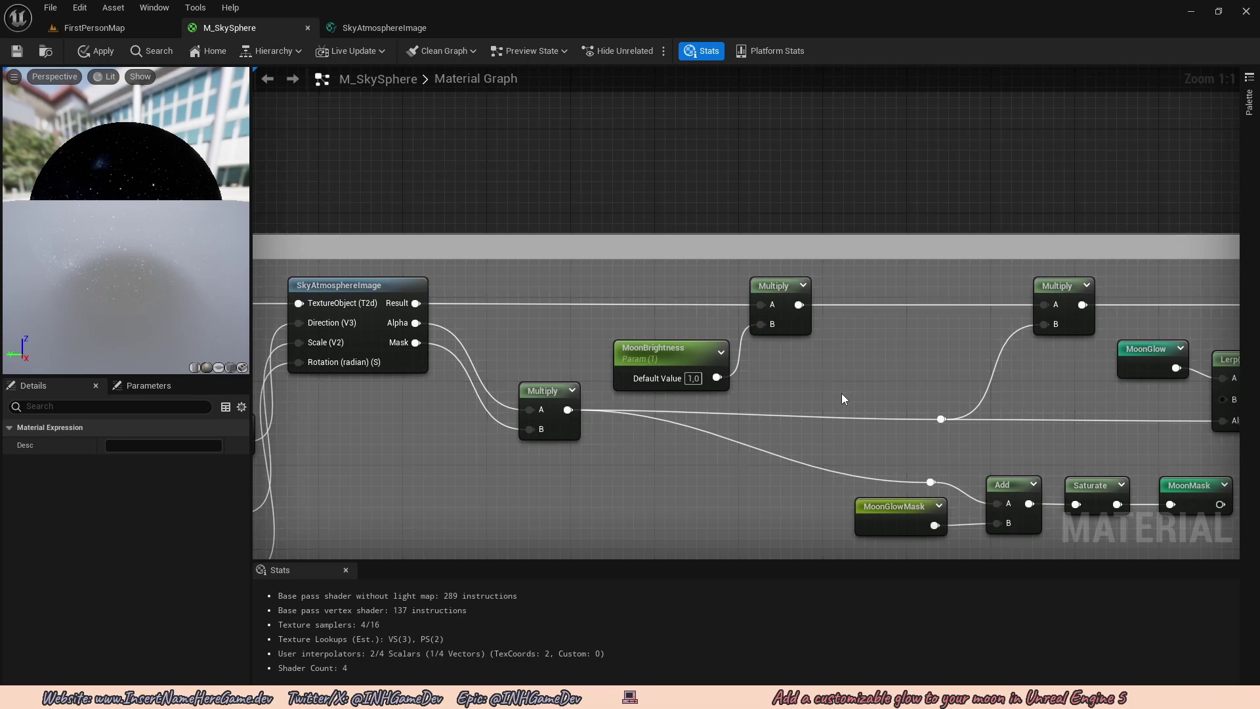
{"action": "left_click_drag", "start_coordinate": [841, 393], "coordinate": [663, 298]}
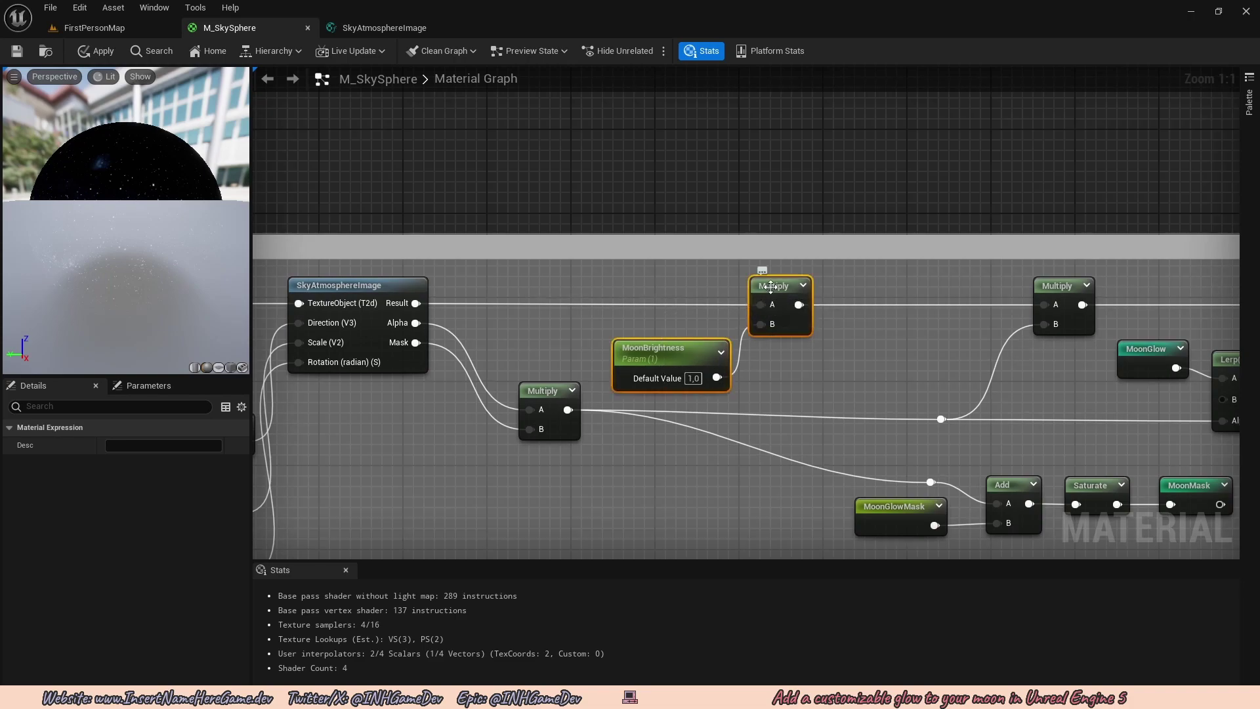
{"action": "left_click_drag", "start_coordinate": [773, 289], "coordinate": [920, 289]}
{"action": "right_click_drag", "start_coordinate": [632, 325], "coordinate": [712, 299]}
{"action": "left_click", "coordinate": [679, 299]}
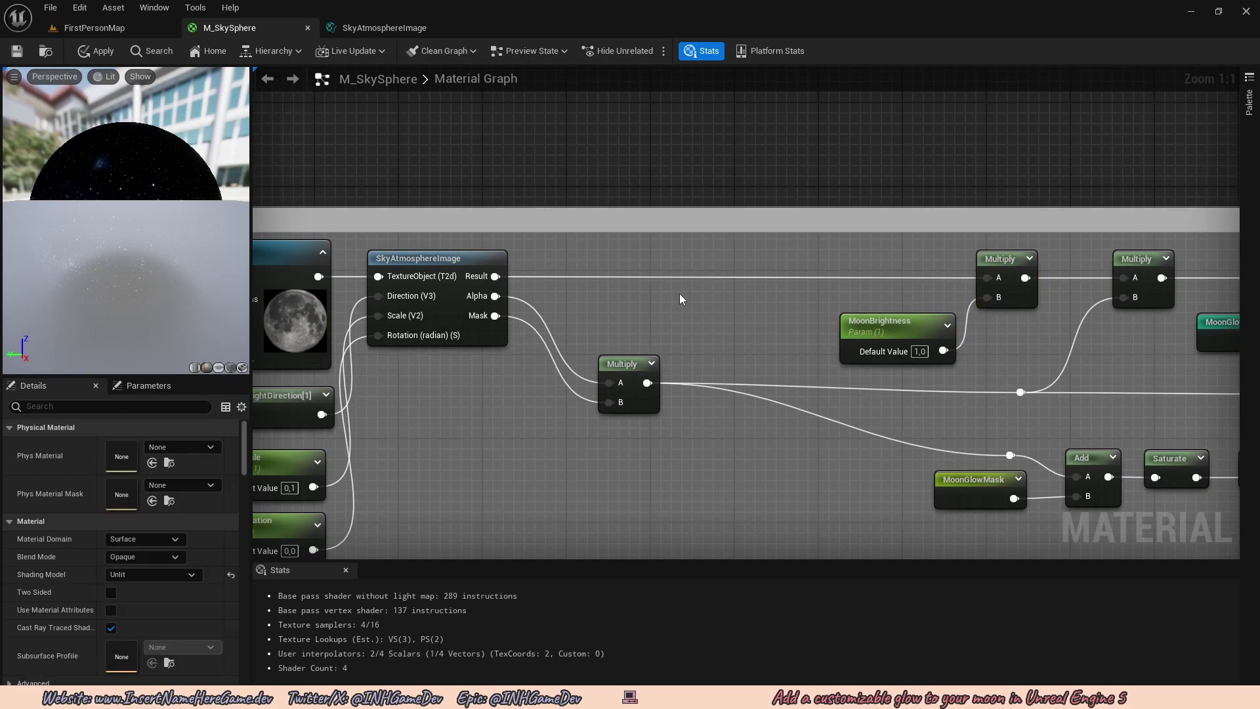
Paste the copied MoonGlowColor and Multiply nodes and park them in the empty space below the Moon group
{"action": "key", "text": "ctrl+v"}
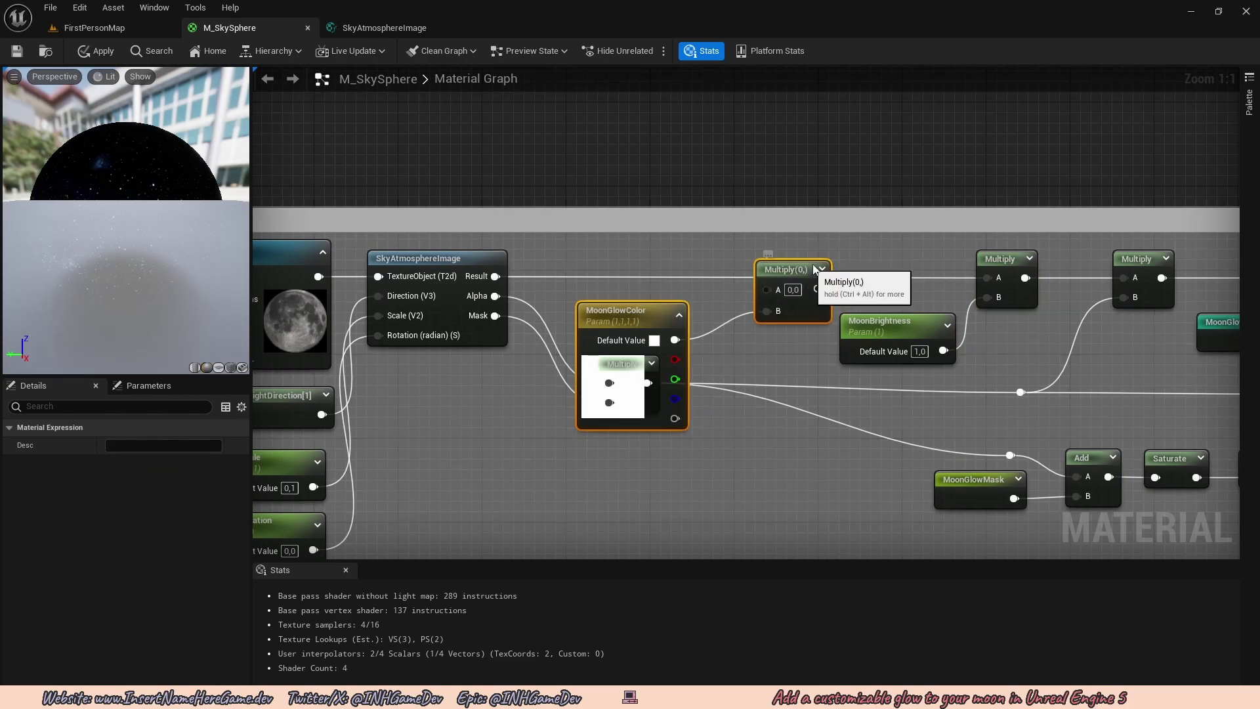
{"action": "left_click_drag", "start_coordinate": [802, 267], "coordinate": [801, 461]}
{"action": "right_click_drag", "start_coordinate": [802, 439], "coordinate": [791, 243]}
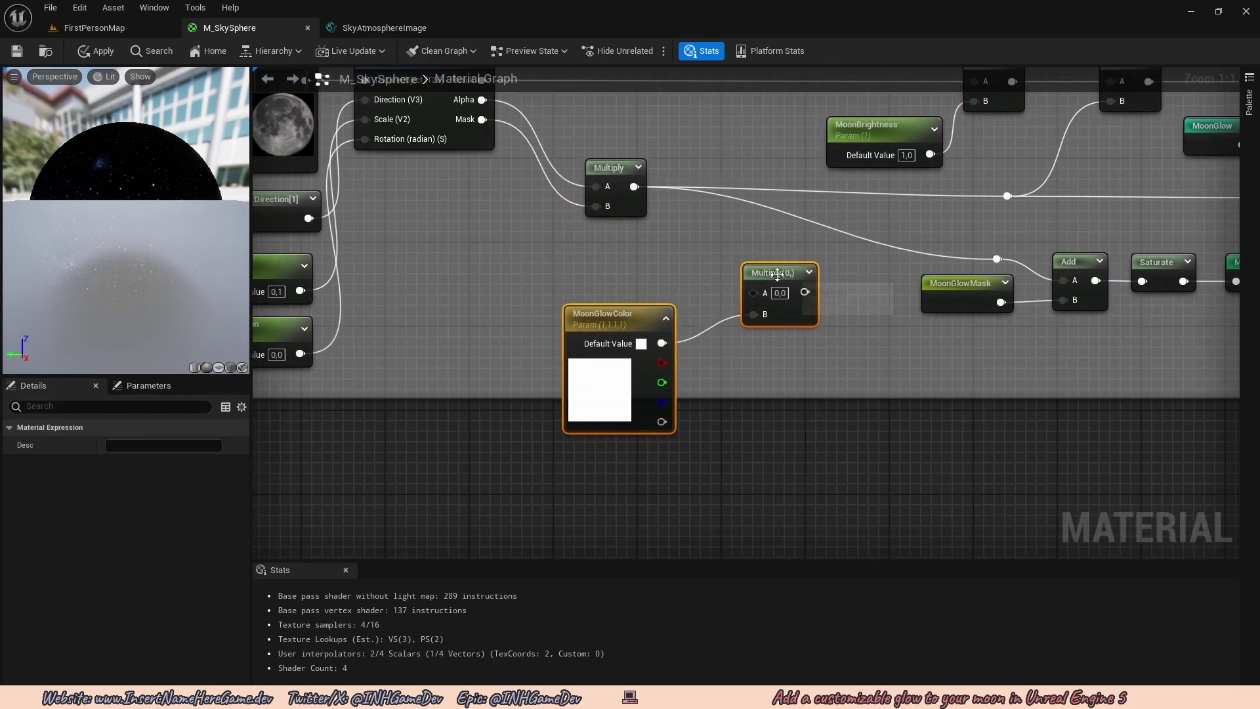
{"action": "left_click_drag", "start_coordinate": [792, 275], "coordinate": [824, 440]}
{"action": "right_click_drag", "start_coordinate": [706, 261], "coordinate": [763, 380]}
{"action": "scroll", "coordinate": [763, 379], "scroll_direction": "down", "scroll_amount": 1}
{"action": "left_click", "coordinate": [763, 379]}
{"action": "scroll", "coordinate": [762, 380], "scroll_direction": "up", "scroll_amount": 1}
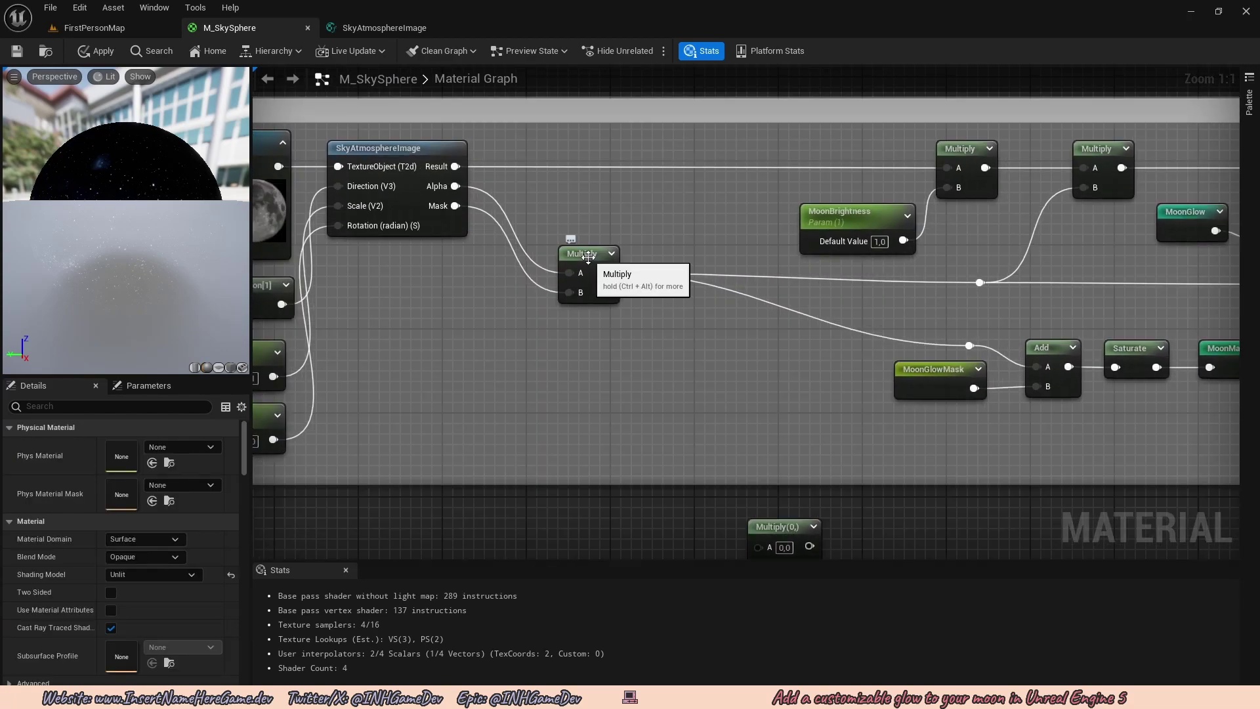
Move the Multiply that combines Alpha and Mask, along with its upper reroute node, lower in the Moon group
{"action": "left_click_drag", "start_coordinate": [589, 256], "coordinate": [558, 341]}
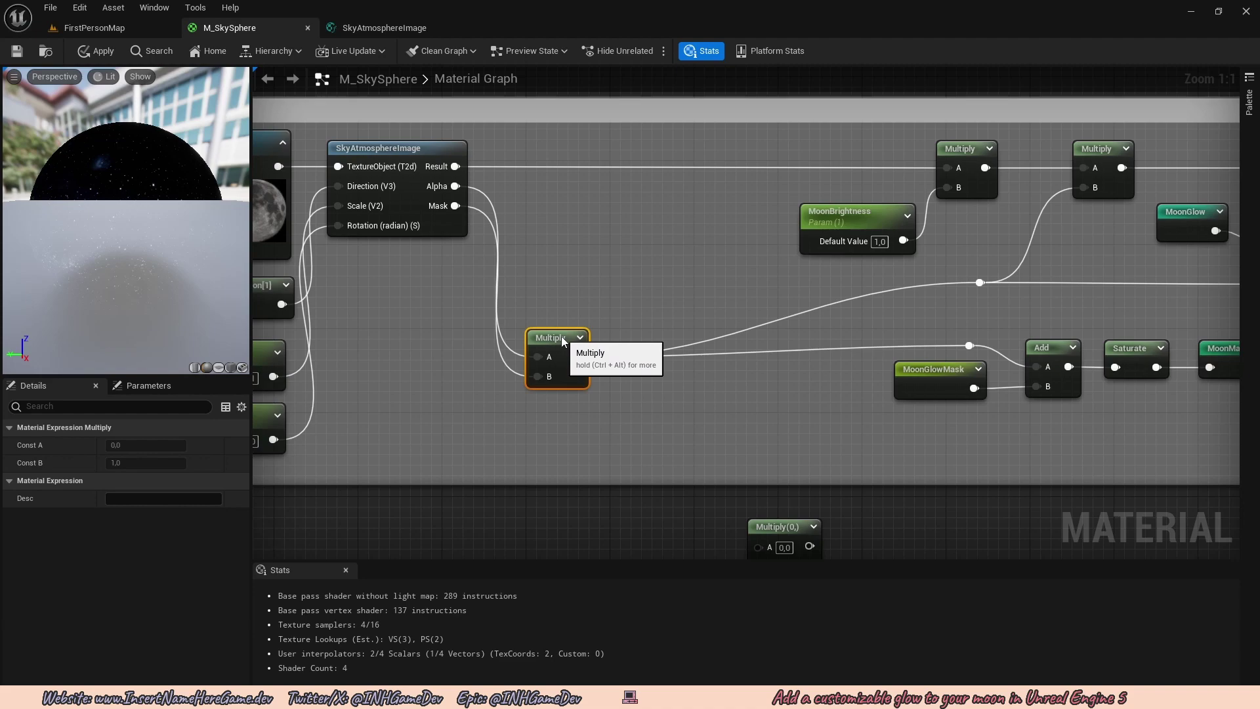
{"action": "right_click_drag", "start_coordinate": [1032, 317], "coordinate": [738, 323]}
{"action": "left_click", "coordinate": [688, 290]}
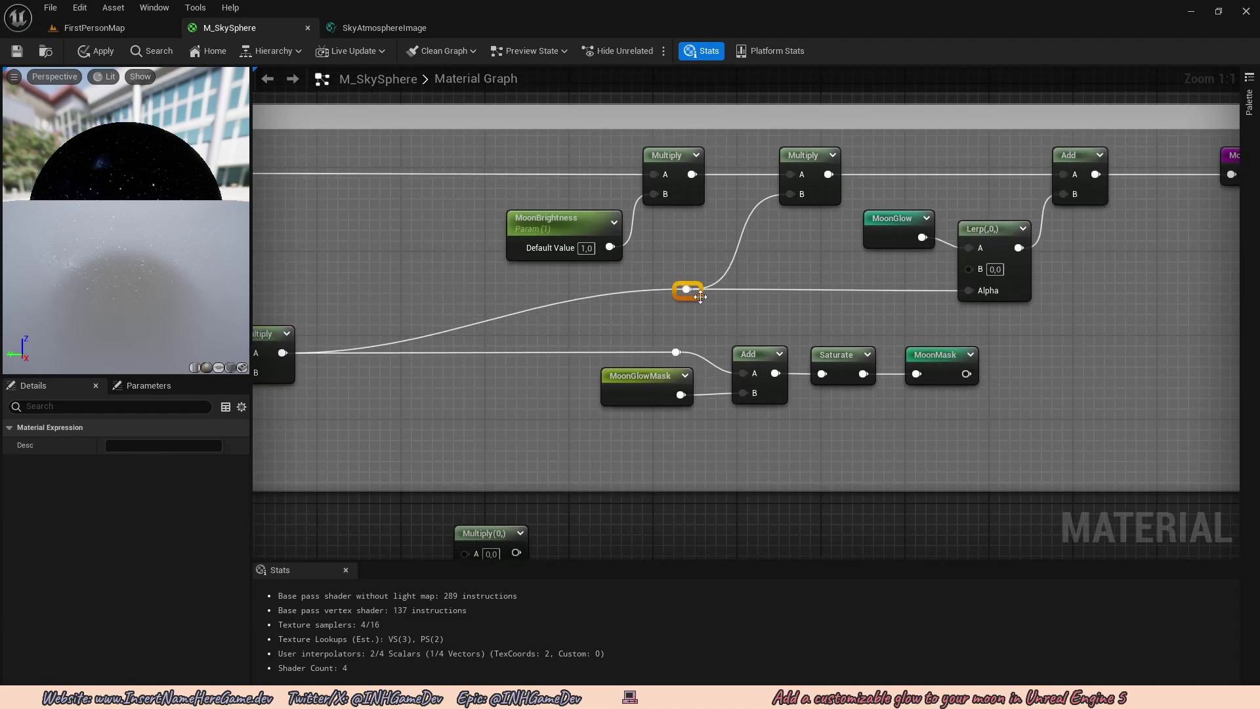
{"action": "left_click_drag", "start_coordinate": [702, 296], "coordinate": [732, 329]}
{"action": "scroll", "coordinate": [696, 292], "scroll_direction": "down", "scroll_amount": 1}
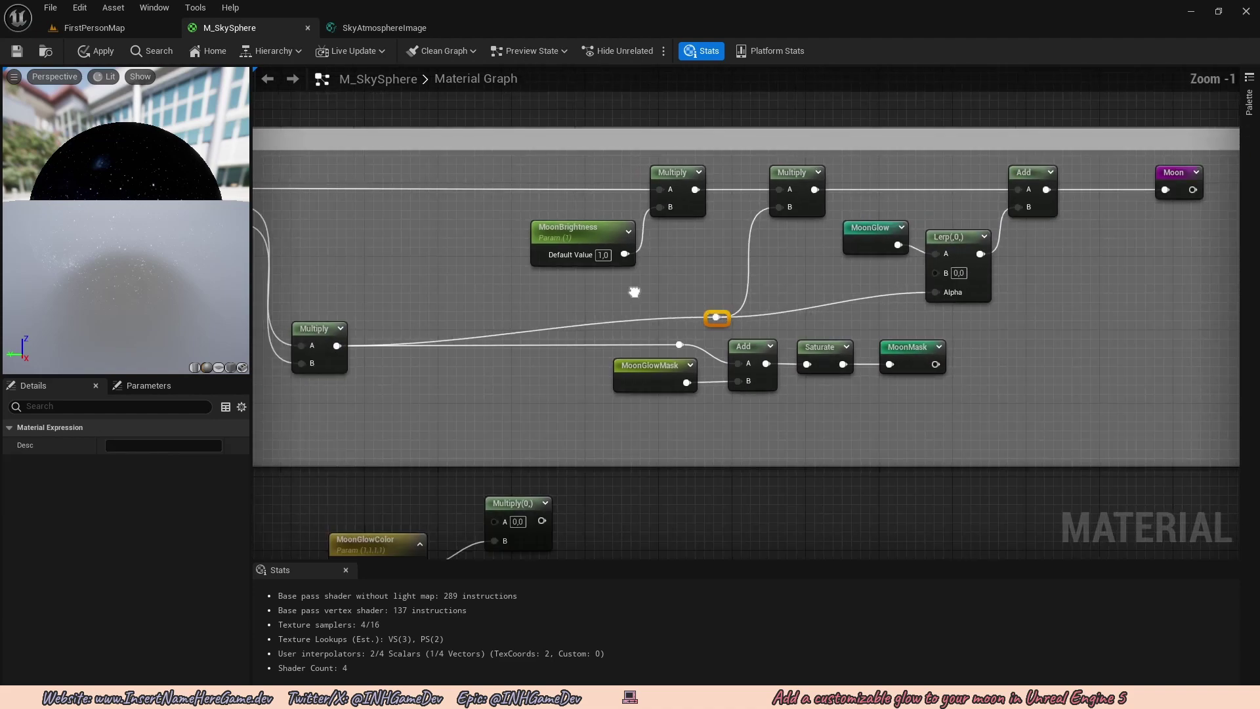
{"action": "right_click_drag", "start_coordinate": [635, 292], "coordinate": [732, 279]}
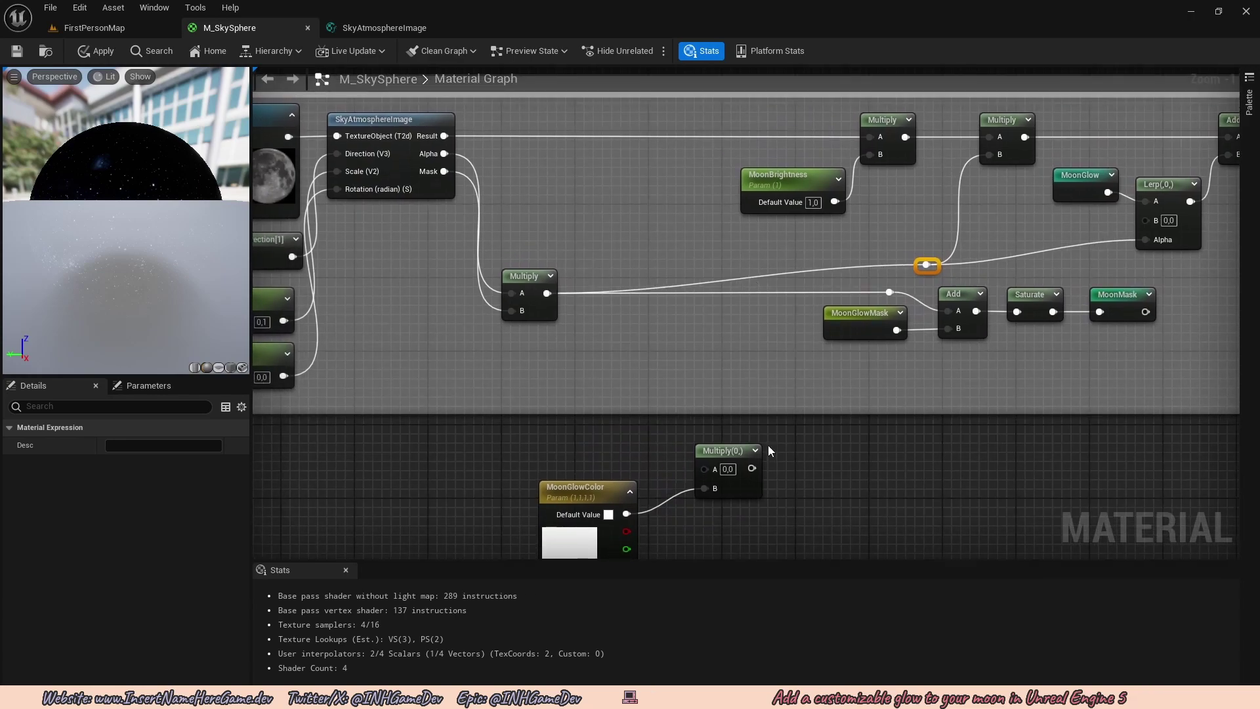
Place the pasted nodes after SkyAtmosphereImage and wire its Result through the new Multiply's input A into the brightness Multiply
{"action": "right_click_drag", "start_coordinate": [767, 535], "coordinate": [767, 495]}
{"action": "left_click_drag", "start_coordinate": [764, 509], "coordinate": [596, 440]}
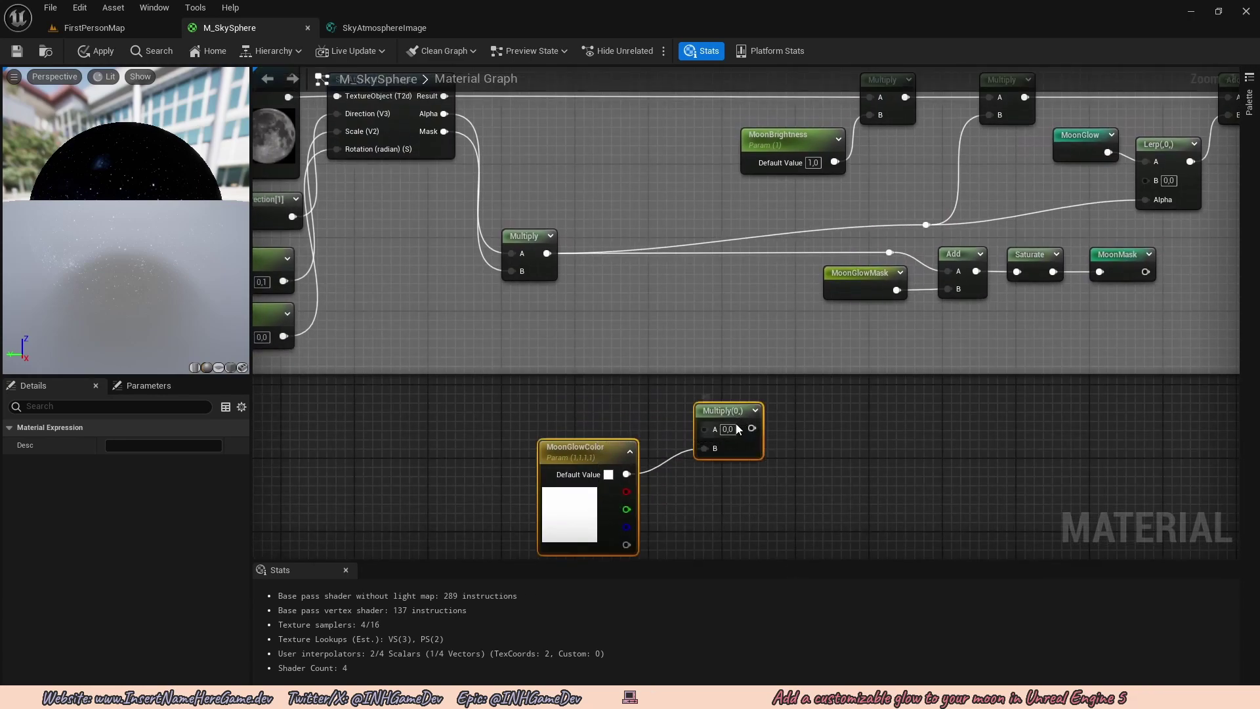
{"action": "left_click_drag", "start_coordinate": [738, 429], "coordinate": [716, 285]}
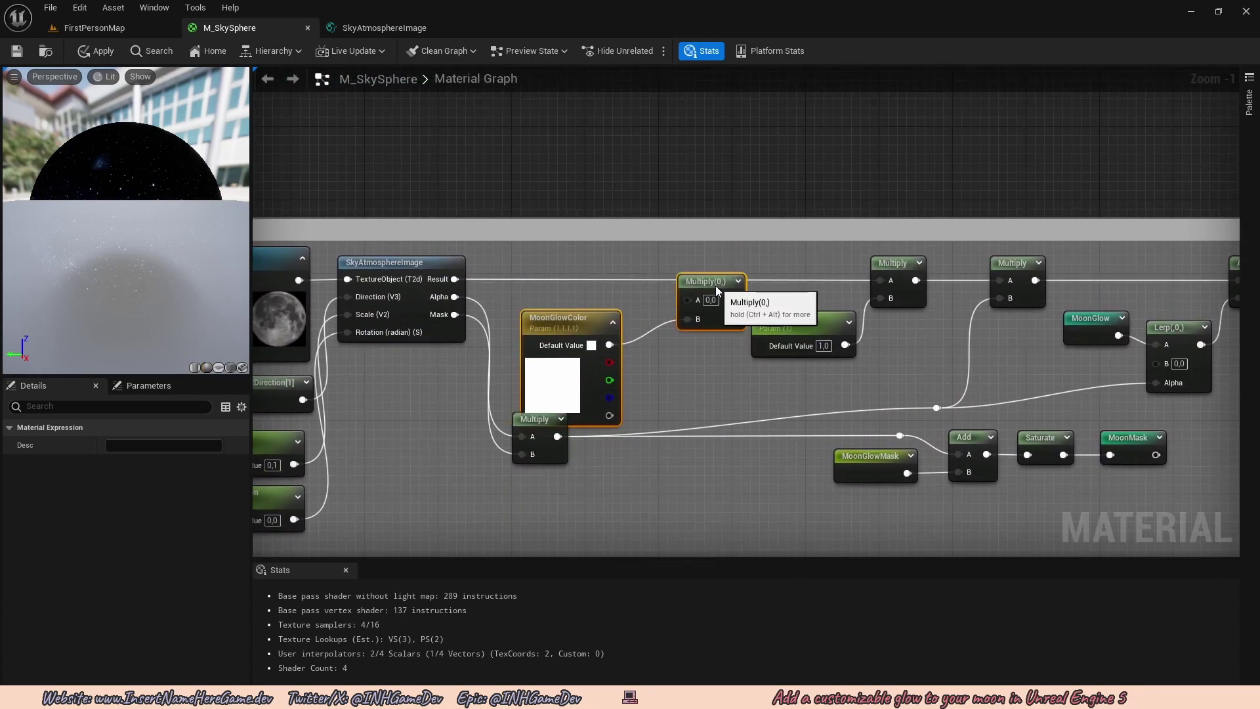
{"action": "left_click", "coordinate": [715, 284]}
{"action": "scroll", "coordinate": [464, 286], "scroll_direction": "up", "scroll_amount": 1}
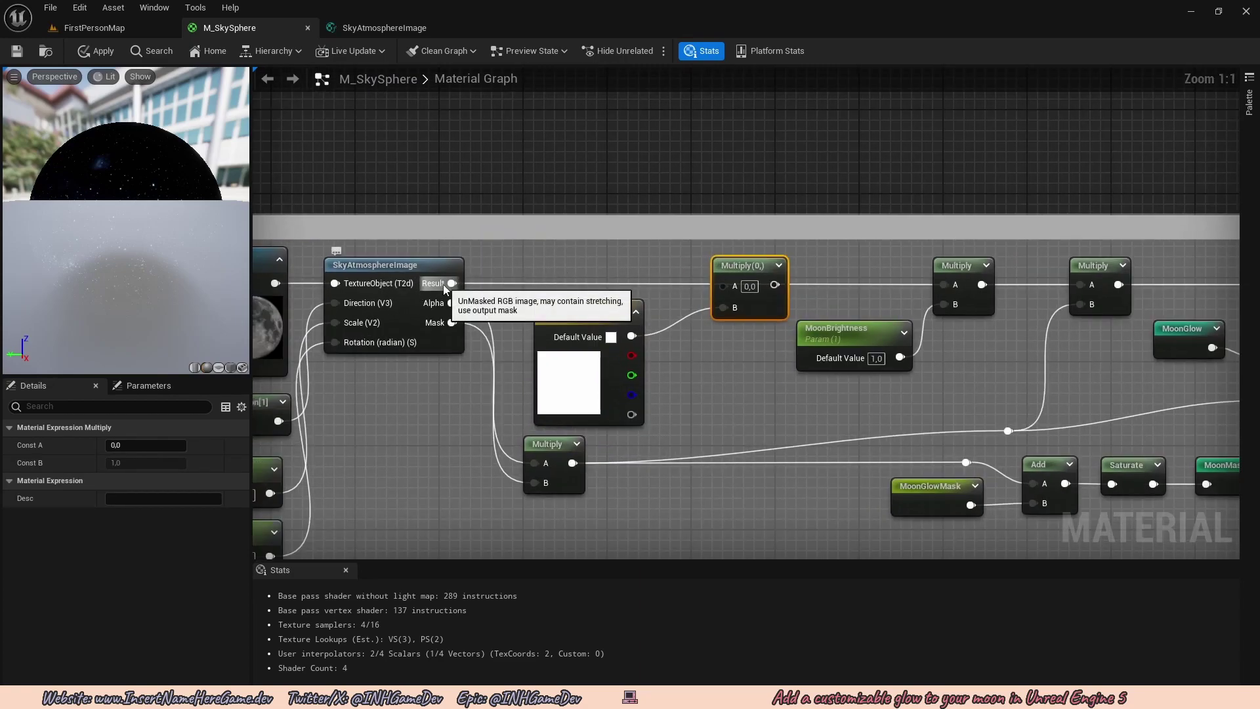
{"action": "left_click_drag", "start_coordinate": [445, 287], "coordinate": [896, 276]}
{"action": "right_click_drag", "start_coordinate": [897, 276], "coordinate": [848, 270]}
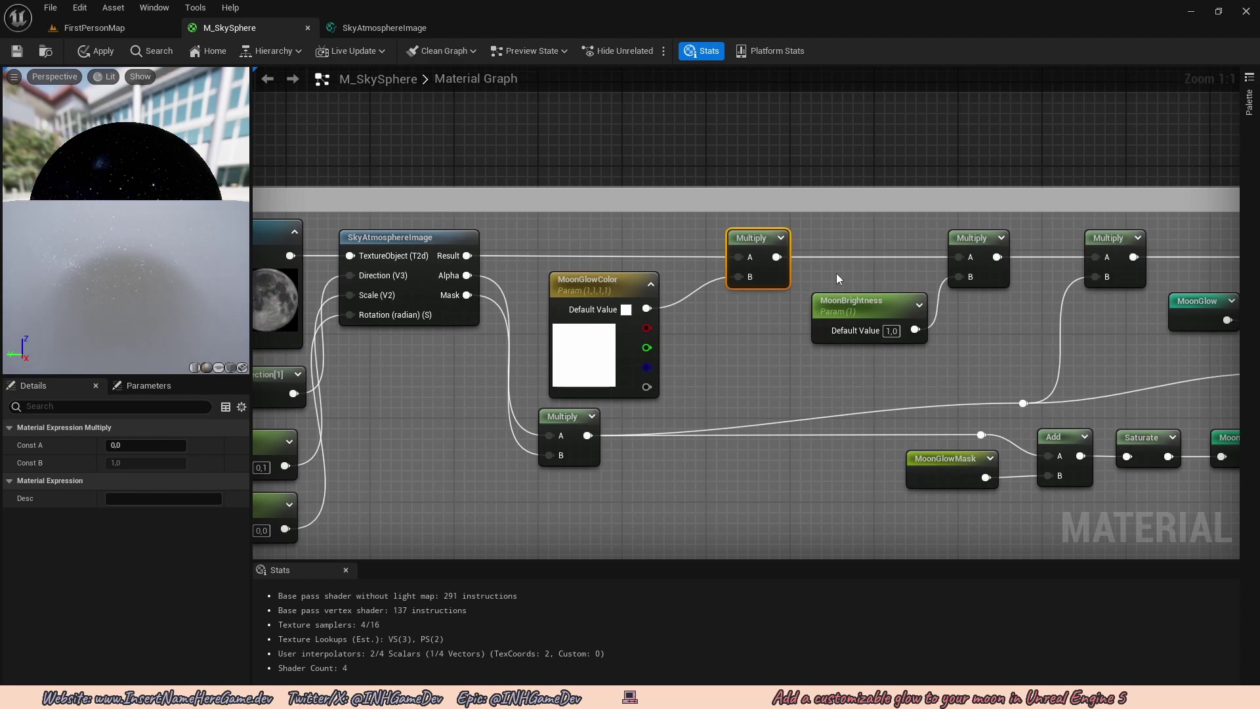
Rename the pasted color parameter in the Moon group to MoonColor
{"action": "left_click", "coordinate": [623, 314]}
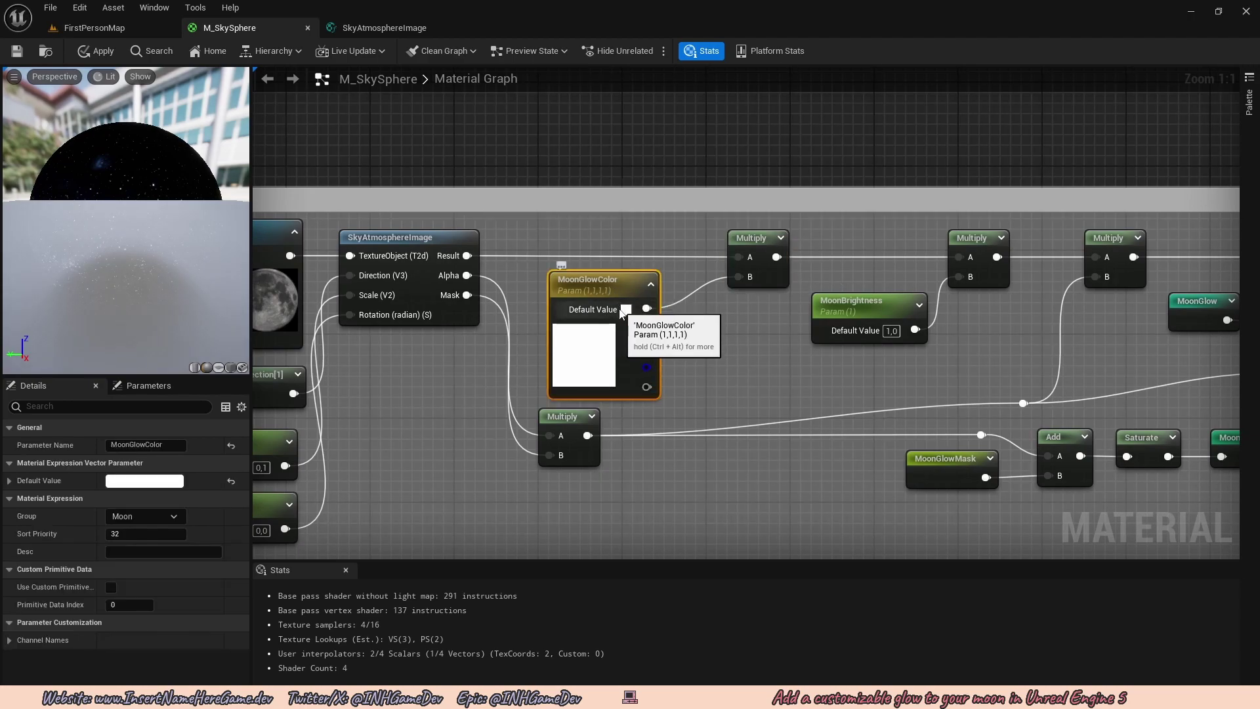
{"action": "scroll", "coordinate": [624, 316], "scroll_direction": "down", "scroll_amount": 1}
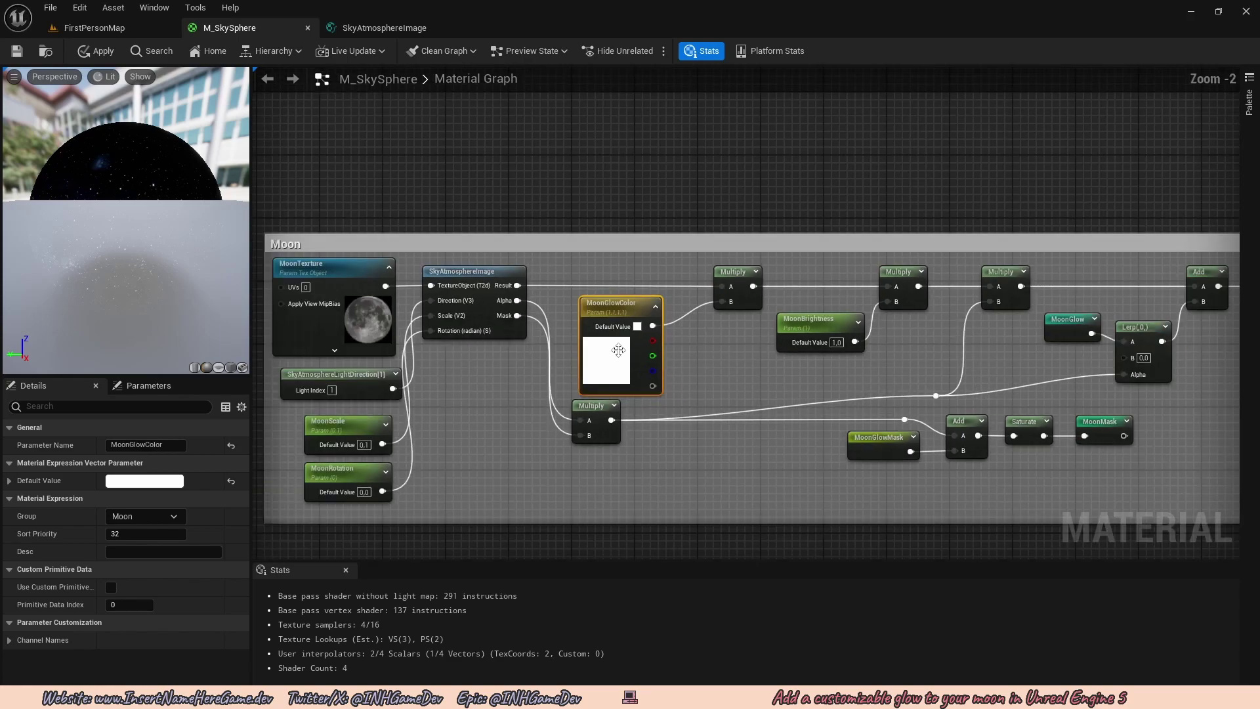
{"action": "scroll", "coordinate": [633, 331], "scroll_direction": "up", "scroll_amount": 1}
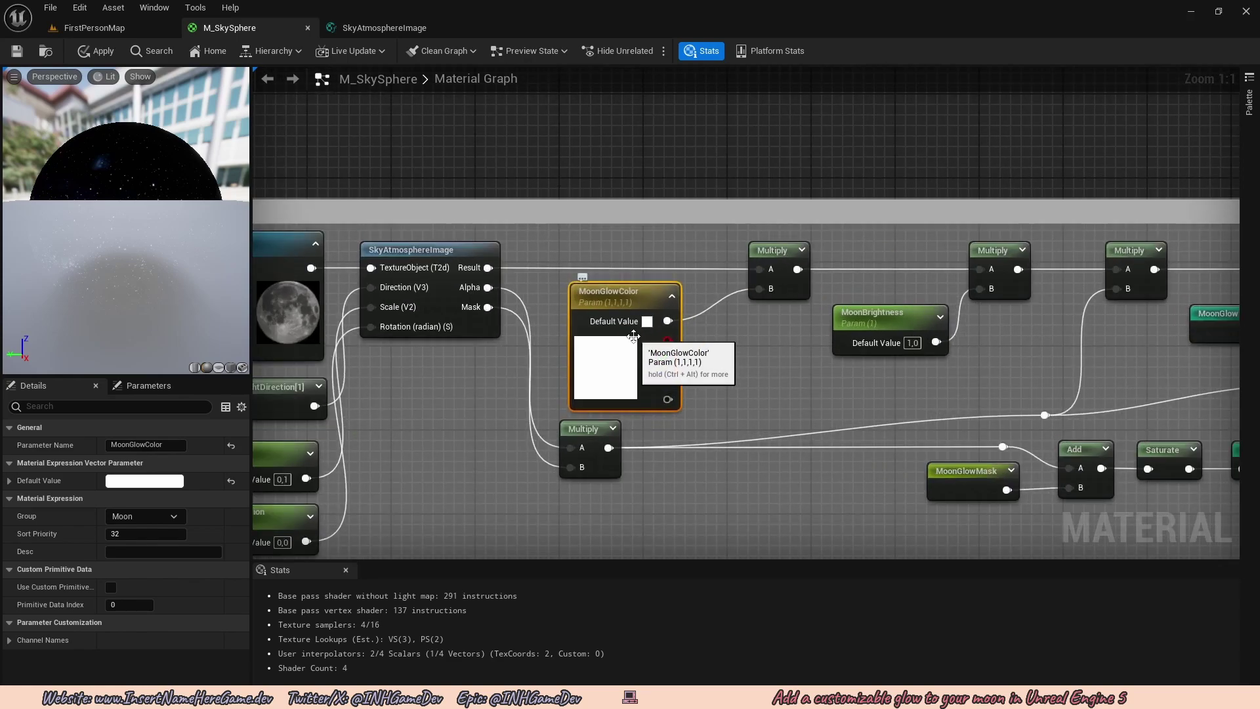
{"action": "left_click", "coordinate": [145, 444]}
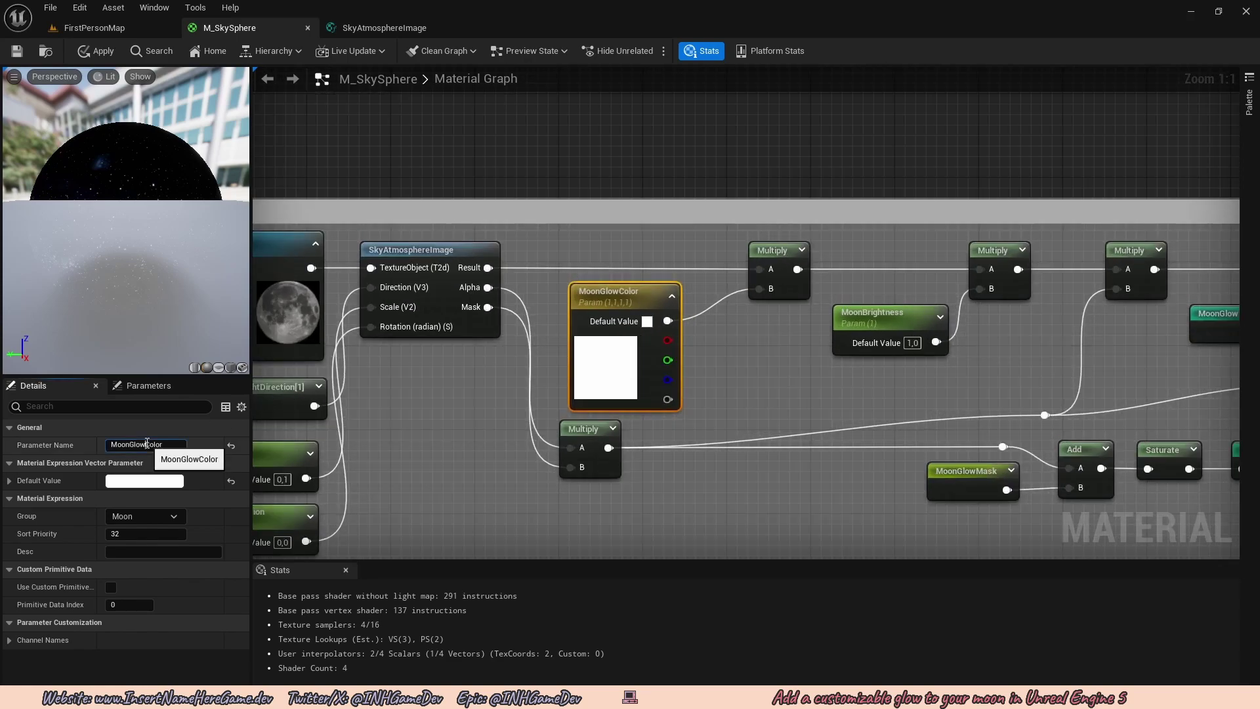
{"action": "left_click", "coordinate": [183, 448]}
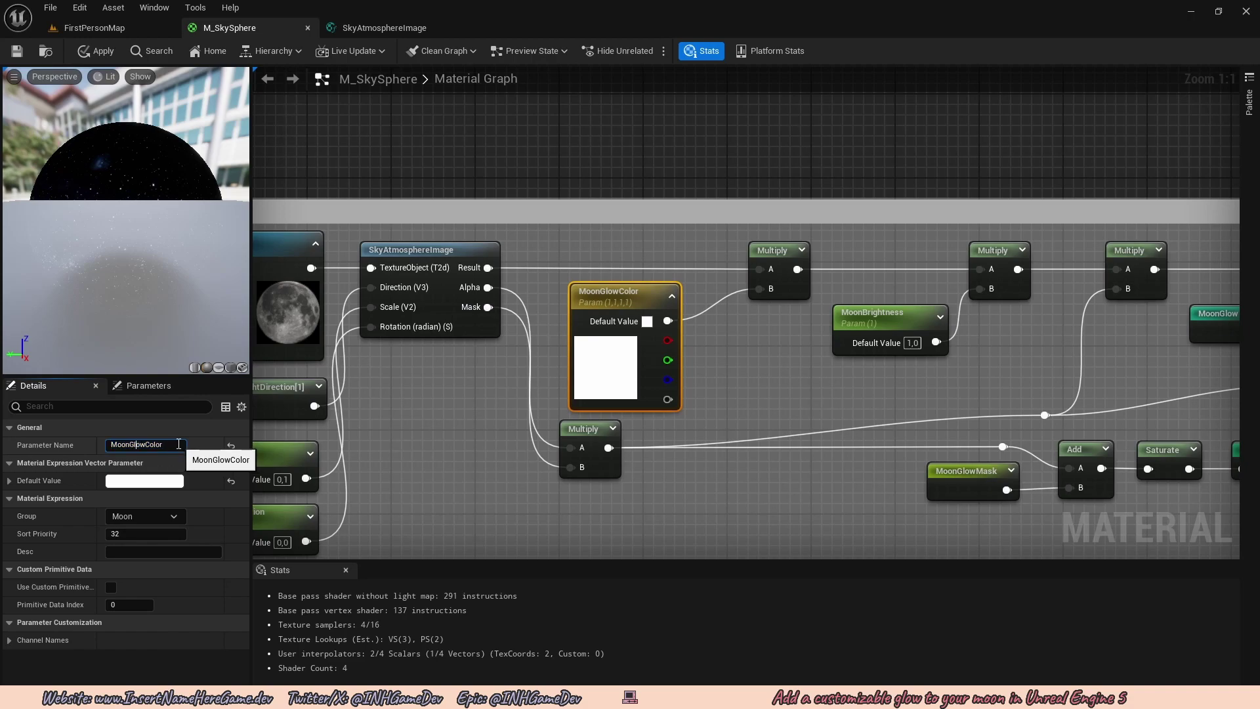
{"action": "key", "text": "BackSpace"}
{"action": "key", "text": "BackSpace"}
{"action": "key", "text": "BackSpace"}
{"action": "key", "text": "BackSpace"}
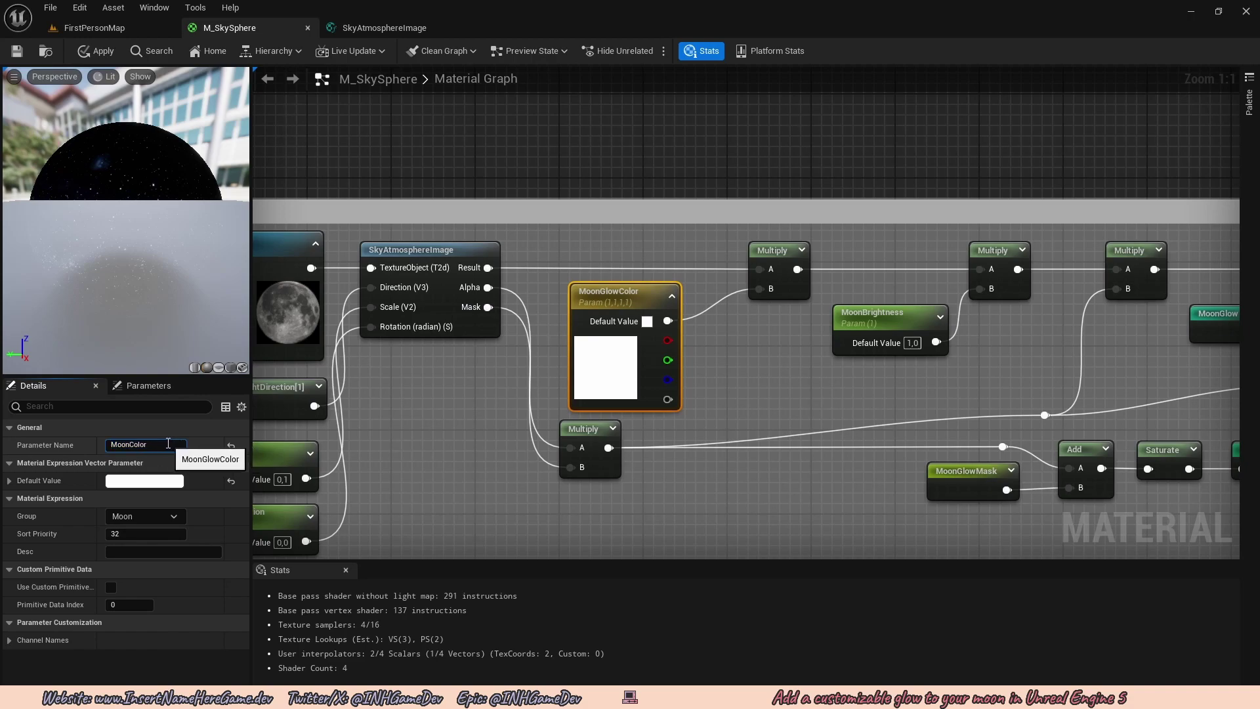
{"action": "key", "text": "Return"}
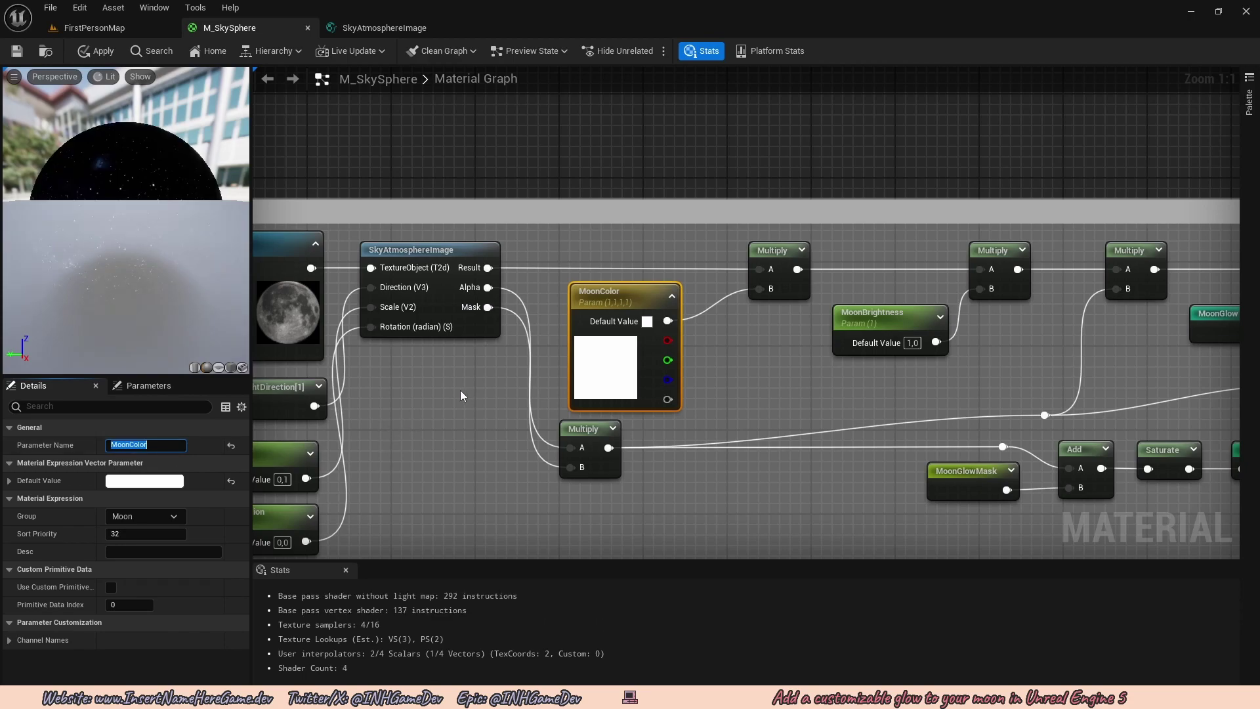
{"action": "left_click", "coordinate": [441, 392]}
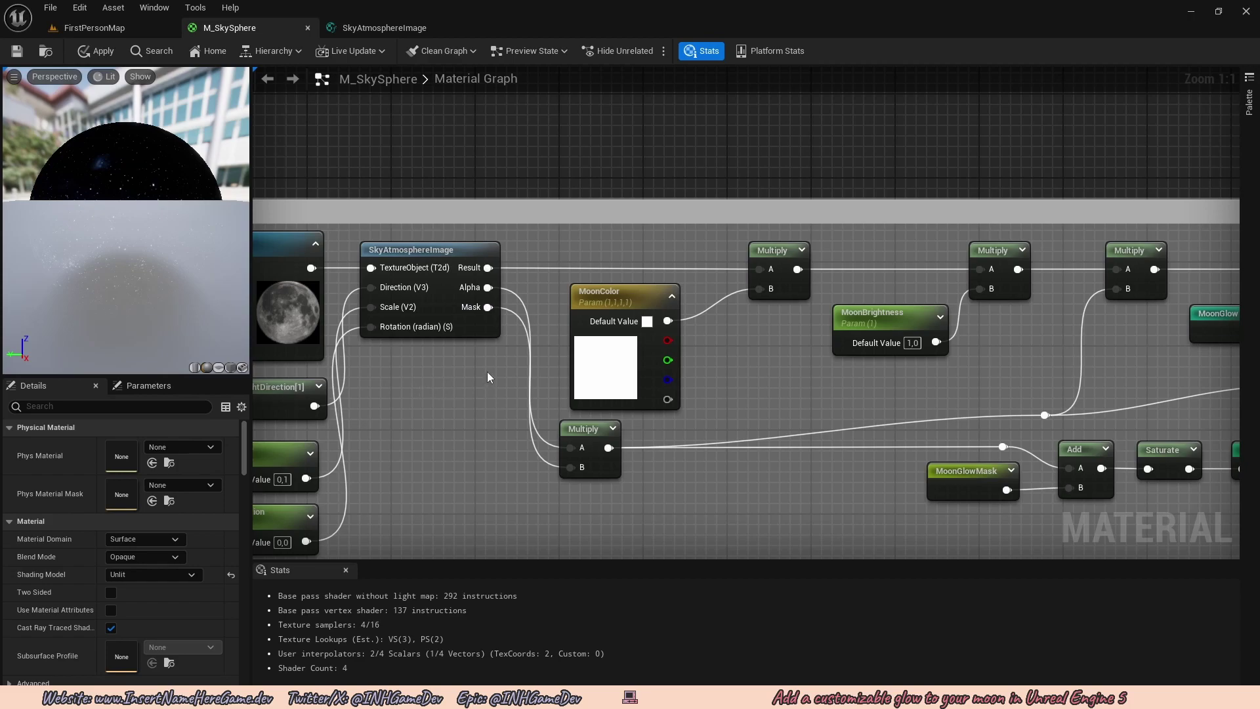
Apply the material changes and open the MI_SkySphere material instance from the FirstPersonMap level's content
{"action": "left_click", "coordinate": [95, 49]}
{"action": "left_click", "coordinate": [108, 28]}
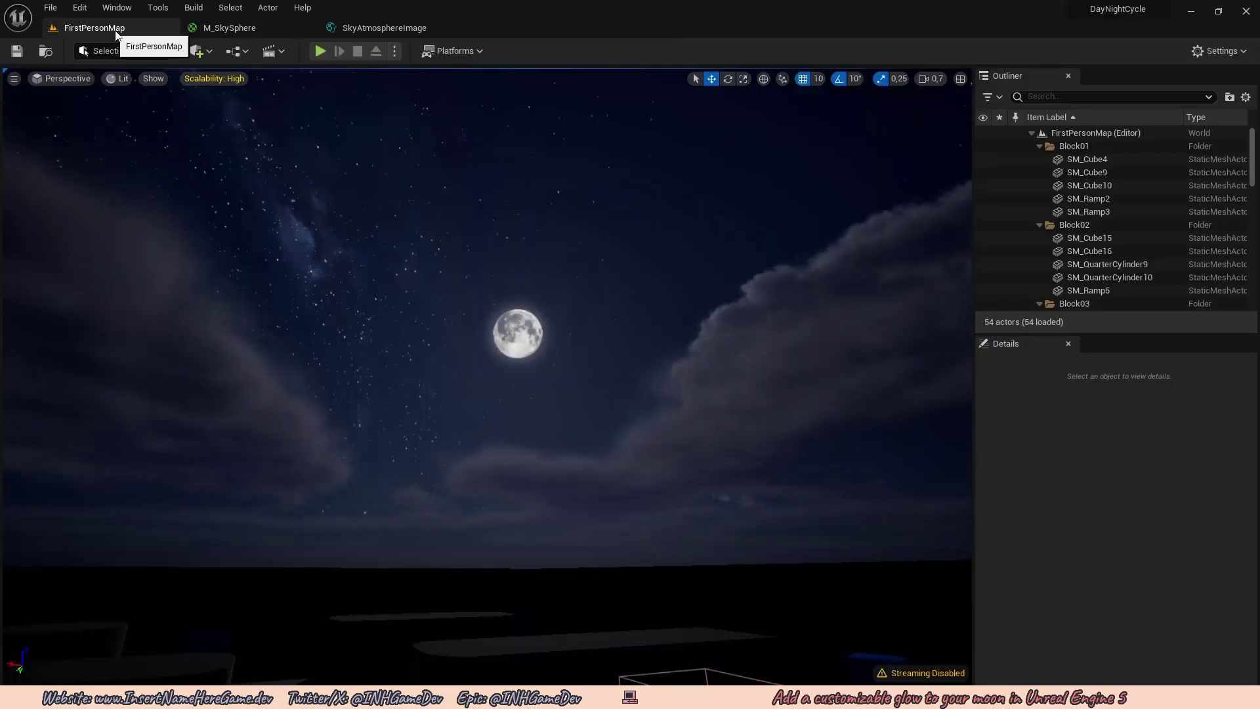
{"action": "key", "text": "ctrl+space"}
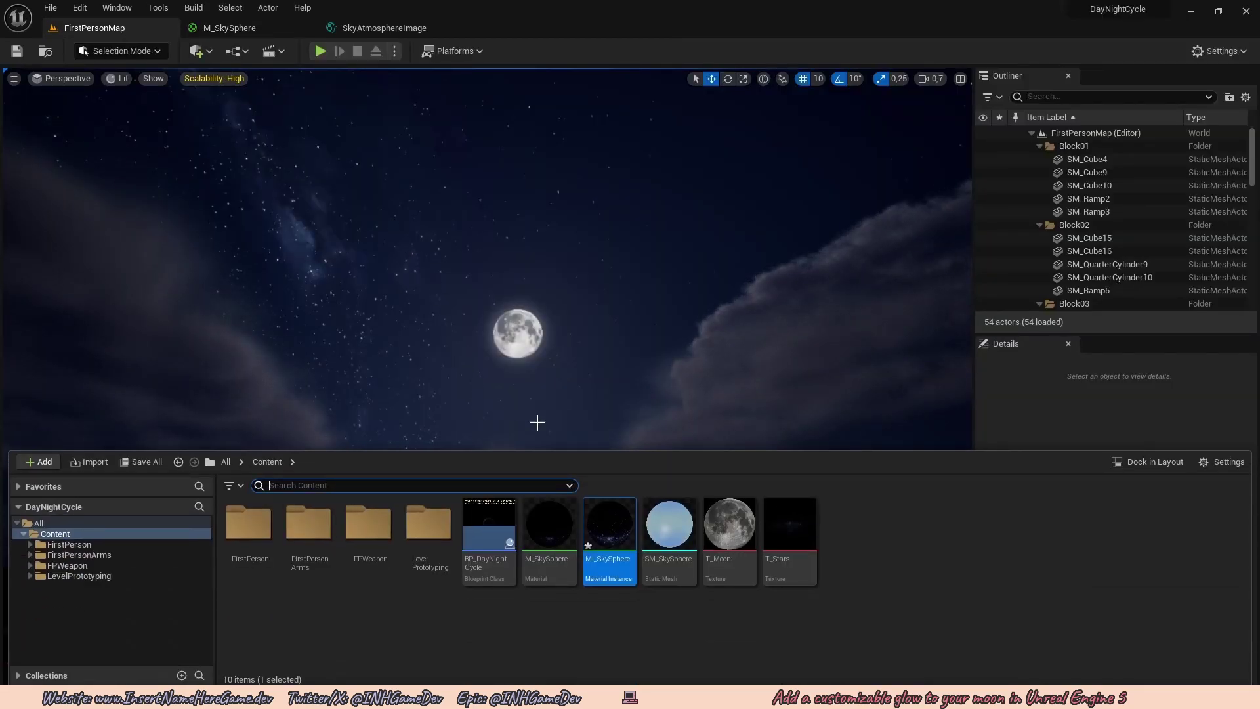
{"action": "left_click", "coordinate": [603, 520]}
{"action": "double_click", "coordinate": [603, 520]}
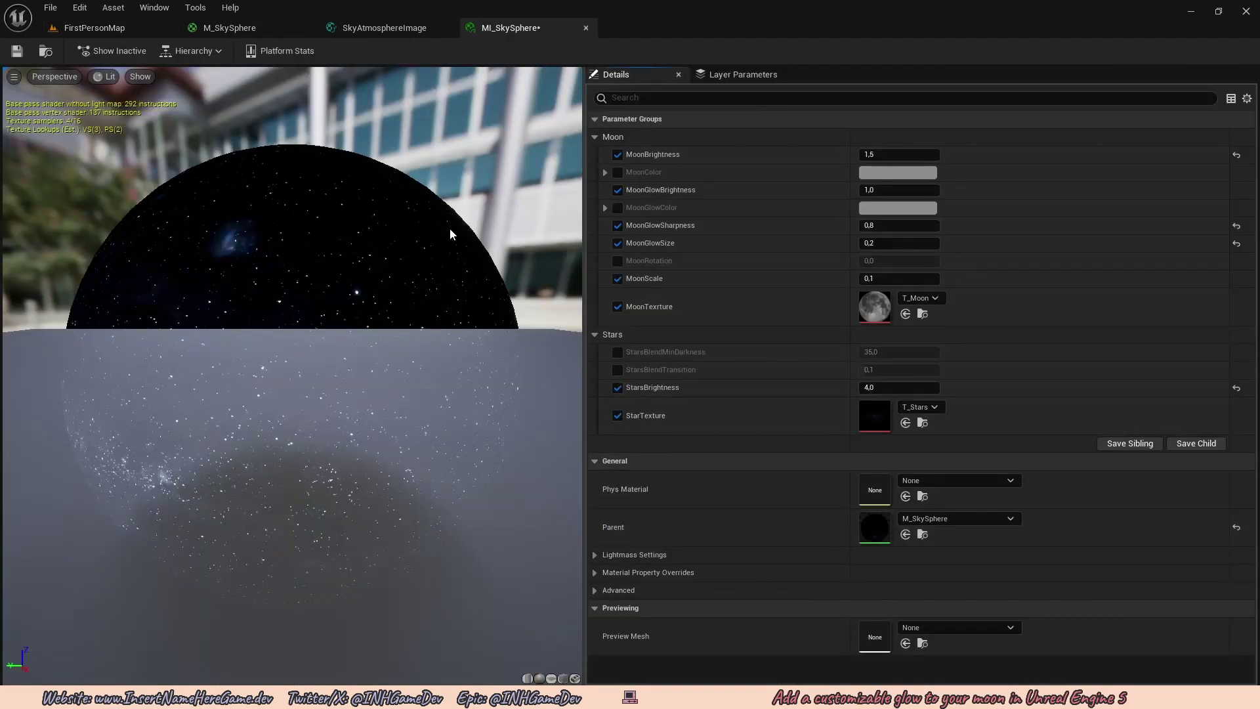
Float the MI_SkySphere editor over the FirstPersonMap level and enable the MoonColor and MoonGlowColor overrides
{"action": "left_click_drag", "start_coordinate": [518, 31], "coordinate": [760, 340]}
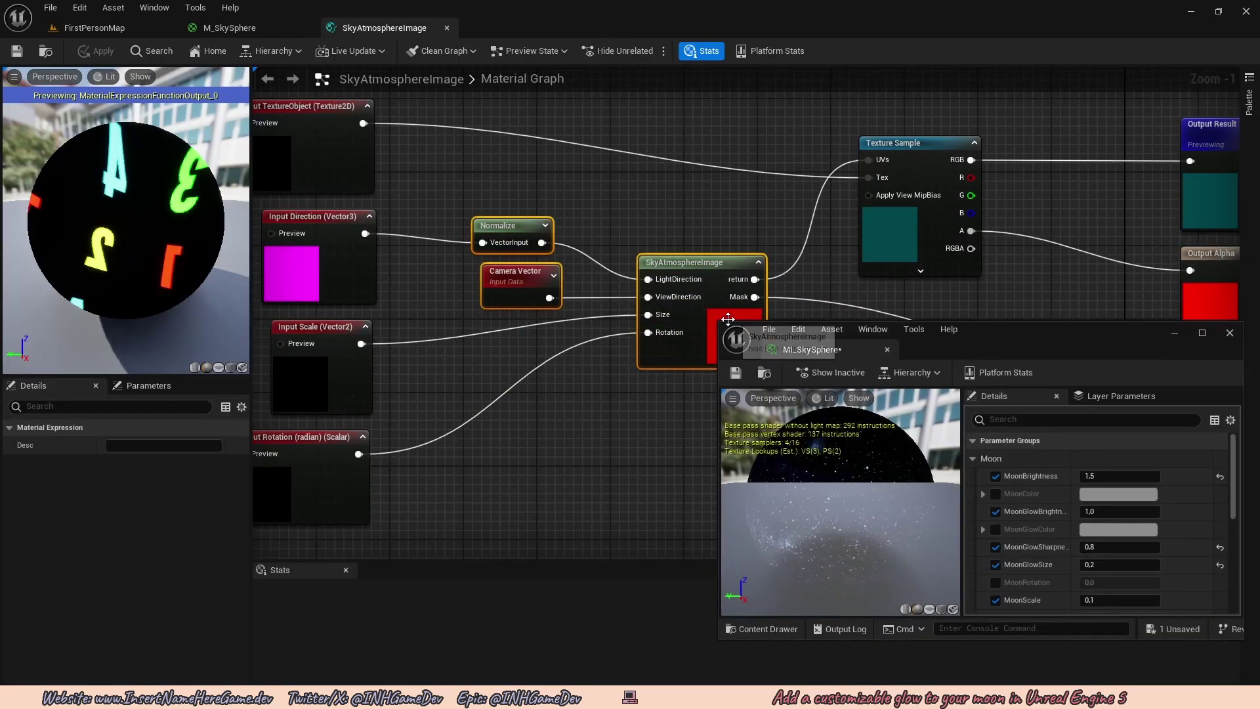
{"action": "left_click", "coordinate": [105, 28]}
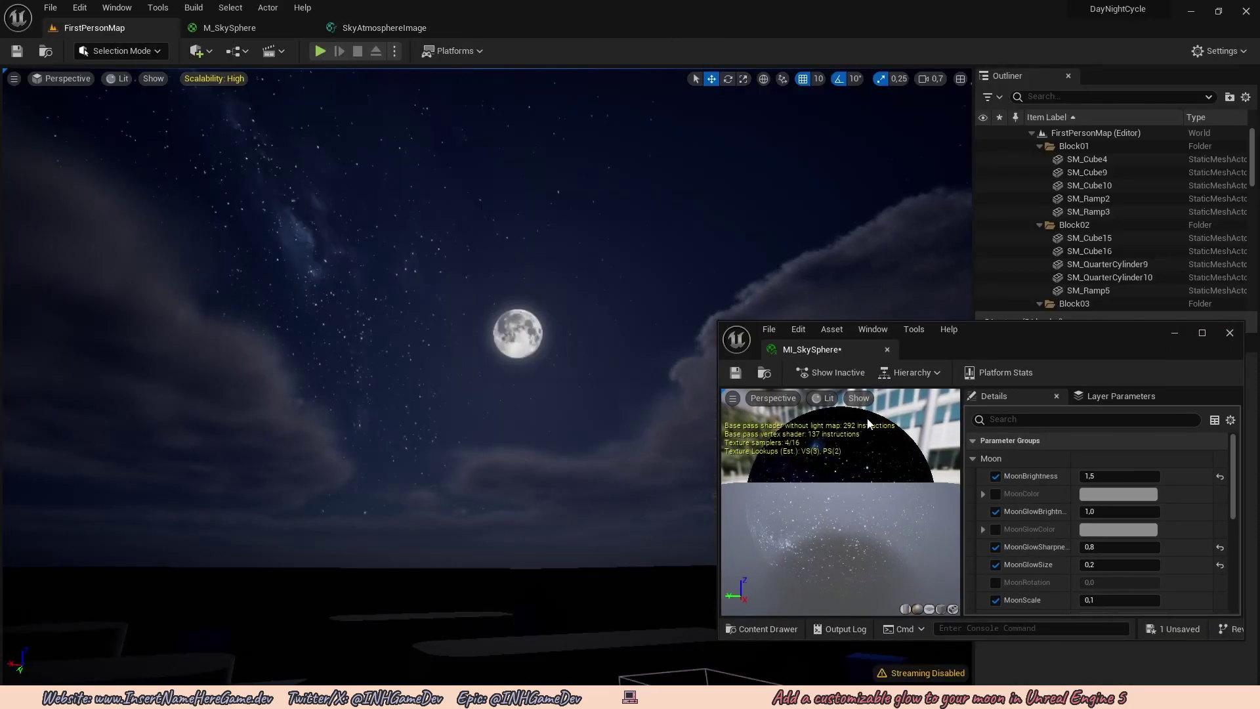
{"action": "left_click", "coordinate": [996, 493]}
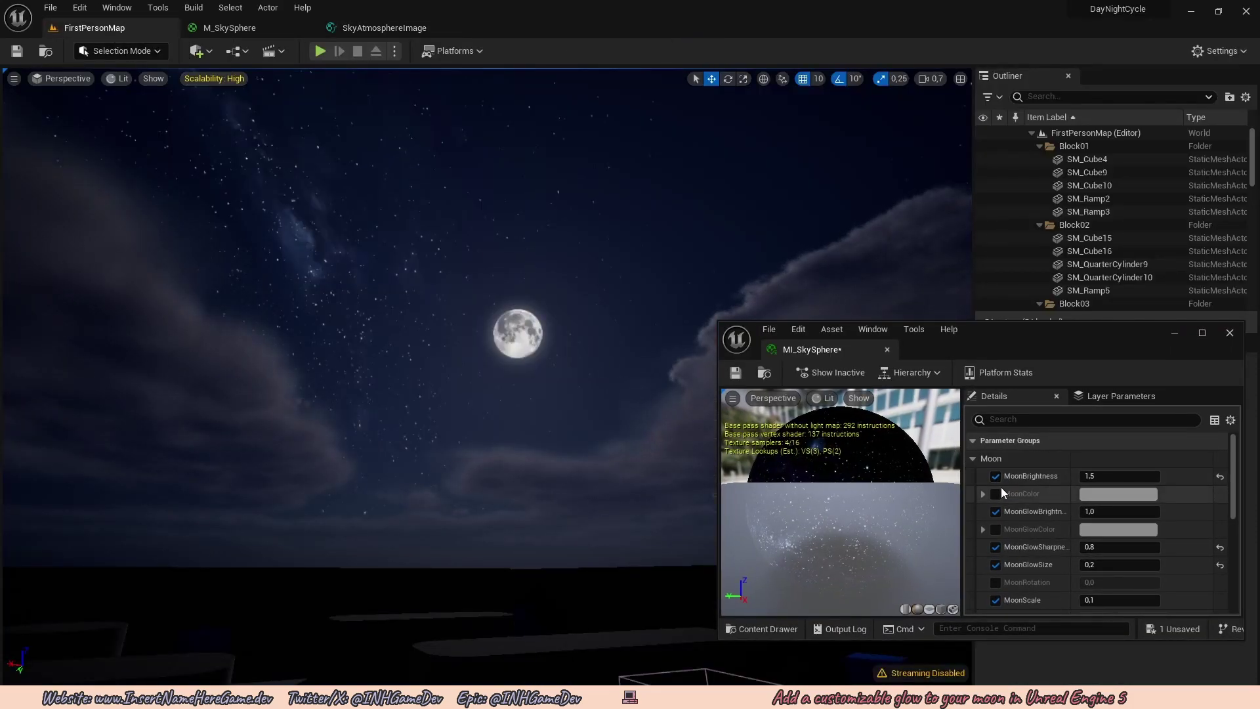
{"action": "left_click", "coordinate": [996, 529]}
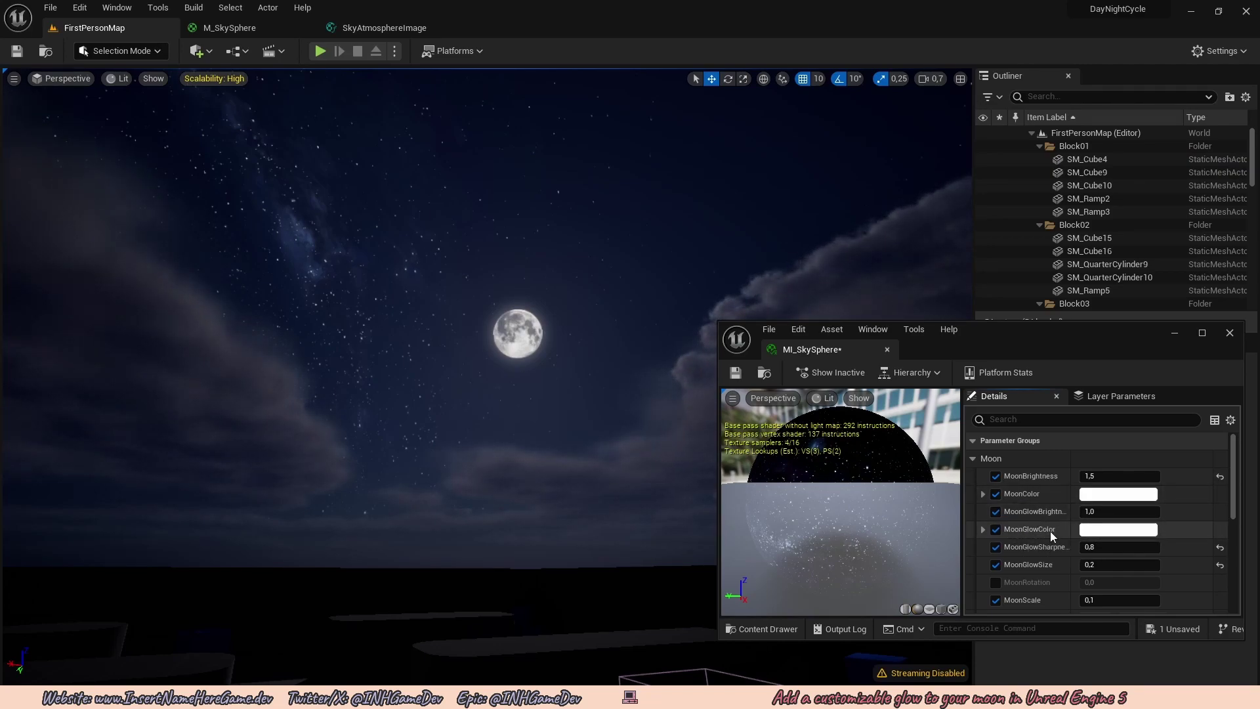
Try a red MoonGlowColor (FF0000FF) with MoonGlowSize at 0.464 on the material instance
{"action": "left_click", "coordinate": [1117, 529]}
{"action": "left_click_drag", "start_coordinate": [968, 447], "coordinate": [973, 369]}
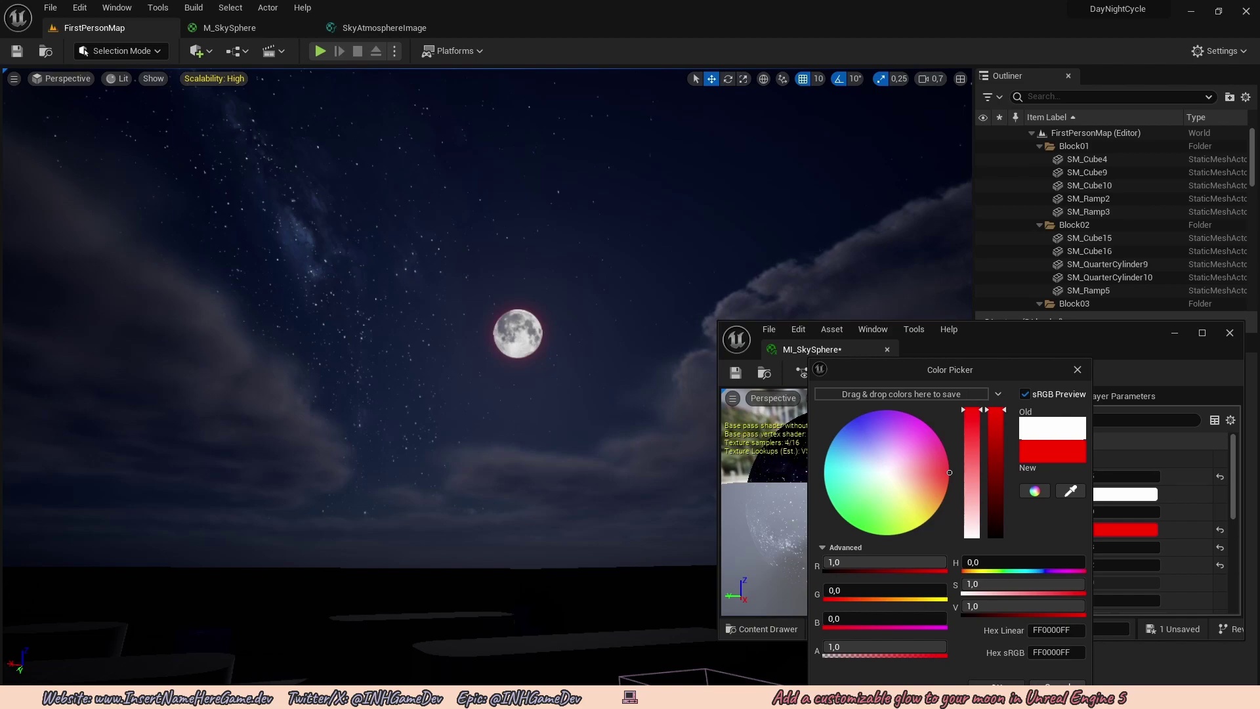
{"action": "left_click", "coordinate": [996, 683]}
{"action": "scroll", "coordinate": [1042, 517], "scroll_direction": "down", "scroll_amount": 1}
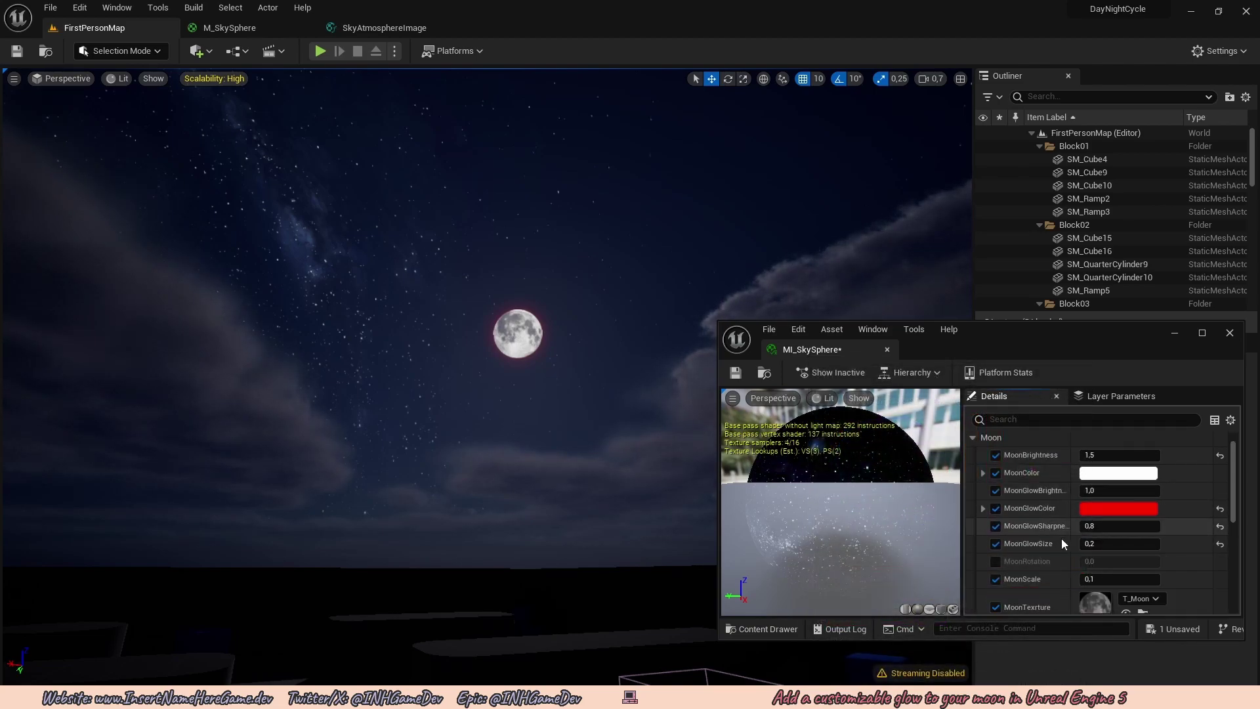
{"action": "left_click_drag", "start_coordinate": [1086, 546], "coordinate": [1124, 546]}
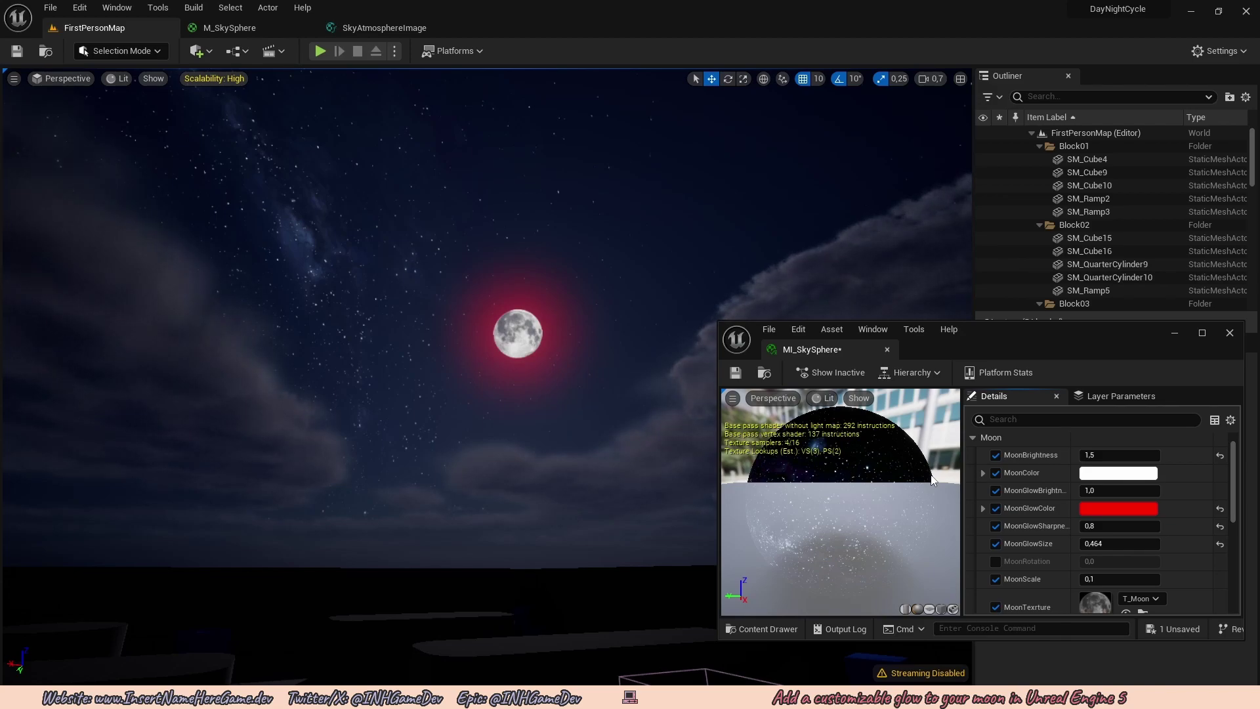
Try a light red MoonColor (sRGB FFA6A6FF) and set MoonGlowSharpness to 0.576
{"action": "left_click", "coordinate": [1109, 473]}
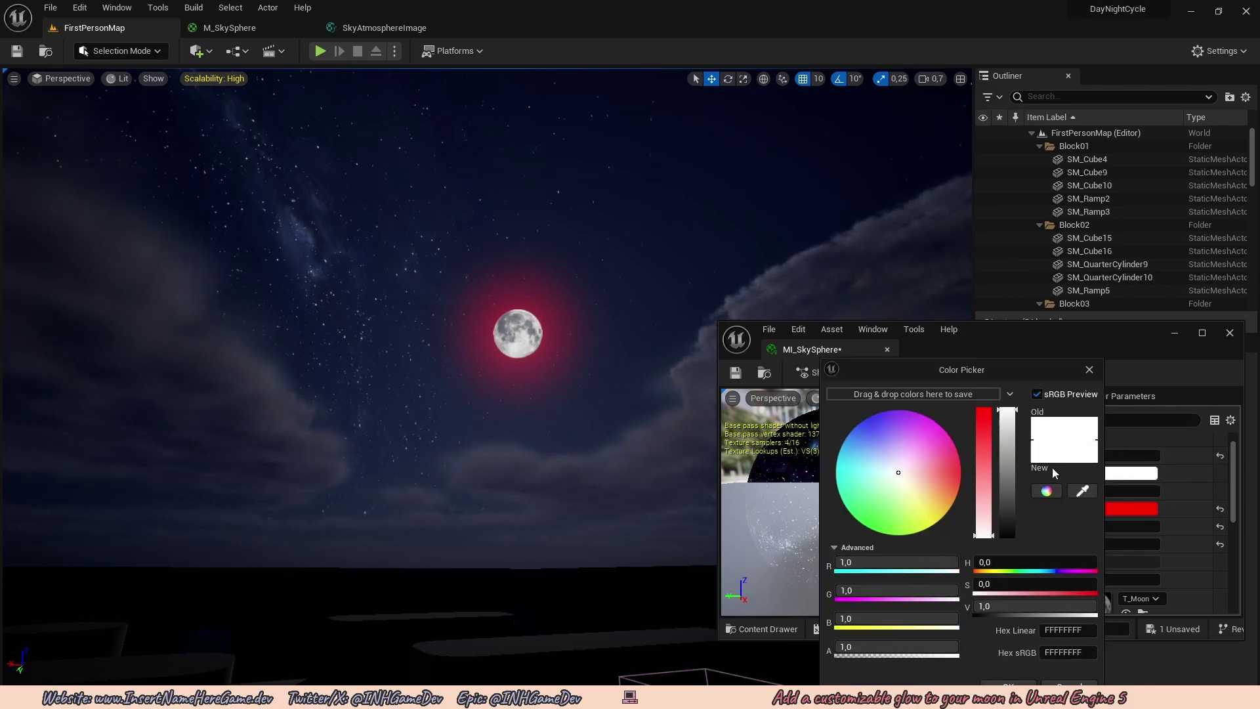
{"action": "mouse_move", "coordinate": [988, 446]}
{"action": "left_mouse_down"}
{"action": "mouse_move", "coordinate": [980, 371]}
{"action": "mouse_move", "coordinate": [983, 479]}
{"action": "mouse_move", "coordinate": [985, 458]}
{"action": "left_mouse_up"}
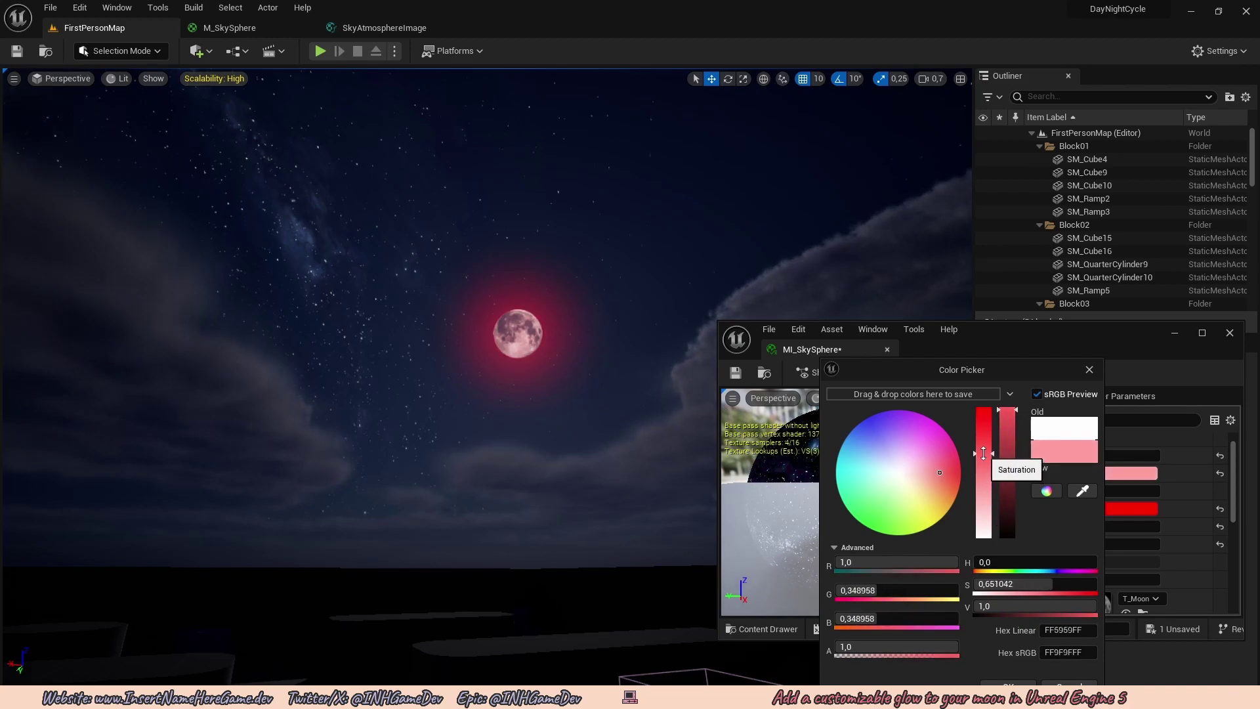
{"action": "left_click", "coordinate": [1009, 686]}
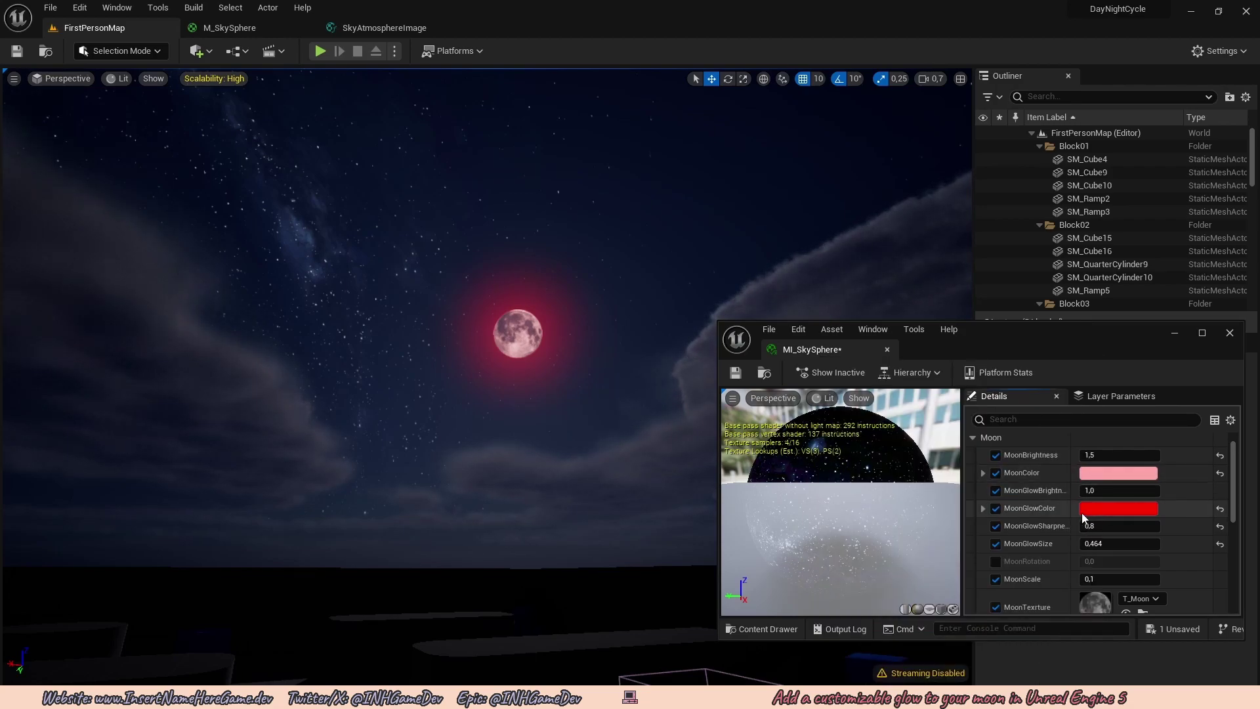
{"action": "mouse_move", "coordinate": [1089, 526]}
{"action": "left_mouse_down"}
{"action": "mouse_move", "coordinate": [1070, 526]}
{"action": "mouse_move", "coordinate": [1096, 526]}
{"action": "left_mouse_up"}
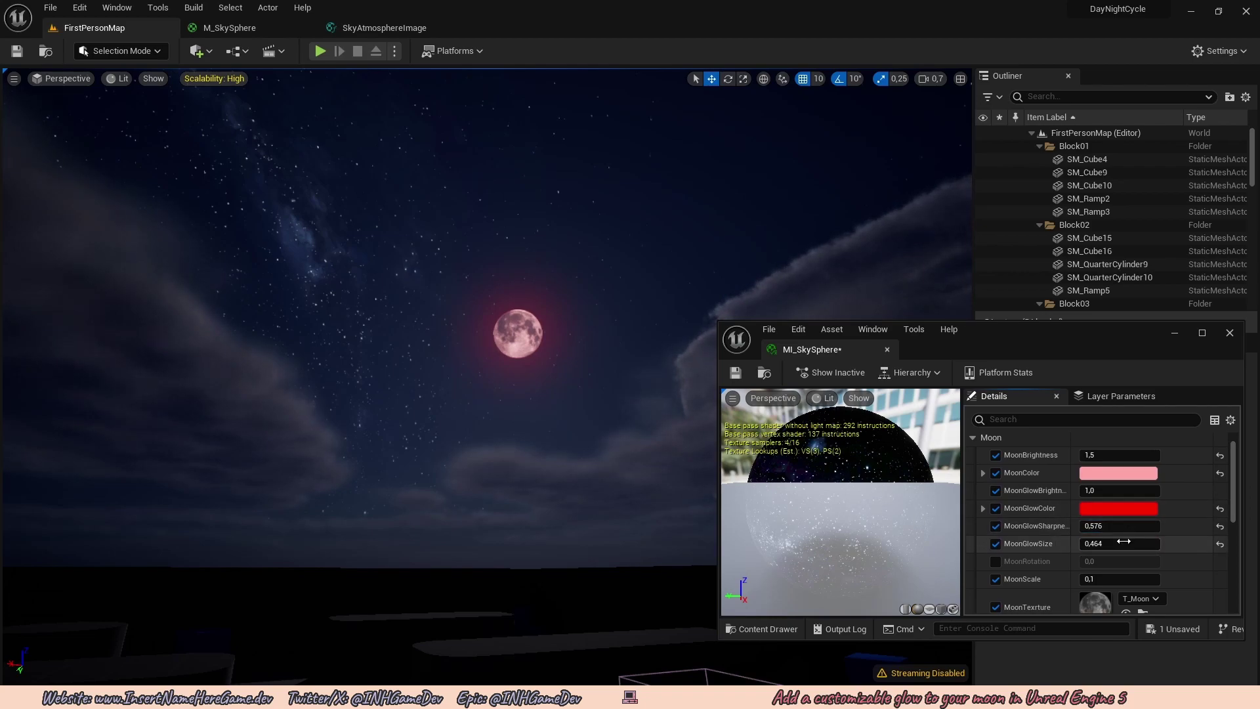
Undo the trial changes to MoonGlowSharpness, MoonColor, MoonGlowSize and MoonGlowColor
{"action": "key", "text": "ctrl+z"}
{"action": "key", "text": "ctrl+z"}
{"action": "key", "text": "ctrl+z"}
{"action": "key", "text": "ctrl+z"}
{"action": "key", "text": "ctrl+z"}
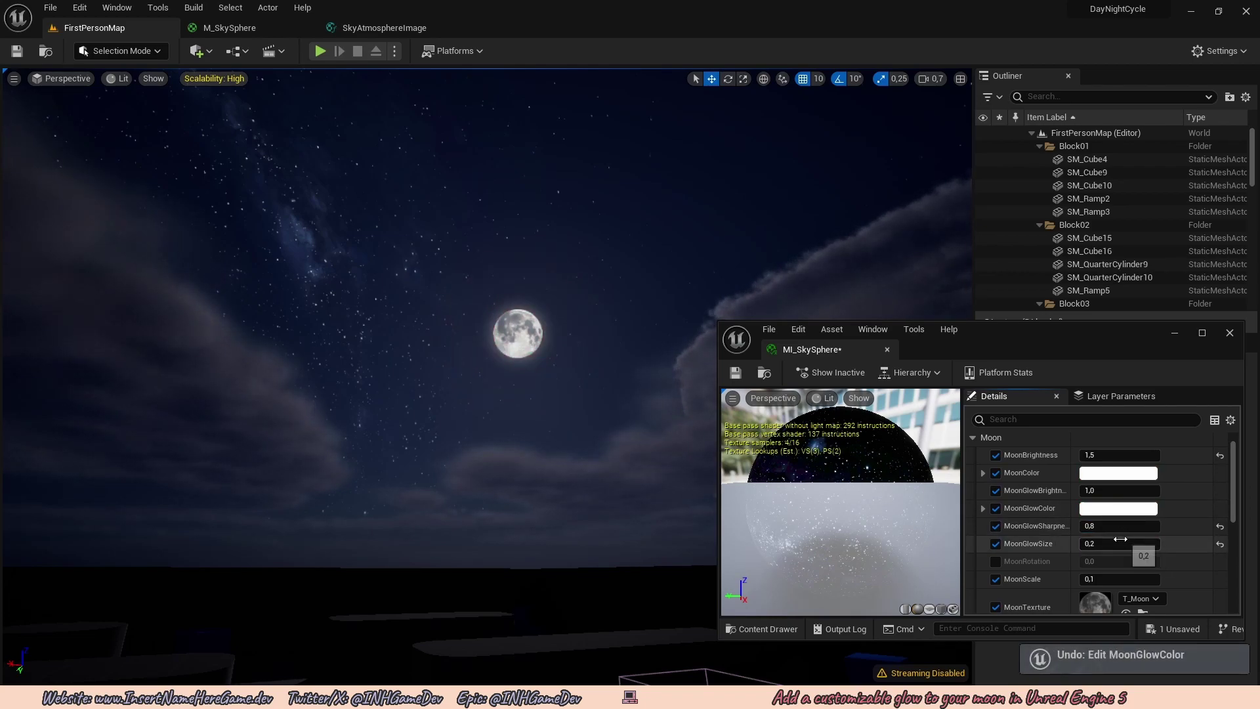